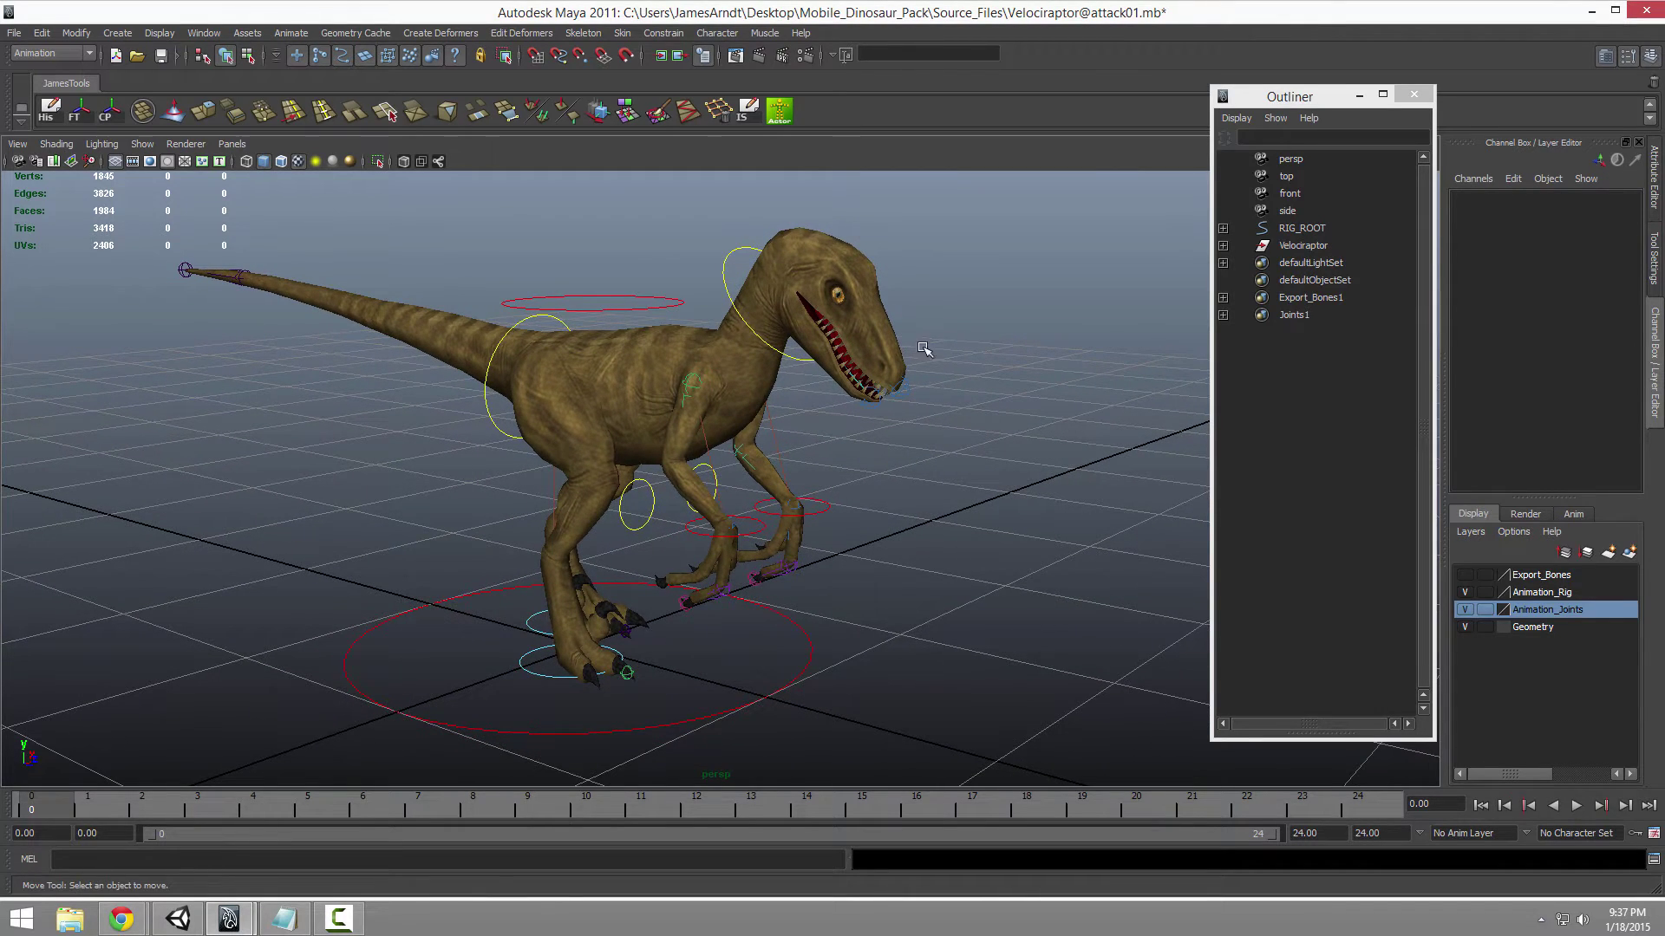
Step: Examine the rigged velociraptor and its control curves from both sides
{"action": "middle_click_drag", "start_coordinate": [790, 361], "coordinate": [778, 367], "text": "alt"}
{"action": "right_click_drag", "start_coordinate": [779, 368], "coordinate": [818, 398], "text": "alt"}
{"action": "middle_click_drag", "start_coordinate": [818, 398], "coordinate": [815, 404], "text": "alt"}
{"action": "right_click_drag", "start_coordinate": [815, 404], "coordinate": [835, 420], "text": "alt"}
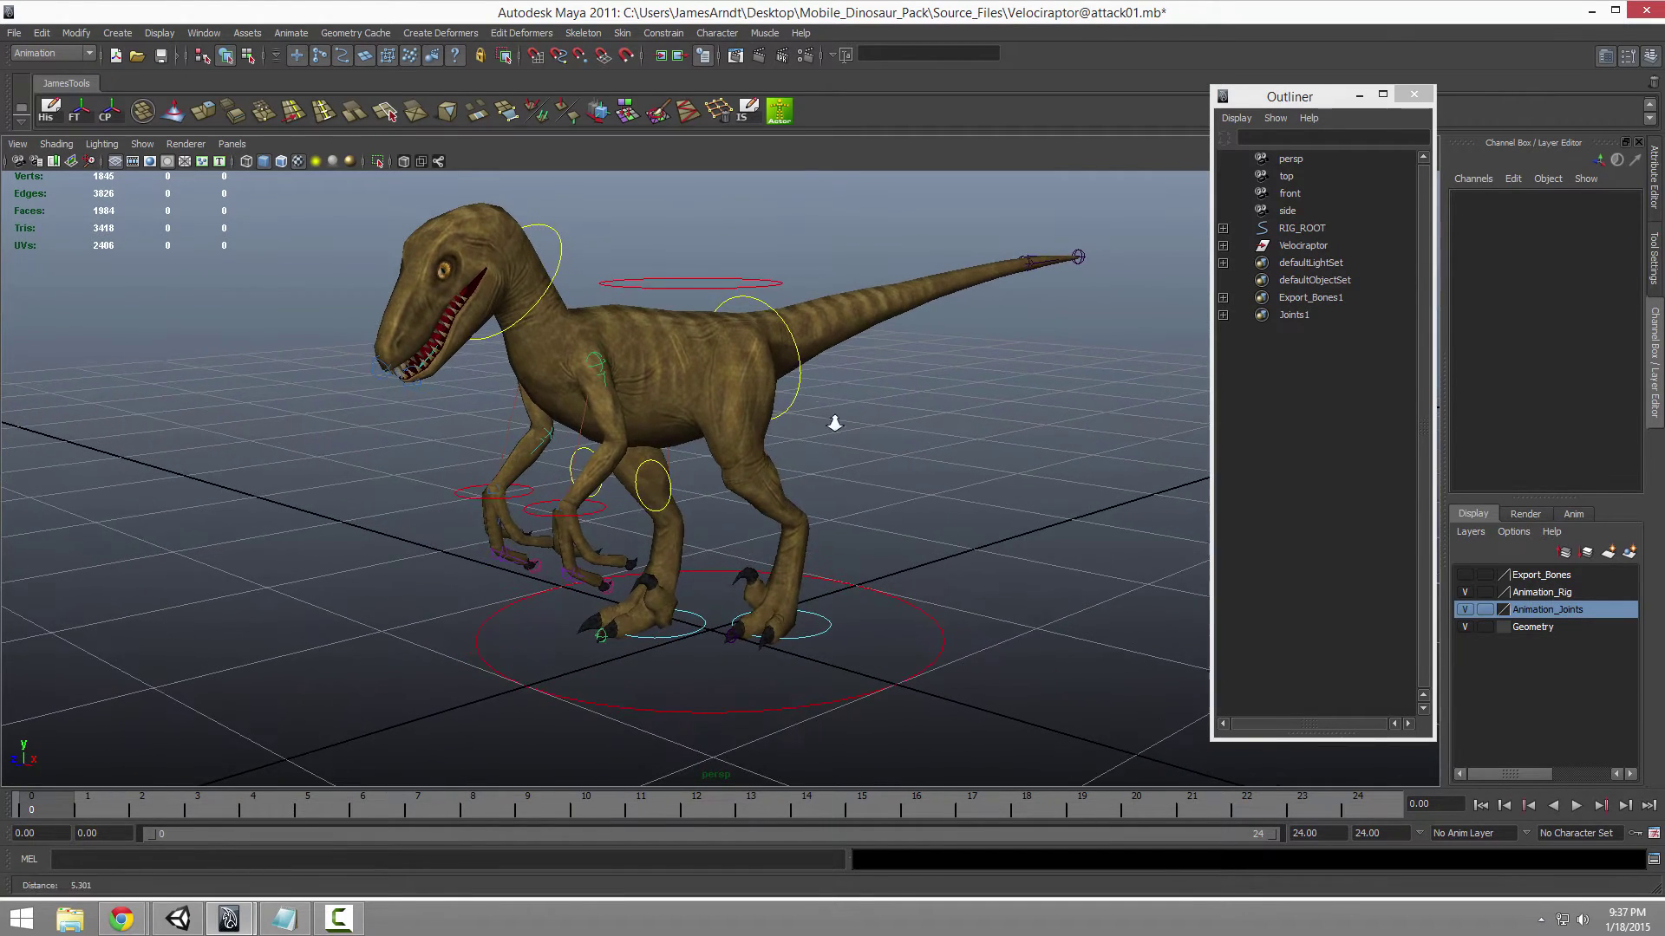
{"action": "left_click_drag", "start_coordinate": [835, 420], "coordinate": [824, 426], "text": "alt"}
{"action": "middle_click_drag", "start_coordinate": [824, 426], "coordinate": [808, 445], "text": "alt"}
{"action": "left_click_drag", "start_coordinate": [808, 445], "coordinate": [797, 431], "text": "alt"}
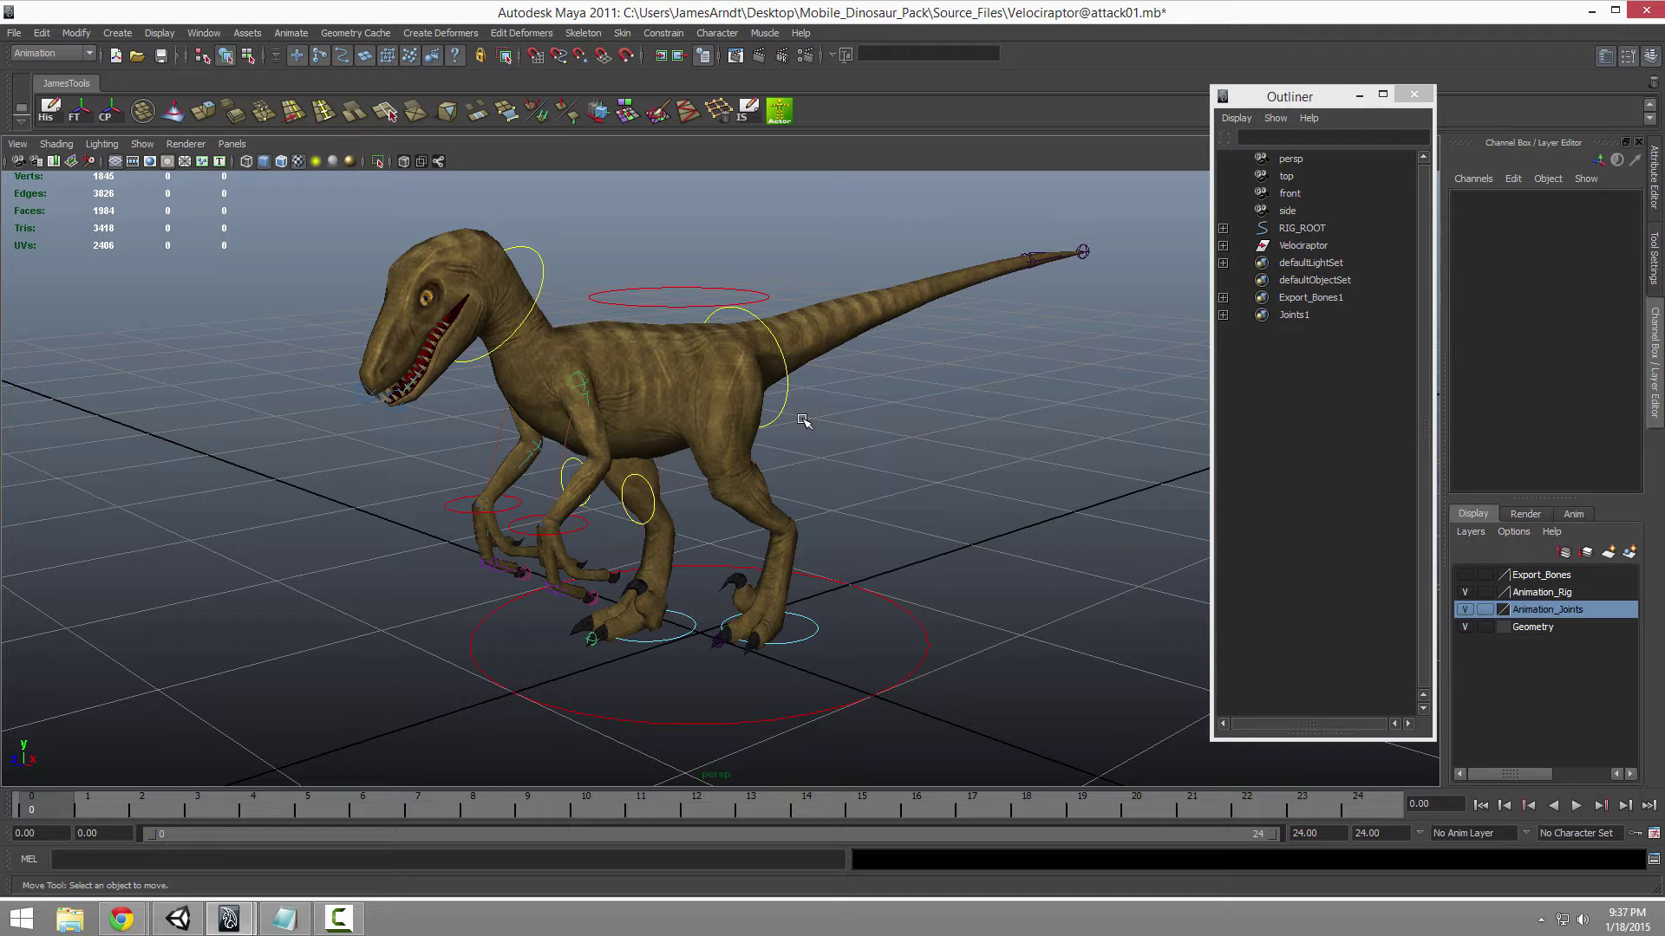
{"action": "left_click_drag", "start_coordinate": [805, 422], "coordinate": [938, 360], "text": "alt"}
{"action": "right_click_drag", "start_coordinate": [943, 401], "coordinate": [935, 406], "text": "alt"}
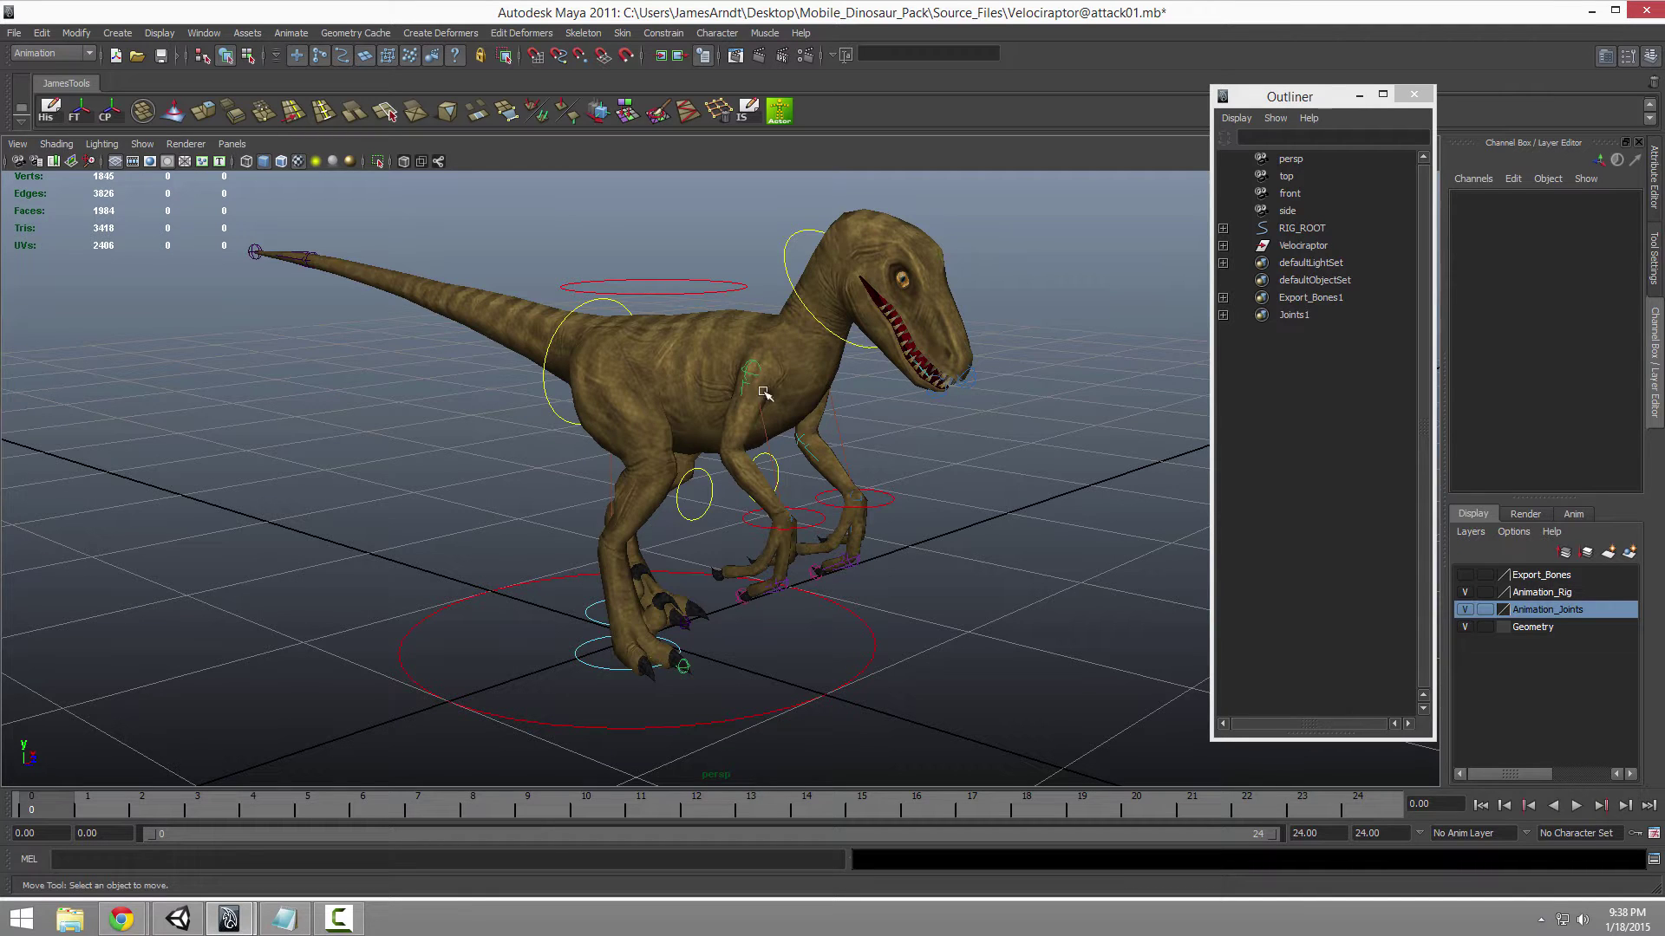
Step: Hide the Geometry layer to expose the animation joints and rig controls
{"action": "scroll", "coordinate": [780, 459], "scroll_direction": "up", "scroll_amount": 2}
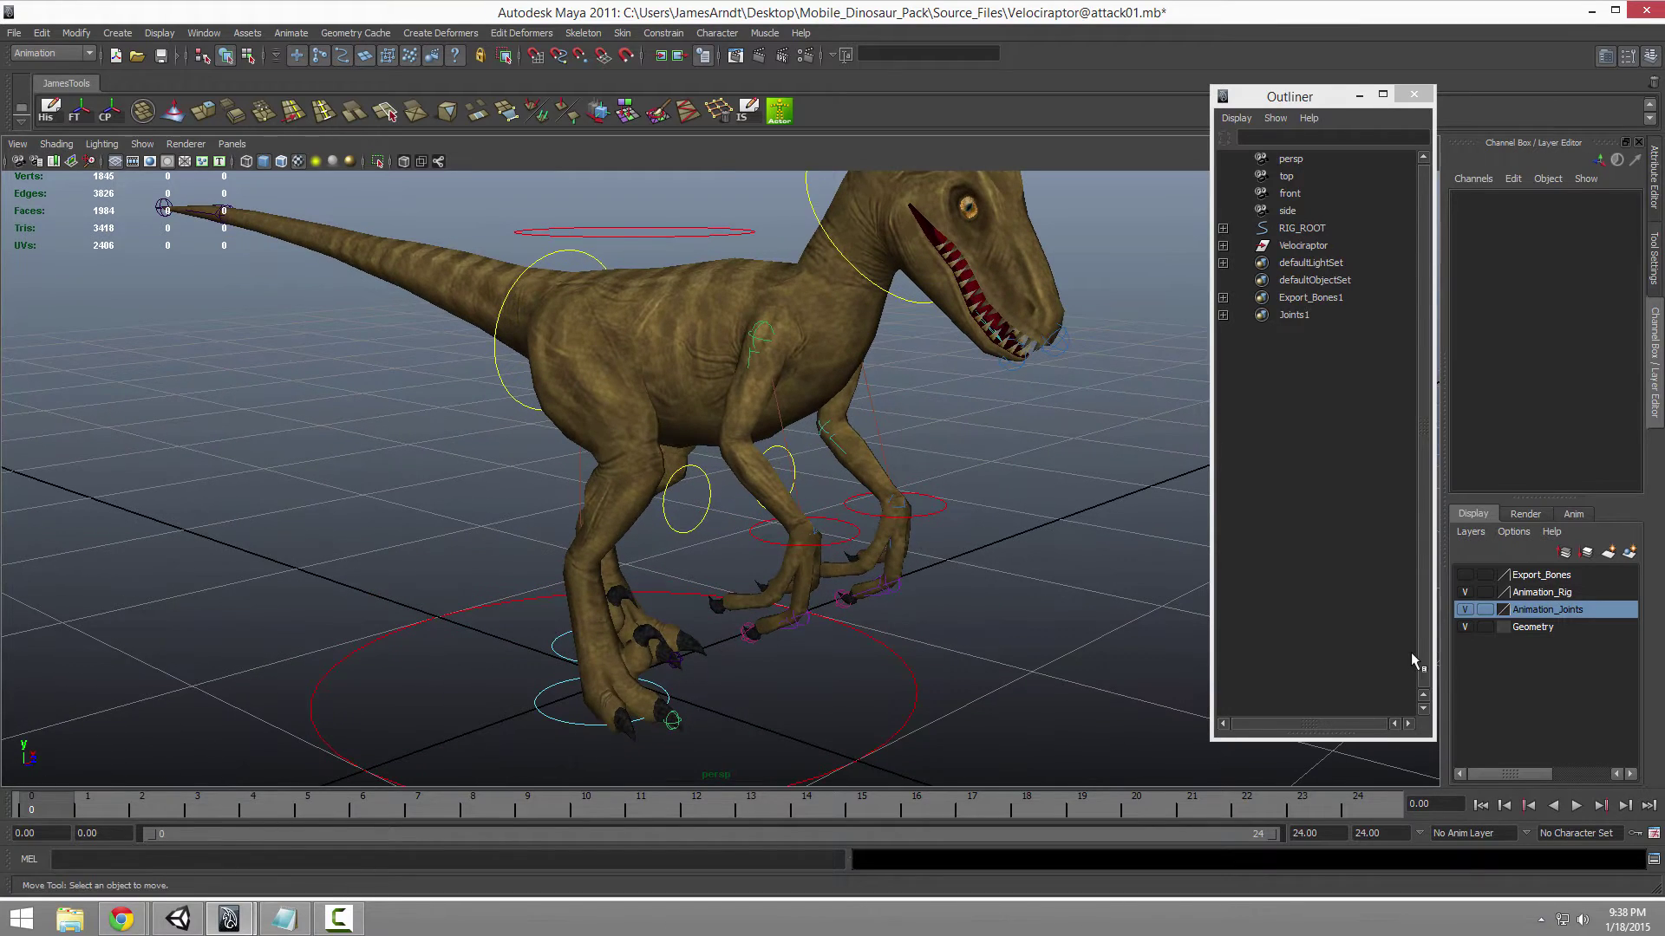
{"action": "left_click", "coordinate": [1464, 627]}
{"action": "scroll", "coordinate": [787, 577], "scroll_direction": "down", "scroll_amount": 2}
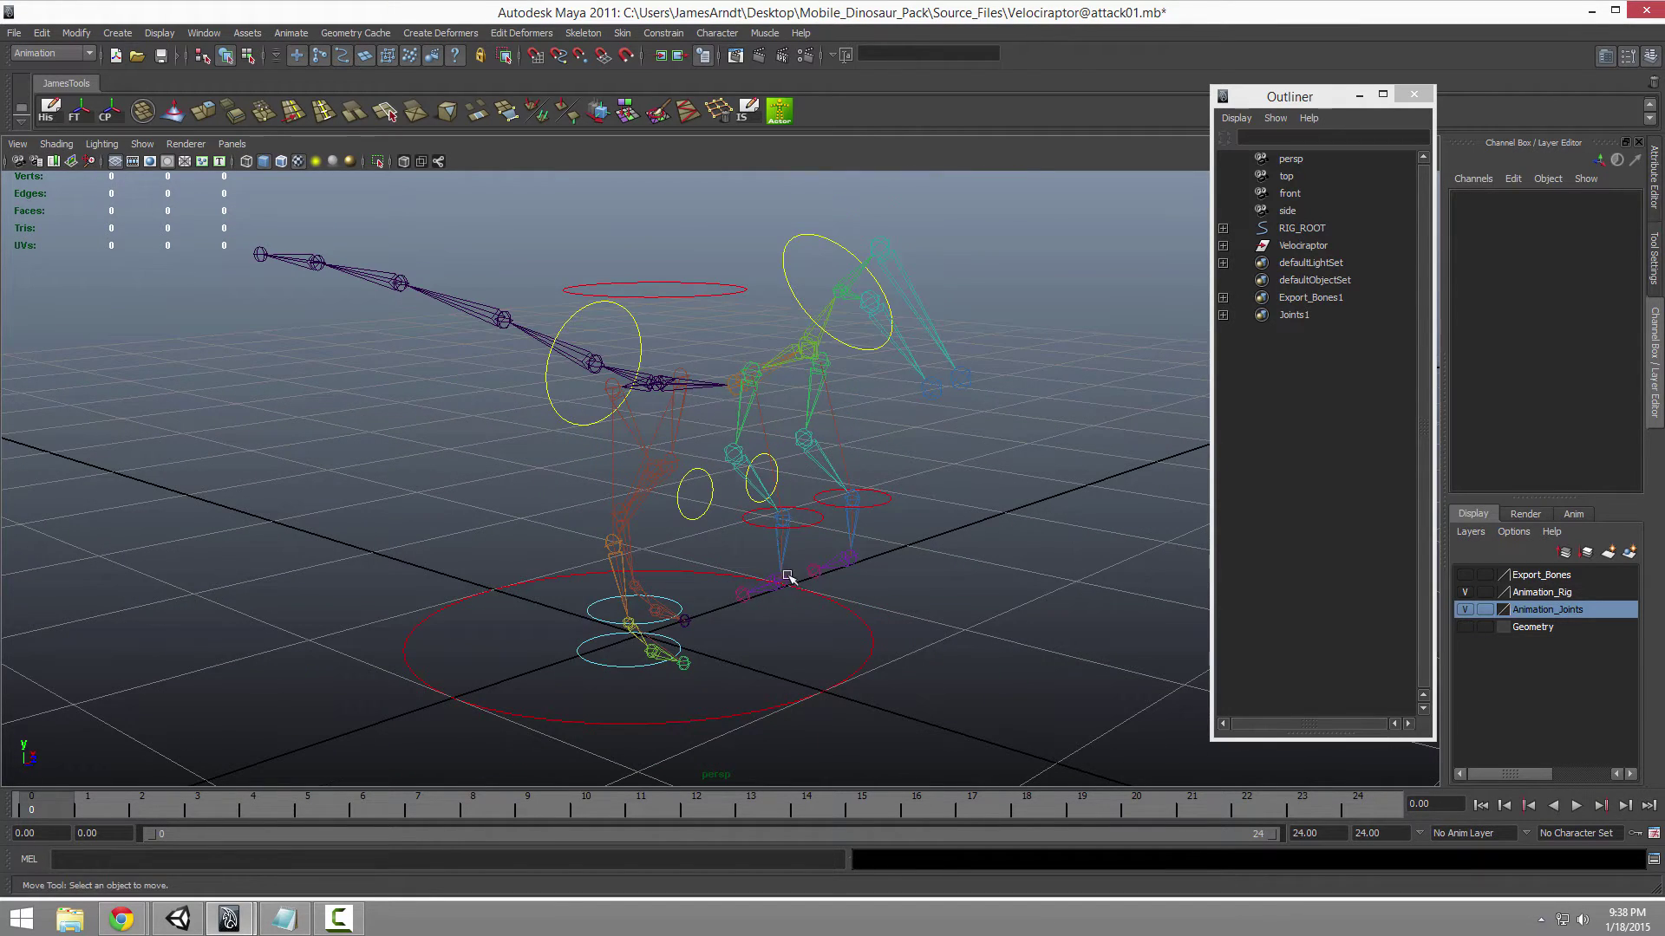
Step: Try moving a hand control to test how the joints follow, undoing each move
{"action": "left_click", "coordinate": [765, 526]}
{"action": "left_click_drag", "start_coordinate": [767, 525], "coordinate": [888, 481], "text": "alt"}
{"action": "mouse_move", "coordinate": [870, 396]}
{"action": "left_mouse_down"}
{"action": "mouse_move", "coordinate": [873, 329]}
{"action": "mouse_move", "coordinate": [872, 389]}
{"action": "left_mouse_up"}
{"action": "key", "text": "ctrl+z"}
{"action": "left_click_drag", "start_coordinate": [974, 504], "coordinate": [1009, 506]}
{"action": "key", "text": "ctrl+z"}
{"action": "left_click_drag", "start_coordinate": [919, 417], "coordinate": [907, 464], "text": "alt"}
{"action": "key", "text": "ctrl+z"}
{"action": "key", "text": "ctrl+z"}
{"action": "key", "text": "ctrl+z"}
{"action": "key", "text": "ctrl+z"}
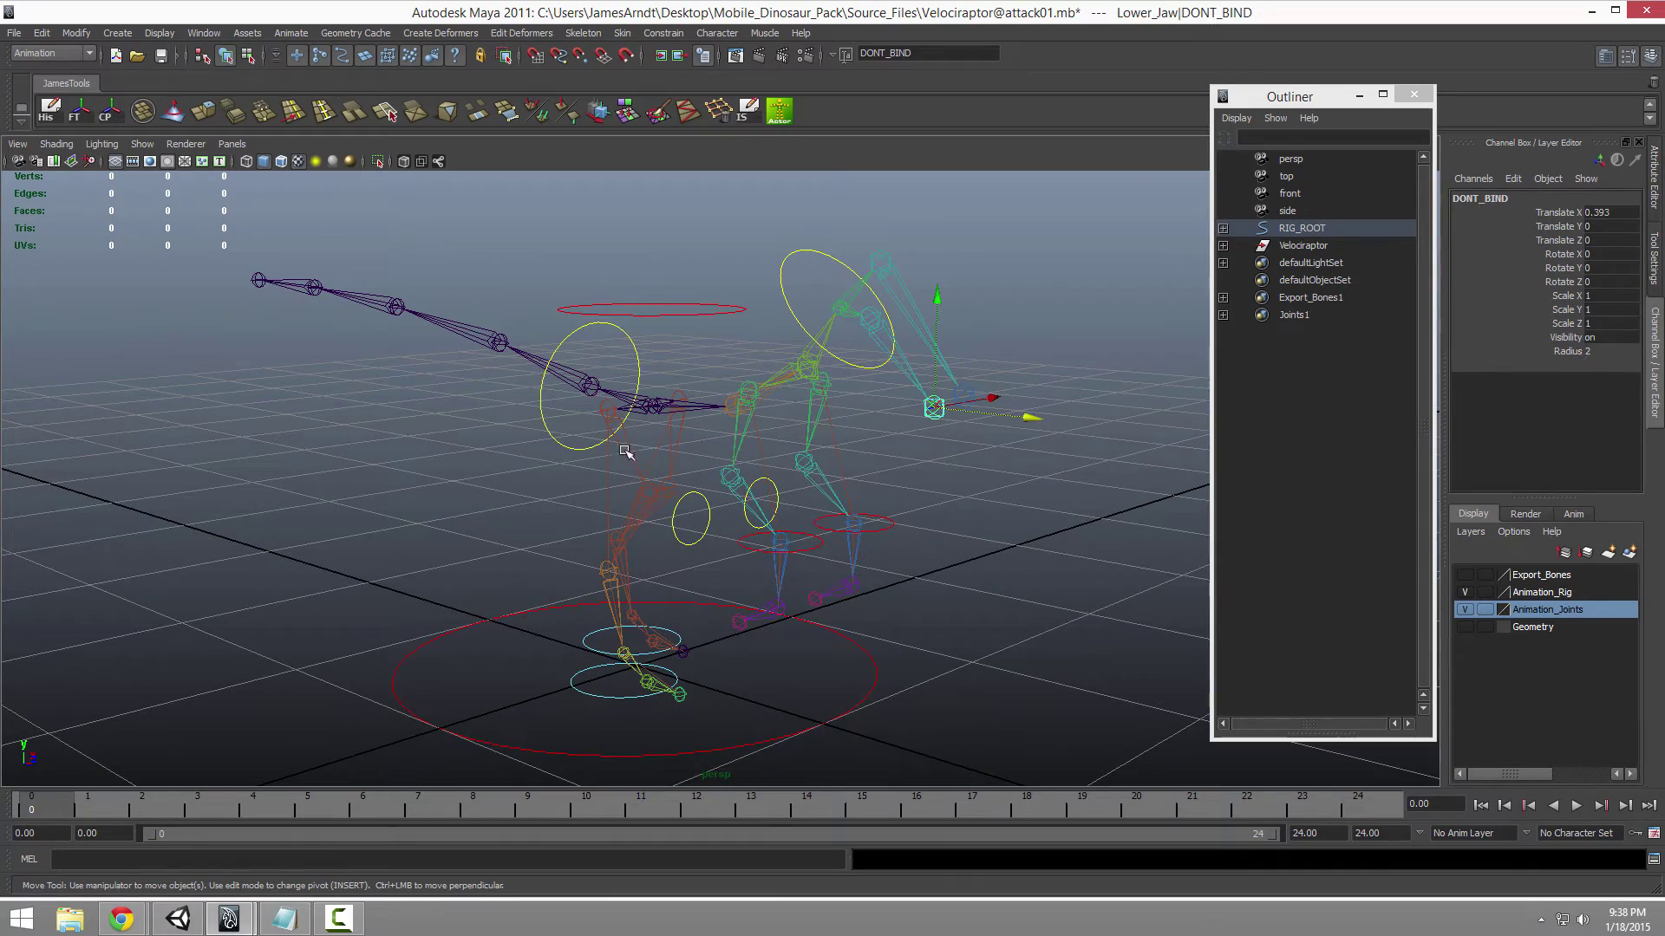
Step: Select the Root joint of the animation skeleton and inspect its whole joint hierarchy
{"action": "left_click", "coordinate": [653, 407]}
{"action": "scroll", "coordinate": [761, 369], "scroll_direction": "down", "scroll_amount": 1}
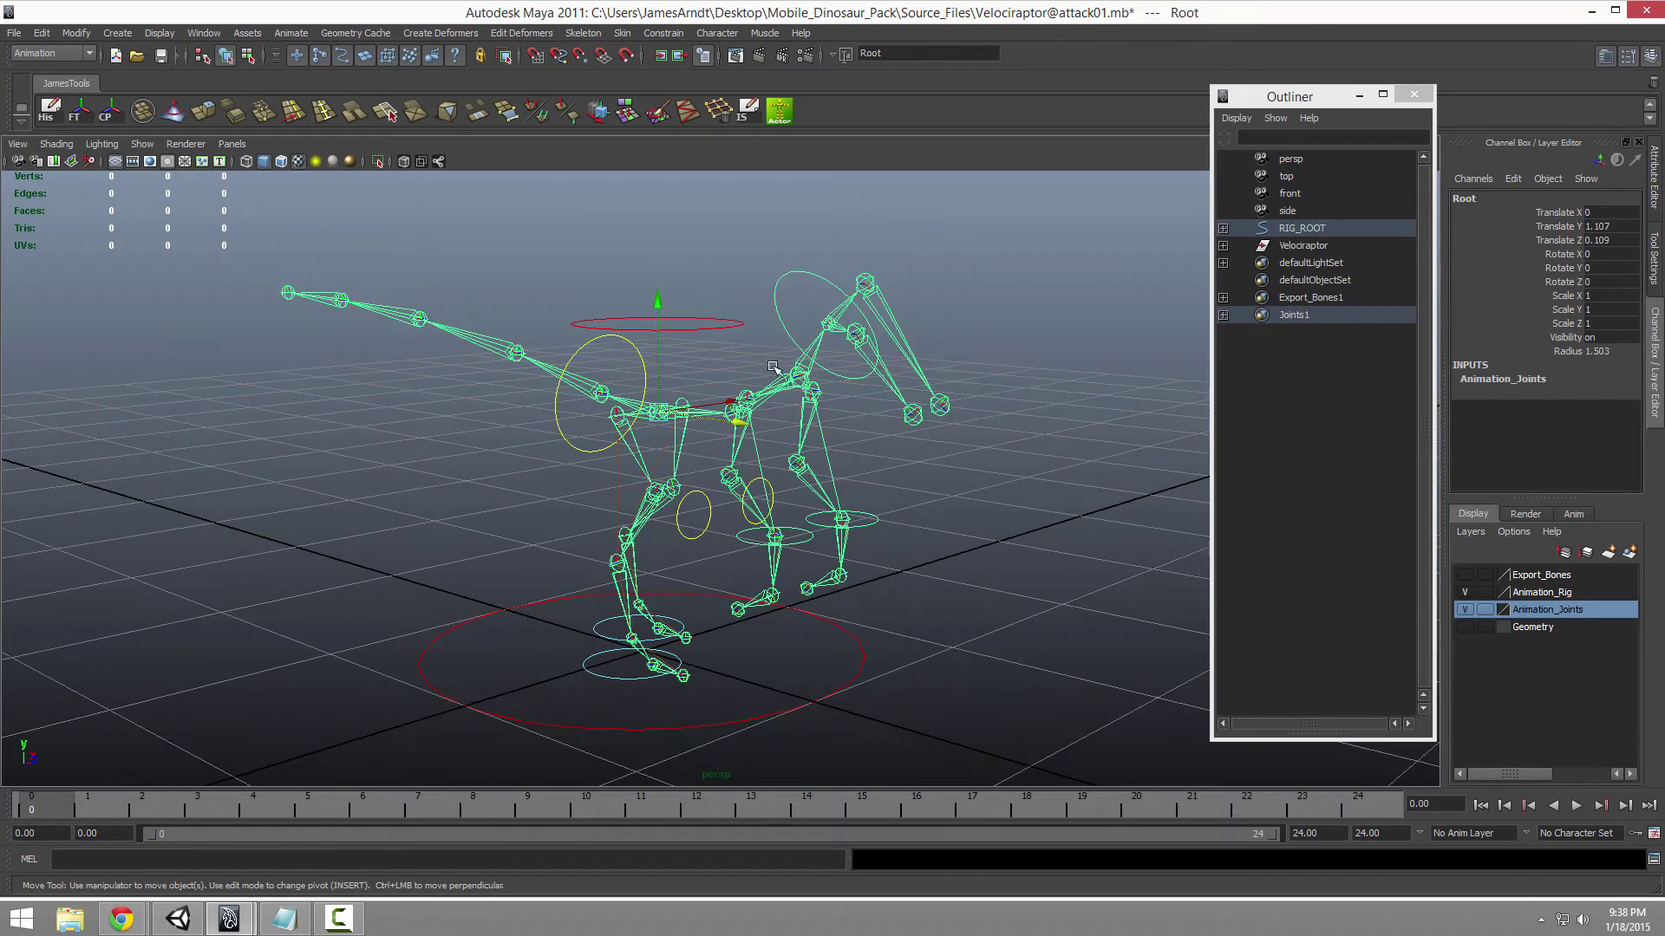
{"action": "left_click_drag", "start_coordinate": [766, 367], "coordinate": [799, 382], "text": "alt"}
{"action": "middle_click_drag", "start_coordinate": [800, 381], "coordinate": [807, 379], "text": "alt"}
{"action": "right_click_drag", "start_coordinate": [807, 380], "coordinate": [757, 376], "text": "alt"}
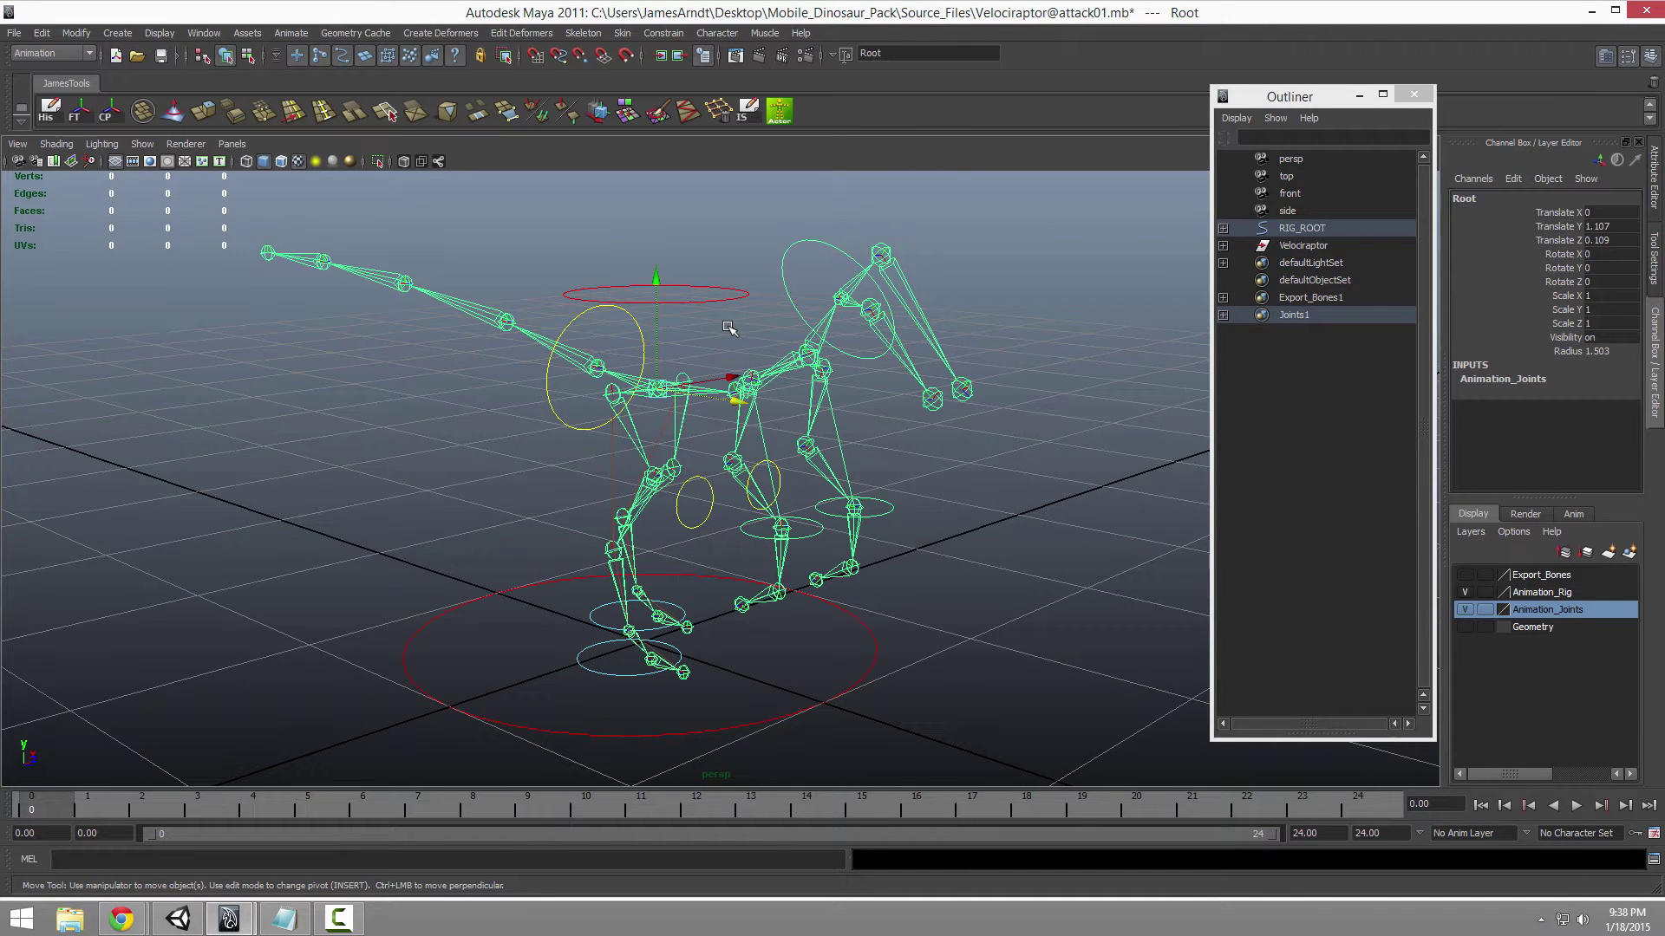
Step: Try moving the TailControl and the Upper_Body_Control to test the rig, undoing the changes
{"action": "key", "text": "ctrl+z"}
{"action": "key", "text": "ctrl+z"}
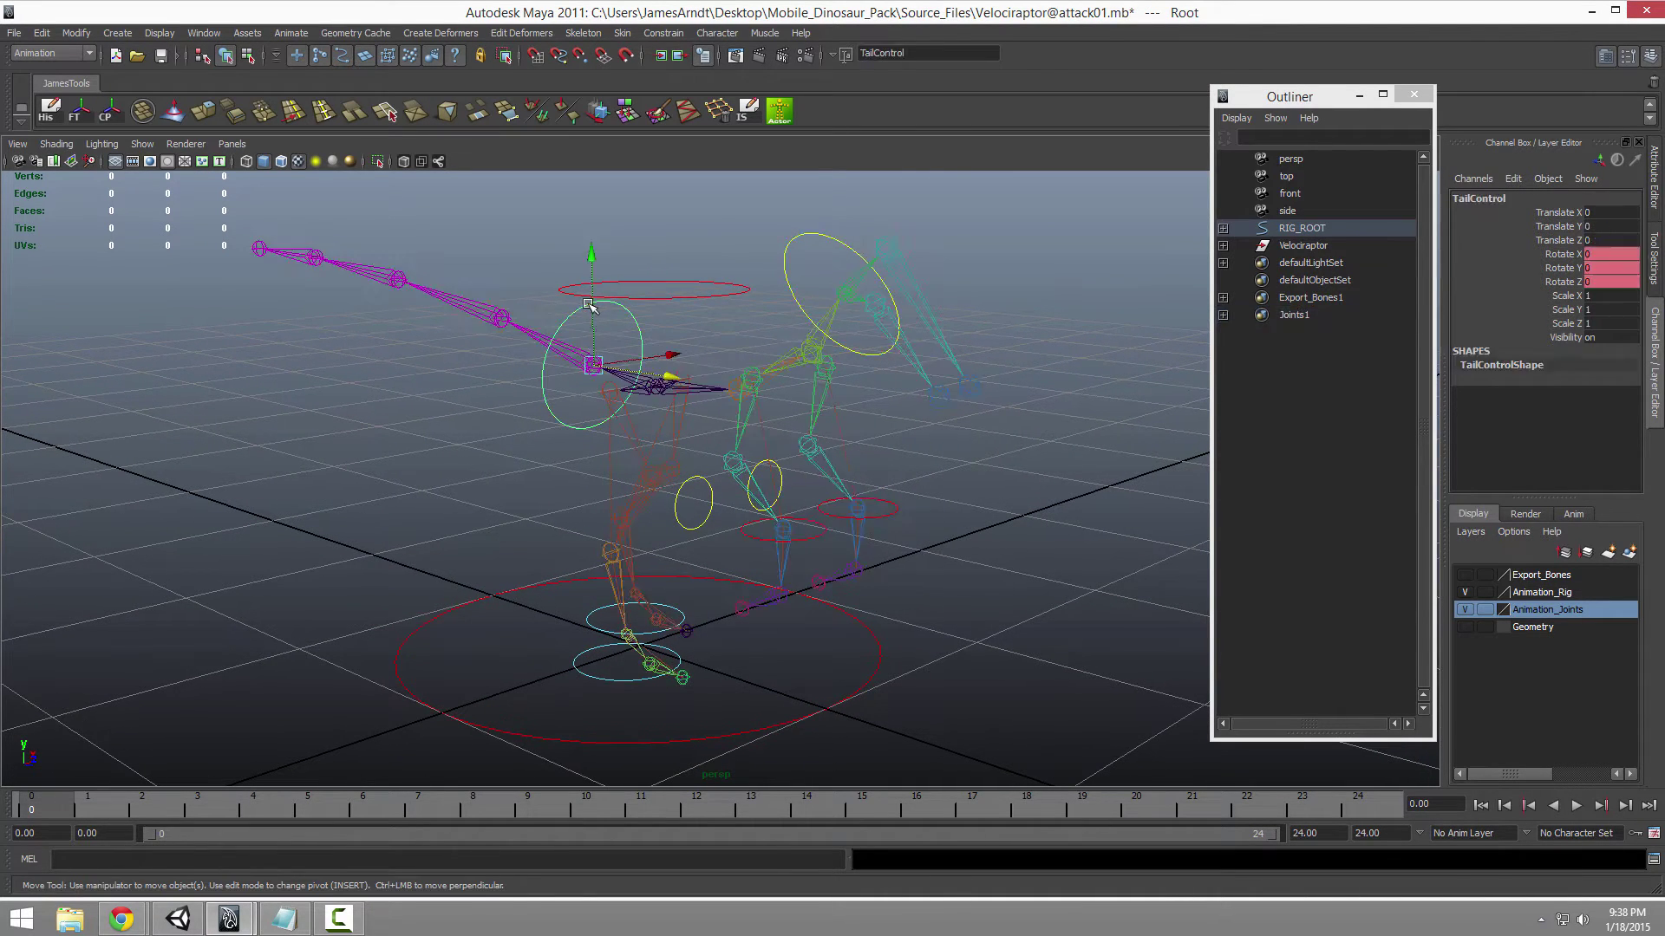
{"action": "key", "text": "ctrl+z"}
{"action": "key", "text": "ctrl+z"}
{"action": "key", "text": "ctrl+z"}
{"action": "key", "text": "ctrl+z"}
{"action": "key", "text": "ctrl+z"}
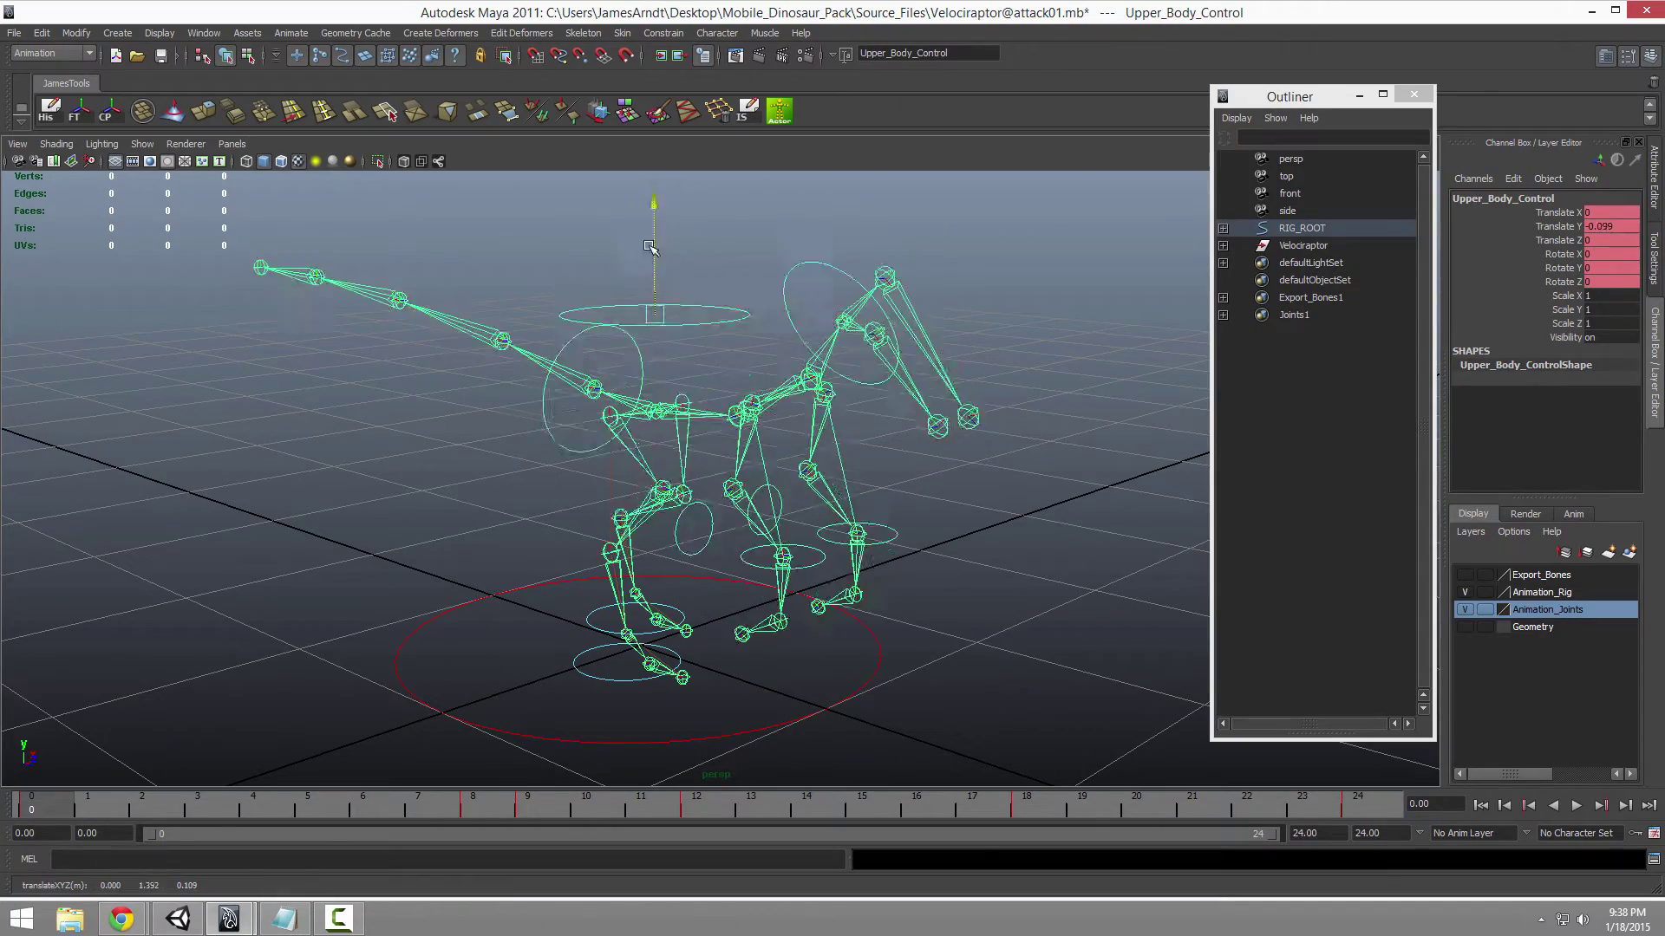
Step: Show the Geometry layer again and clear the selection of the upper body control
{"action": "mouse_move", "coordinate": [622, 487]}
{"action": "left_mouse_down", "text": "alt"}
{"action": "mouse_move", "coordinate": [695, 467]}
{"action": "mouse_move", "coordinate": [637, 458]}
{"action": "left_mouse_up", "text": "alt"}
{"action": "right_click_drag", "start_coordinate": [637, 449], "coordinate": [656, 447], "text": "alt"}
{"action": "middle_click_drag", "start_coordinate": [656, 448], "coordinate": [662, 453], "text": "alt"}
{"action": "right_click_drag", "start_coordinate": [662, 453], "coordinate": [640, 434], "text": "alt"}
{"action": "left_click_drag", "start_coordinate": [639, 433], "coordinate": [707, 431], "text": "alt"}
{"action": "right_click_drag", "start_coordinate": [715, 435], "coordinate": [713, 430], "text": "alt"}
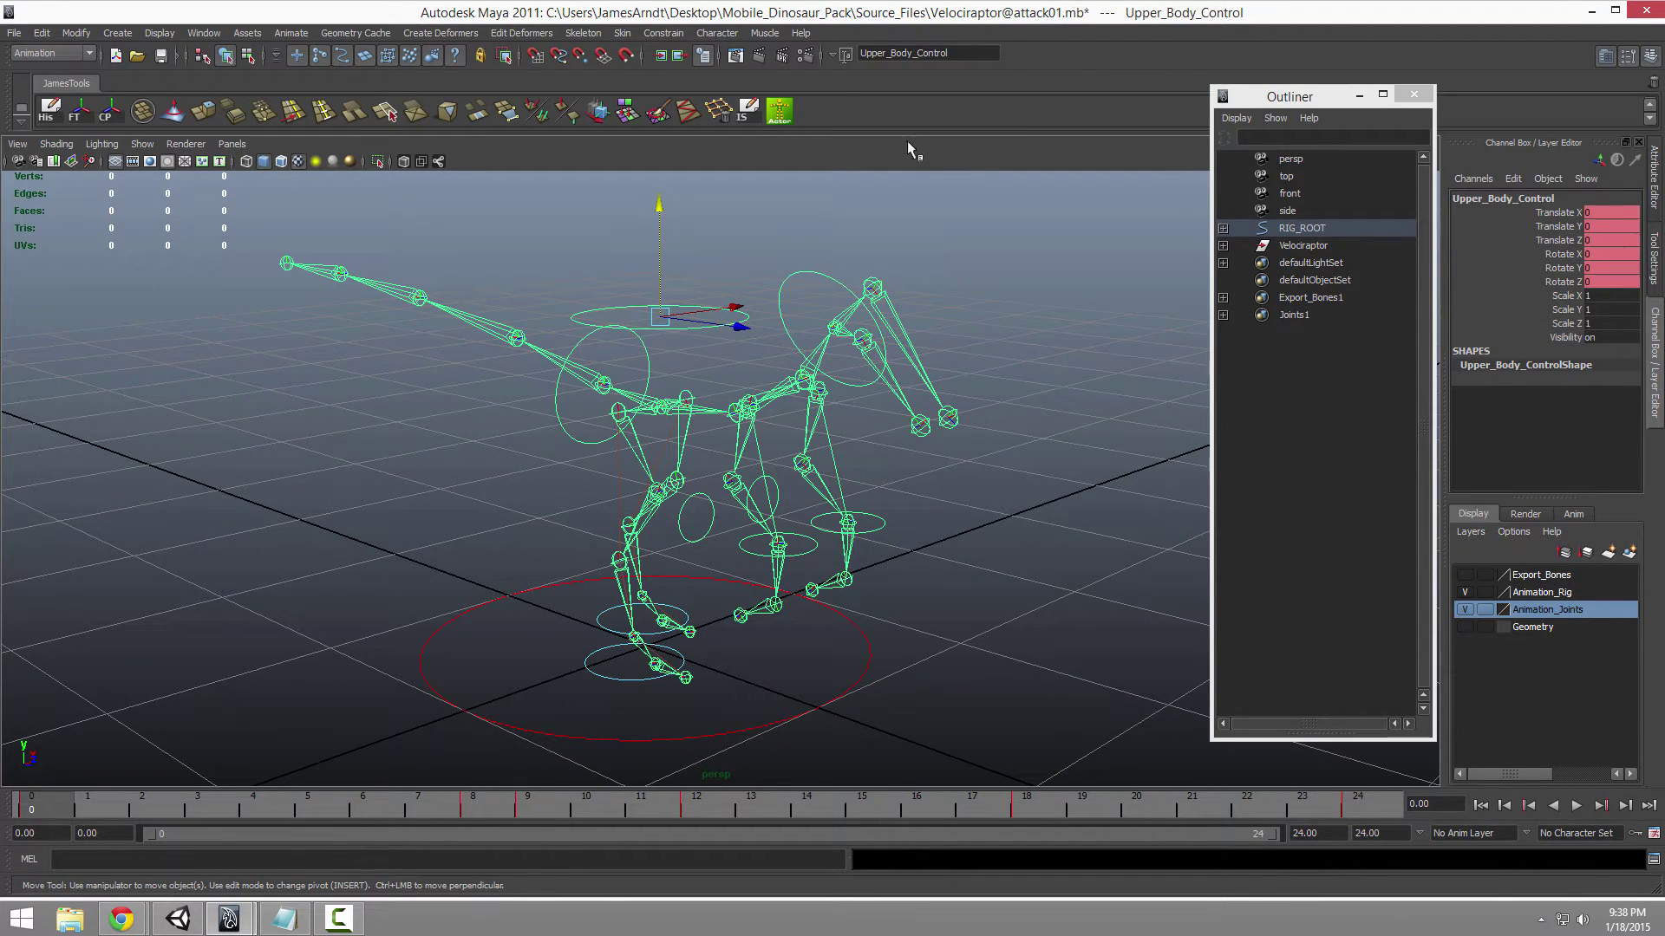
{"action": "left_click", "coordinate": [1464, 627]}
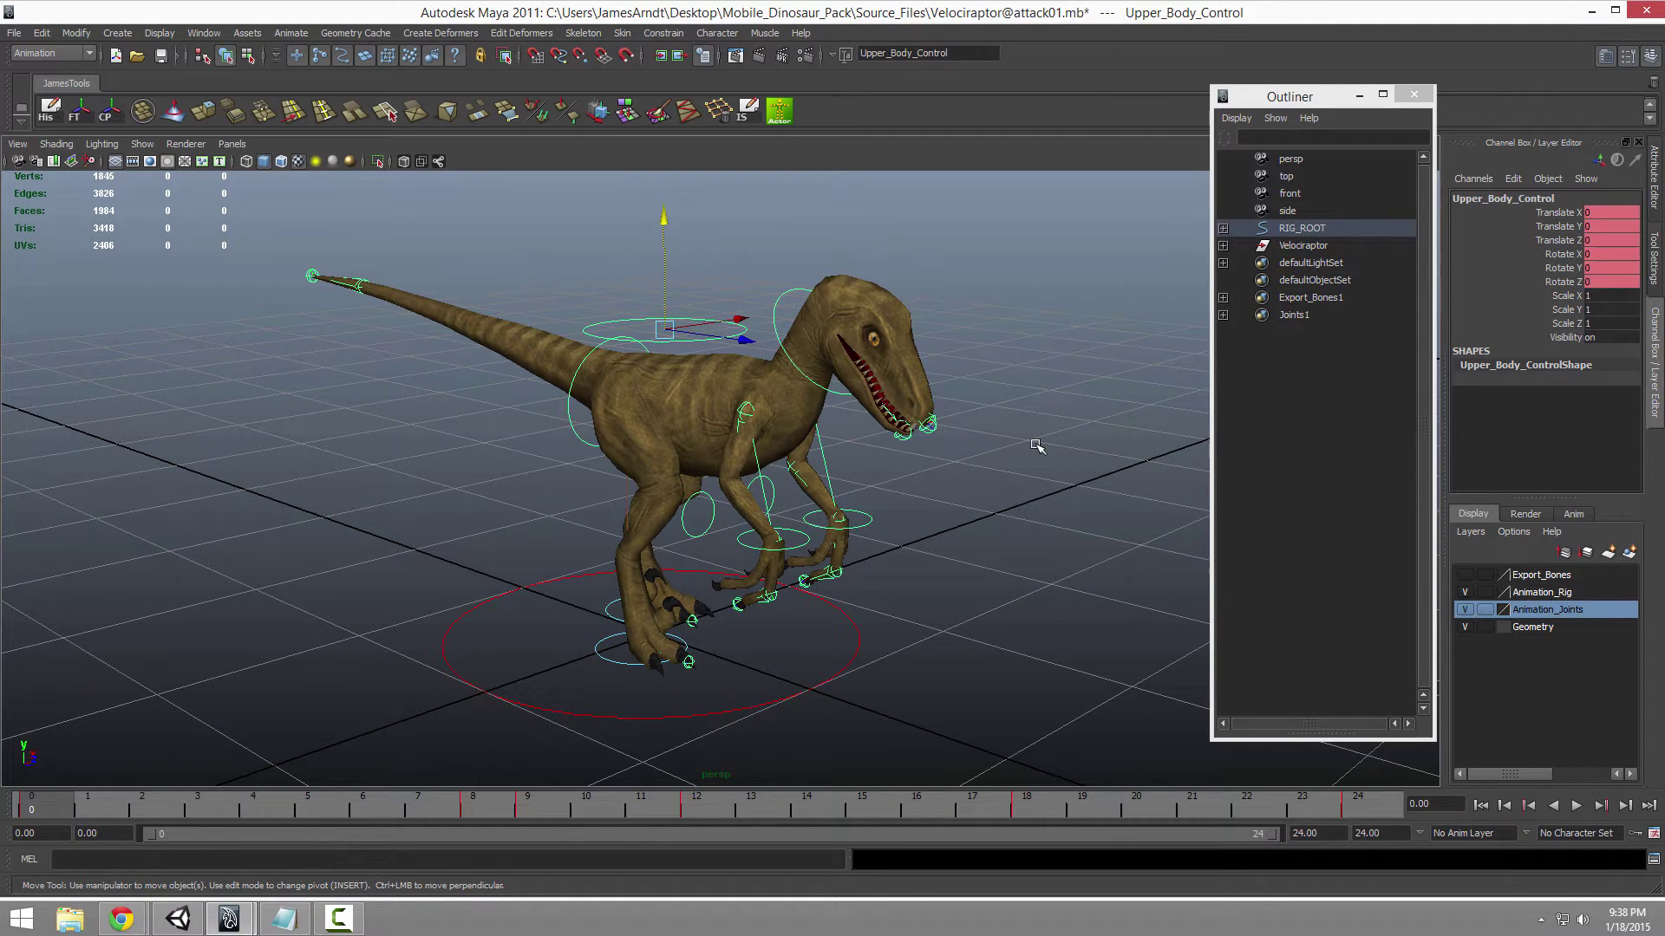
{"action": "mouse_move", "coordinate": [922, 427]}
{"action": "left_mouse_down", "text": "alt"}
{"action": "mouse_move", "coordinate": [954, 472]}
{"action": "mouse_move", "coordinate": [949, 407]}
{"action": "left_mouse_up", "text": "alt"}
{"action": "scroll", "coordinate": [908, 435], "scroll_direction": "down", "scroll_amount": 2}
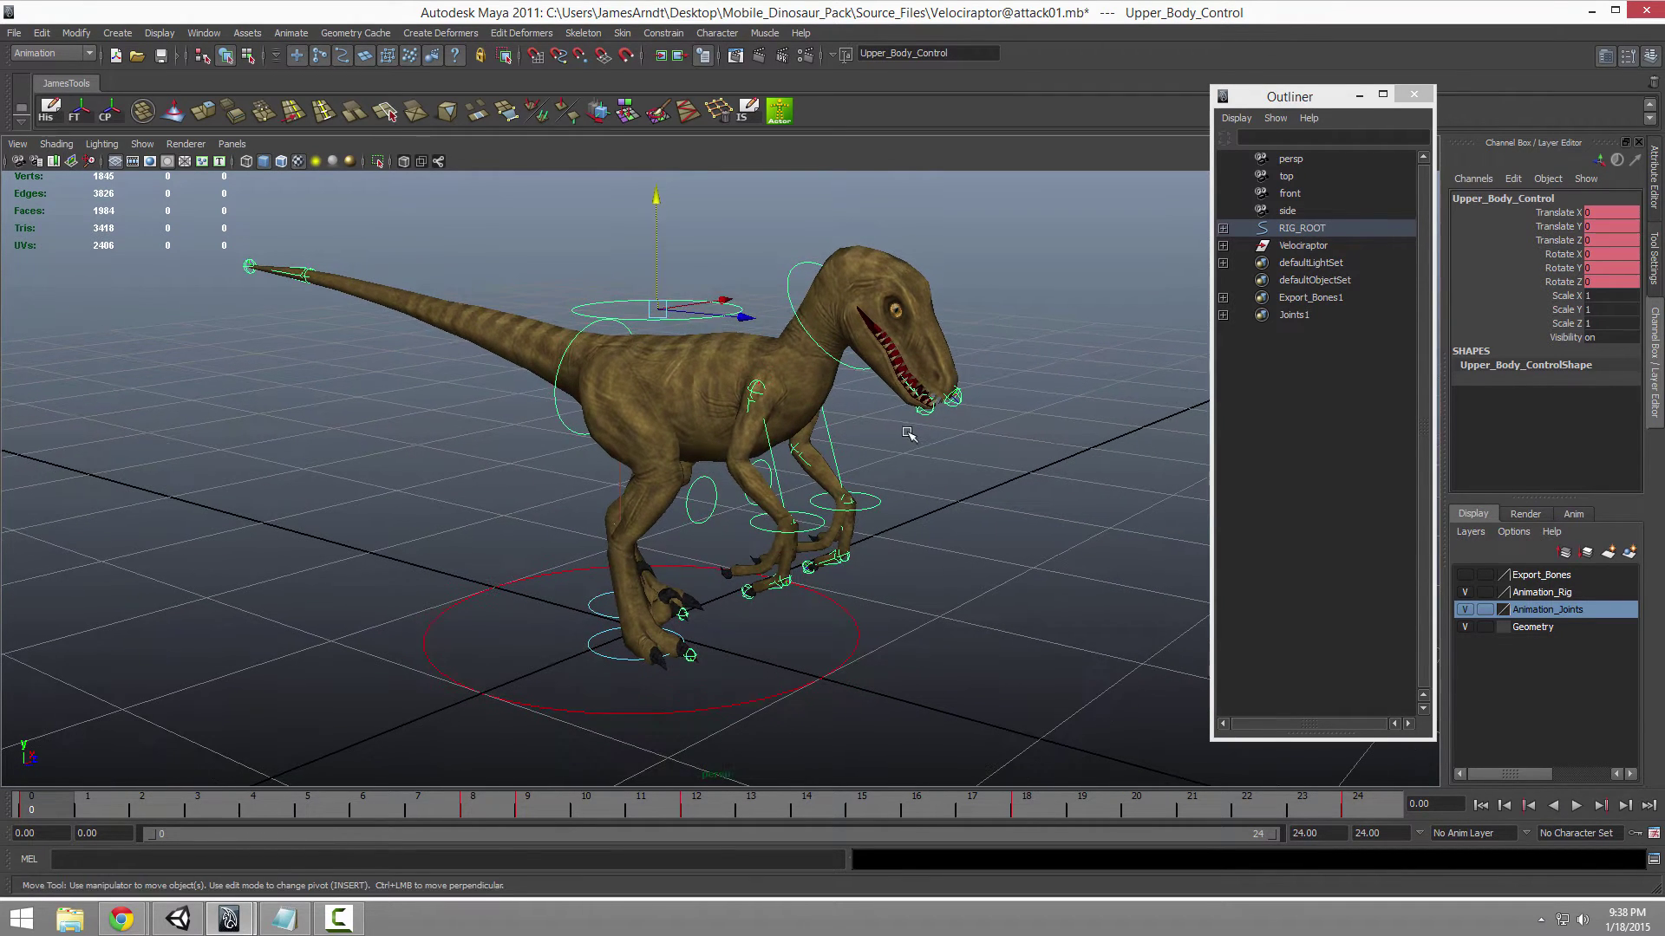
{"action": "middle_click_drag", "start_coordinate": [909, 435], "coordinate": [910, 443], "text": "alt"}
{"action": "left_click_drag", "start_coordinate": [909, 444], "coordinate": [919, 443], "text": "alt"}
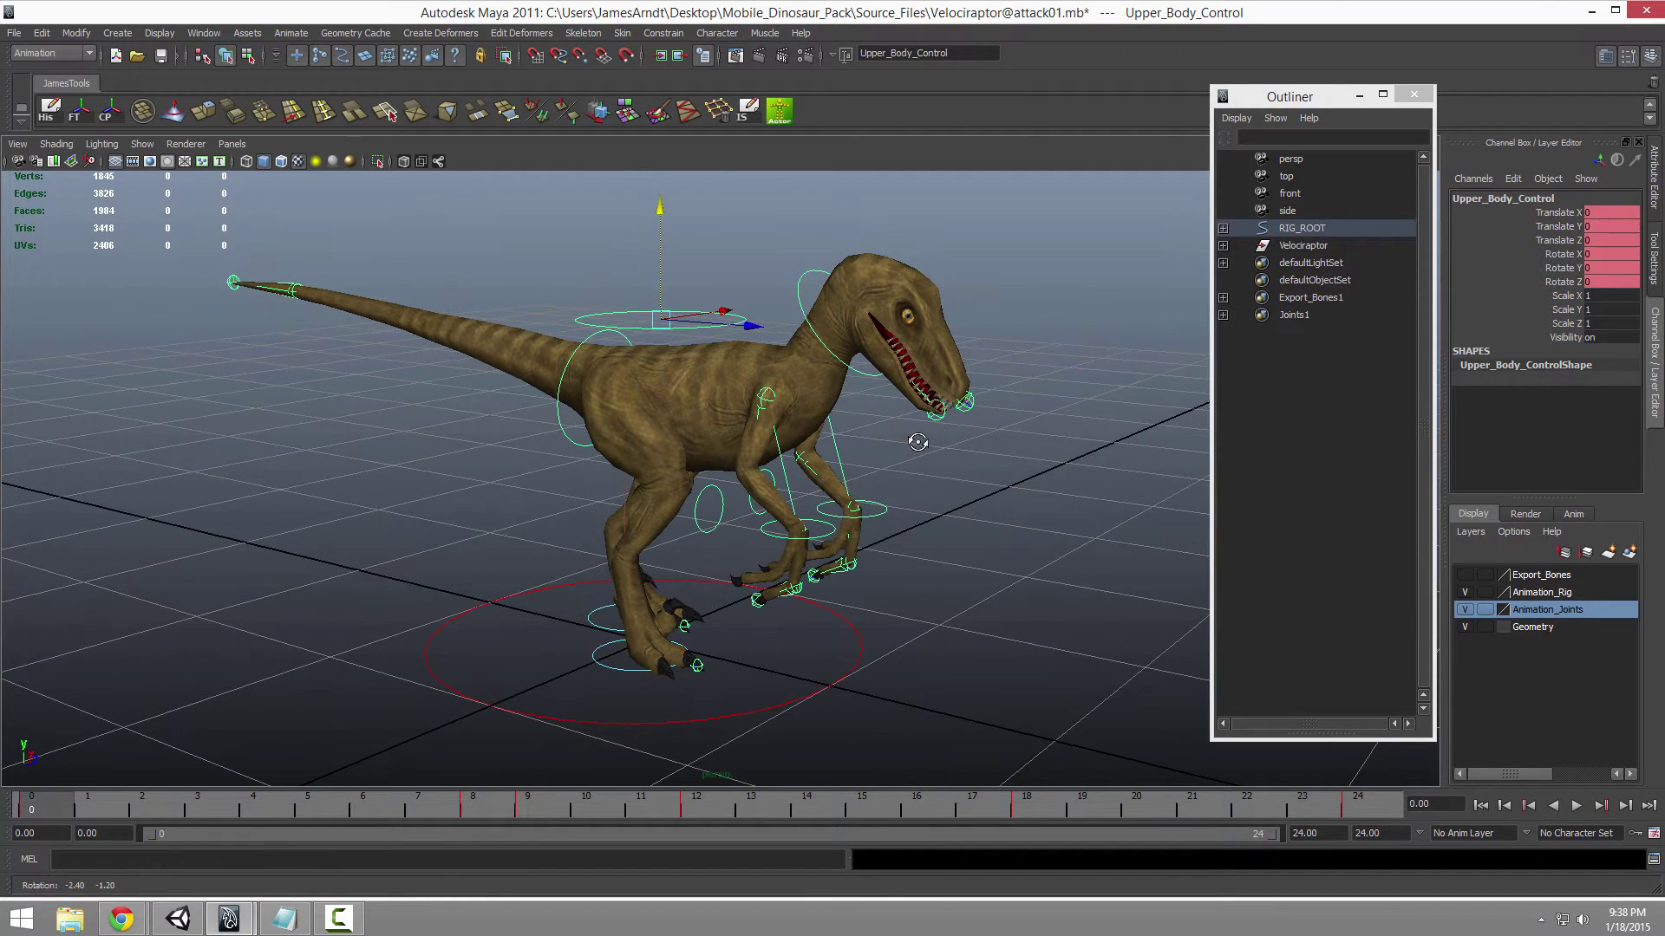
{"action": "left_click", "coordinate": [979, 492]}
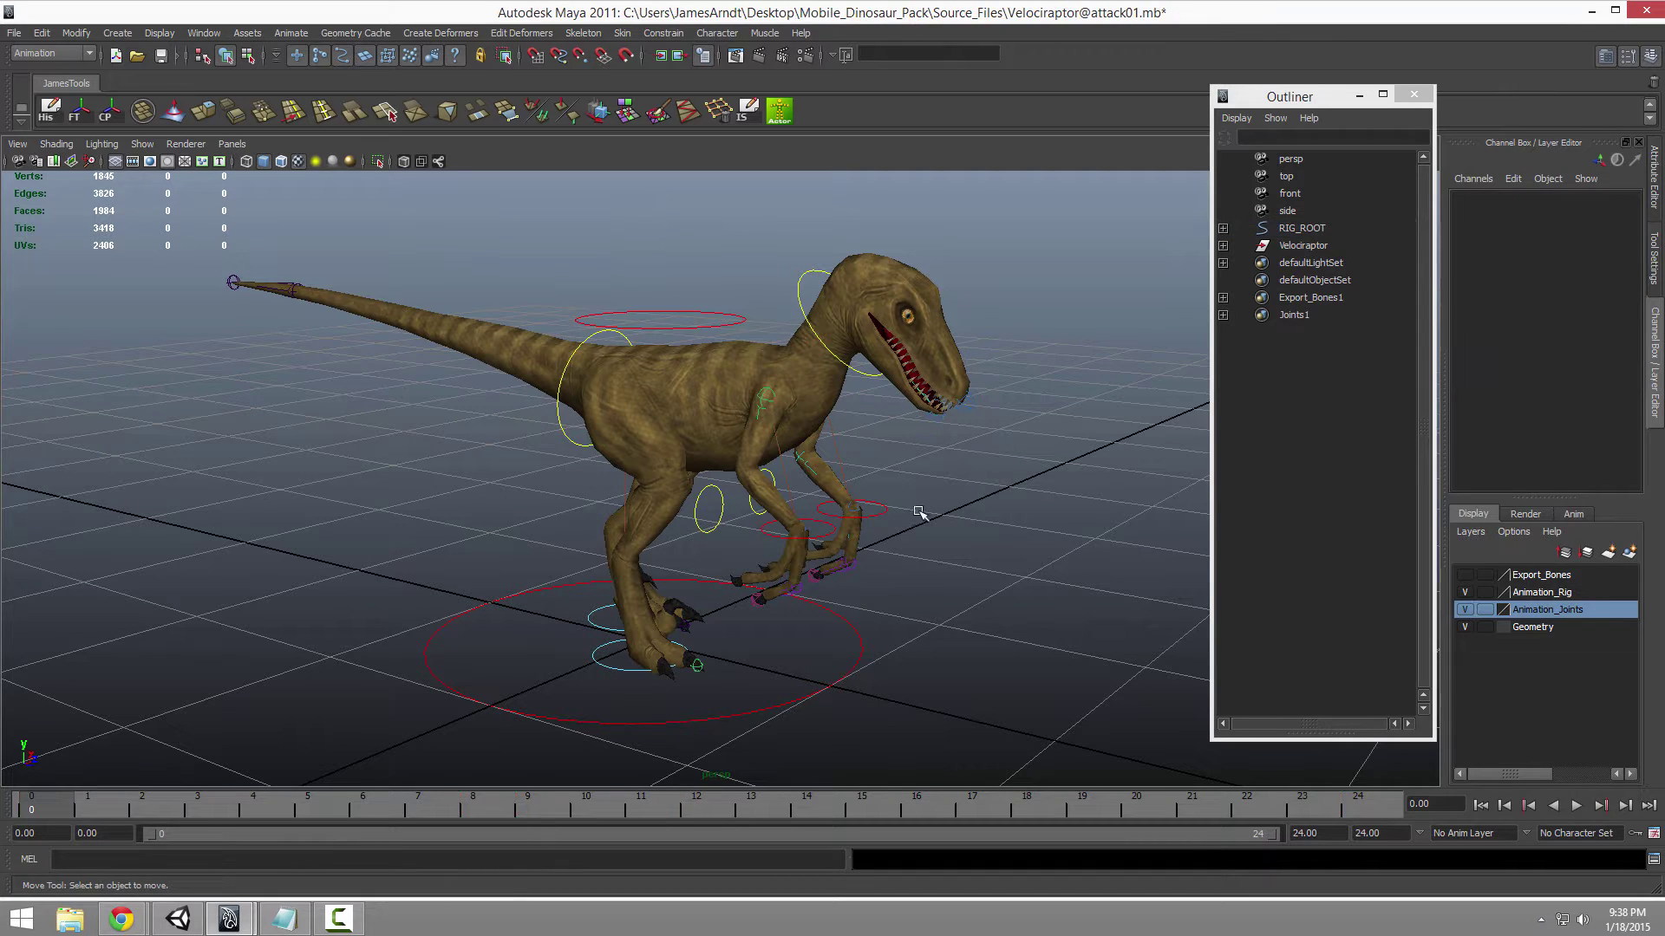
Step: Try moving L_Hand_Control in two directions, undoing each move
{"action": "left_click", "coordinate": [878, 511]}
{"action": "left_click_drag", "start_coordinate": [855, 392], "coordinate": [857, 362]}
{"action": "key", "text": "ctrl+z"}
{"action": "left_click_drag", "start_coordinate": [963, 527], "coordinate": [1001, 534]}
{"action": "key", "text": "ctrl+z"}
Step: Scrub through the timeline and play the attack animation on the velociraptor
{"action": "left_click_drag", "start_coordinate": [77, 809], "coordinate": [280, 807]}
{"action": "middle_click_drag", "start_coordinate": [883, 555], "coordinate": [829, 555], "text": "alt"}
{"action": "left_click_drag", "start_coordinate": [247, 803], "coordinate": [175, 793]}
{"action": "key", "text": "alt+v"}
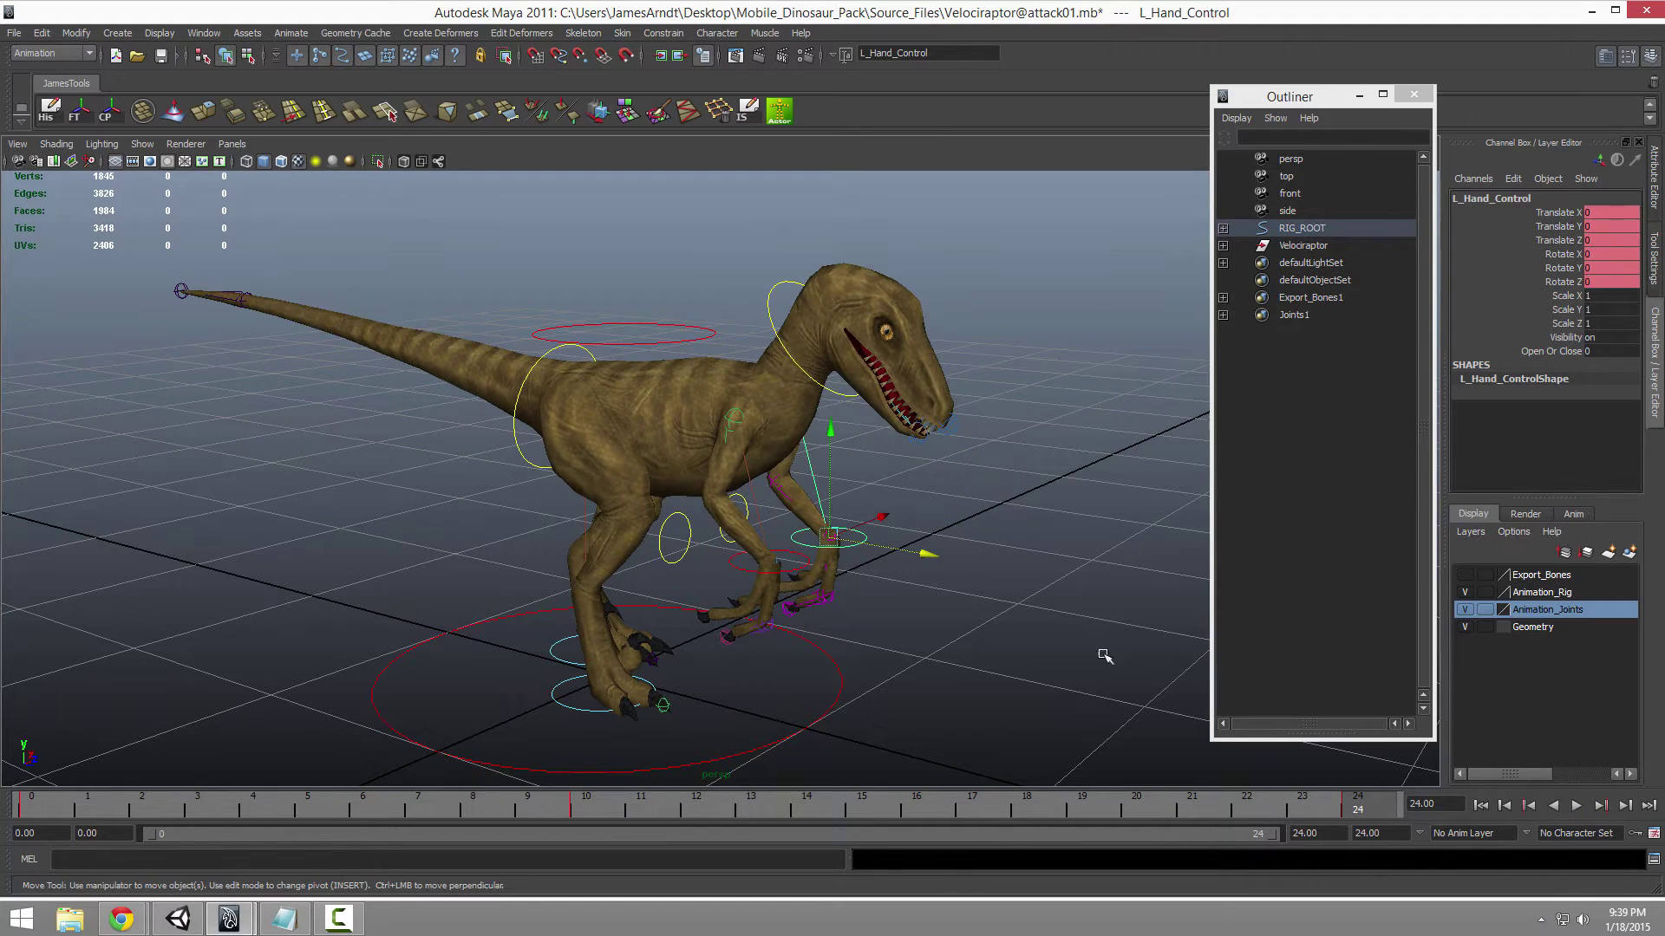
Step: Play the animation on the bare skeleton with the Geometry layer hidden and the Root joint selected
{"action": "key", "text": "4"}
{"action": "left_click", "coordinate": [1465, 627]}
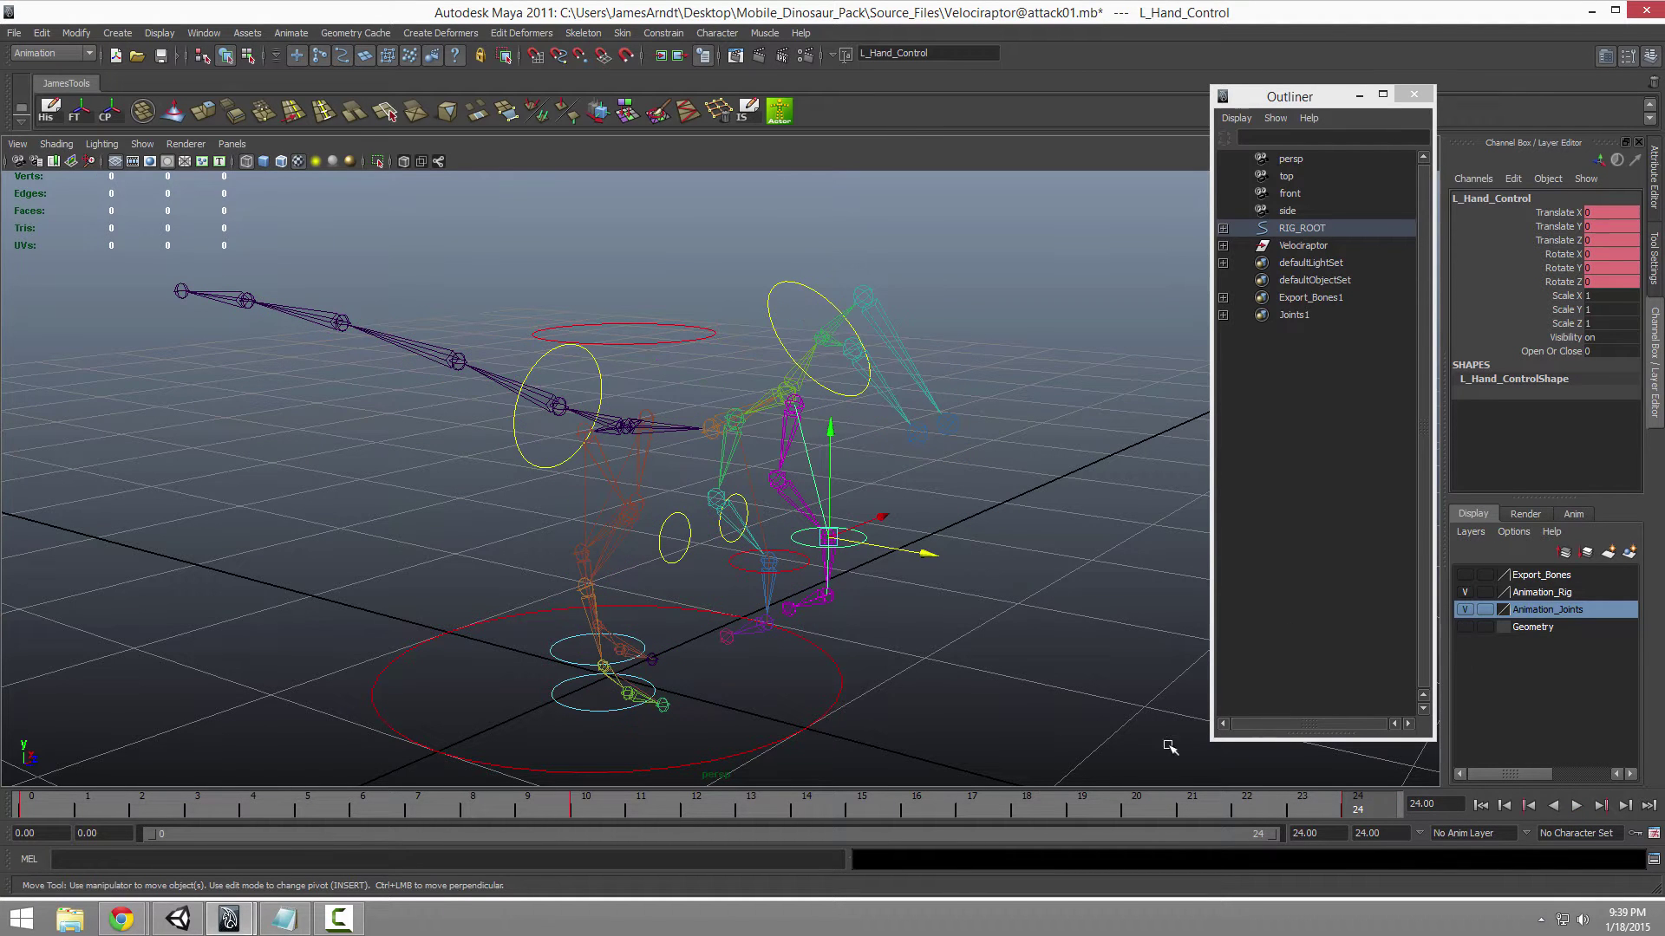
{"action": "left_click", "coordinate": [627, 426]}
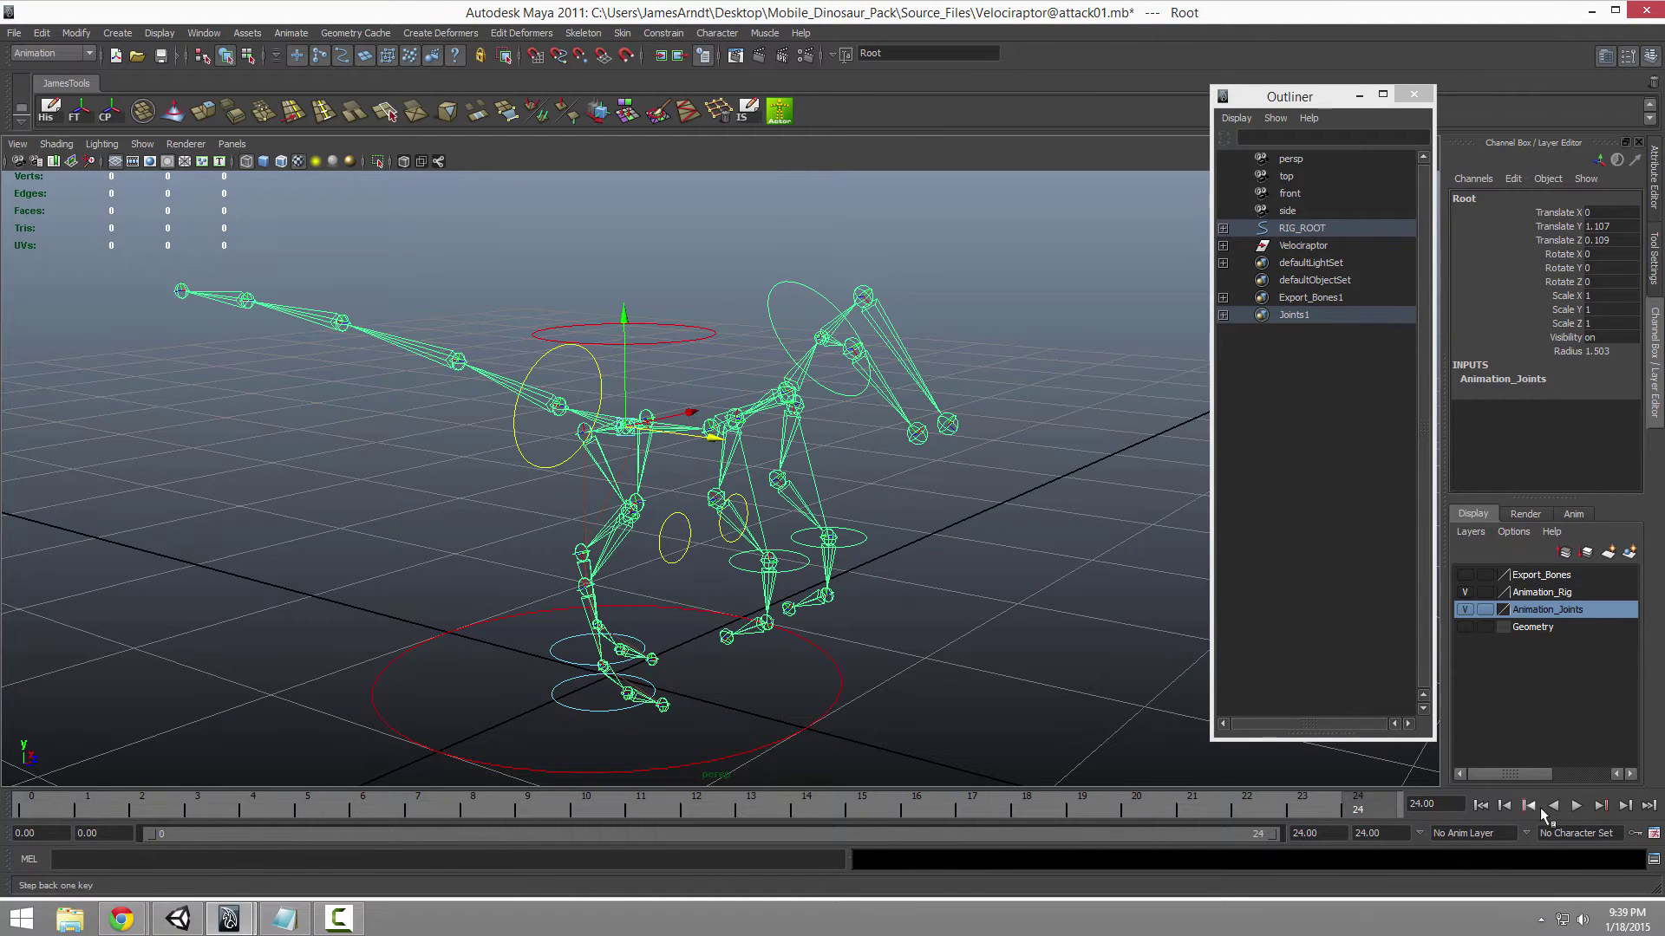
{"action": "left_click", "coordinate": [1576, 806]}
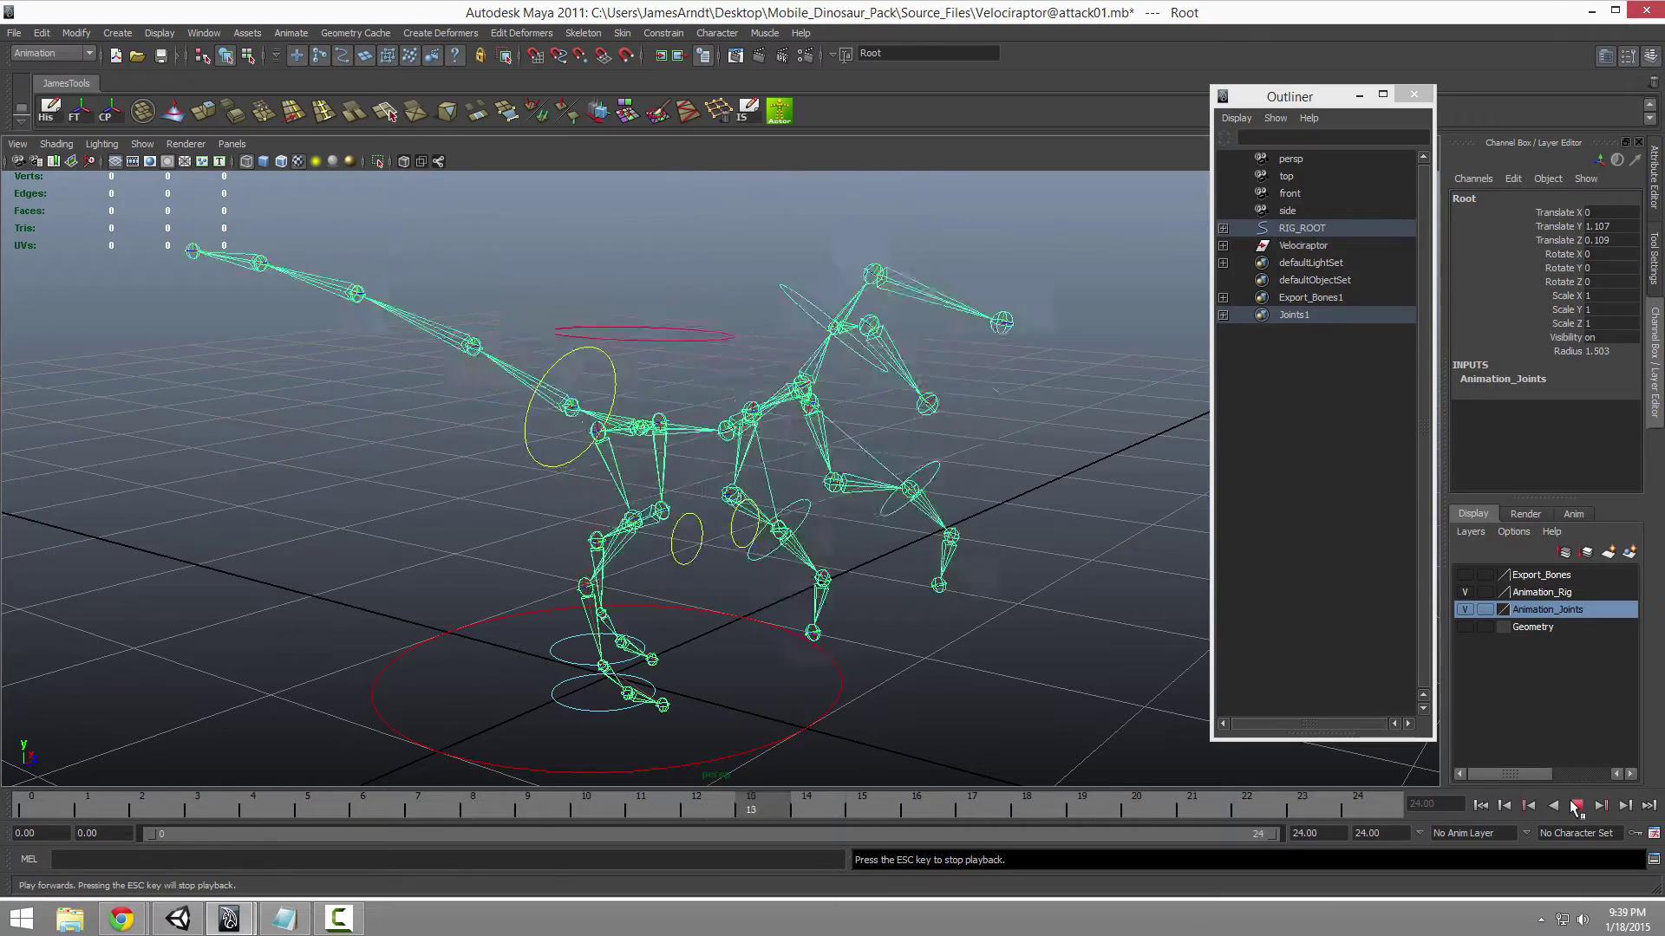
{"action": "left_click", "coordinate": [1576, 805]}
Step: Replay the attack animation with the textured Geometry layer shown, and return to frame 0
{"action": "left_click", "coordinate": [1465, 627]}
{"action": "scroll", "coordinate": [789, 555], "scroll_direction": "down", "scroll_amount": 2}
{"action": "key", "text": "6"}
{"action": "key", "text": "alt+v"}
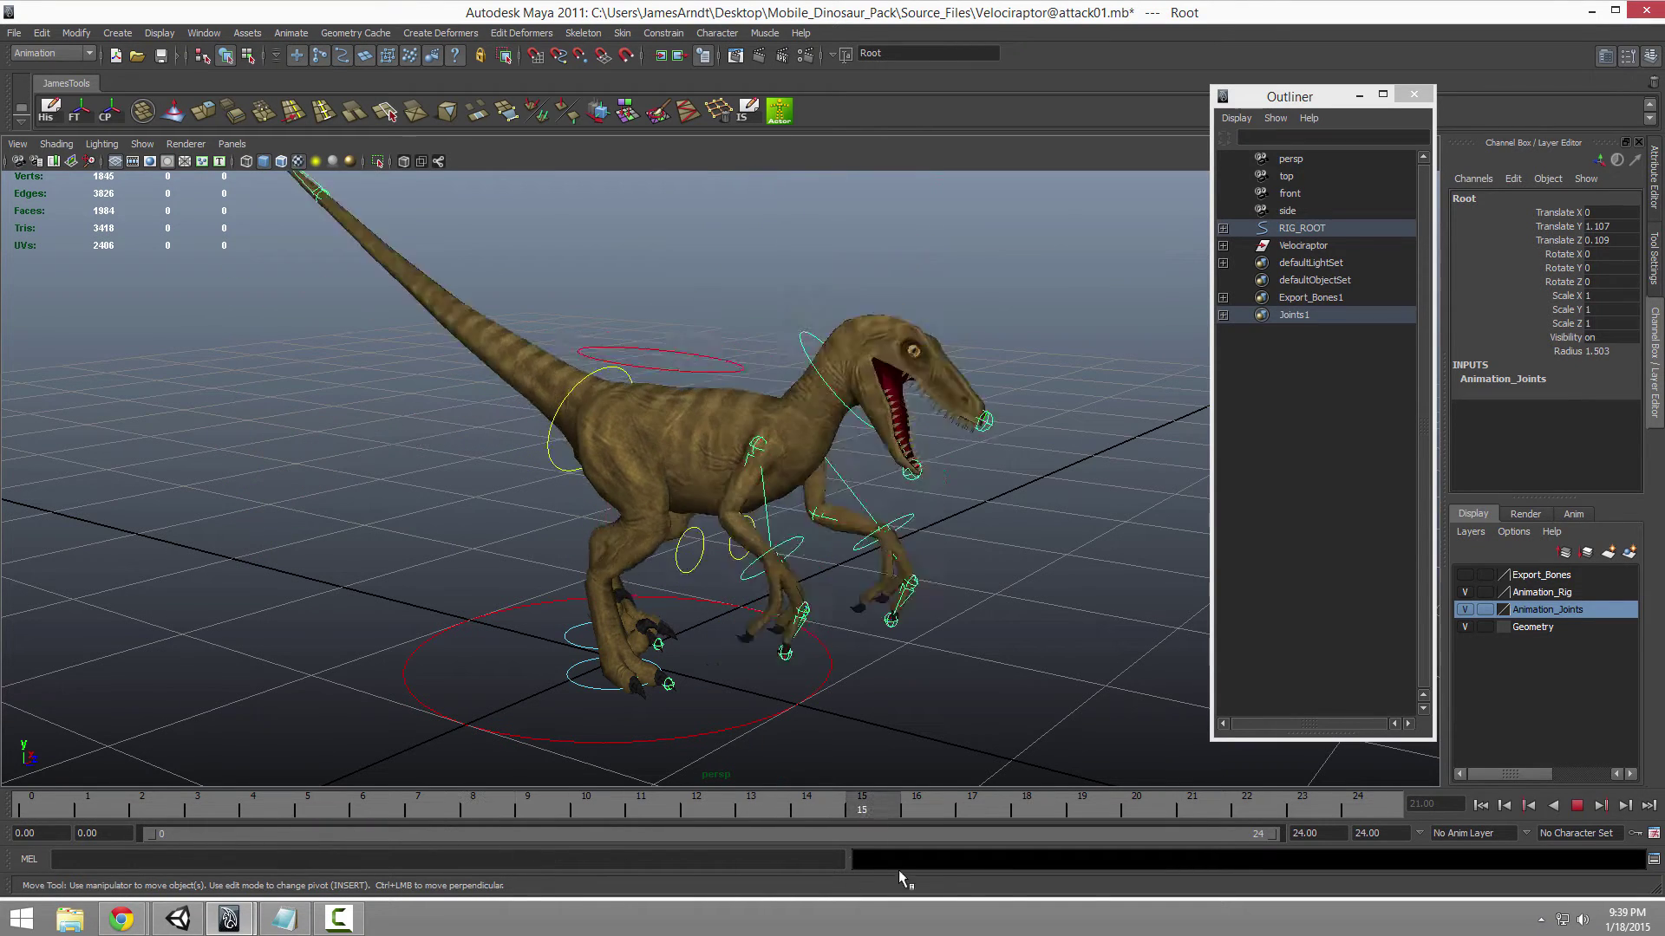
{"action": "left_click", "coordinate": [917, 806]}
{"action": "left_click_drag", "start_coordinate": [916, 806], "coordinate": [36, 666]}
{"action": "middle_click_drag", "start_coordinate": [500, 583], "coordinate": [502, 599], "text": "alt"}
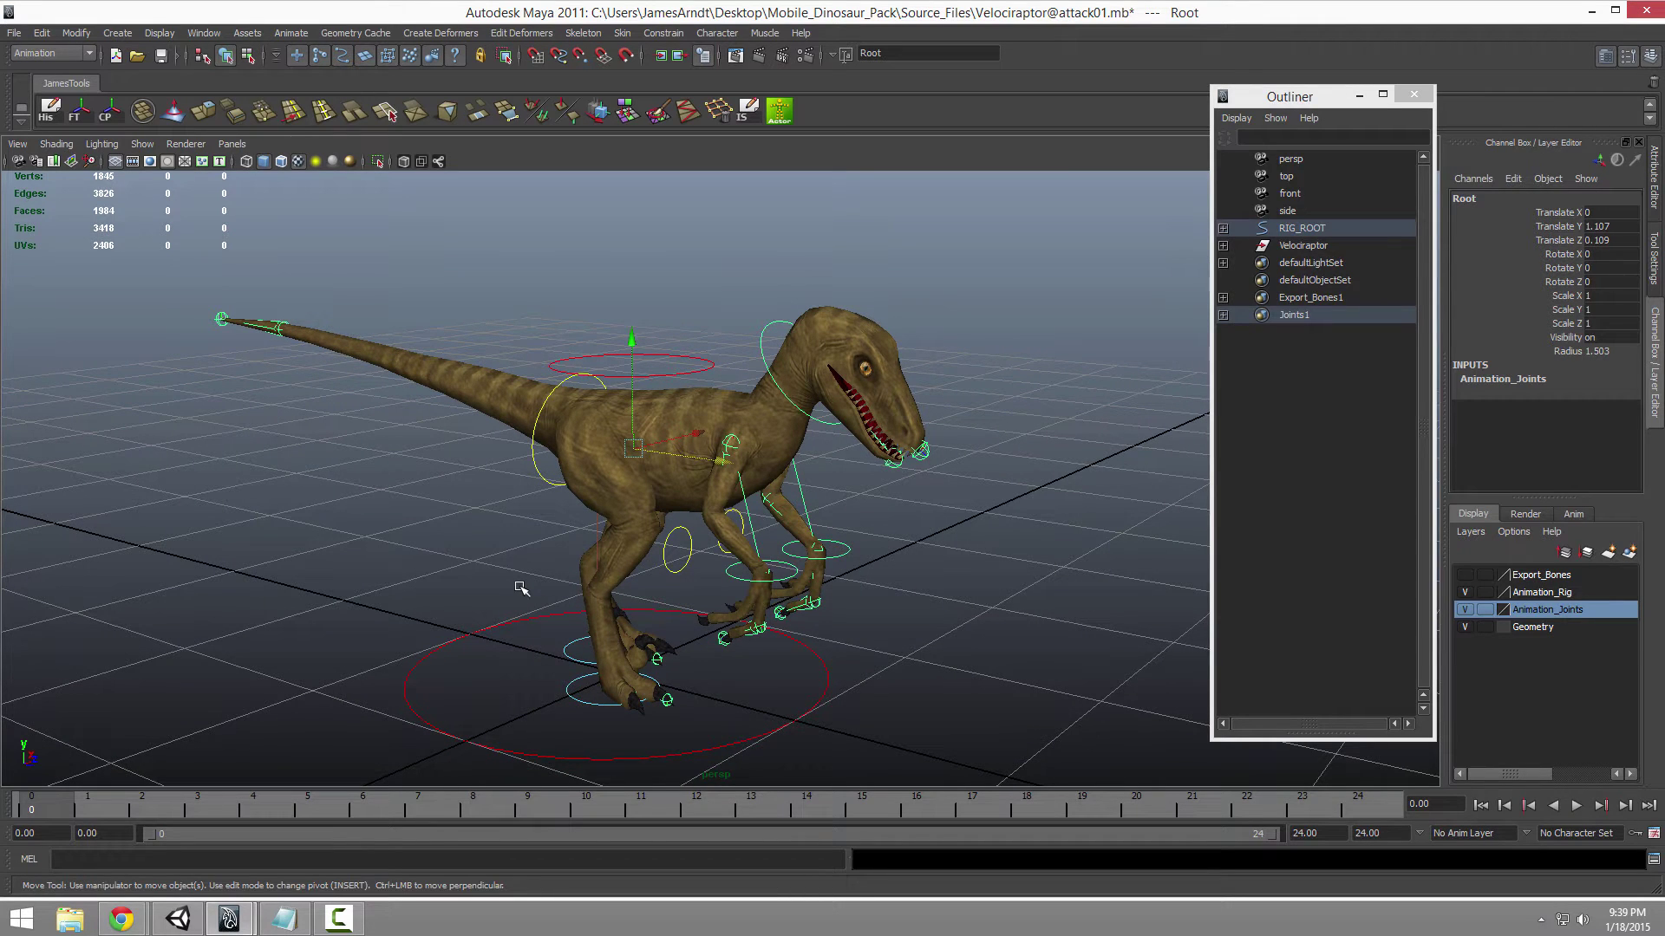
Step: Select the RIG_ROOT control around the velociraptor's feet and view the rig from both sides
{"action": "left_click_drag", "start_coordinate": [698, 573], "coordinate": [508, 558], "text": "alt"}
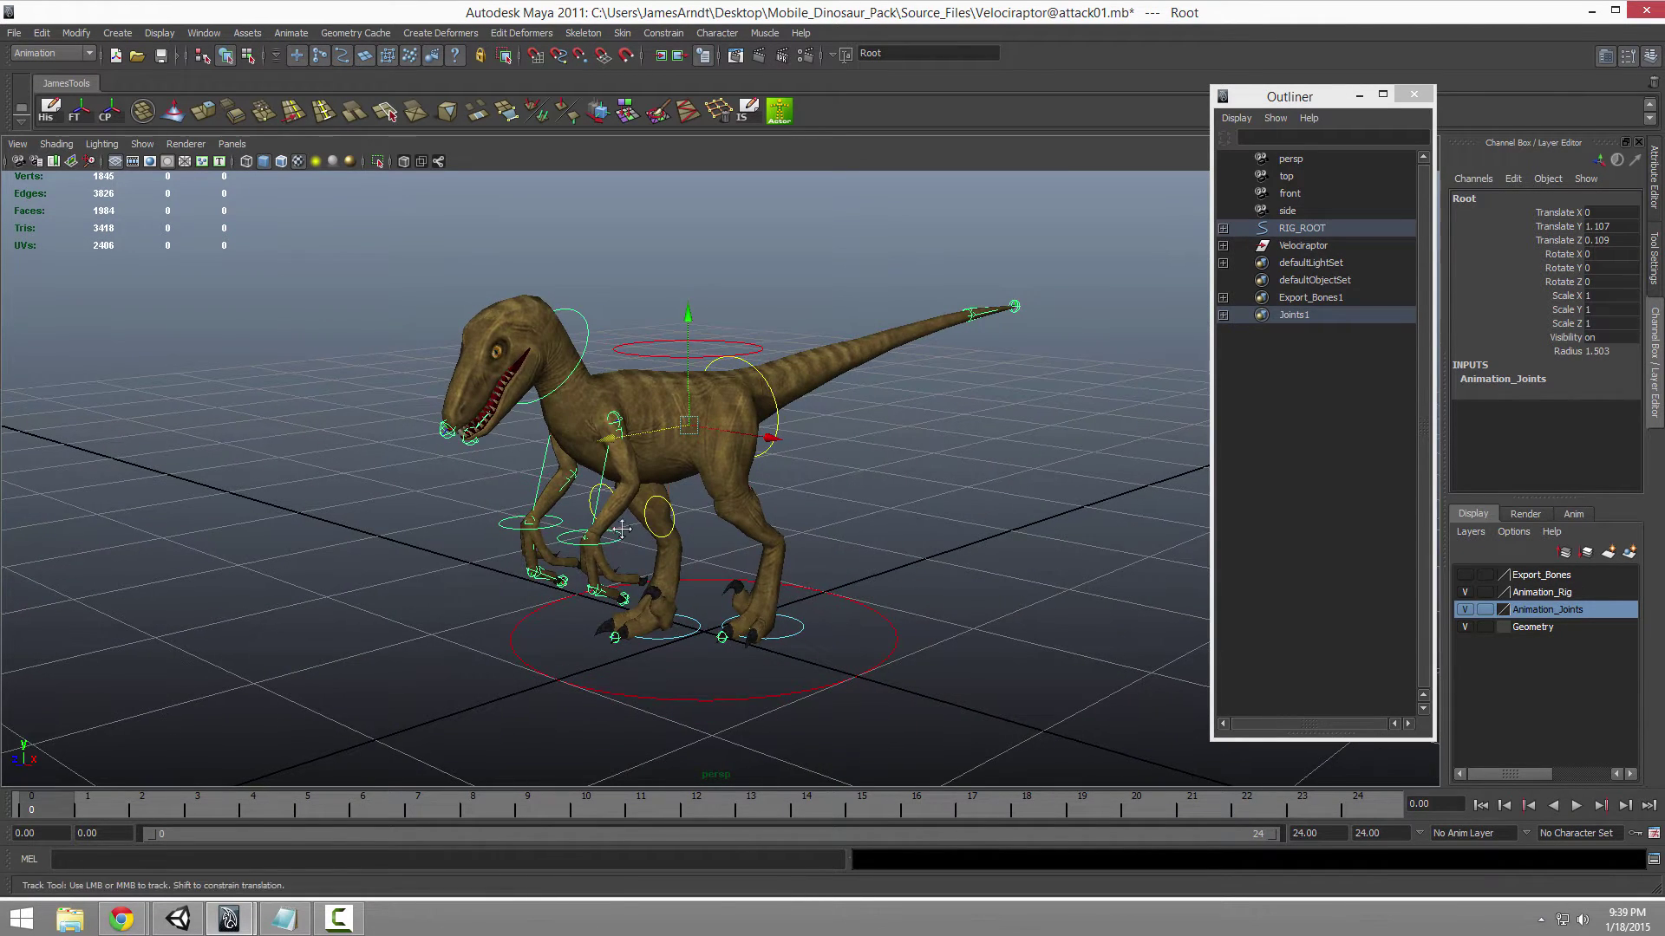
{"action": "right_click_drag", "start_coordinate": [624, 529], "coordinate": [795, 598], "text": "alt"}
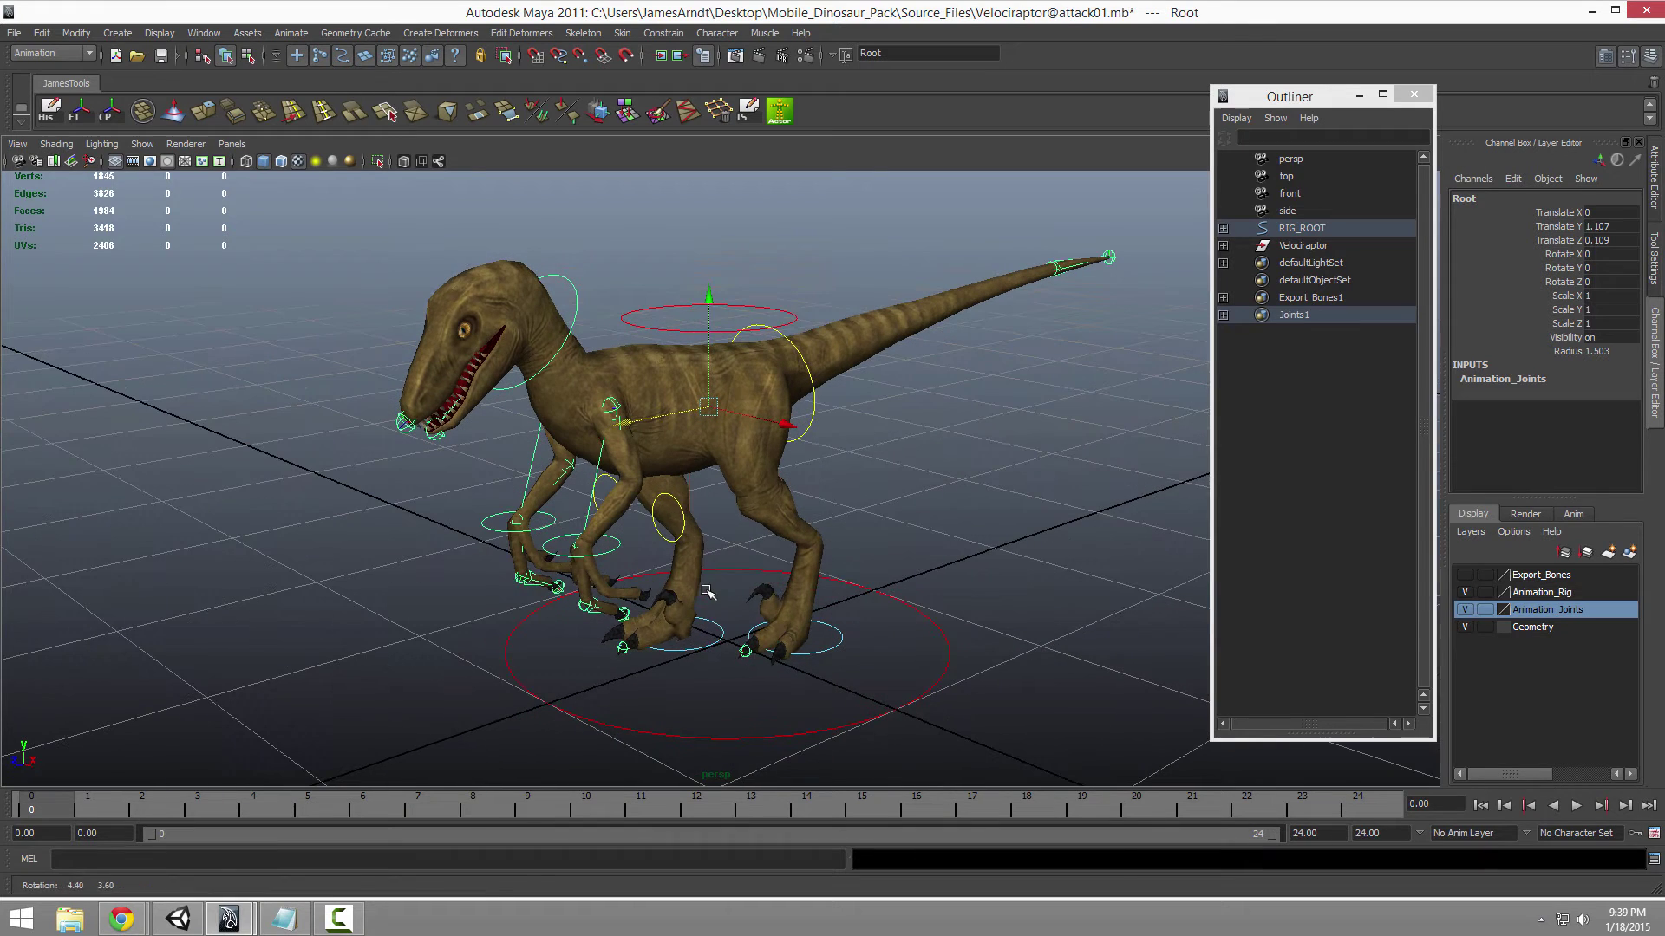
{"action": "left_click", "coordinate": [849, 583]}
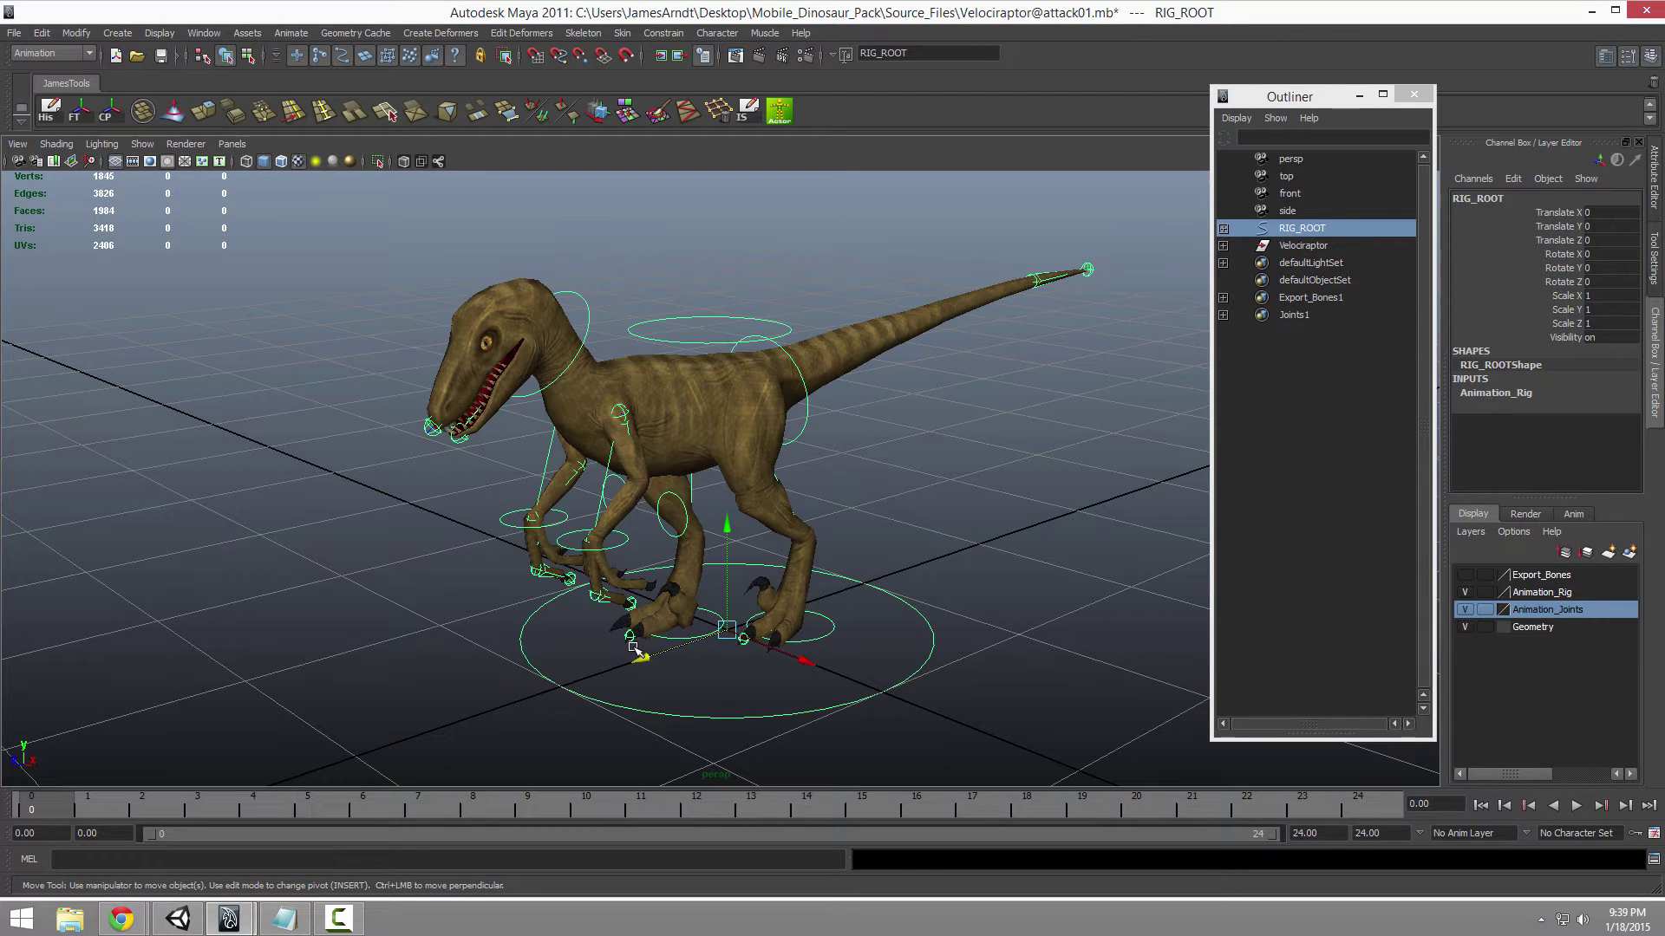
{"action": "left_click_drag", "start_coordinate": [666, 534], "coordinate": [824, 482], "text": "alt"}
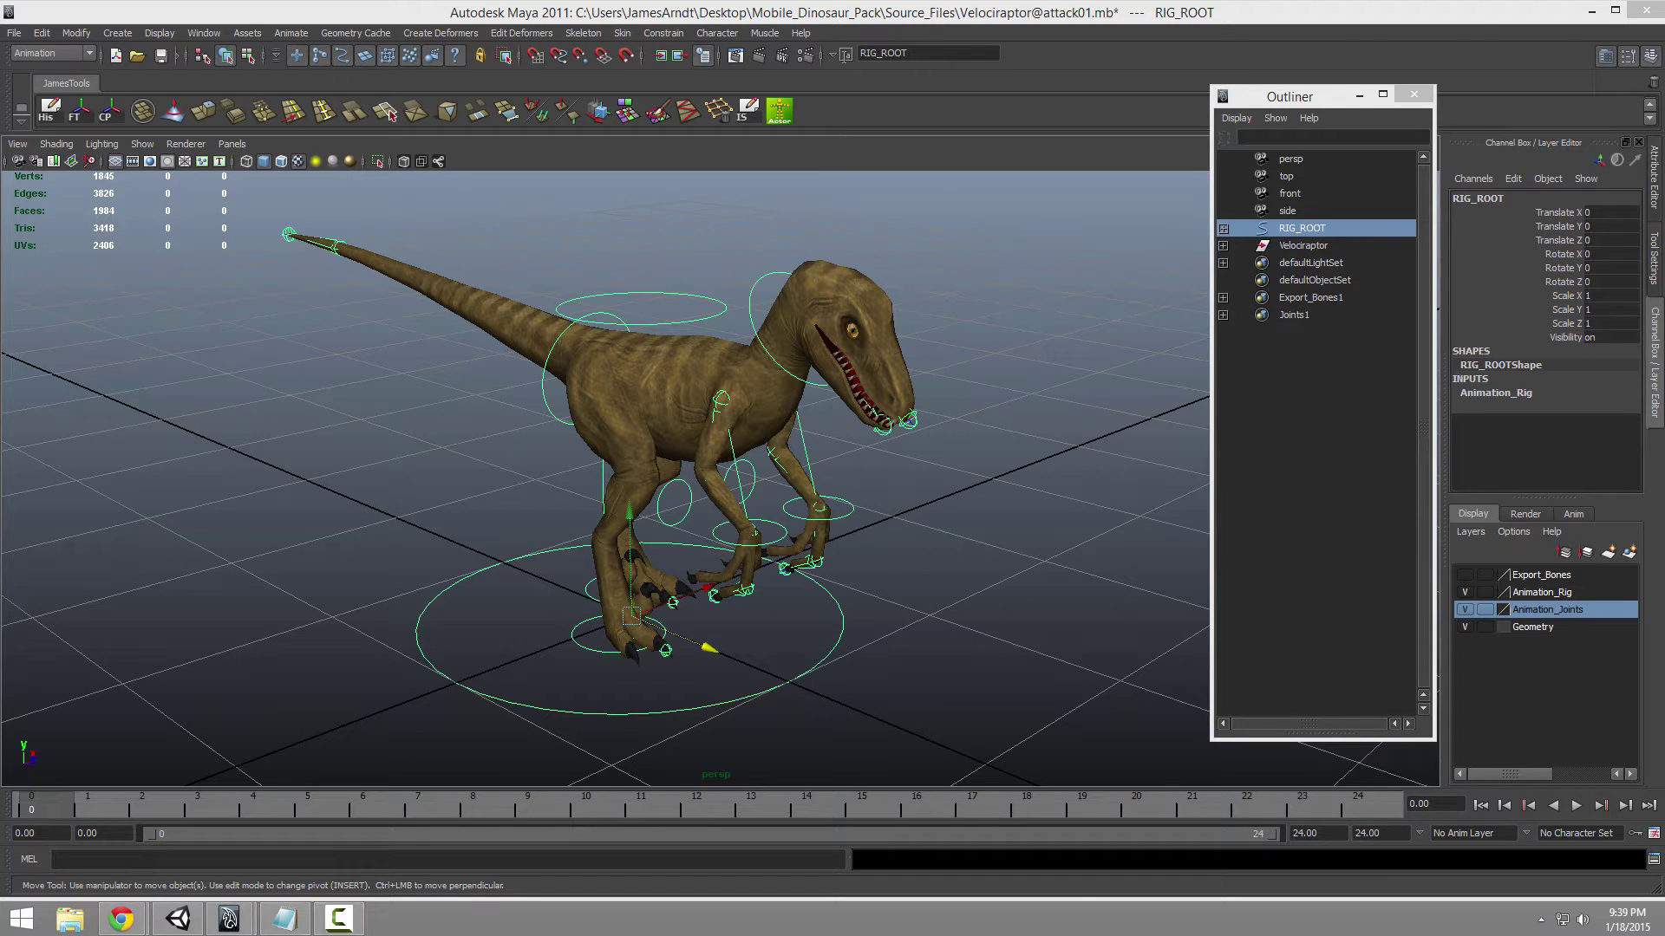
Step: Switch to Chrome and highlight the icActorTools script on the brave rabbit playground downloads page
{"action": "left_click", "coordinate": [122, 919]}
{"action": "left_click", "coordinate": [853, 47]}
{"action": "left_click", "coordinate": [875, 47]}
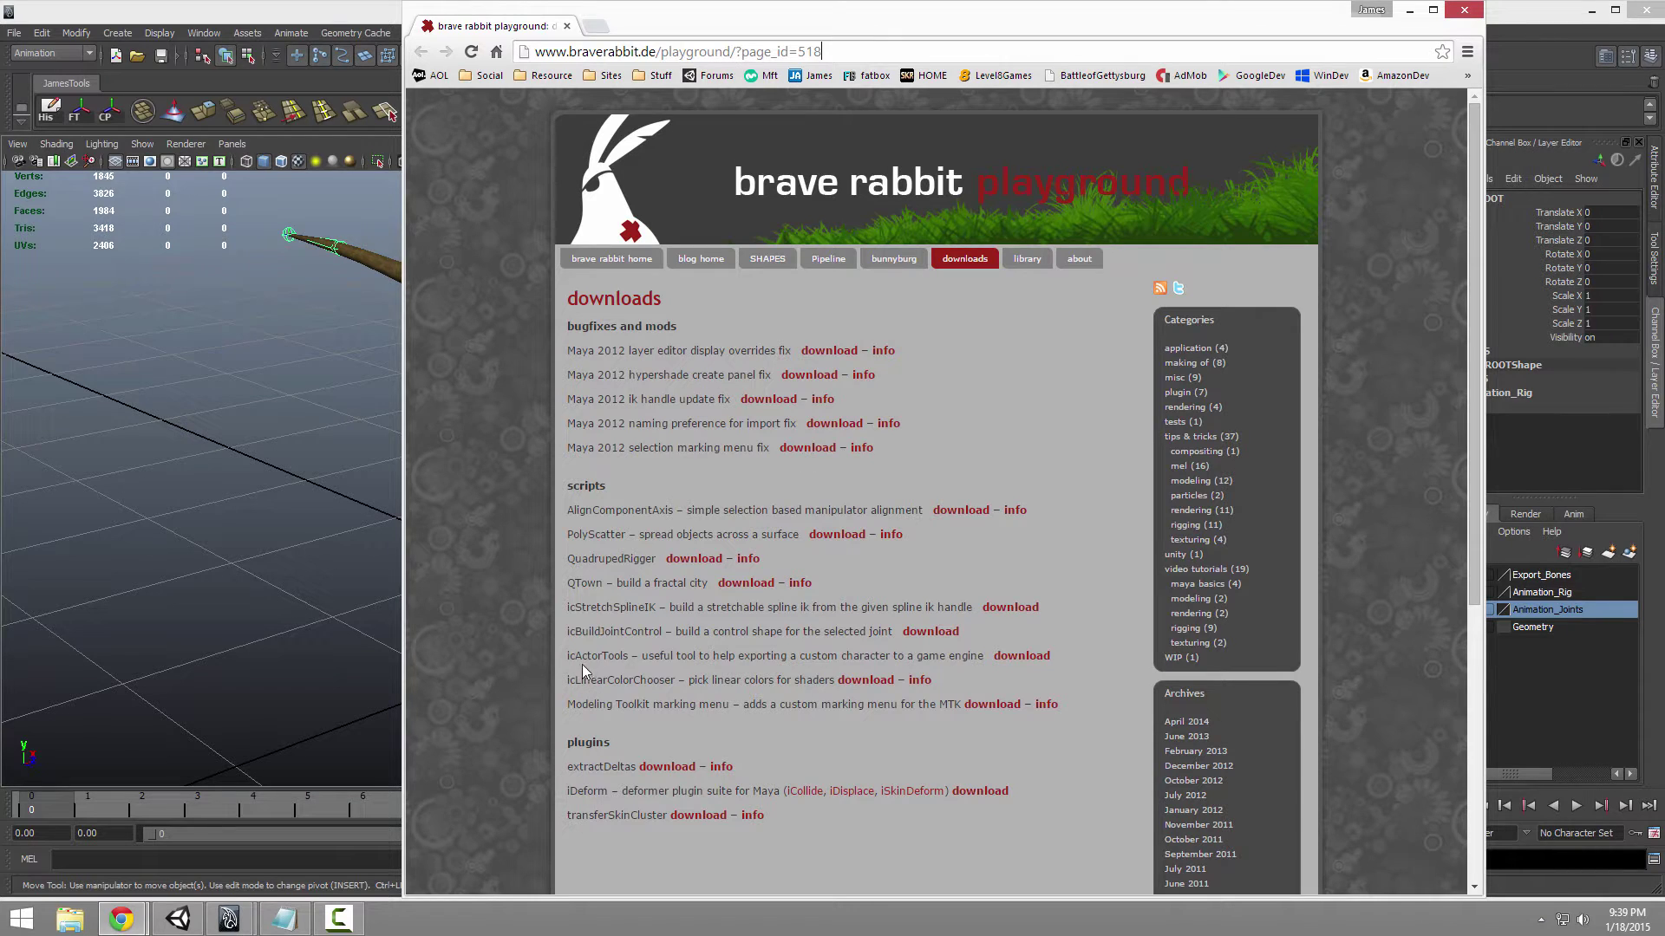
{"action": "left_click_drag", "start_coordinate": [565, 659], "coordinate": [1074, 648]}
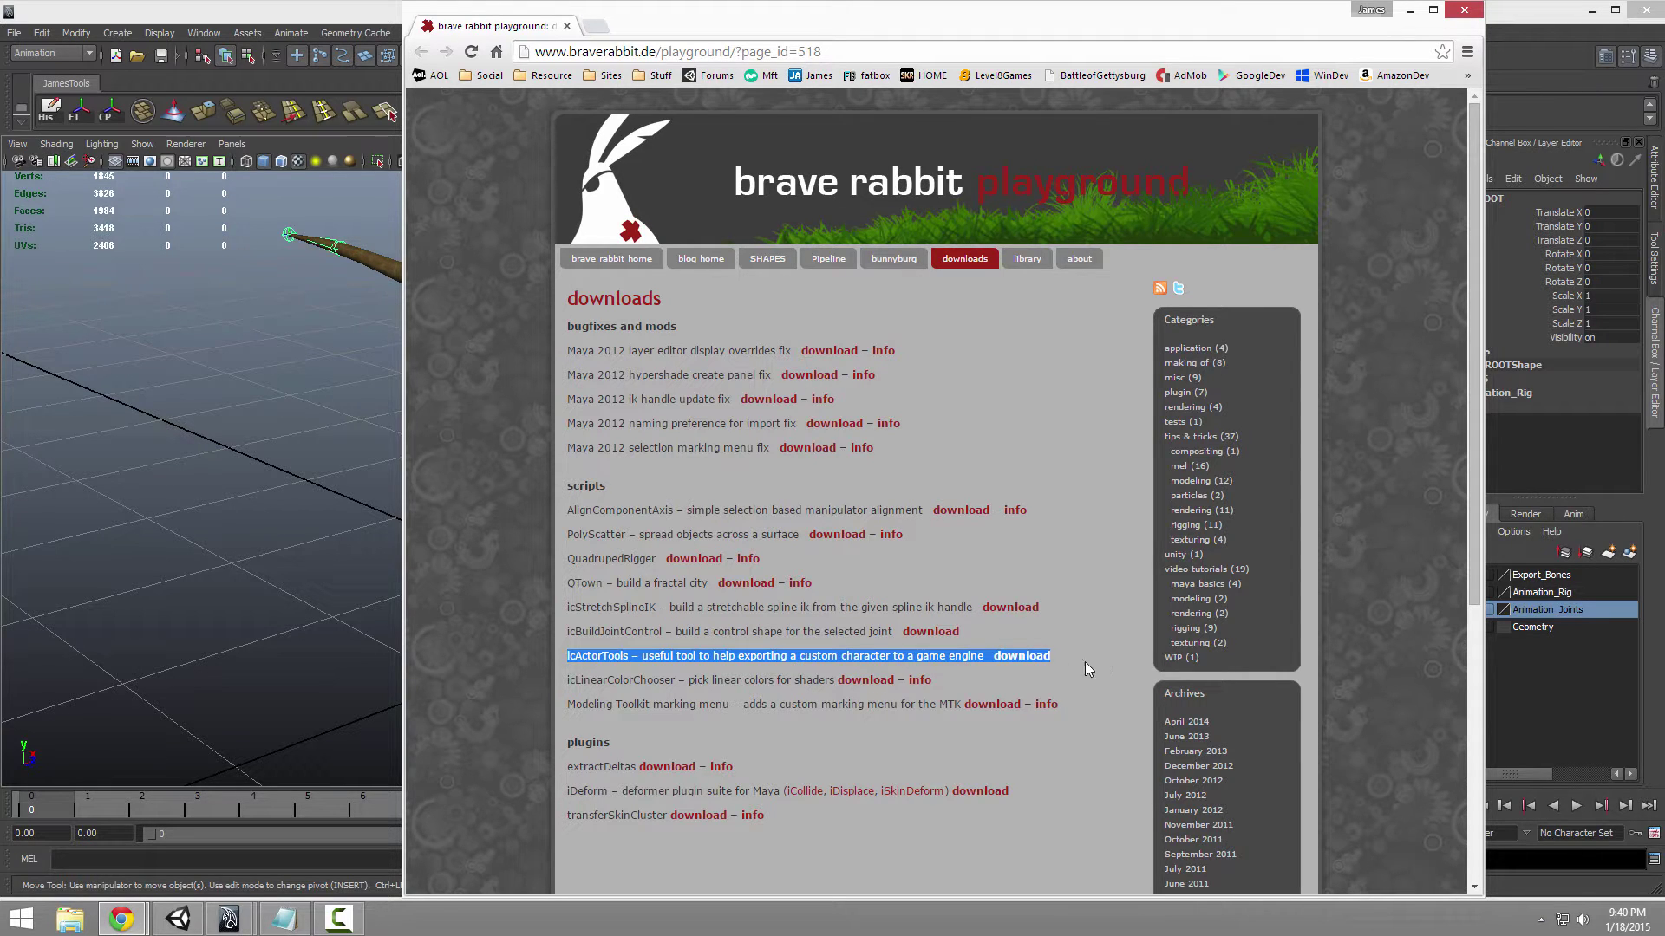
{"action": "left_click", "coordinate": [951, 659]}
{"action": "left_click_drag", "start_coordinate": [983, 655], "coordinate": [641, 656]}
{"action": "left_click", "coordinate": [583, 661]}
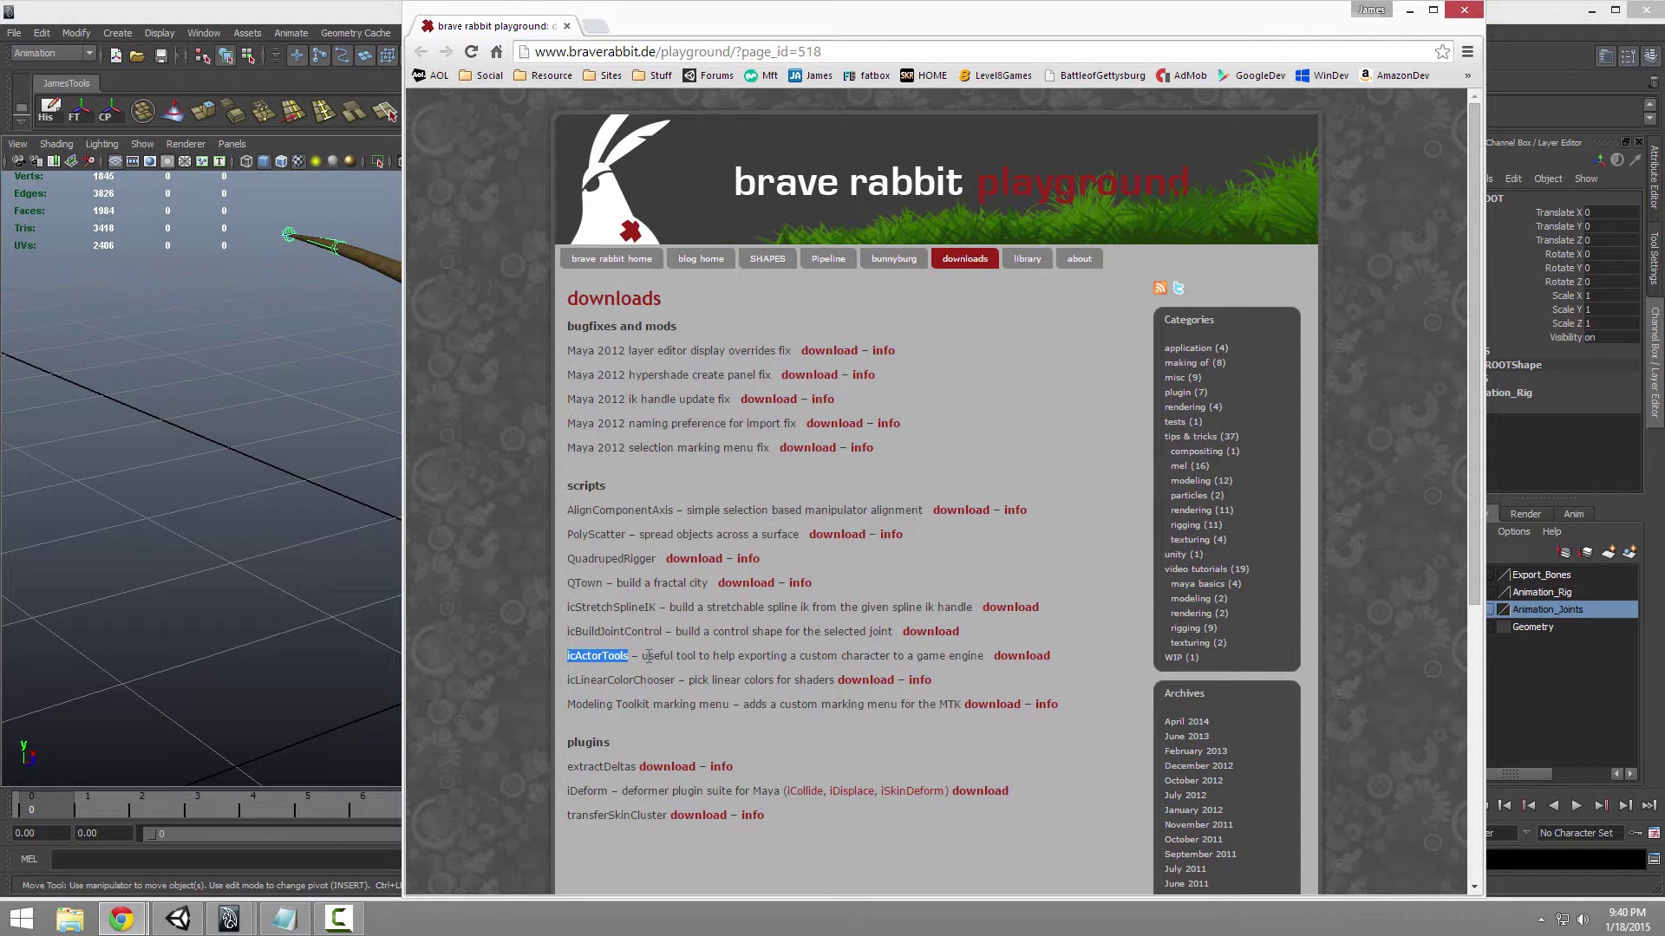
{"action": "left_click", "coordinate": [668, 656]}
{"action": "left_click_drag", "start_coordinate": [565, 655], "coordinate": [625, 659]}
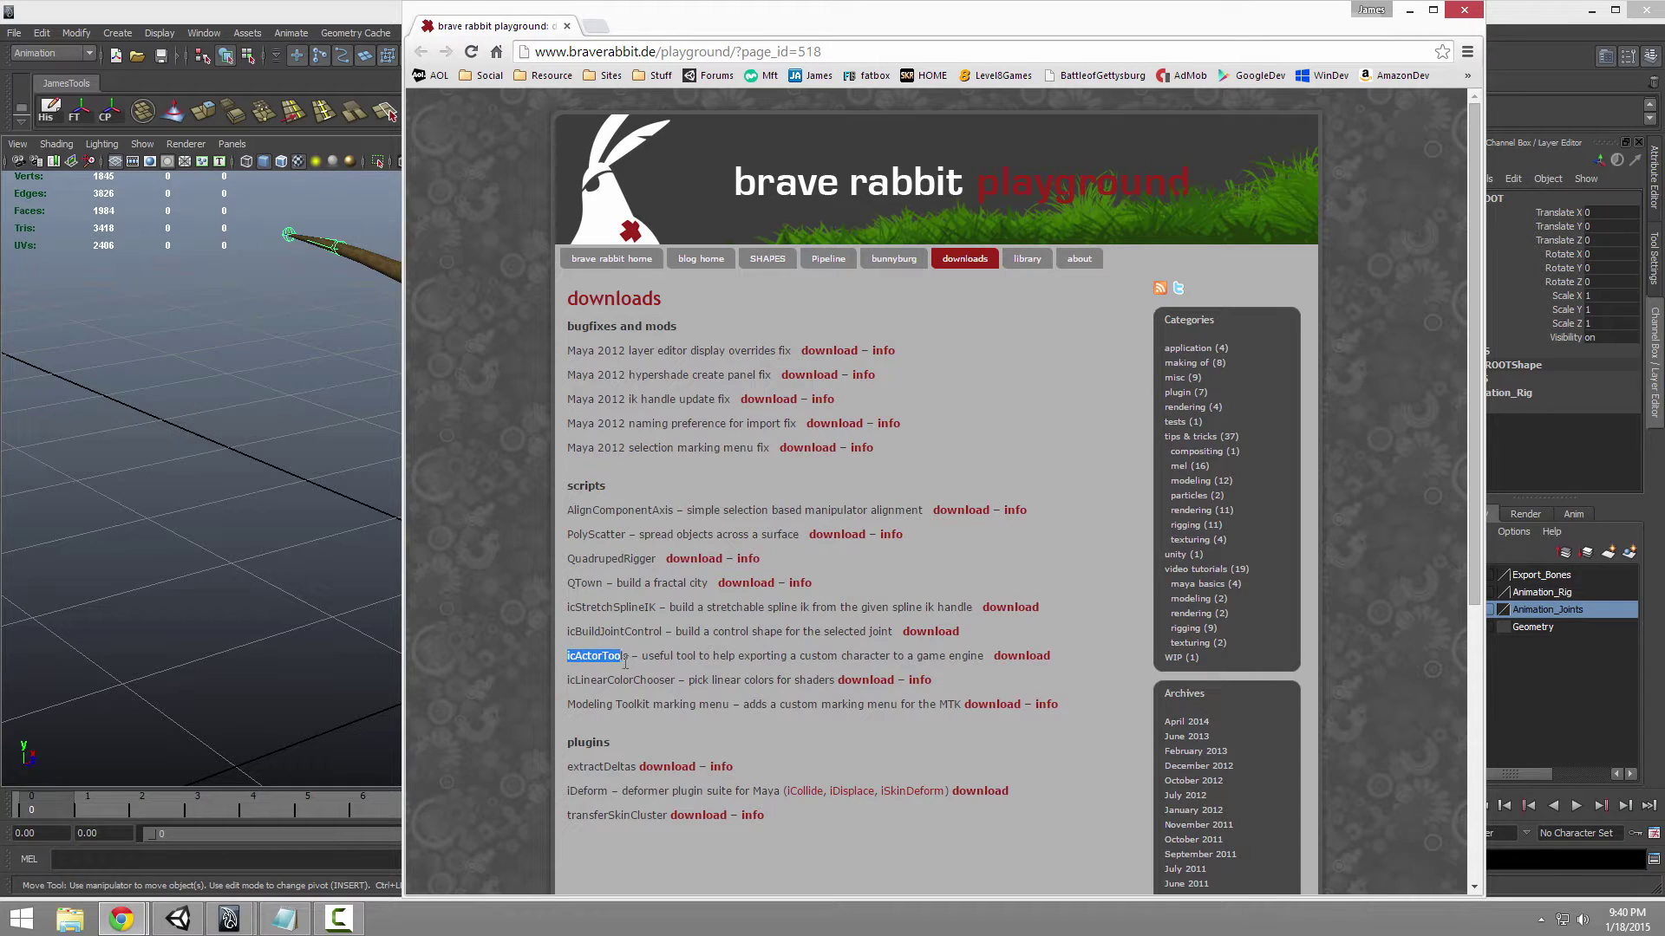
Step: Return to Maya and open the Actor Tools window, placing it beside the velociraptor
{"action": "left_click", "coordinate": [1410, 10]}
{"action": "left_click_drag", "start_coordinate": [727, 471], "coordinate": [729, 467], "text": "alt"}
{"action": "left_click", "coordinate": [780, 111]}
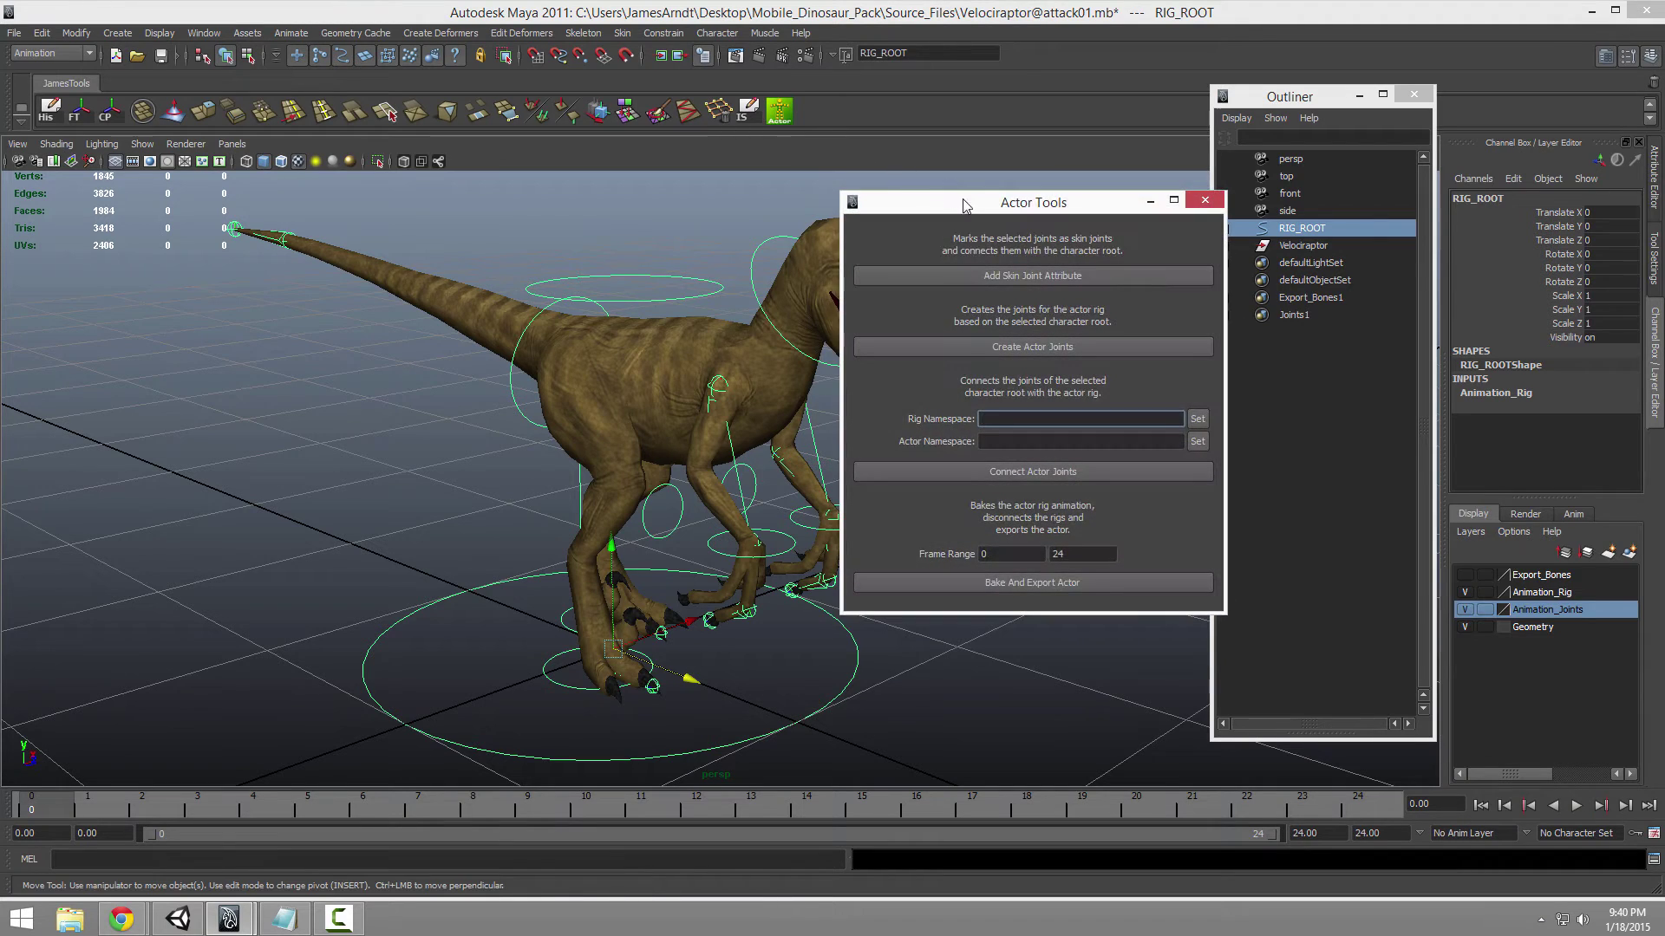
{"action": "left_click_drag", "start_coordinate": [954, 206], "coordinate": [123, 300]}
Step: Try moving the Upper_Body_Control above the velociraptor's back, and undo the move
{"action": "left_click_drag", "start_coordinate": [640, 414], "coordinate": [640, 357], "text": "alt"}
{"action": "left_click_drag", "start_coordinate": [843, 342], "coordinate": [908, 386], "text": "alt"}
{"action": "left_click", "coordinate": [814, 344]}
{"action": "left_click_drag", "start_coordinate": [762, 228], "coordinate": [799, 251]}
{"action": "key", "text": "ctrl+z"}
{"action": "left_click_drag", "start_coordinate": [964, 293], "coordinate": [1016, 363], "text": "alt"}
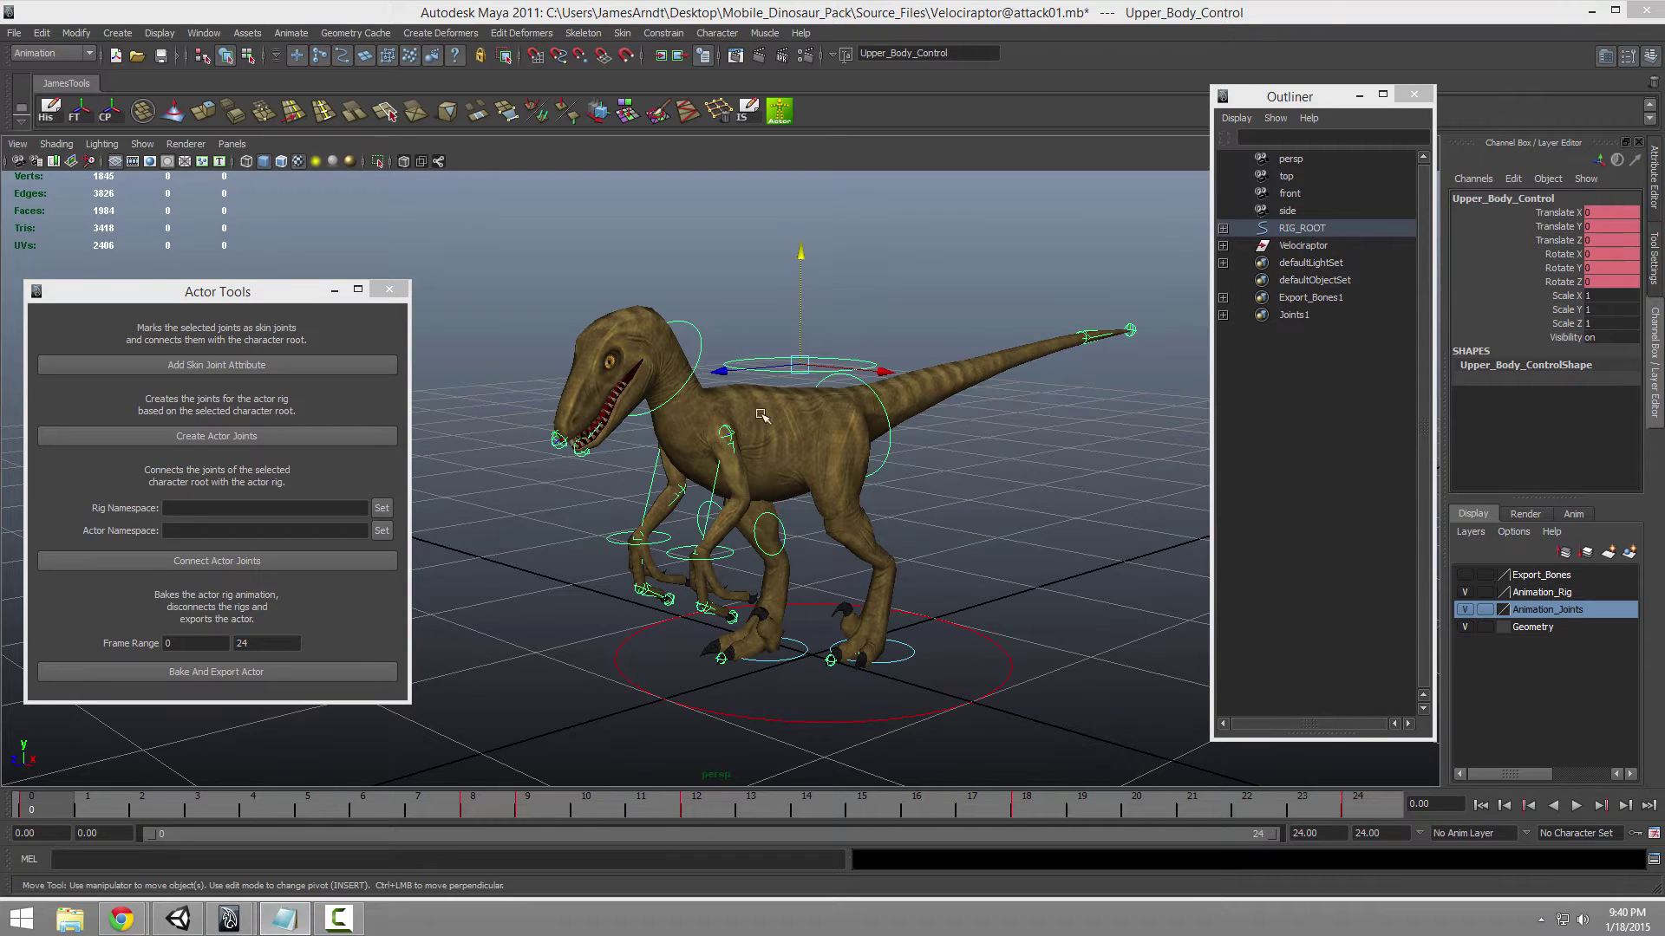
Step: Reposition the Outliner window slightly higher over the edge of the viewport
{"action": "right_click_drag", "start_coordinate": [956, 367], "coordinate": [1206, 472], "text": "alt"}
{"action": "middle_click_drag", "start_coordinate": [1206, 472], "coordinate": [1187, 449], "text": "alt"}
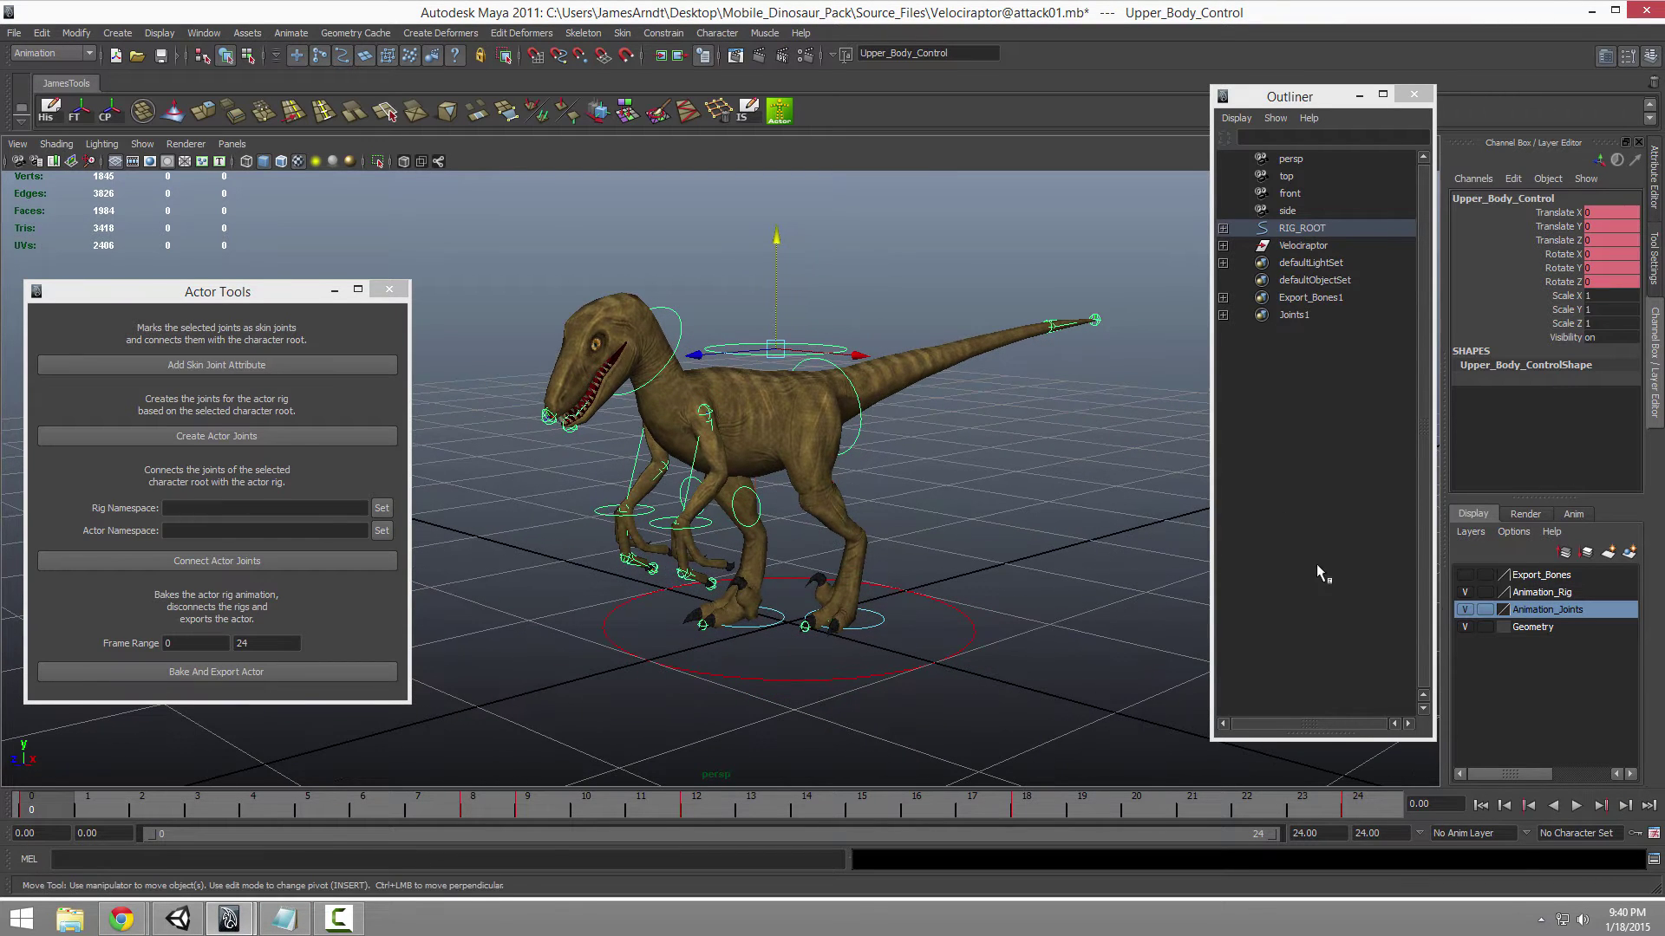
{"action": "scroll", "coordinate": [896, 411], "scroll_direction": "up", "scroll_amount": 2}
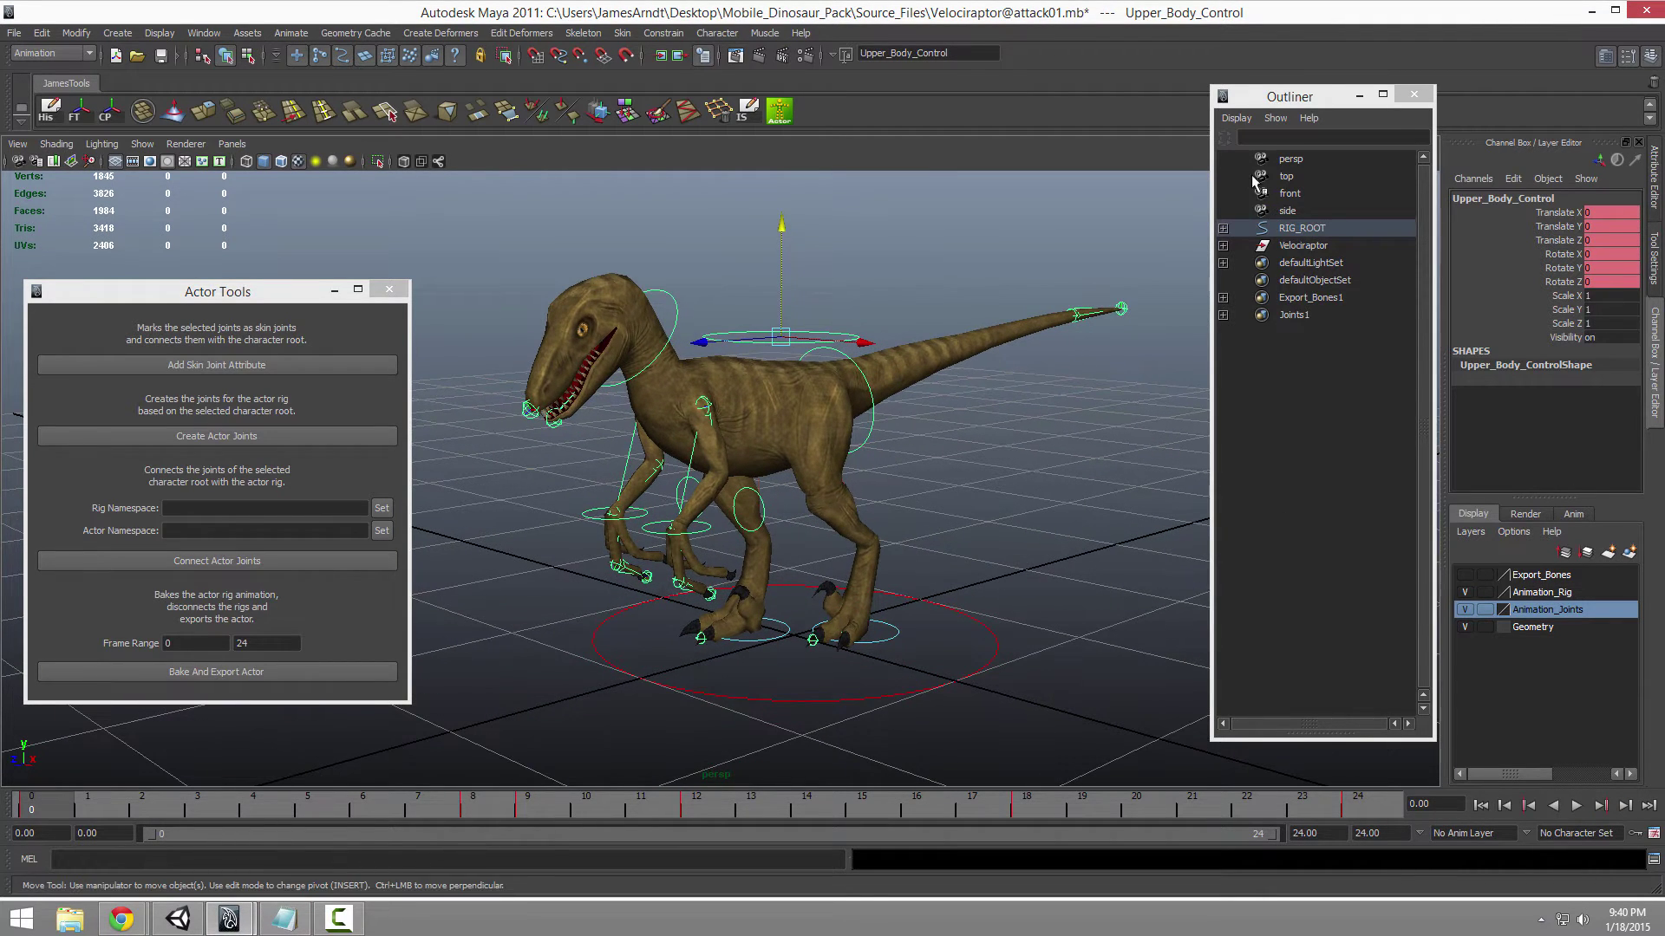
{"action": "left_click", "coordinate": [1287, 100]}
{"action": "left_click_drag", "start_coordinate": [1287, 105], "coordinate": [1288, 54]}
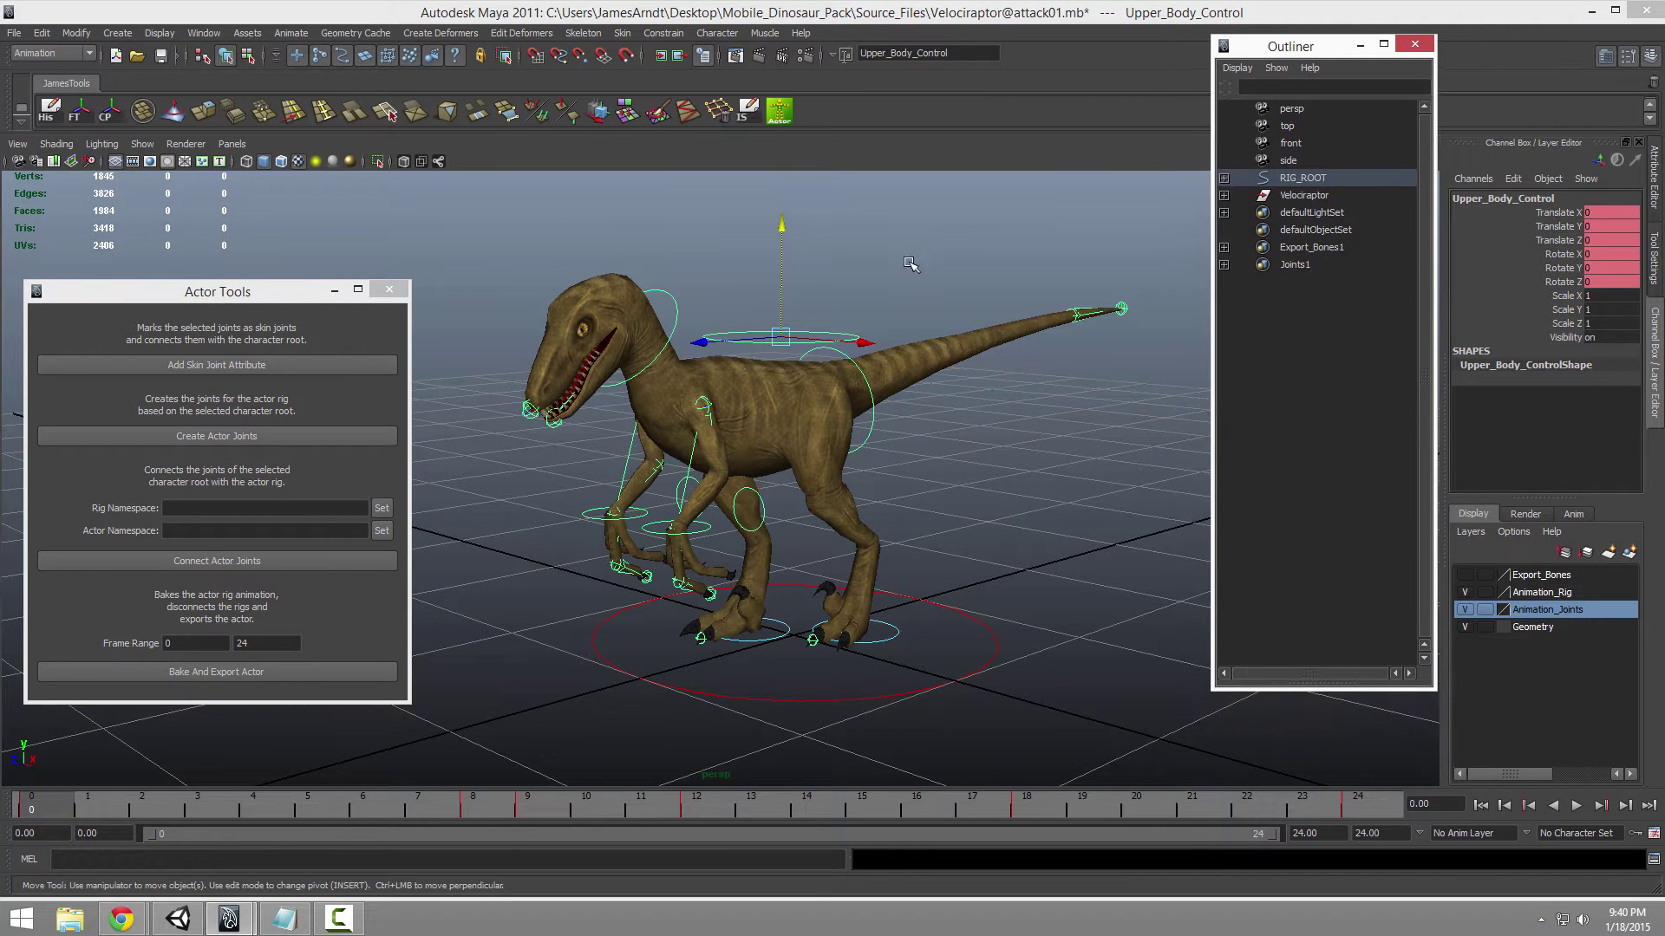
{"action": "right_click_drag", "start_coordinate": [929, 271], "coordinate": [915, 309], "text": "alt"}
{"action": "middle_click_drag", "start_coordinate": [915, 309], "coordinate": [928, 289], "text": "alt"}
{"action": "left_click_drag", "start_coordinate": [928, 290], "coordinate": [929, 304], "text": "alt"}
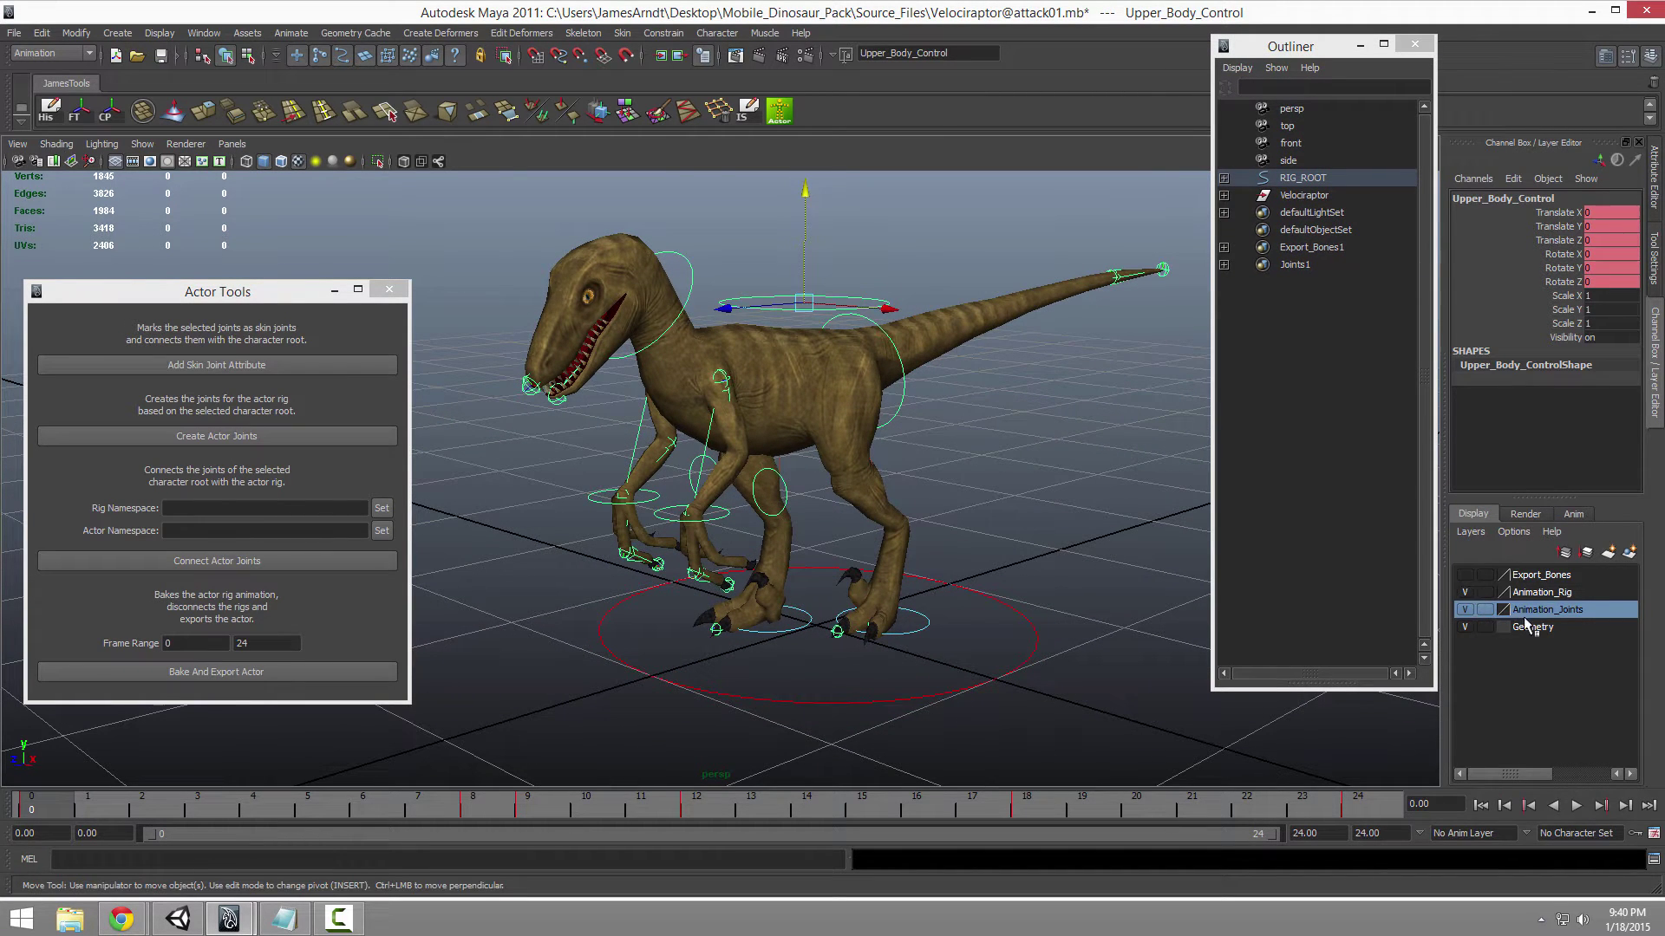
Step: Toggle the visibility of the animation layers and hide Geometry, leaving only Animation_Rig and Animation_Joints shown
{"action": "left_click", "coordinate": [1465, 610]}
{"action": "left_click", "coordinate": [1465, 610]}
{"action": "left_click", "coordinate": [1465, 592]}
{"action": "left_click", "coordinate": [1464, 592]}
{"action": "left_click", "coordinate": [1465, 592]}
{"action": "left_click", "coordinate": [1465, 610]}
{"action": "left_click", "coordinate": [1465, 627]}
{"action": "left_click", "coordinate": [1464, 609]}
{"action": "left_click", "coordinate": [1464, 592]}
{"action": "left_click", "coordinate": [1531, 593]}
{"action": "left_click_drag", "start_coordinate": [856, 417], "coordinate": [875, 392], "text": "alt"}
{"action": "left_click", "coordinate": [936, 488]}
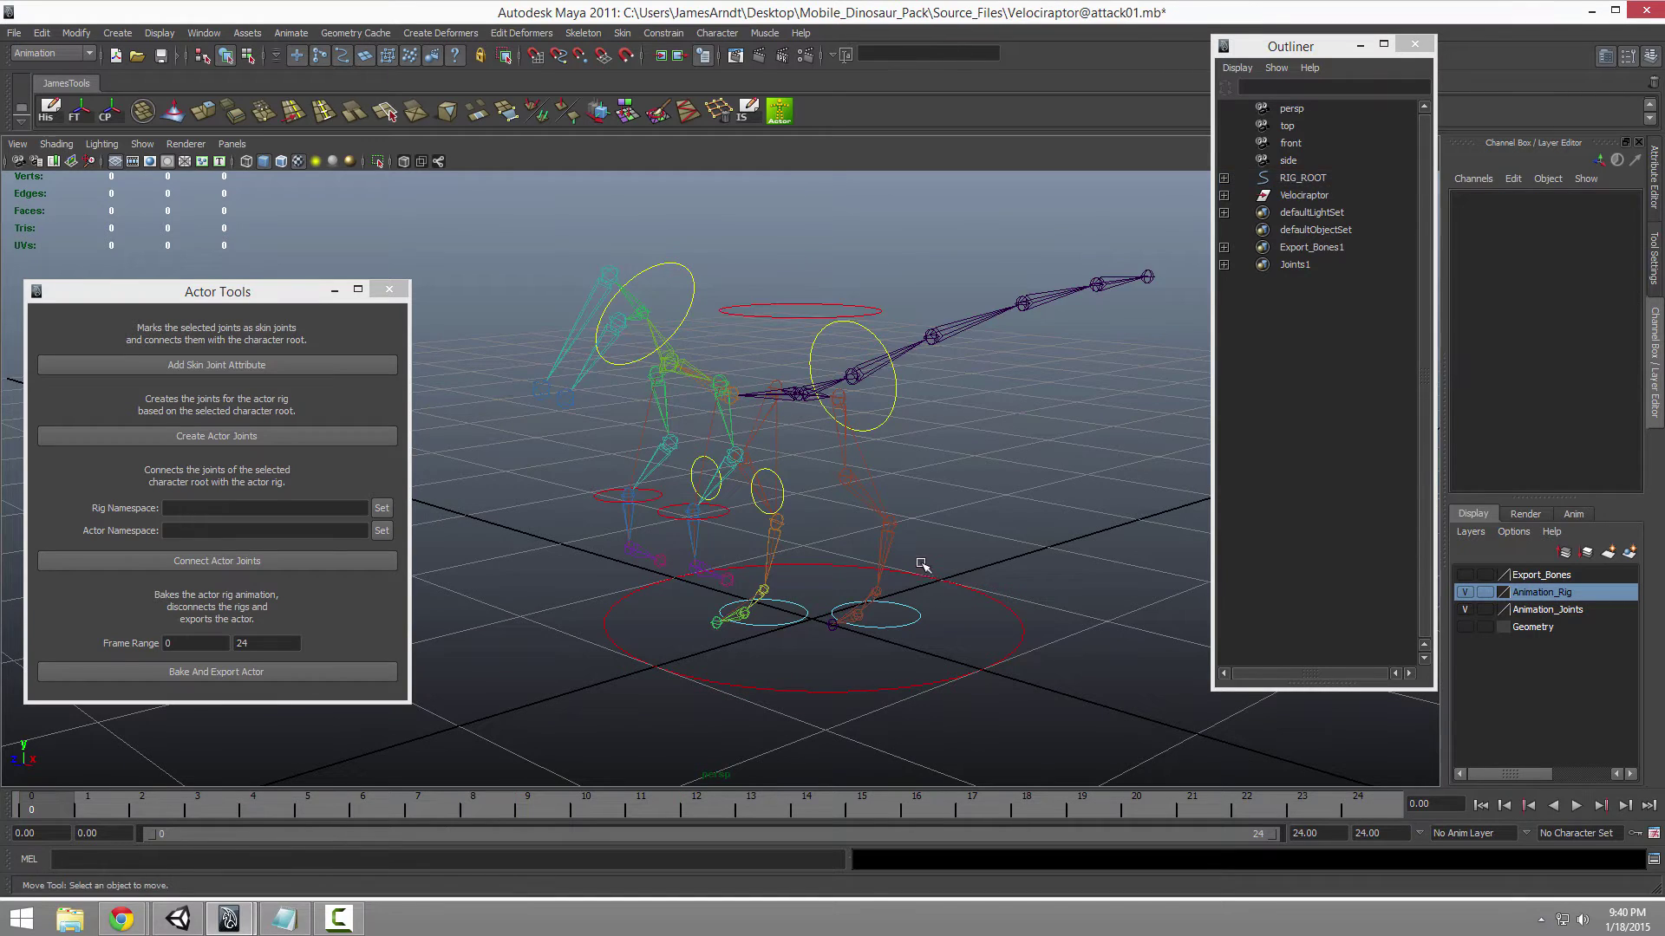
Step: Try moving the large ground circle control of the rig downward, and undo the move
{"action": "left_click", "coordinate": [926, 570]}
{"action": "scroll", "coordinate": [902, 521], "scroll_direction": "down", "scroll_amount": 2}
{"action": "left_click_drag", "start_coordinate": [794, 476], "coordinate": [795, 512]}
{"action": "key", "text": "ctrl+z"}
Step: Select the Mouth Open Close attribute of HeadControl and show the Geometry layer
{"action": "left_click", "coordinate": [761, 343]}
{"action": "left_click", "coordinate": [700, 346]}
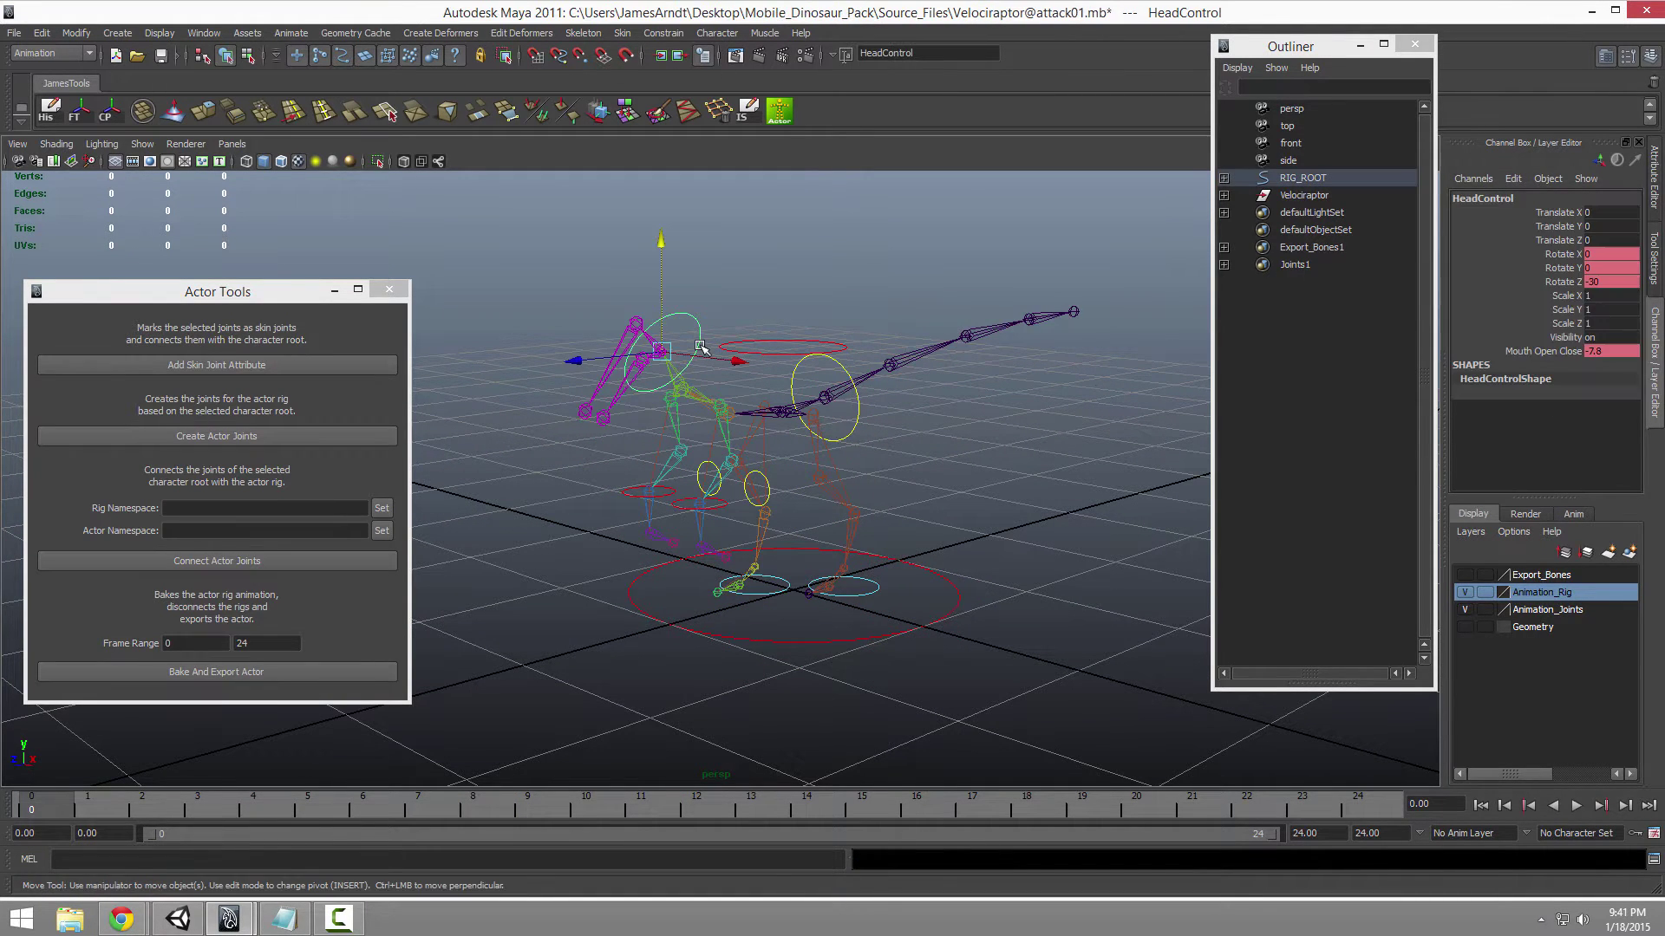
{"action": "middle_click_drag", "start_coordinate": [707, 345], "coordinate": [784, 395], "text": "alt"}
{"action": "right_click_drag", "start_coordinate": [785, 395], "coordinate": [815, 397], "text": "alt"}
{"action": "left_click", "coordinate": [1526, 351]}
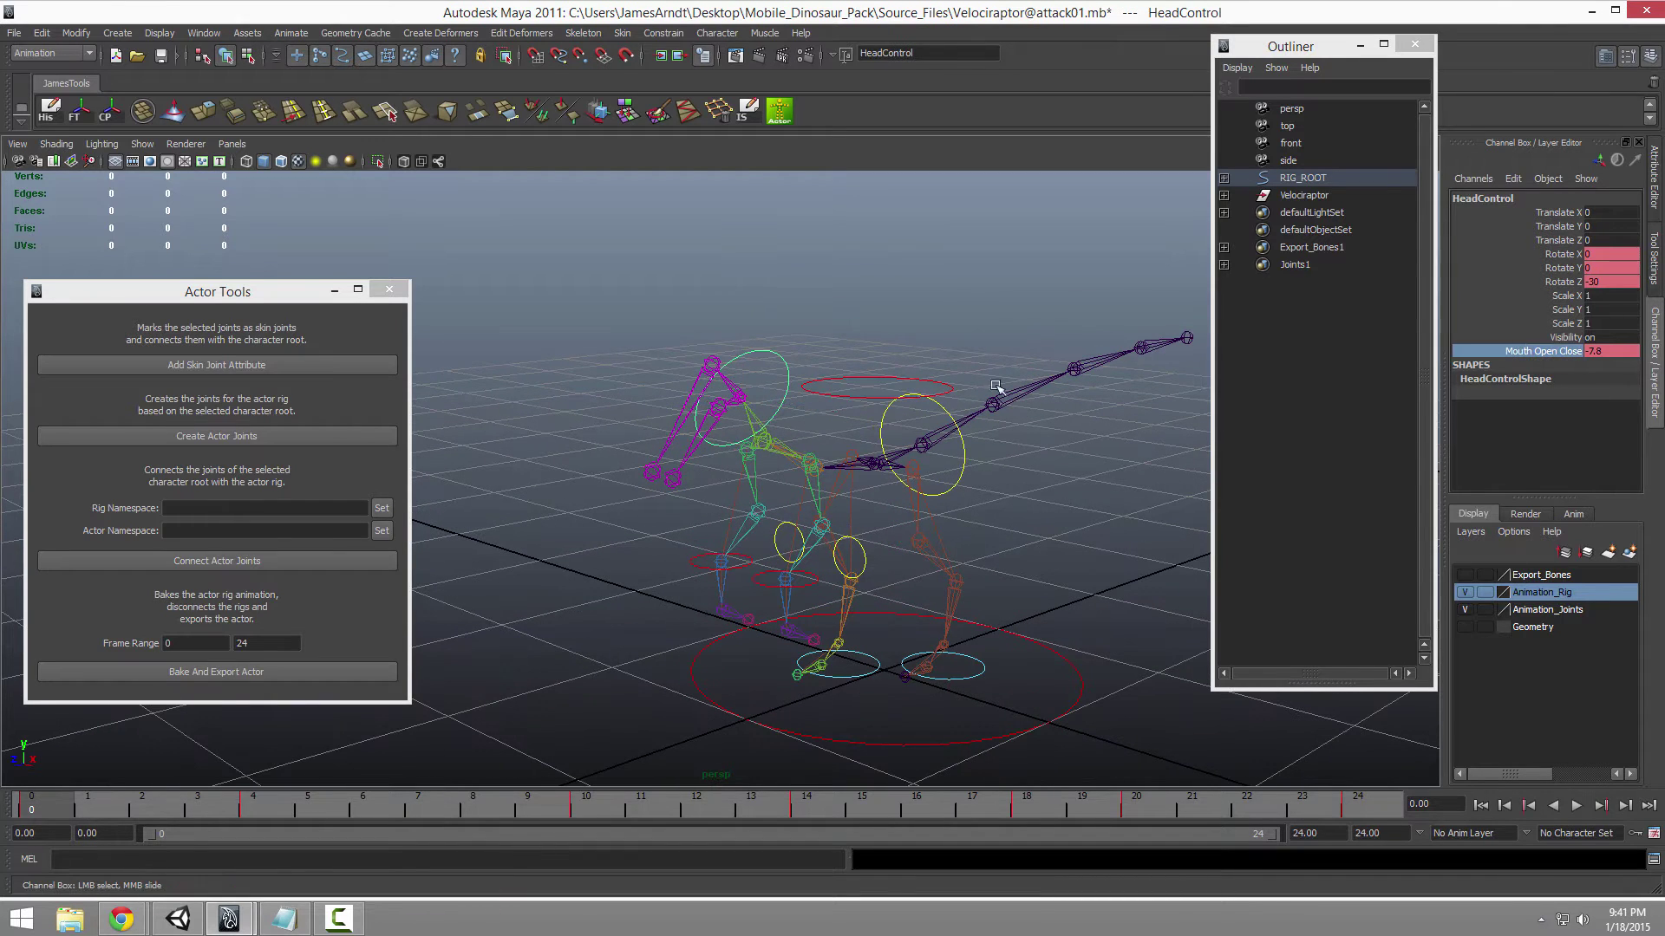
{"action": "left_click", "coordinate": [1465, 627]}
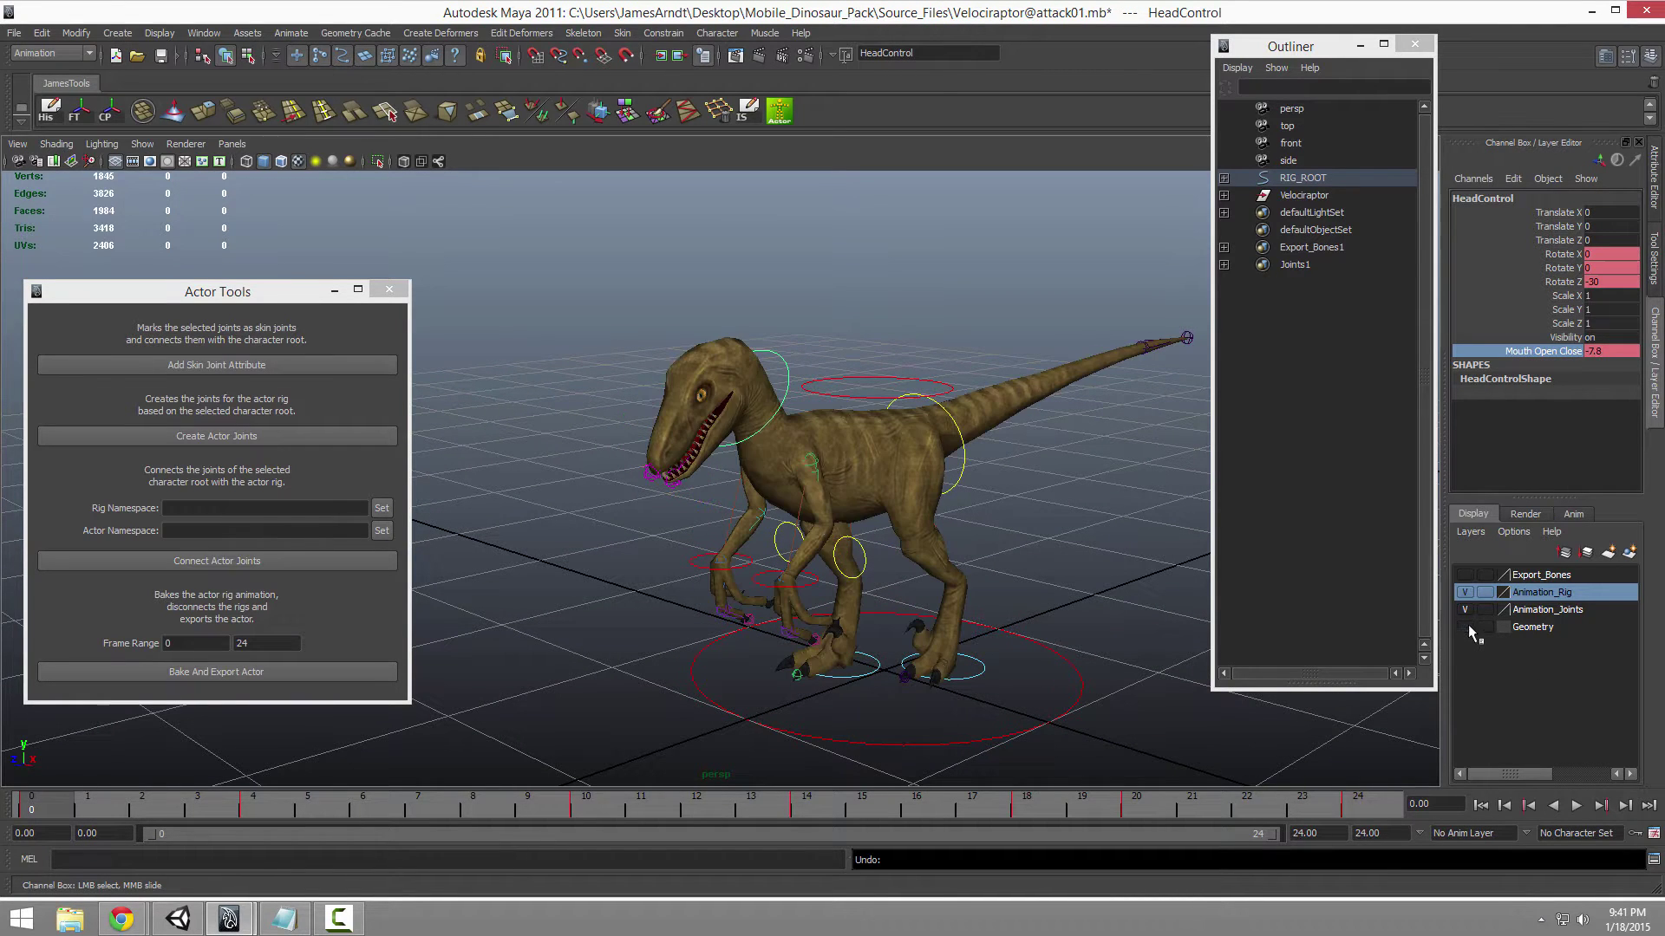
Step: Try opening the velociraptor's jaw by raising Mouth Open Close to 10, and scrub the timeline back to frame 0
{"action": "middle_click_drag", "start_coordinate": [841, 466], "coordinate": [1003, 461]}
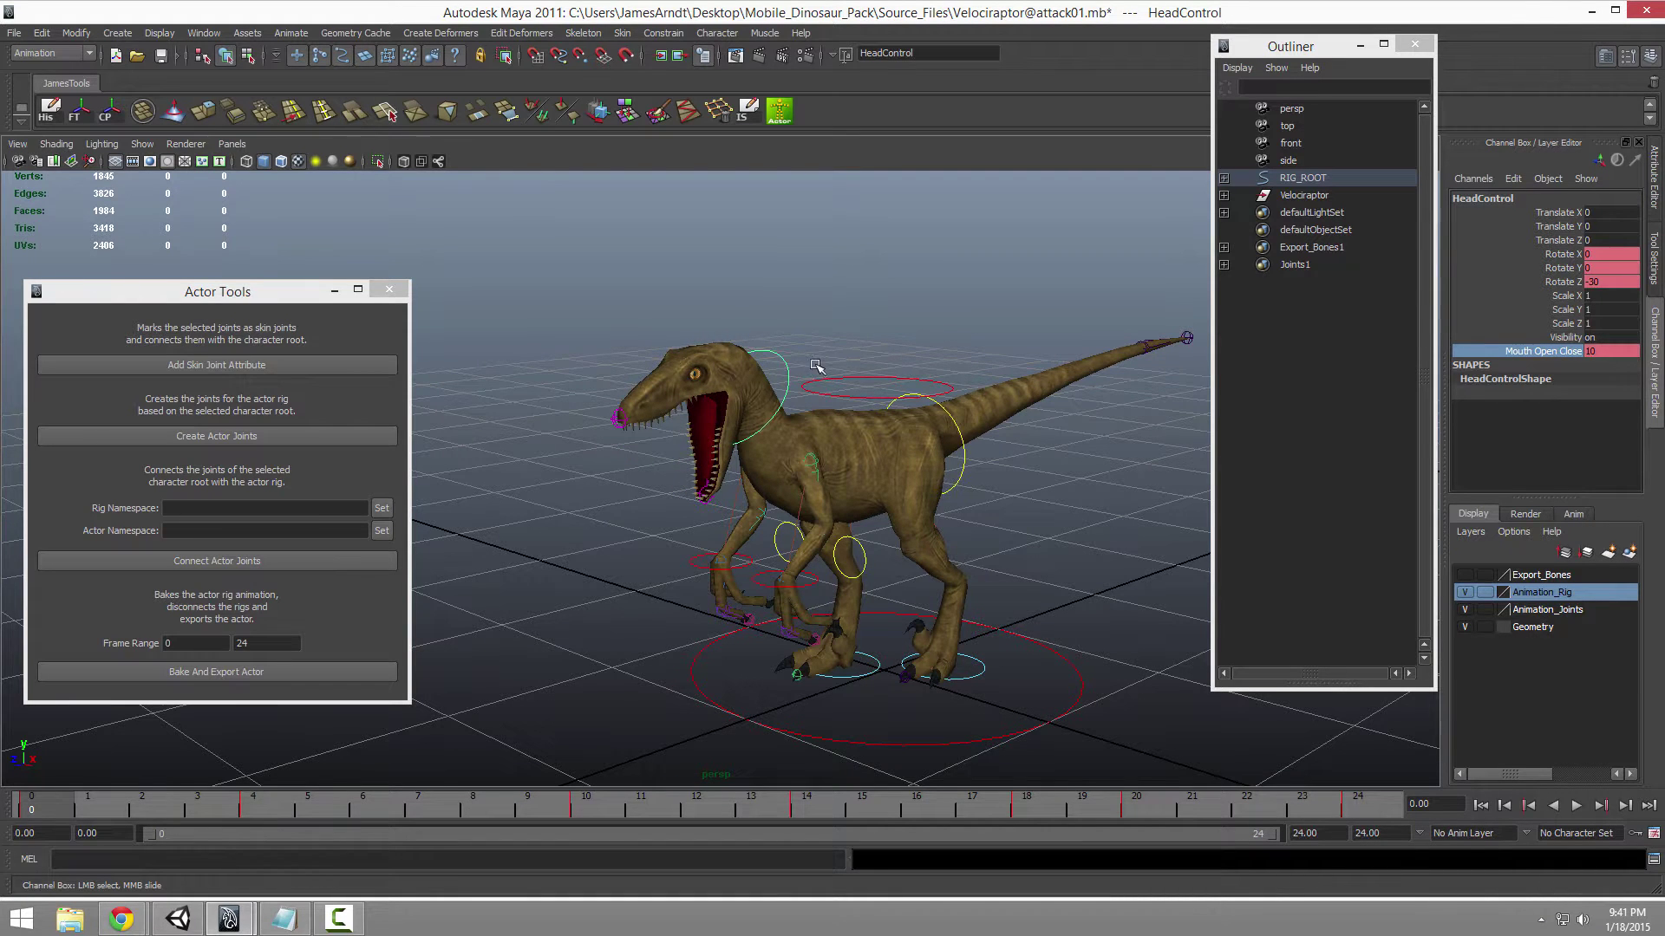
{"action": "scroll", "coordinate": [806, 366], "scroll_direction": "up", "scroll_amount": 1}
{"action": "middle_click_drag", "start_coordinate": [911, 357], "coordinate": [806, 399]}
{"action": "scroll", "coordinate": [865, 364], "scroll_direction": "down", "scroll_amount": 2}
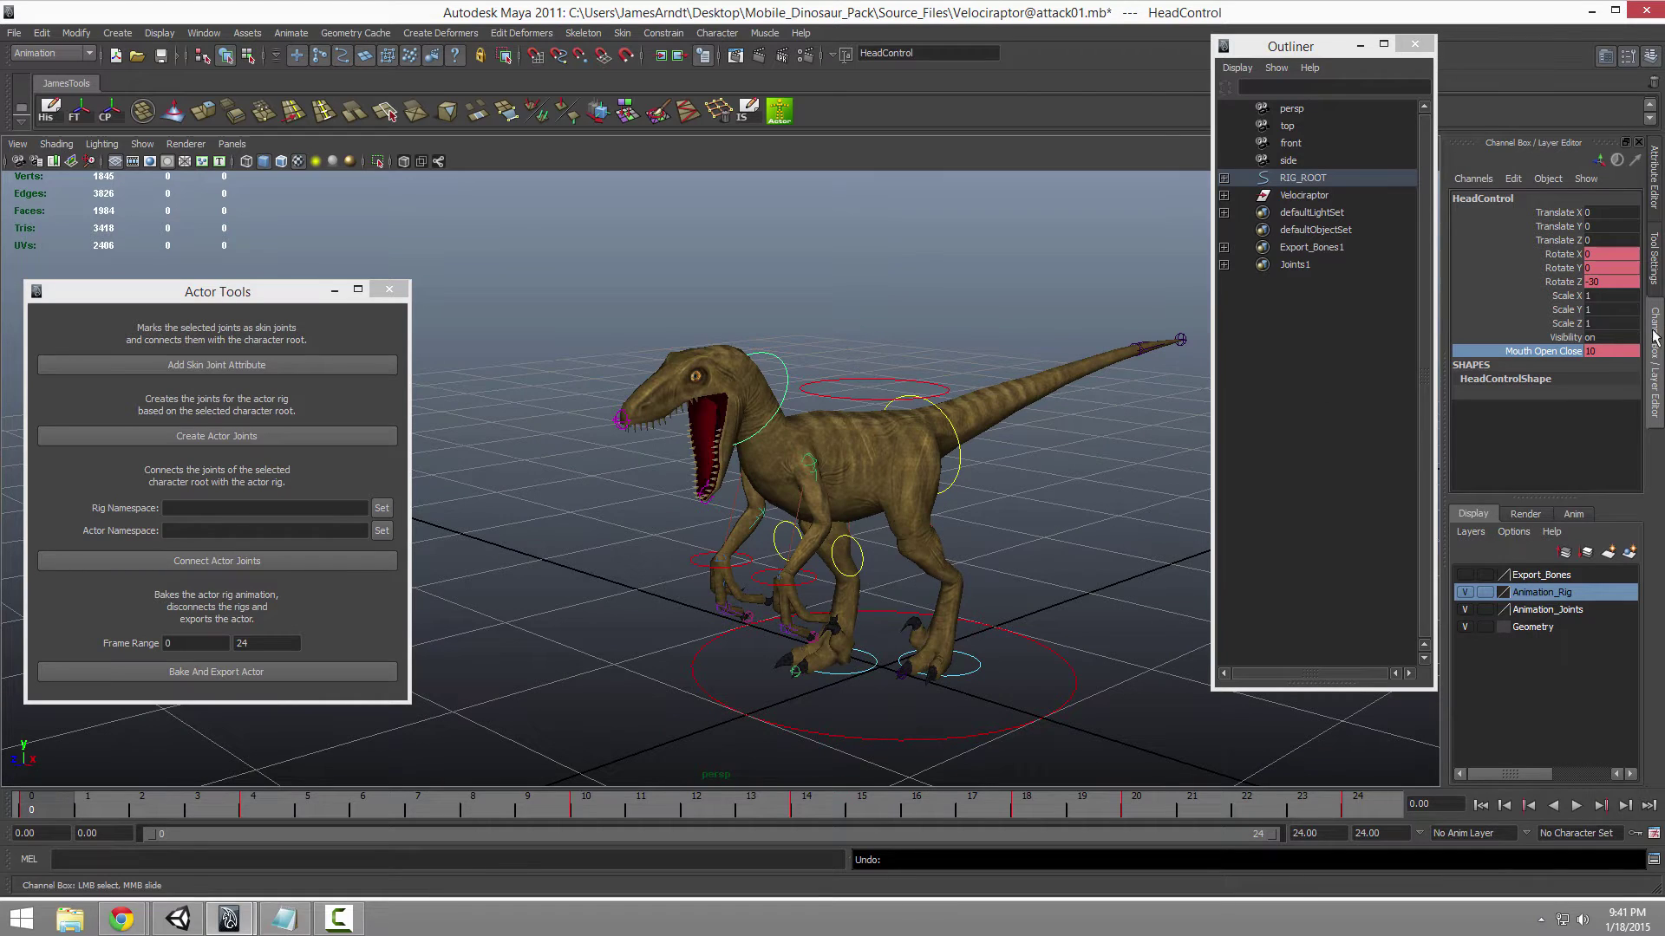
{"action": "left_click_drag", "start_coordinate": [675, 816], "coordinate": [50, 769]}
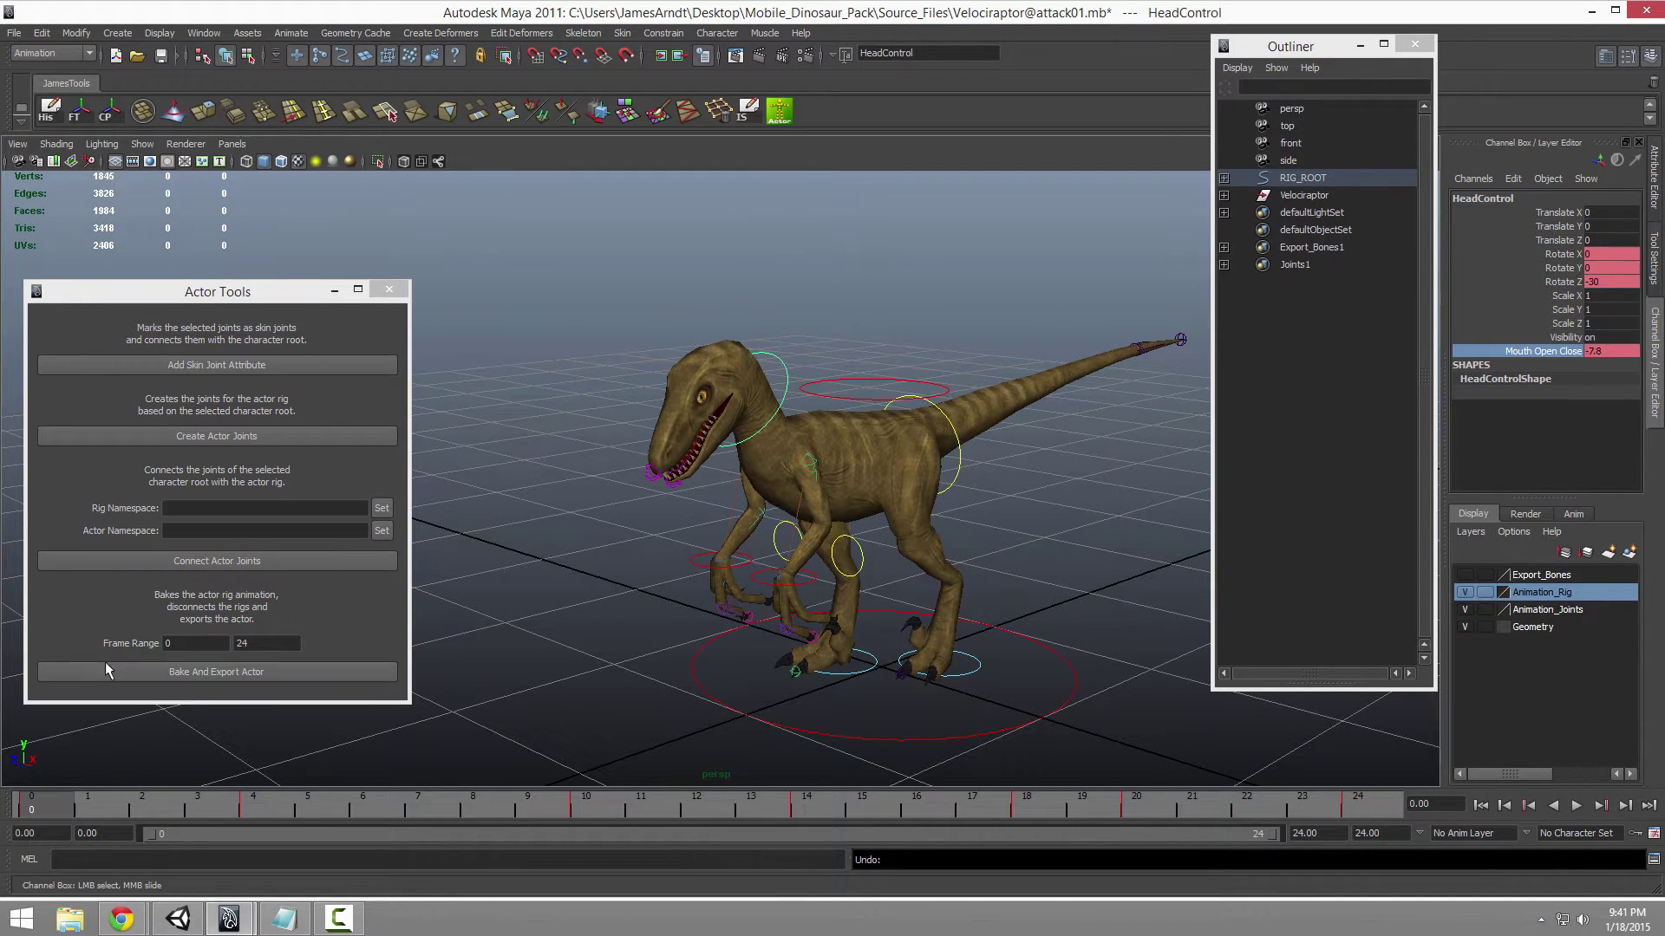
Step: Toggle the Animation_Rig layer off and on to examine the velociraptor with and without its controls
{"action": "left_click", "coordinate": [1464, 593]}
{"action": "left_click", "coordinate": [1464, 592]}
{"action": "left_click", "coordinate": [1464, 592]}
{"action": "left_click", "coordinate": [1464, 592]}
{"action": "middle_click_drag", "start_coordinate": [800, 511], "coordinate": [769, 463], "text": "alt"}
{"action": "right_click_drag", "start_coordinate": [769, 463], "coordinate": [857, 487], "text": "alt"}
{"action": "middle_click_drag", "start_coordinate": [857, 487], "coordinate": [809, 482], "text": "alt"}
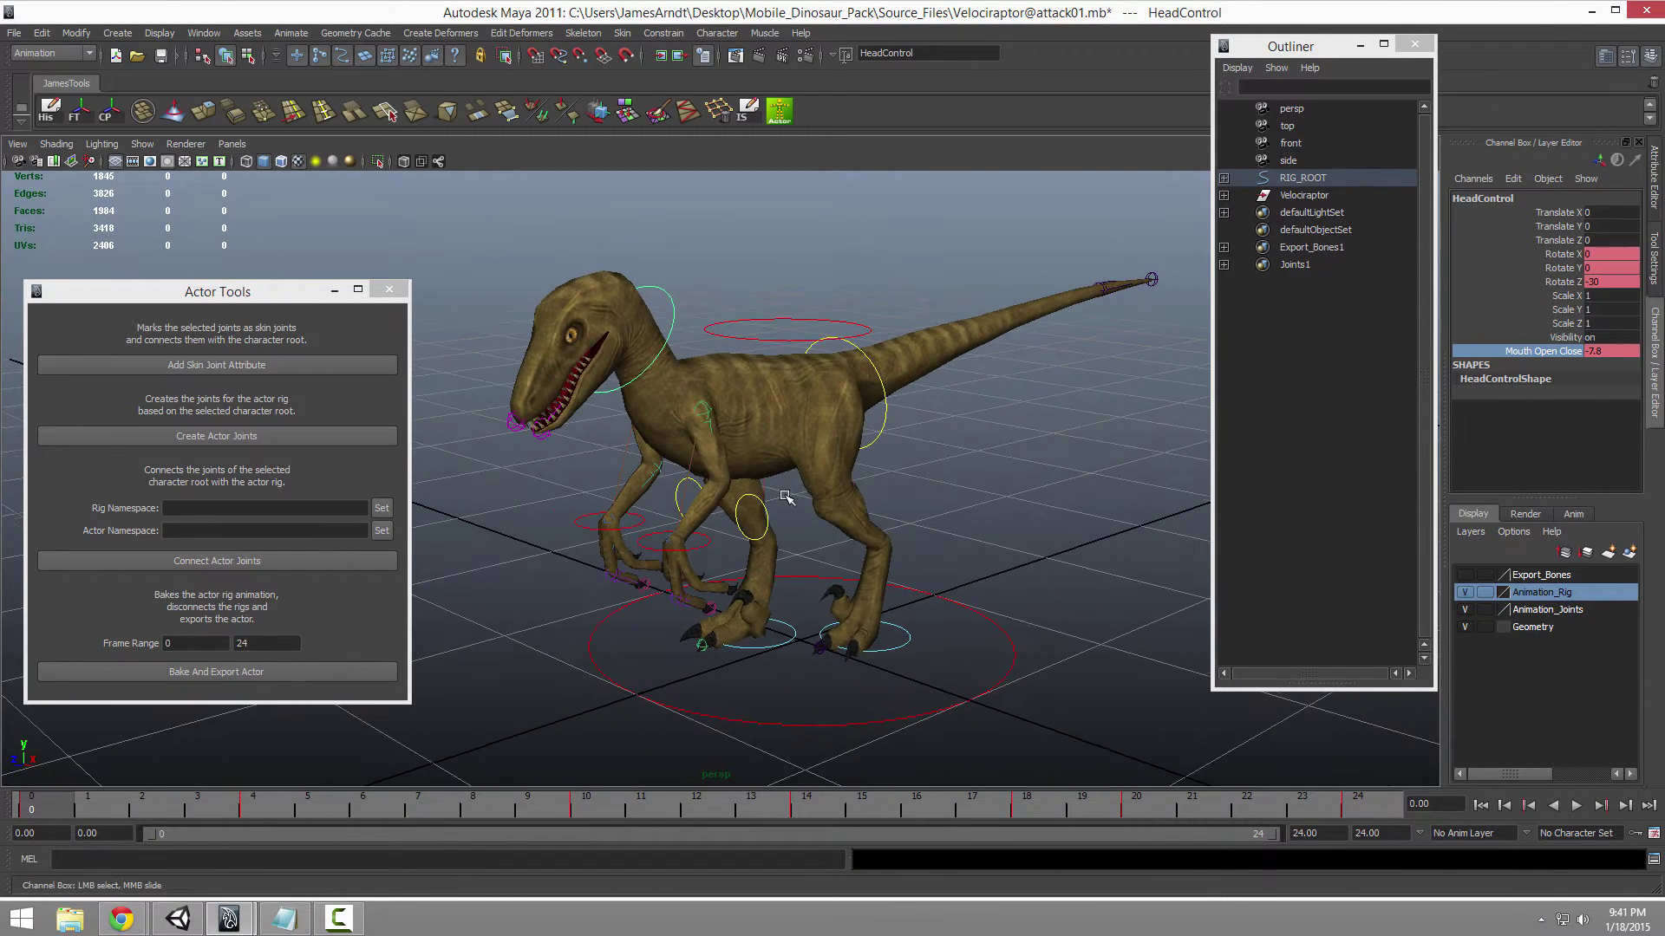
{"action": "left_click_drag", "start_coordinate": [809, 483], "coordinate": [813, 488], "text": "alt"}
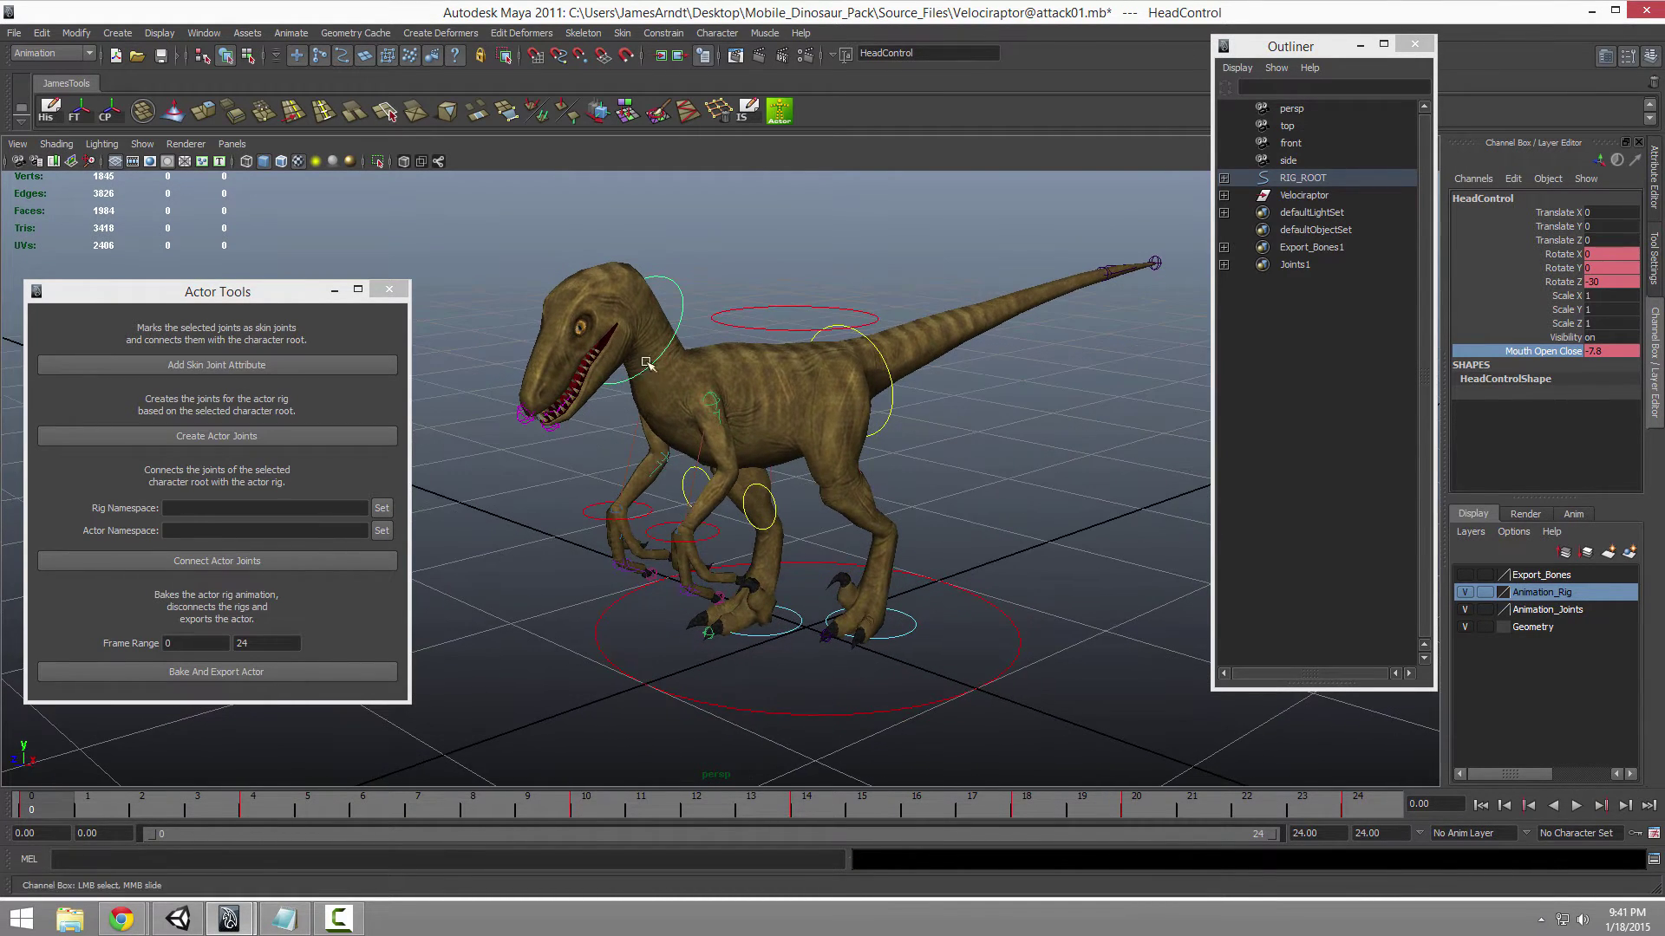
Step: Select L_Hand_Control and RIG_ROOT in turn to show the rig controls, and clear the selection
{"action": "left_click", "coordinate": [650, 531]}
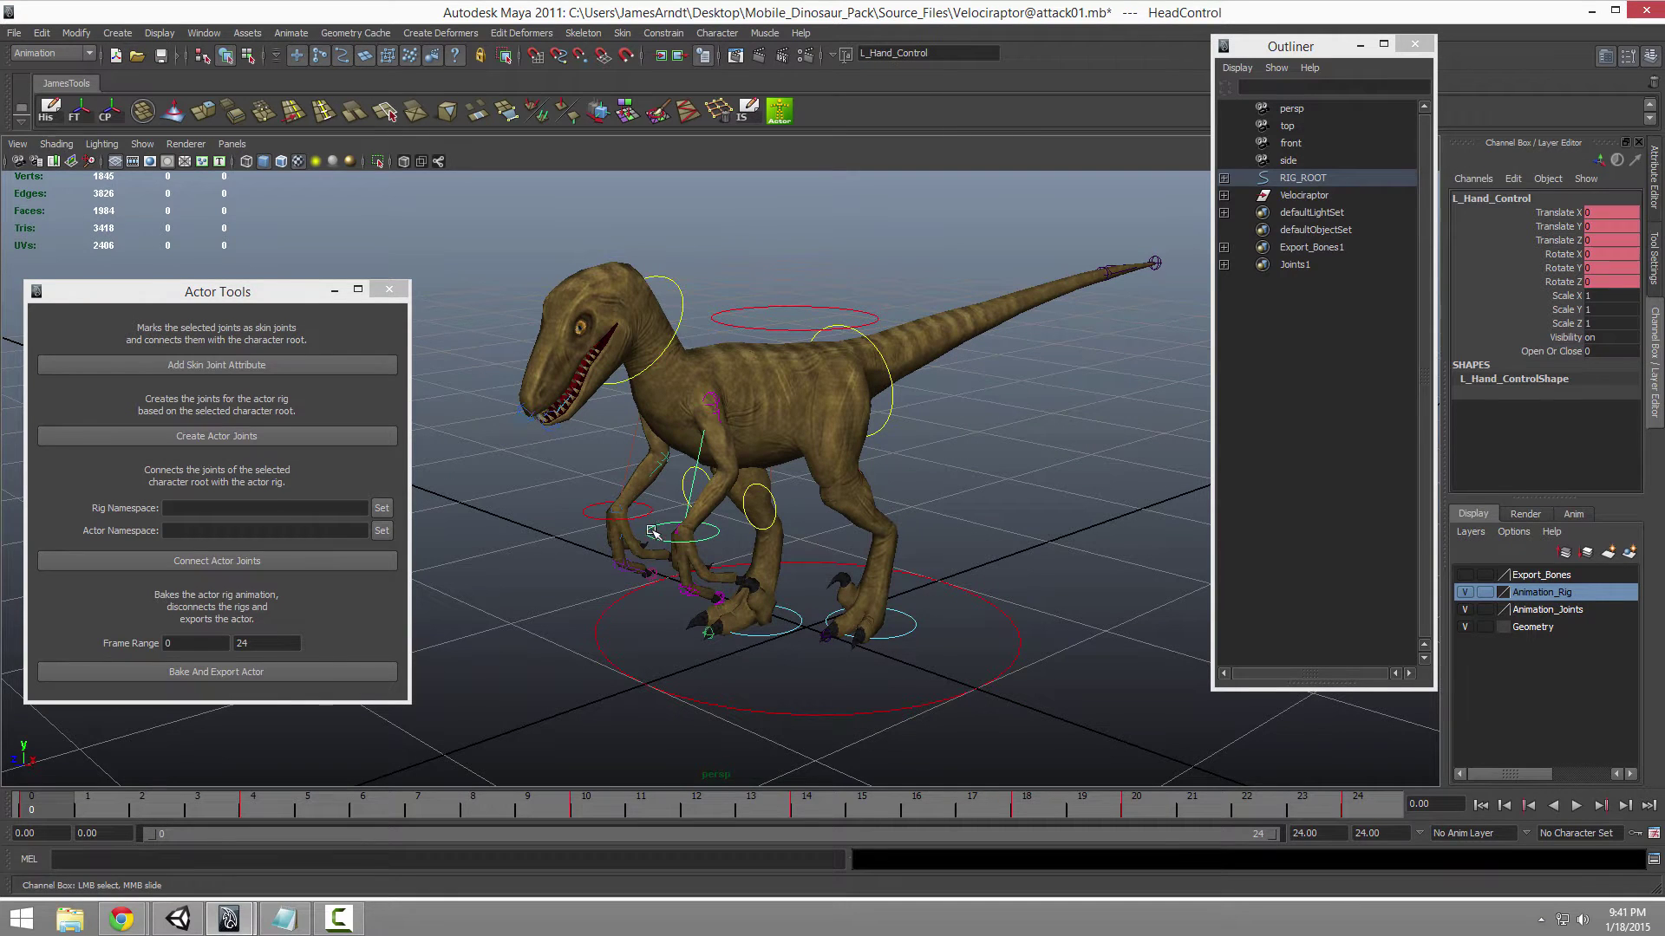
{"action": "left_click", "coordinate": [939, 584]}
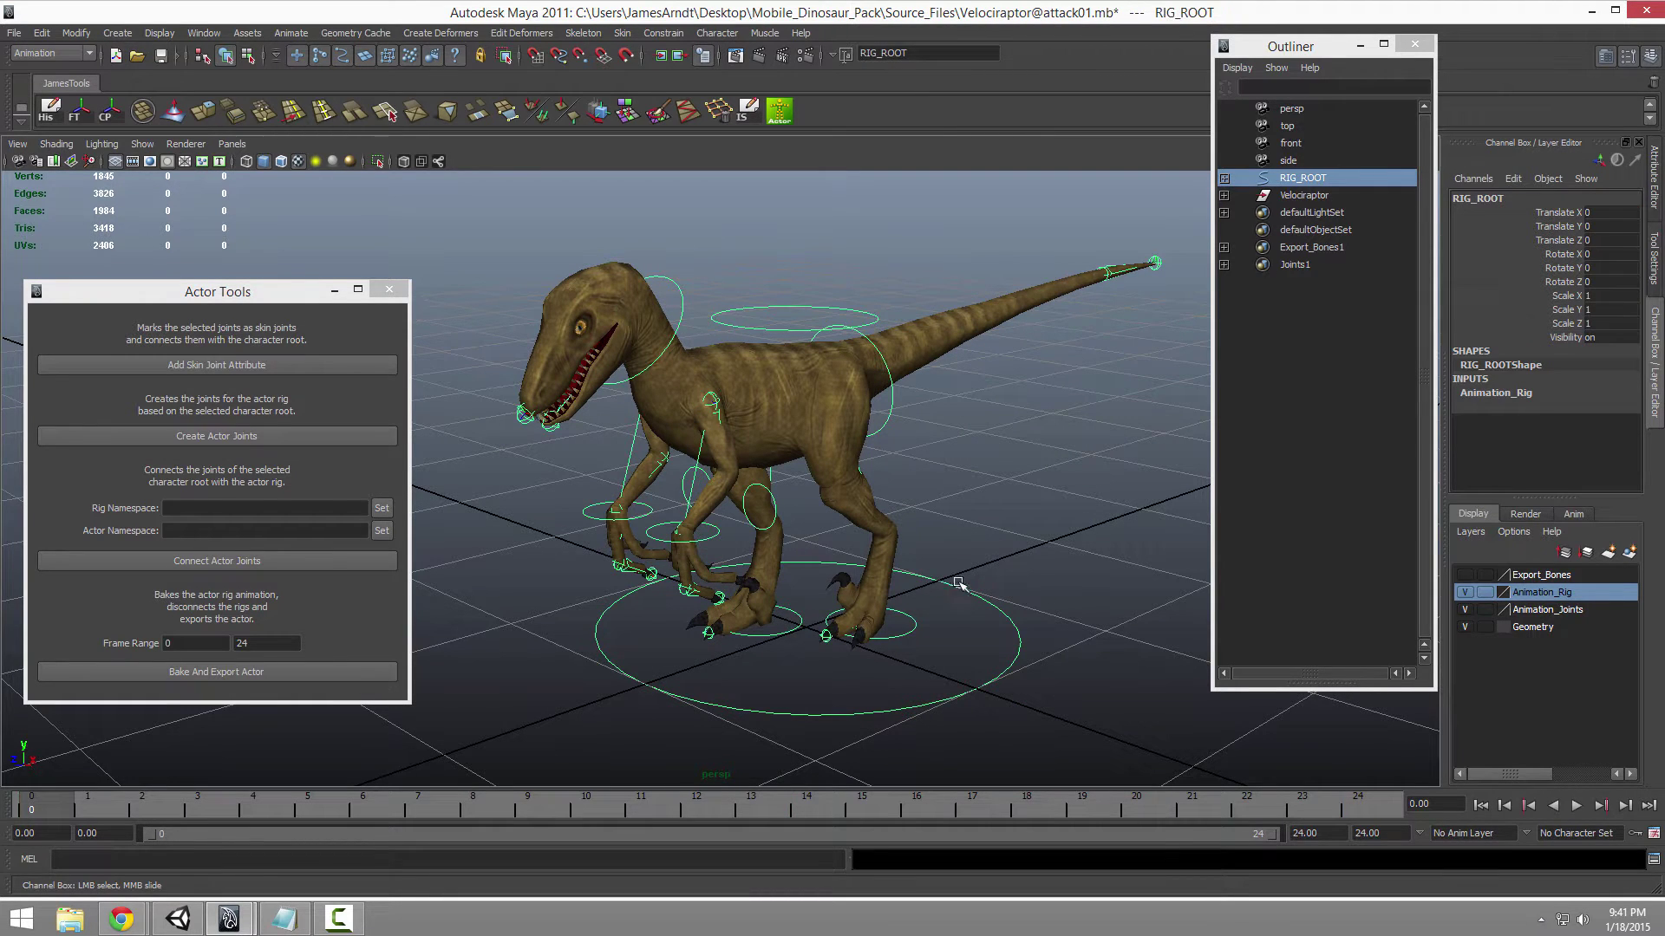
{"action": "left_click", "coordinate": [1006, 539]}
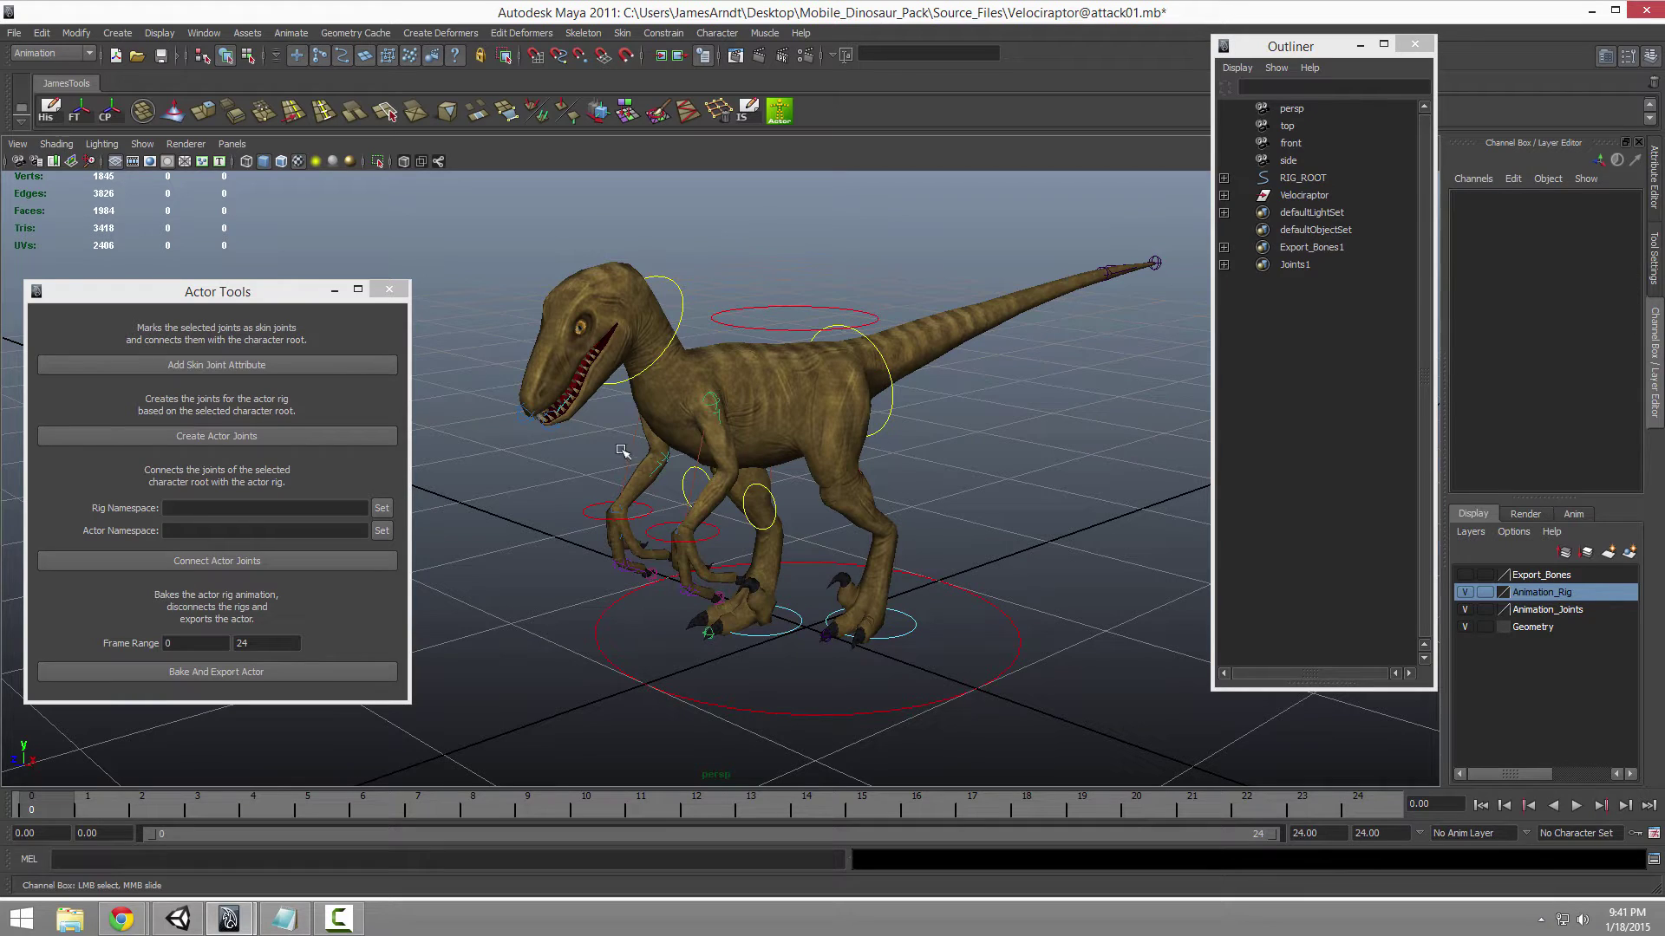
Step: Hide the Animation_Rig layer and show the Export_Bones layer
{"action": "left_click", "coordinate": [1464, 592]}
{"action": "left_click", "coordinate": [1464, 575]}
{"action": "left_click", "coordinate": [1540, 578]}
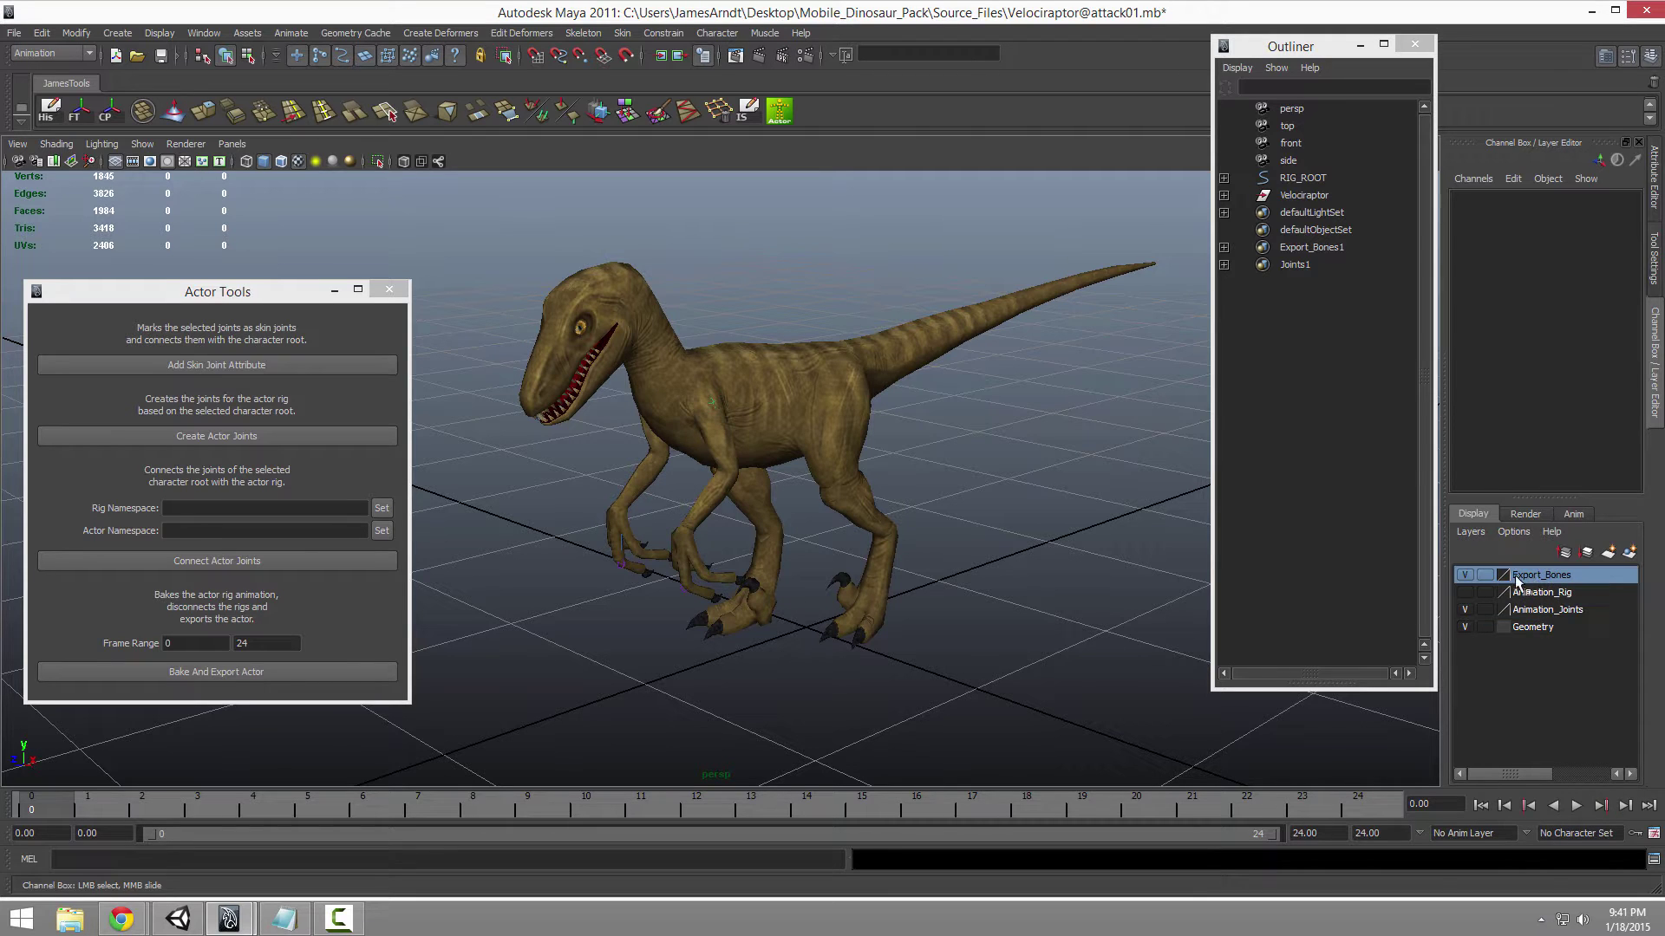
Step: Select all objects on the Export_Bones layer and display the velociraptor in wireframe
{"action": "right_click", "coordinate": [1530, 578]}
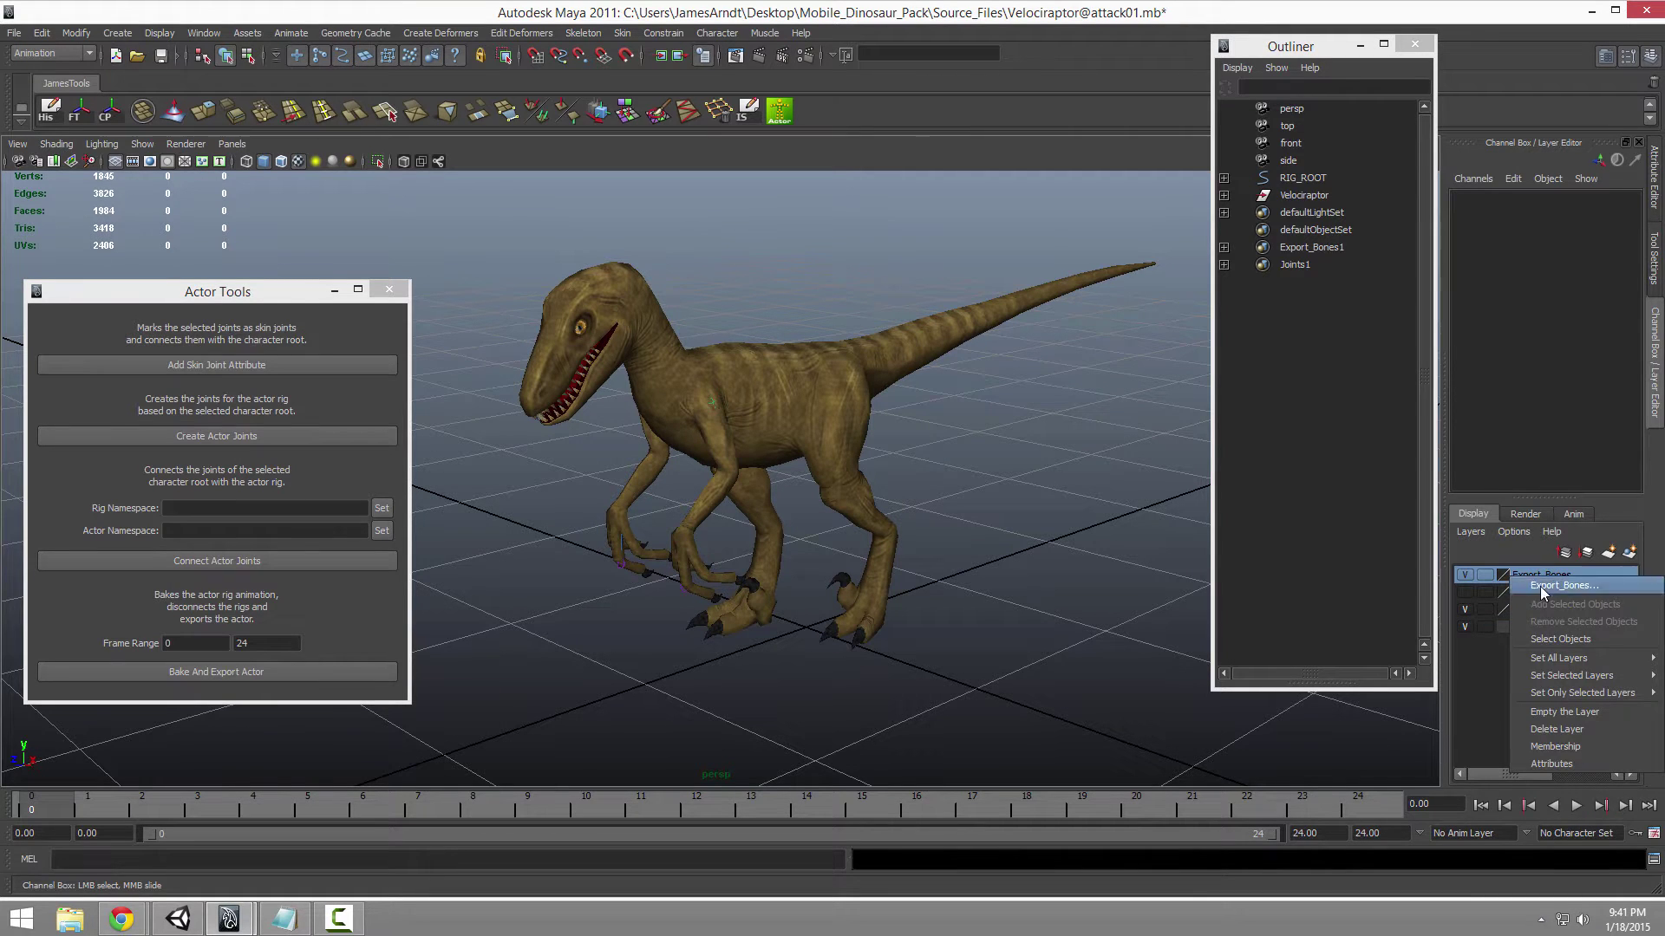
{"action": "left_click", "coordinate": [1566, 640]}
{"action": "right_click_drag", "start_coordinate": [951, 488], "coordinate": [931, 488], "text": "alt"}
{"action": "key", "text": "4"}
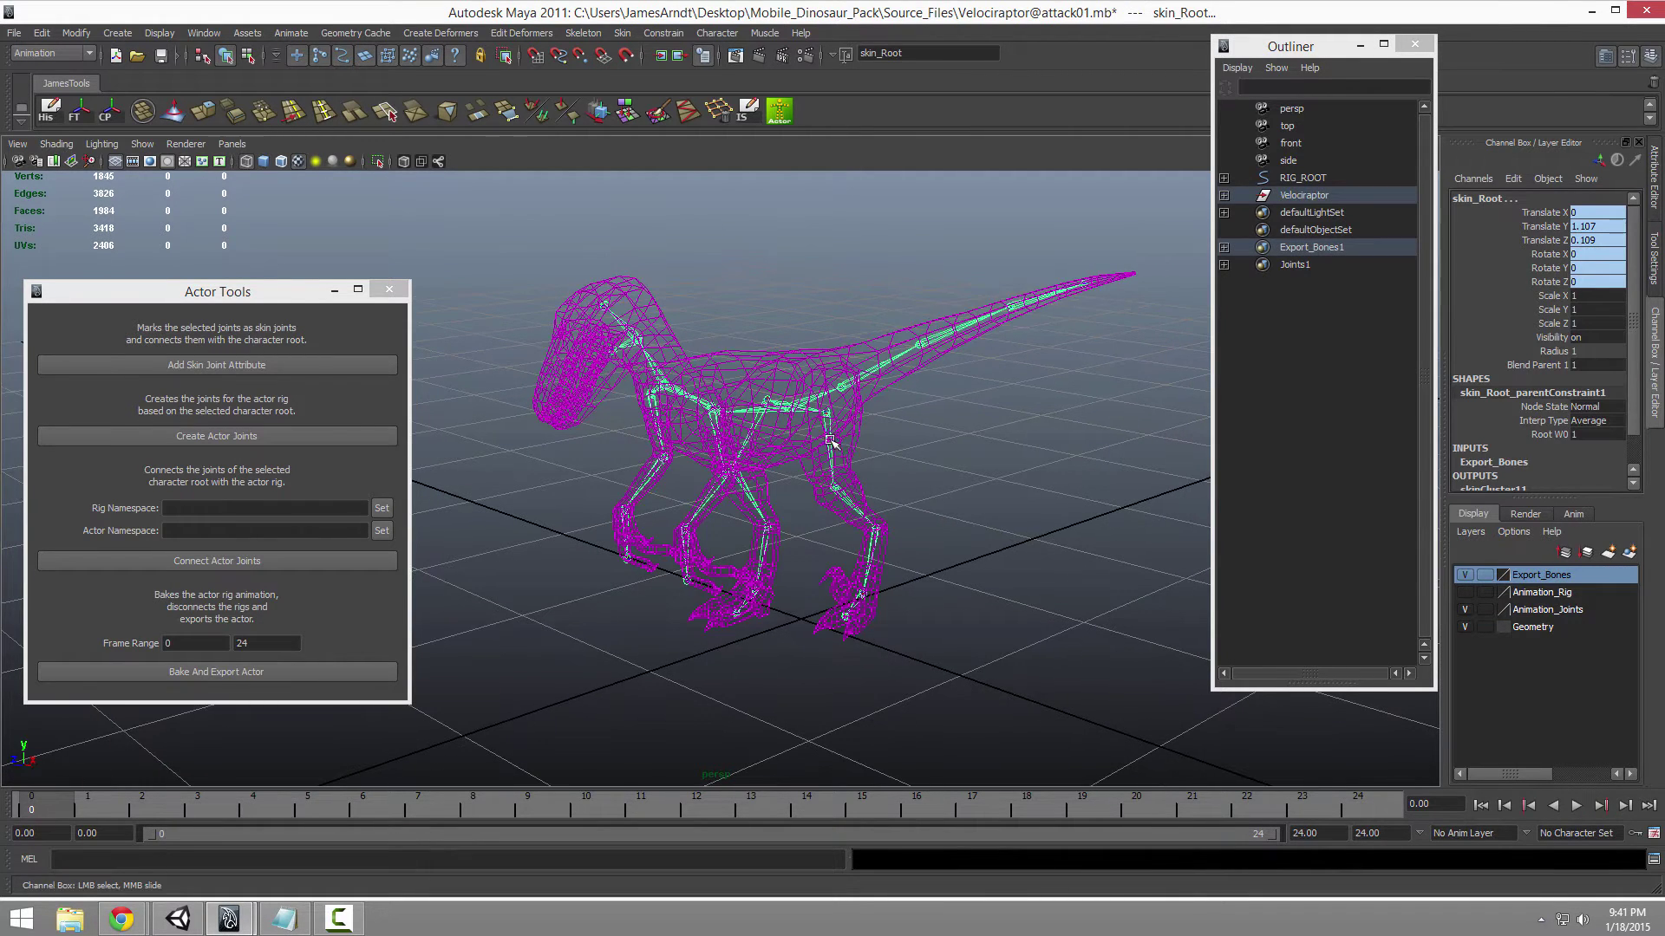
{"action": "mouse_move", "coordinate": [831, 441]}
{"action": "left_mouse_down", "text": "alt"}
{"action": "mouse_move", "coordinate": [891, 498]}
{"action": "mouse_move", "coordinate": [800, 422]}
{"action": "left_mouse_up", "text": "alt"}
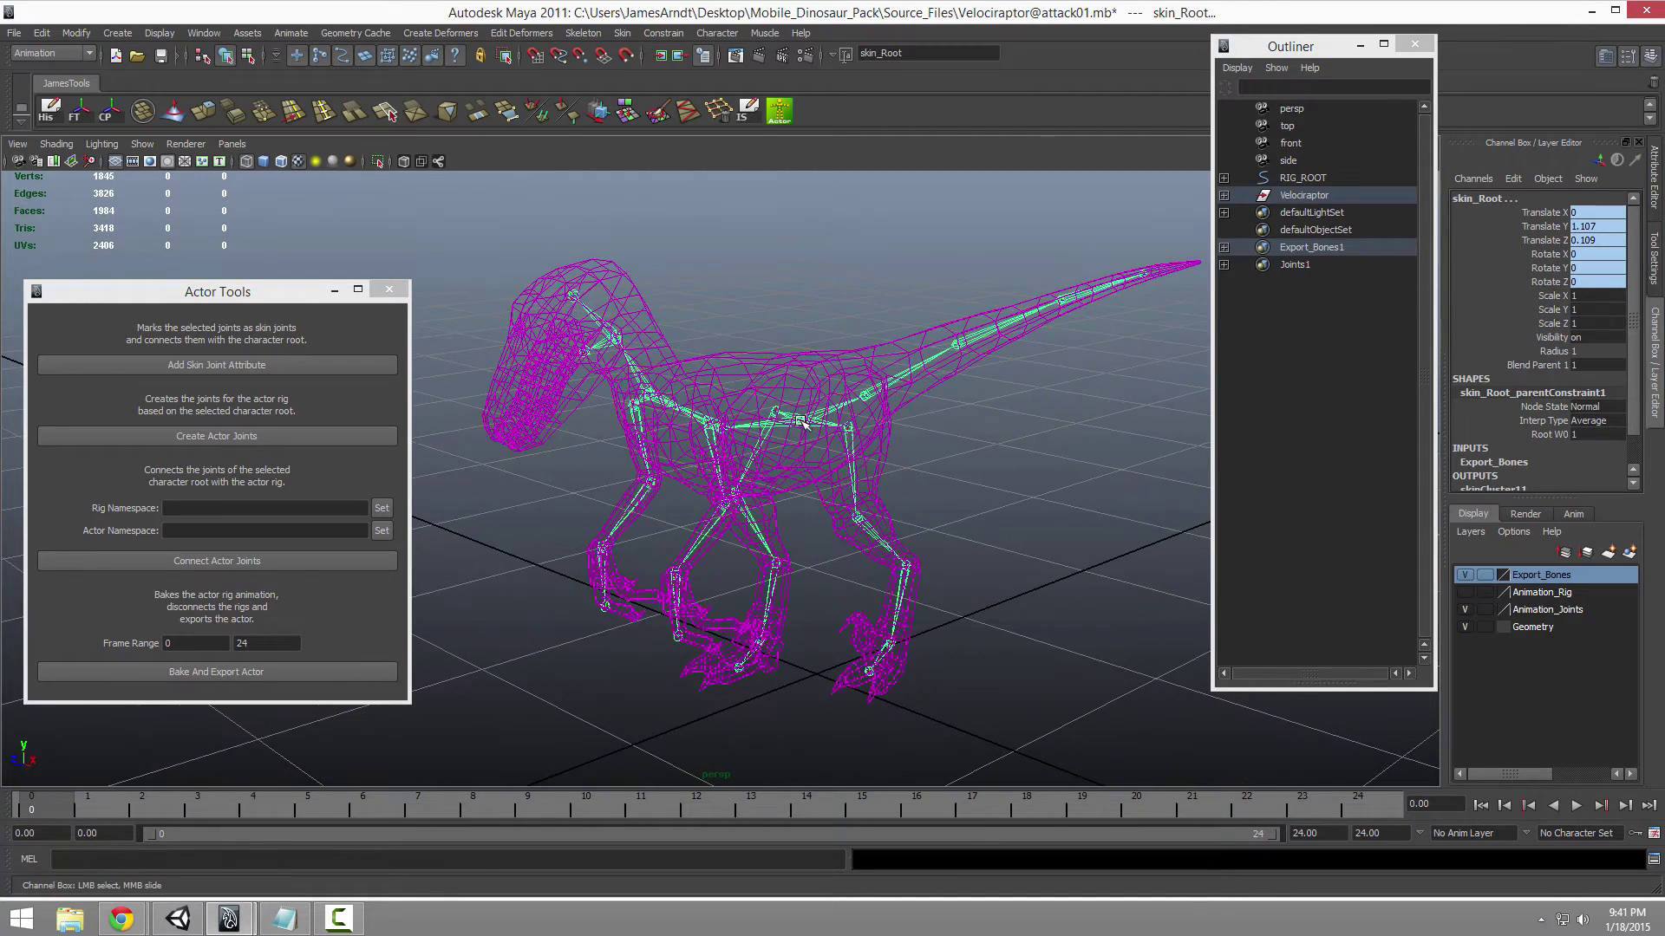
Step: Hide the Geometry layer with skin_Root selected, and scrub the timeline to preview the export skeleton's motion
{"action": "left_click", "coordinate": [1042, 518]}
{"action": "left_click", "coordinate": [806, 422]}
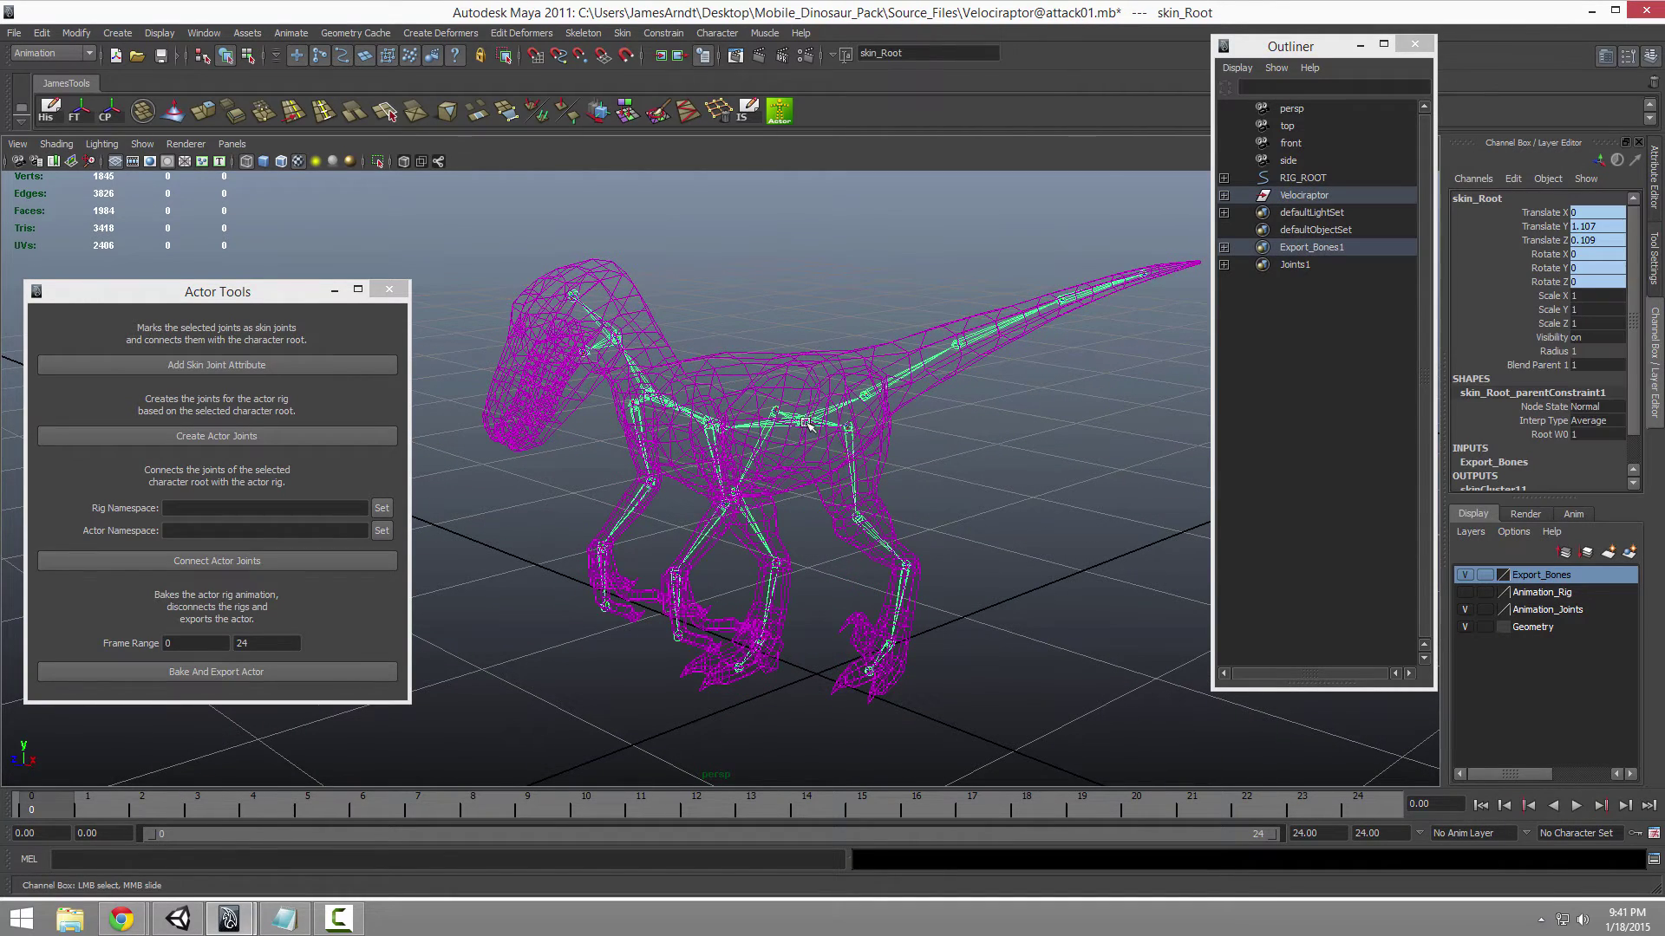
{"action": "left_click", "coordinate": [1466, 626]}
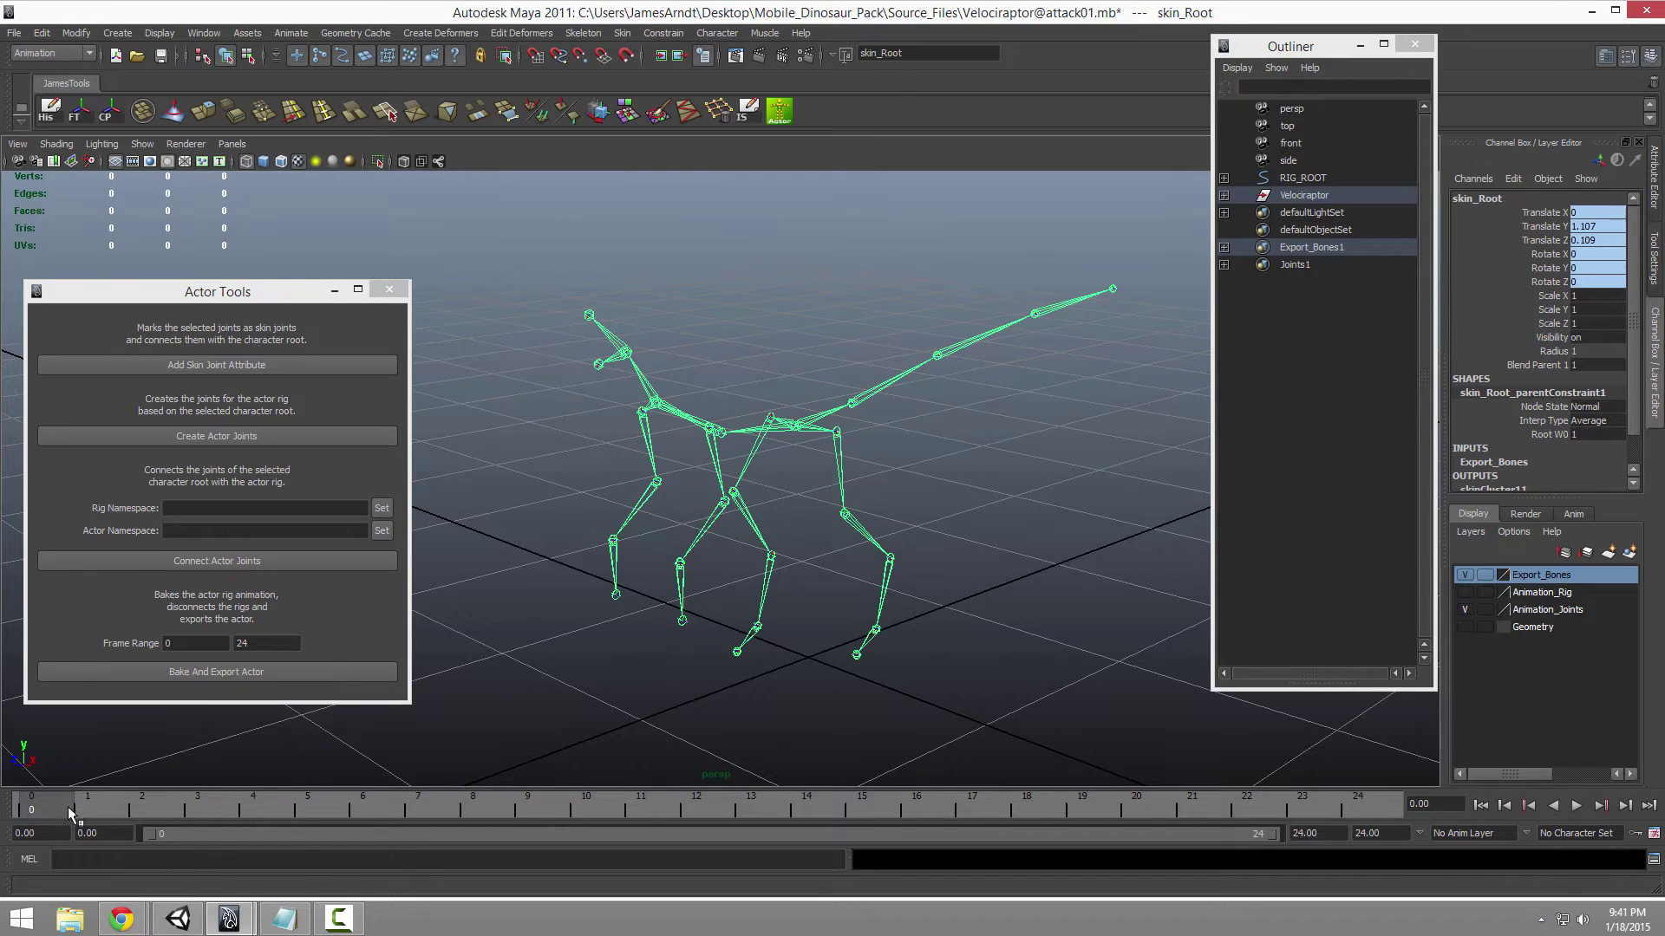
{"action": "left_click_drag", "start_coordinate": [71, 813], "coordinate": [3, 706]}
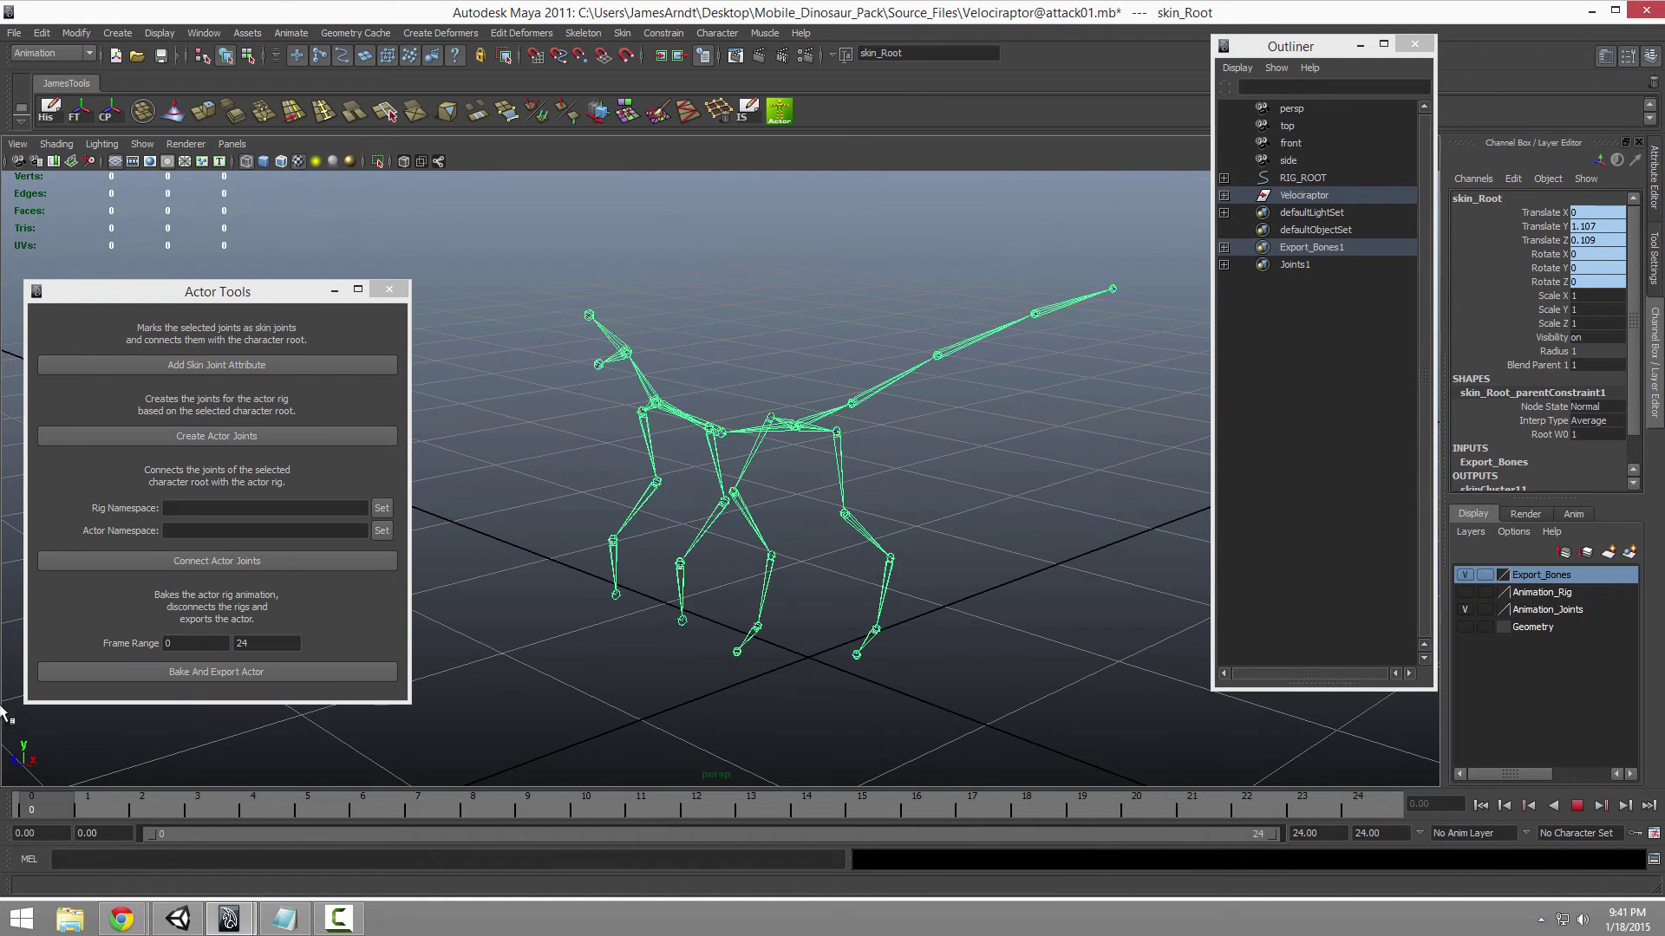
Step: Show the Animation_Rig layer together with the export bones
{"action": "left_click", "coordinate": [1465, 593]}
{"action": "right_click_drag", "start_coordinate": [785, 571], "coordinate": [936, 595], "text": "alt"}
{"action": "middle_click_drag", "start_coordinate": [896, 601], "coordinate": [944, 699], "text": "alt"}
{"action": "mouse_move", "coordinate": [546, 619]}
{"action": "right_mouse_down", "text": "alt"}
{"action": "mouse_move", "coordinate": [888, 698]}
{"action": "mouse_move", "coordinate": [566, 612]}
{"action": "right_mouse_up", "text": "alt"}
Step: Try moving Upper_Body_Control vertically to see the export bones follow, and undo each move
{"action": "left_click", "coordinate": [859, 361]}
{"action": "right_click_drag", "start_coordinate": [959, 486], "coordinate": [868, 410], "text": "alt"}
{"action": "middle_click_drag", "start_coordinate": [869, 446], "coordinate": [858, 333], "text": "alt"}
{"action": "key", "text": "w"}
{"action": "left_click_drag", "start_coordinate": [845, 213], "coordinate": [844, 286]}
{"action": "key", "text": "ctrl+z"}
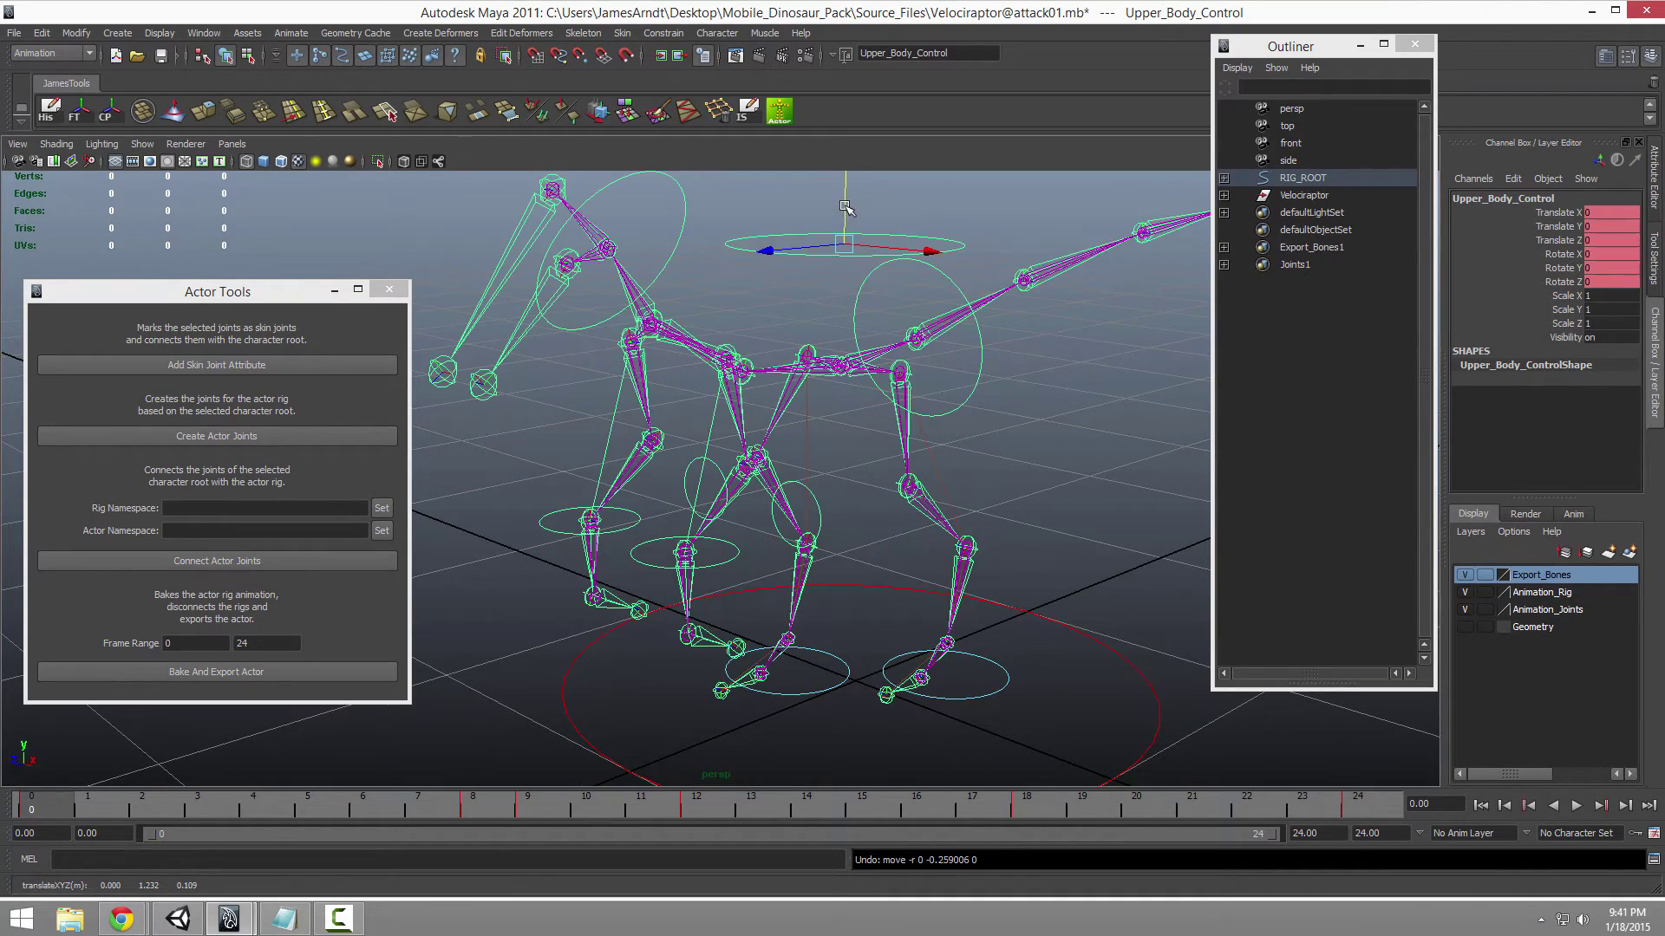
{"action": "mouse_move", "coordinate": [846, 207]}
{"action": "left_mouse_down"}
{"action": "mouse_move", "coordinate": [845, 329]}
{"action": "mouse_move", "coordinate": [867, 221]}
{"action": "left_mouse_up"}
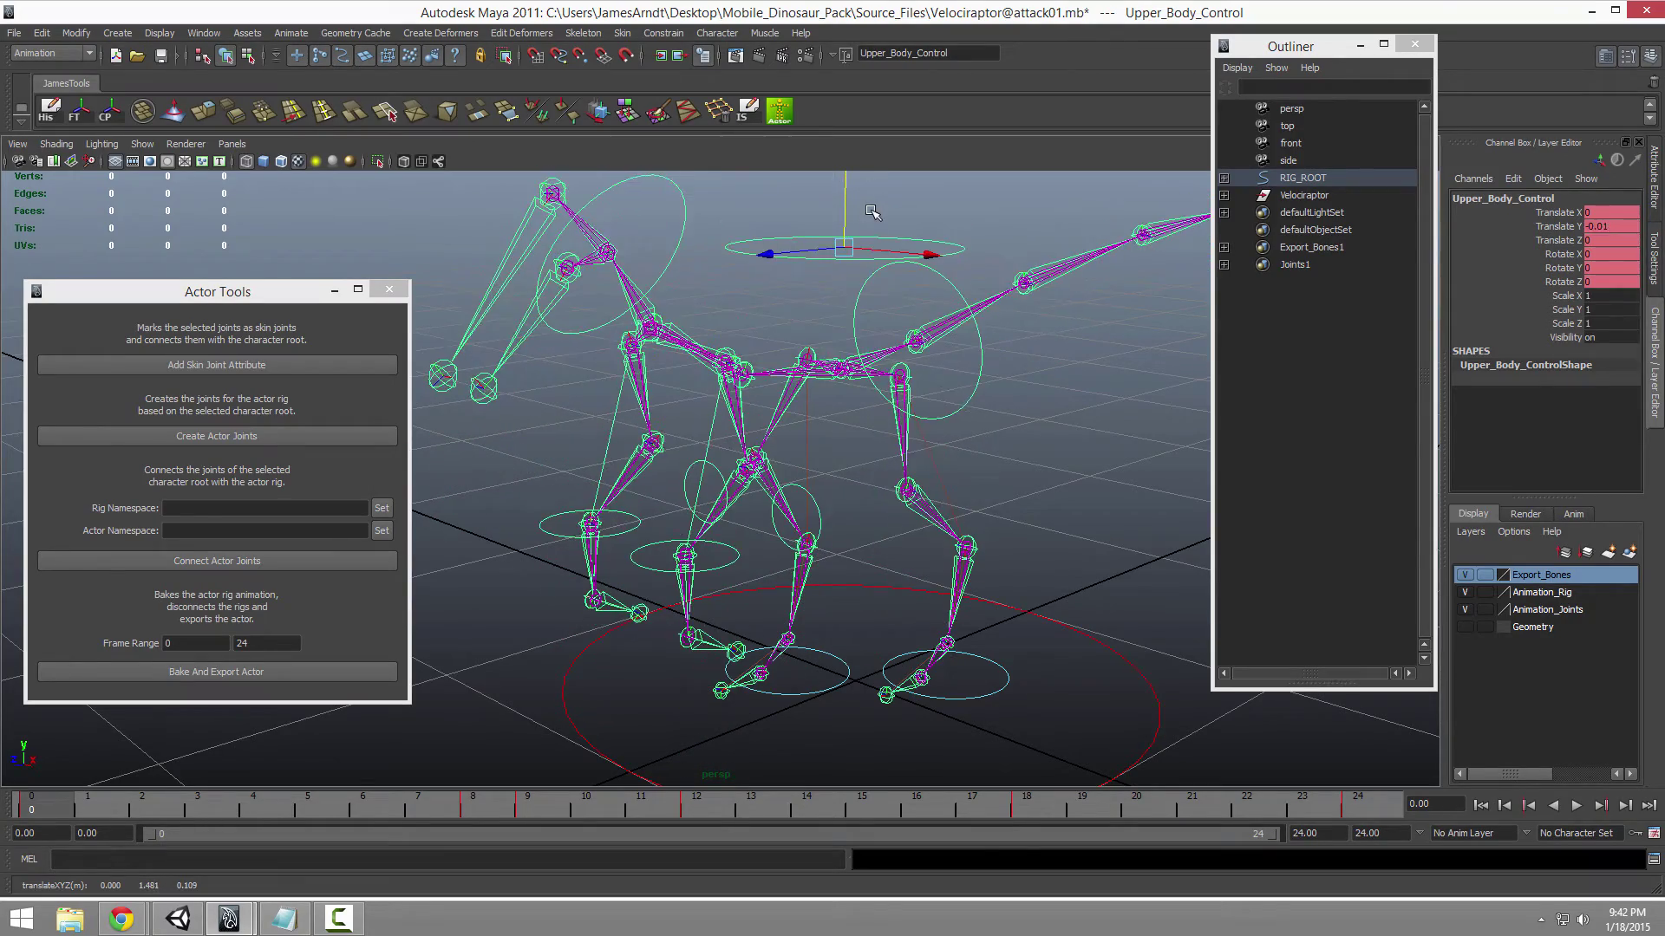
{"action": "key", "text": "ctrl+z"}
Step: Try raising R_Hand_Control and changing its Open Or Close attribute, undoing both changes
{"action": "left_click", "coordinate": [635, 525]}
{"action": "left_click_drag", "start_coordinate": [587, 421], "coordinate": [588, 360]}
{"action": "key", "text": "ctrl+z"}
{"action": "left_click", "coordinate": [1552, 351]}
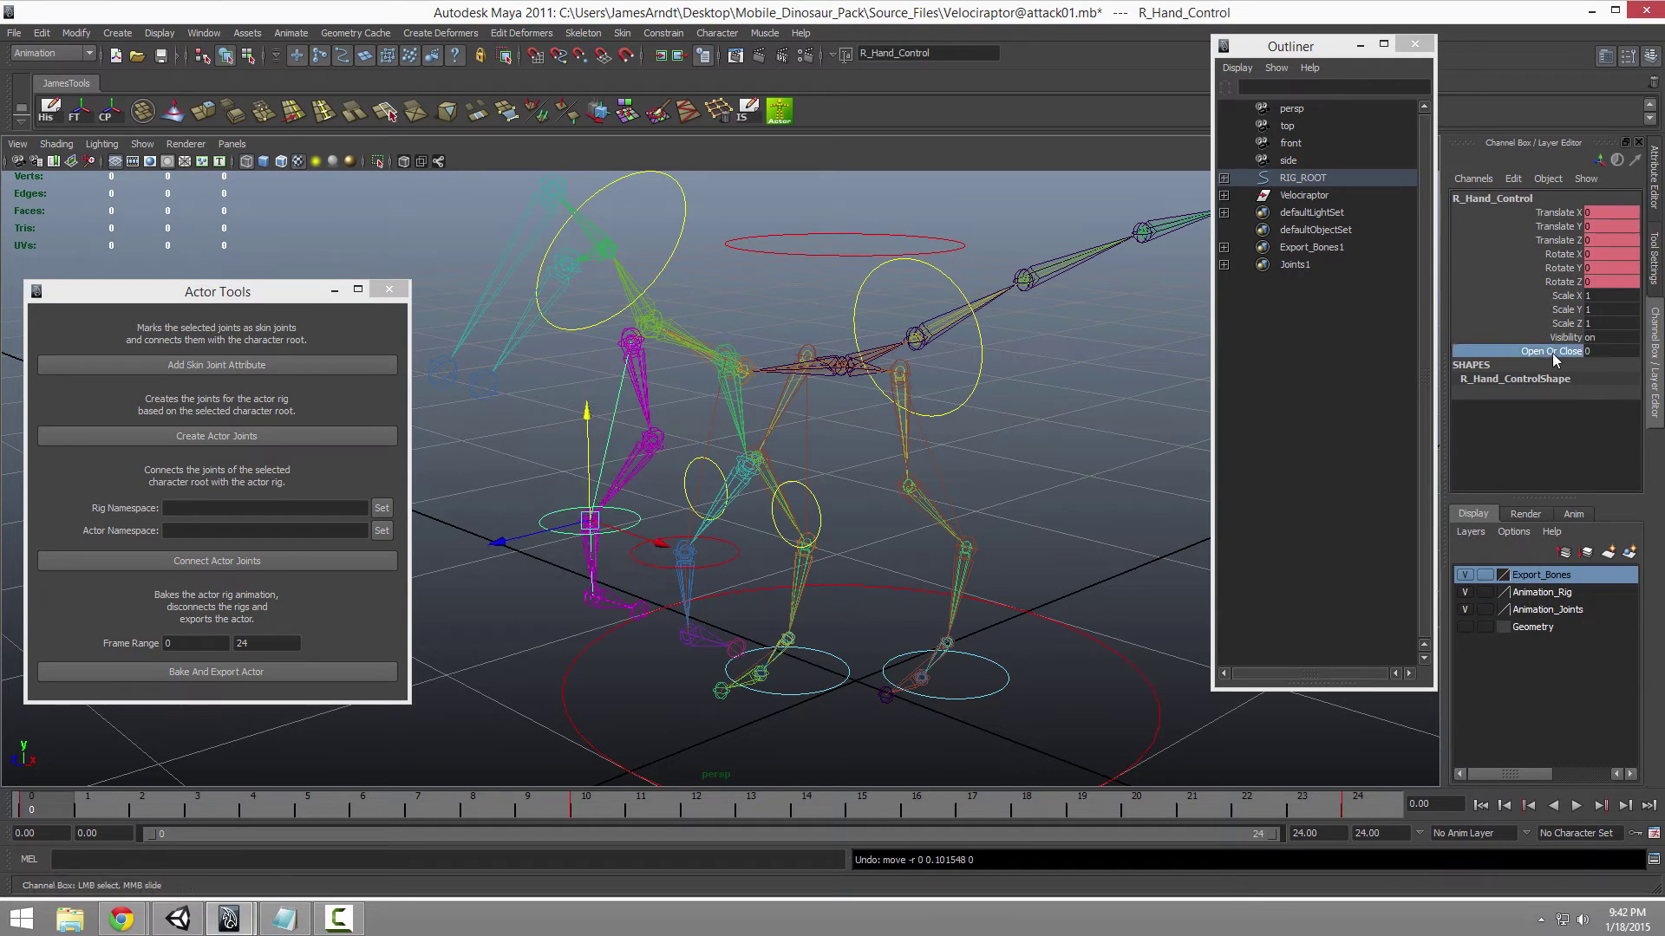
{"action": "middle_click_drag", "start_coordinate": [850, 343], "coordinate": [877, 343]}
{"action": "key", "text": "ctrl+z"}
{"action": "right_click_drag", "start_coordinate": [498, 381], "coordinate": [717, 361], "text": "alt"}
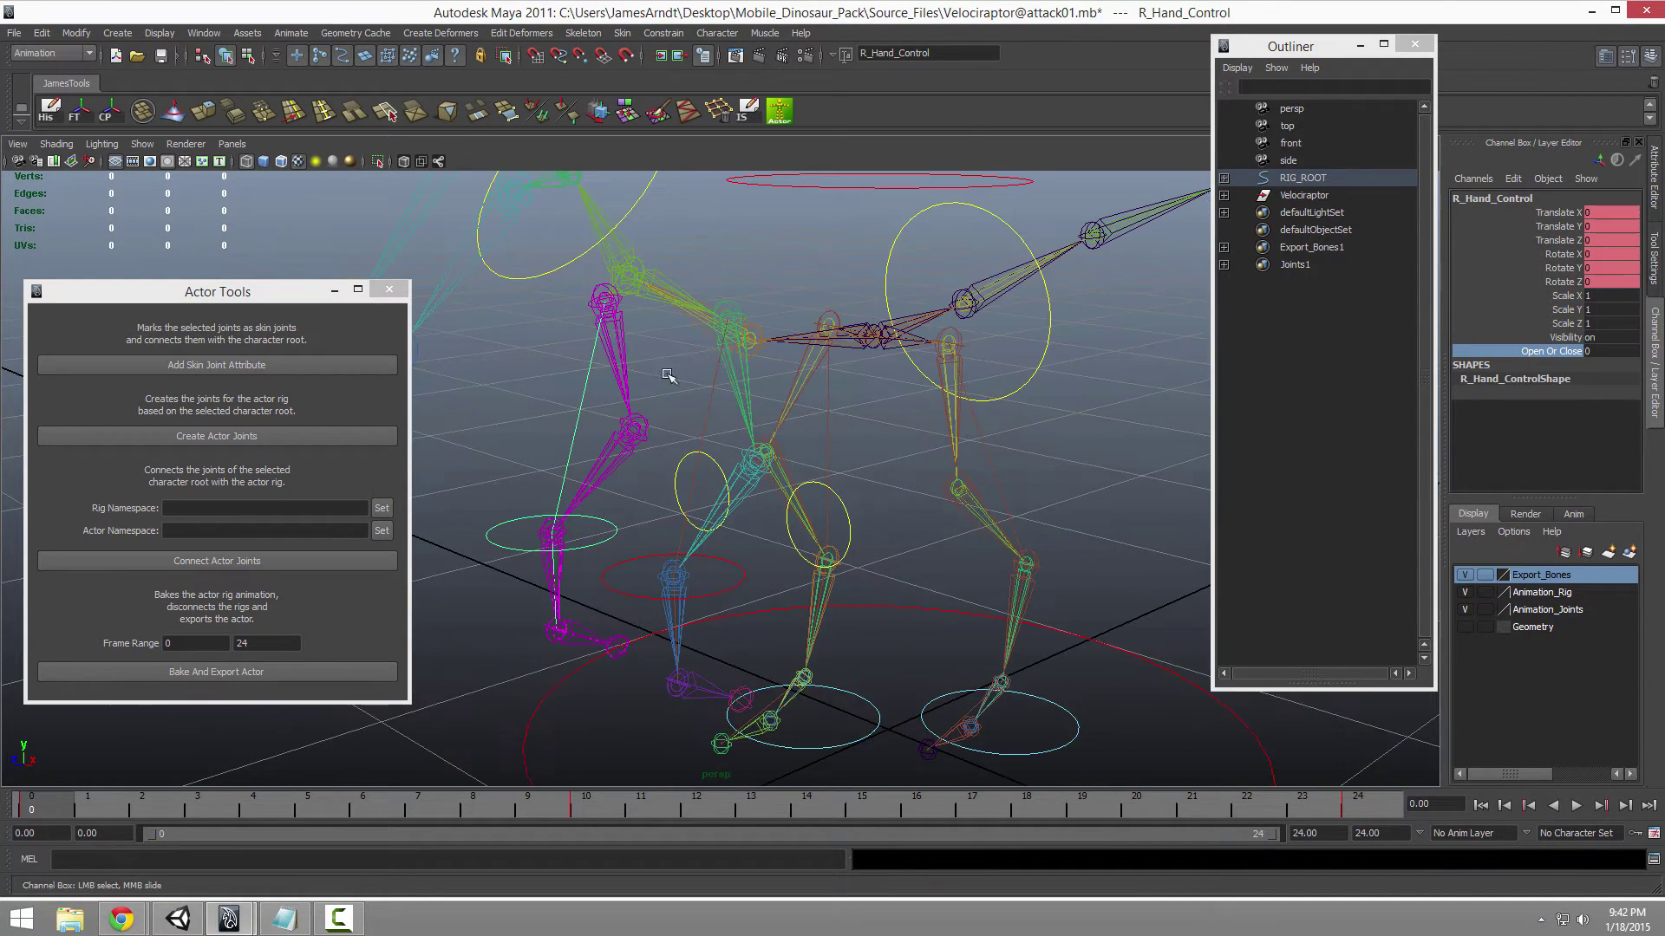
Step: Select the skin_Root export joint at the velociraptor's pelvis and frame it in the view
{"action": "middle_click_drag", "start_coordinate": [719, 373], "coordinate": [721, 574], "text": "alt"}
{"action": "right_click_drag", "start_coordinate": [748, 517], "coordinate": [937, 597], "text": "alt"}
{"action": "left_click", "coordinate": [876, 268]}
{"action": "right_click_drag", "start_coordinate": [730, 347], "coordinate": [899, 507], "text": "alt"}
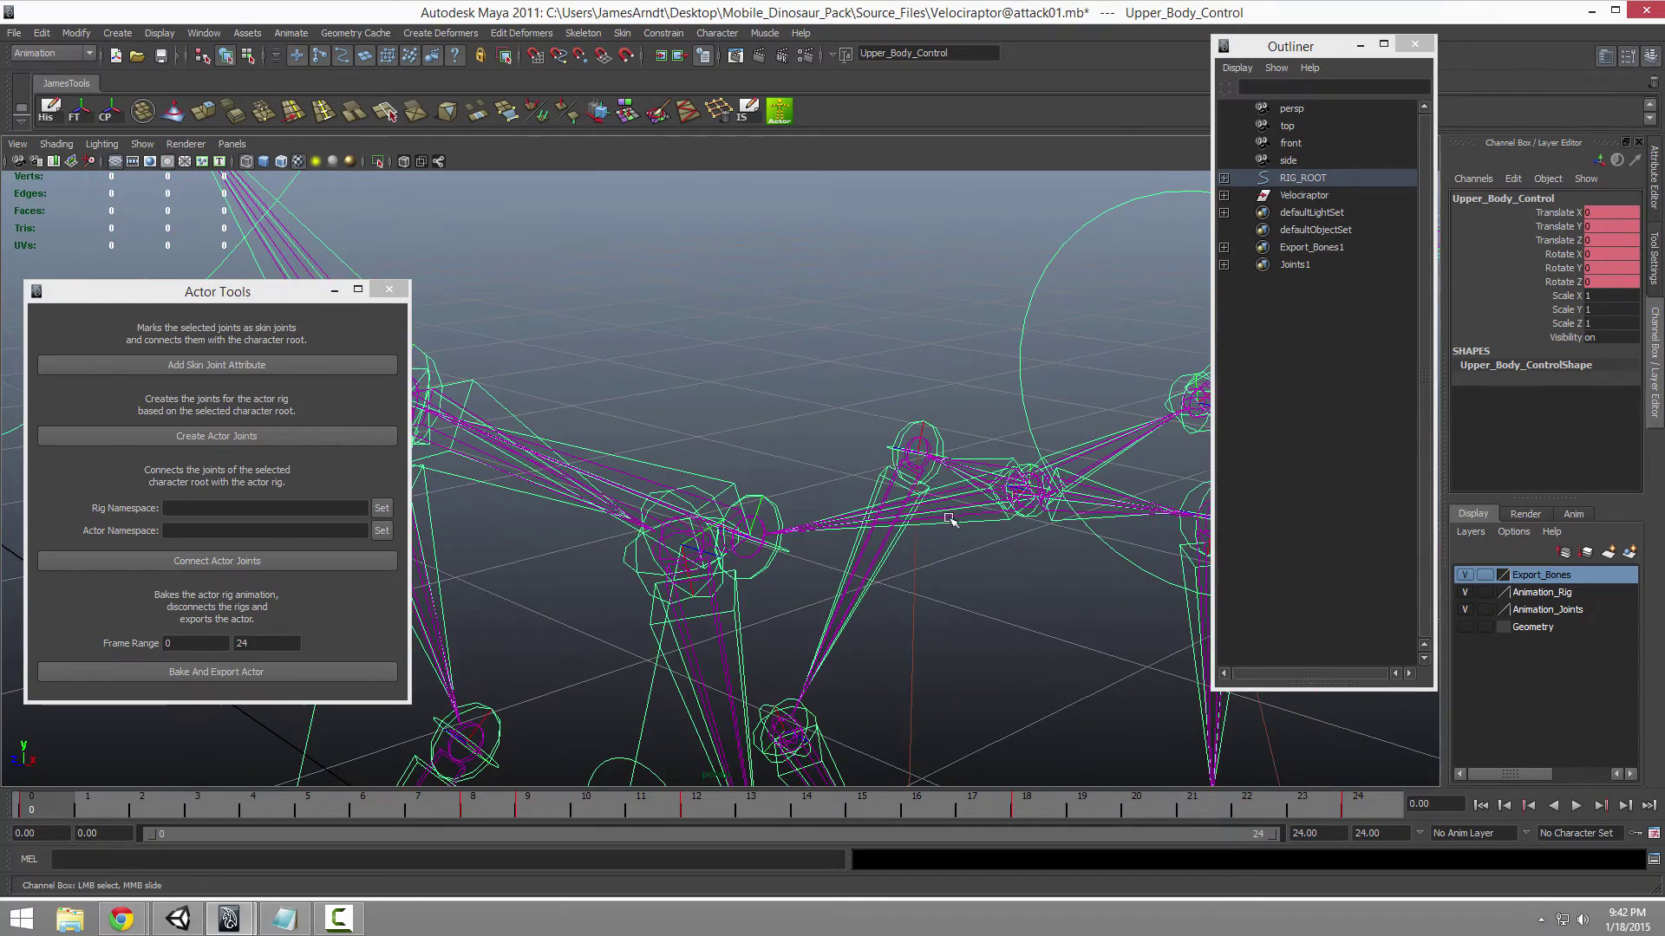
{"action": "left_click", "coordinate": [950, 519]}
{"action": "key", "text": "f"}
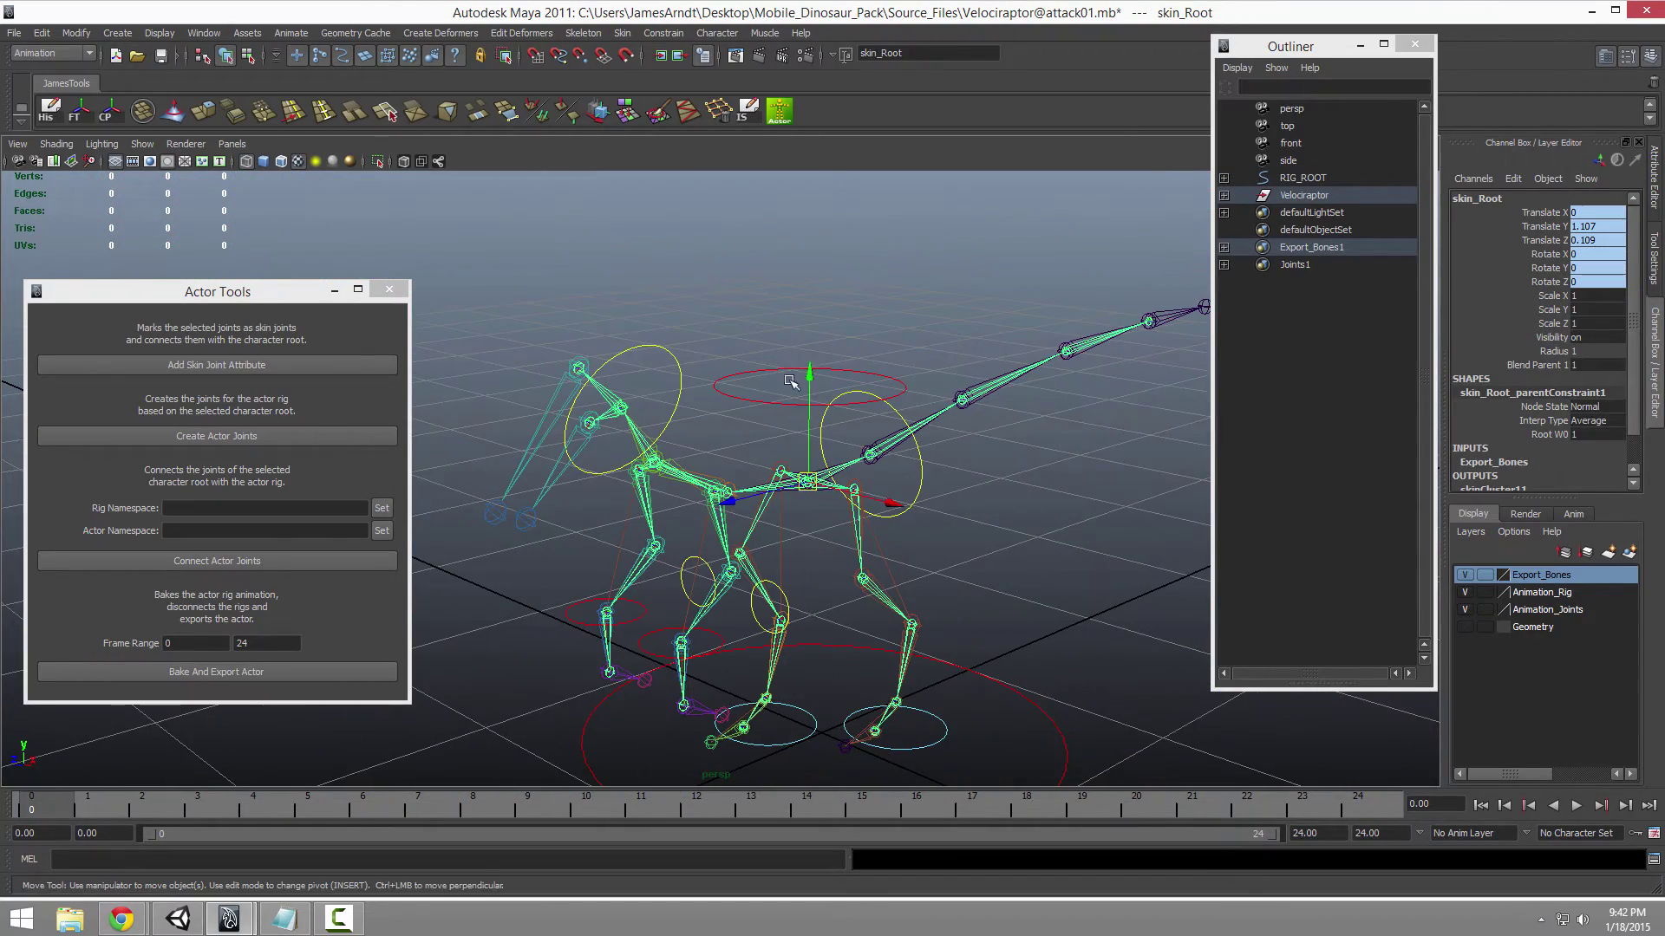
Step: Try moving skin_Root upward away from the animation joints, and undo the move
{"action": "left_click", "coordinate": [809, 371]}
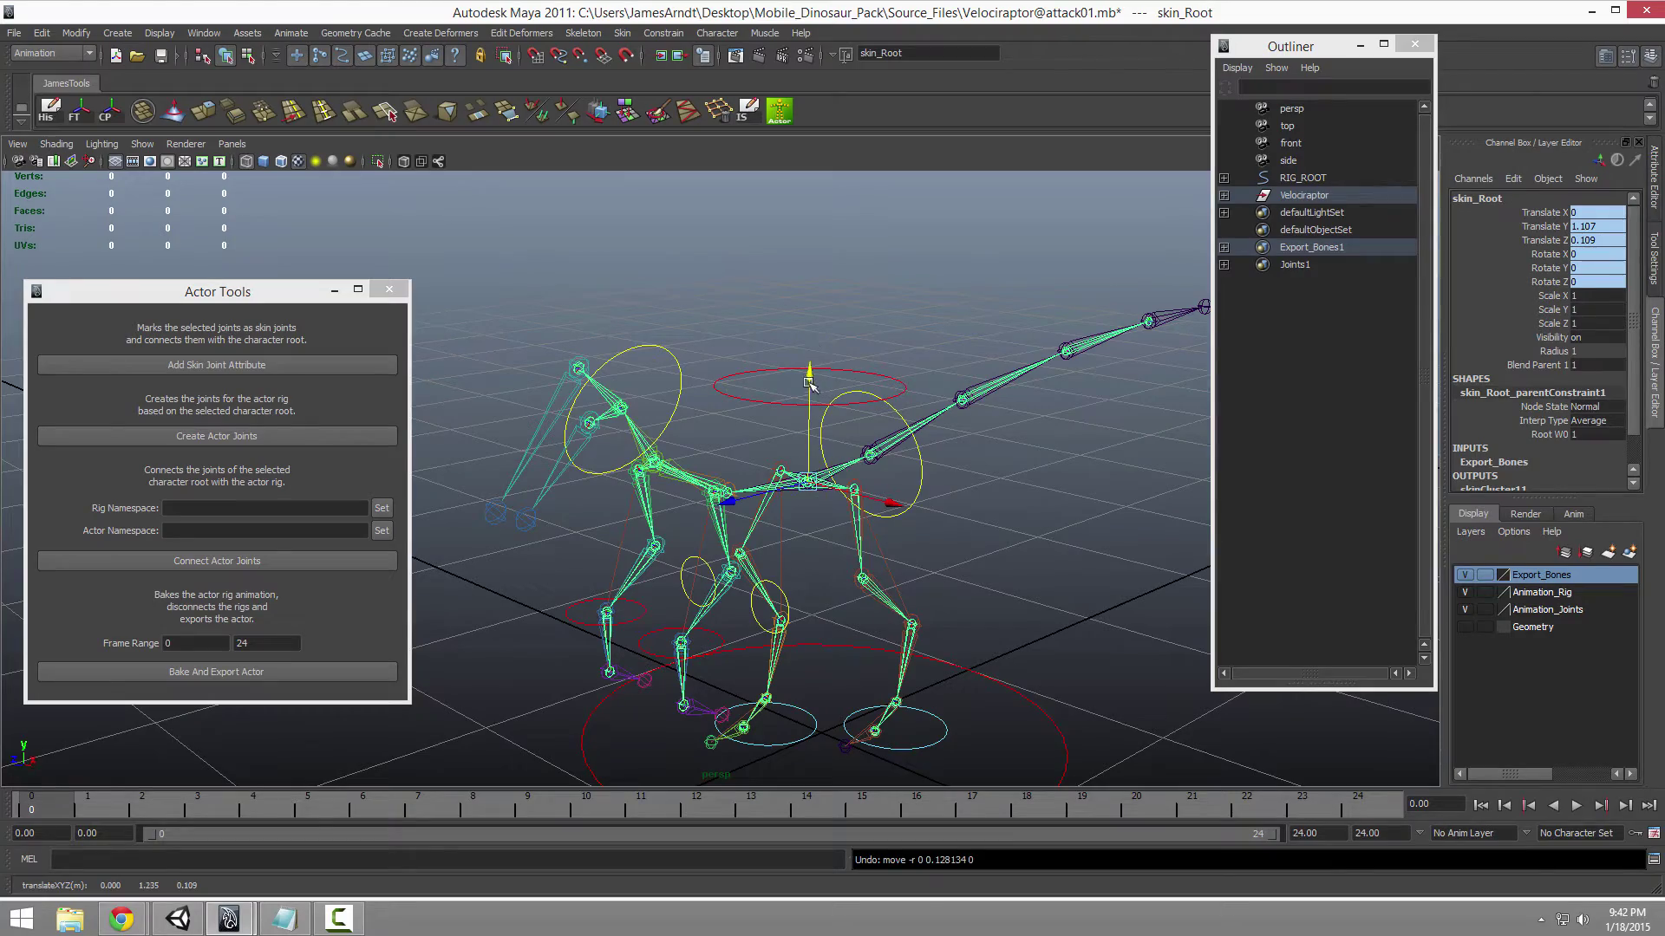
{"action": "left_click_drag", "start_coordinate": [809, 371], "coordinate": [809, 331]}
{"action": "middle_click_drag", "start_coordinate": [874, 469], "coordinate": [851, 379], "text": "alt"}
{"action": "right_click_drag", "start_coordinate": [851, 379], "coordinate": [992, 464], "text": "alt"}
{"action": "middle_click_drag", "start_coordinate": [992, 465], "coordinate": [1010, 759], "text": "alt"}
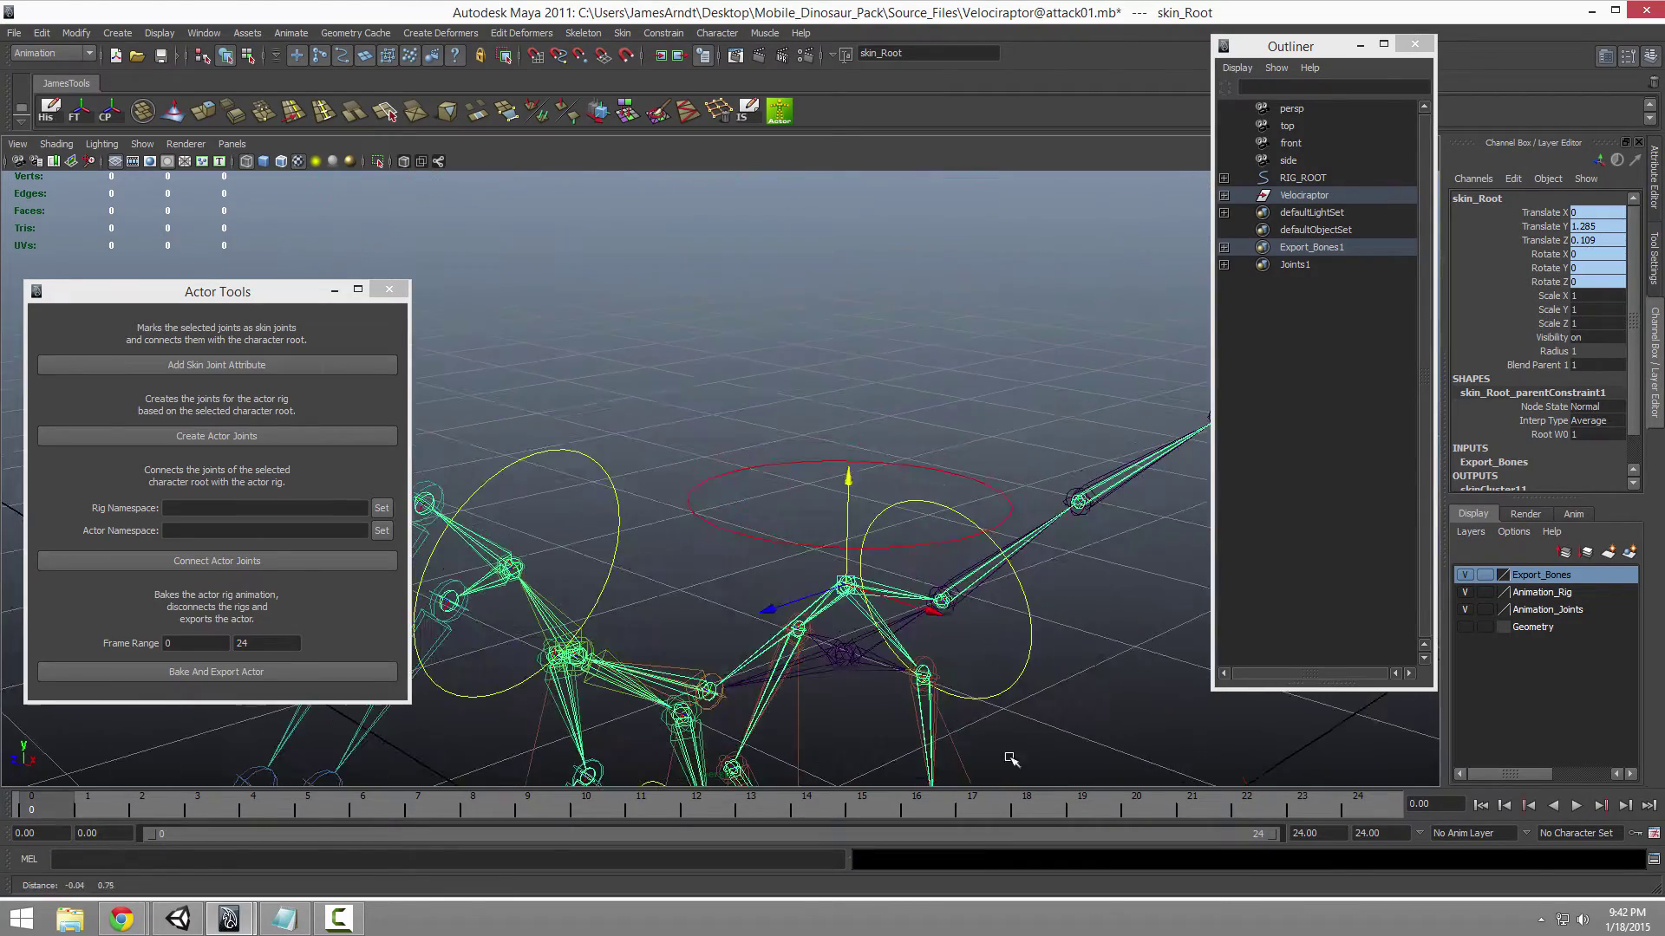
{"action": "key", "text": "ctrl+z"}
{"action": "key", "text": "f"}
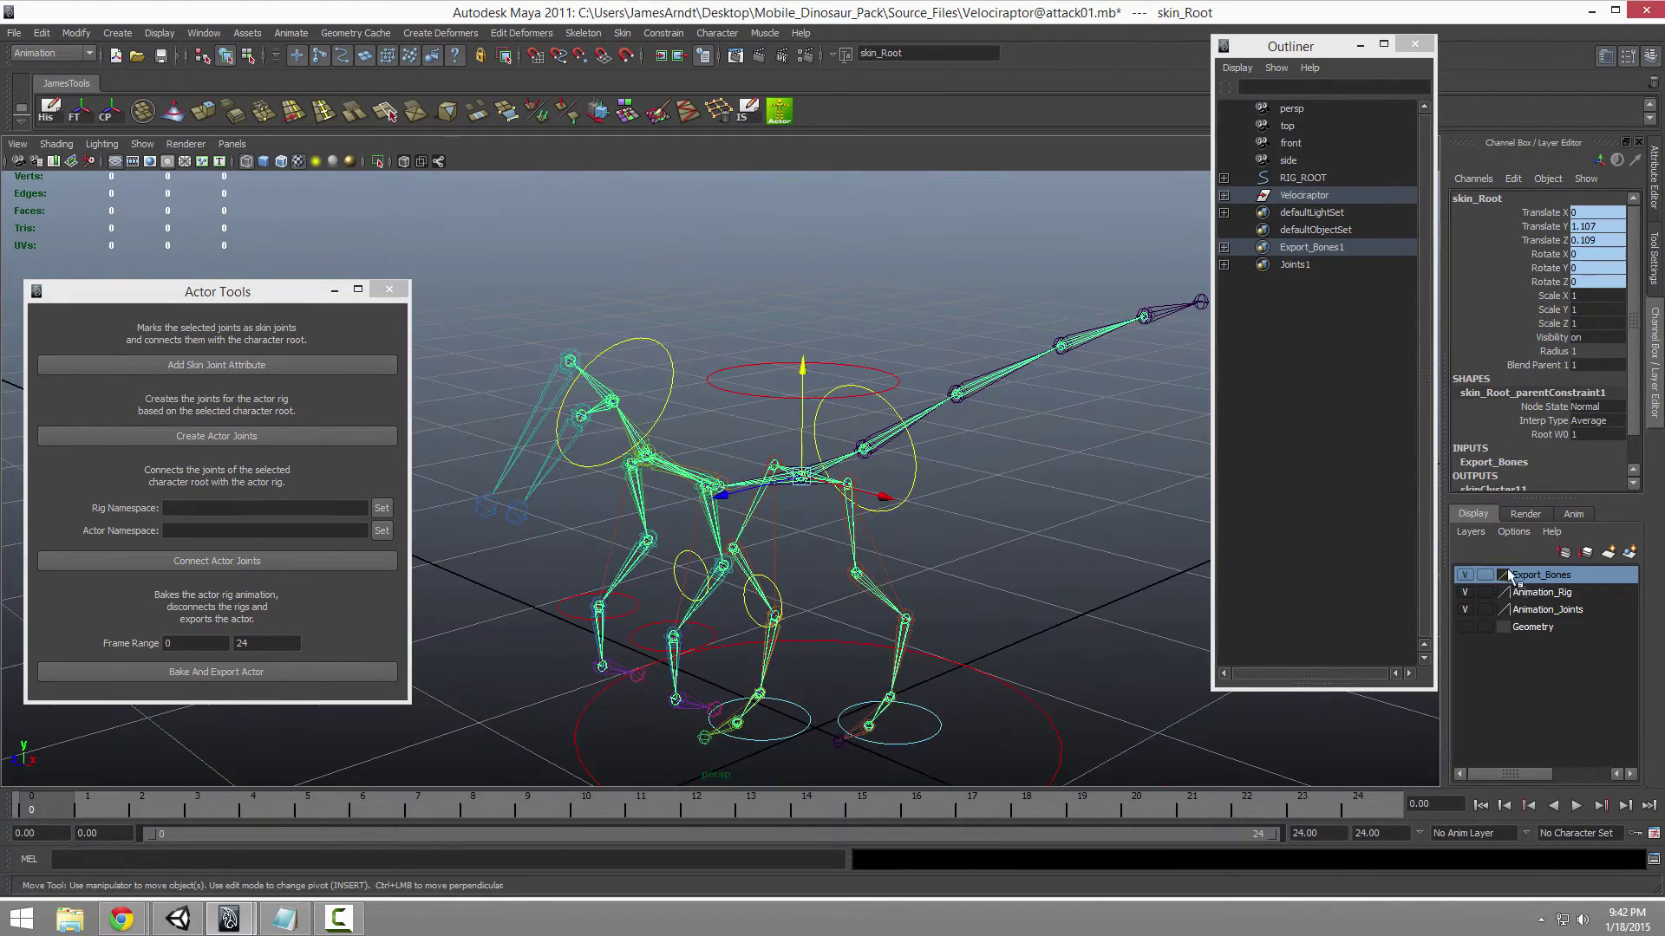
Step: Hide the Animation_Joints and Animation_Rig layers and show the Geometry layer over the export bones
{"action": "left_click", "coordinate": [1465, 609]}
{"action": "left_click", "coordinate": [1466, 593]}
{"action": "right_click_drag", "start_coordinate": [1136, 485], "coordinate": [1063, 526], "text": "alt"}
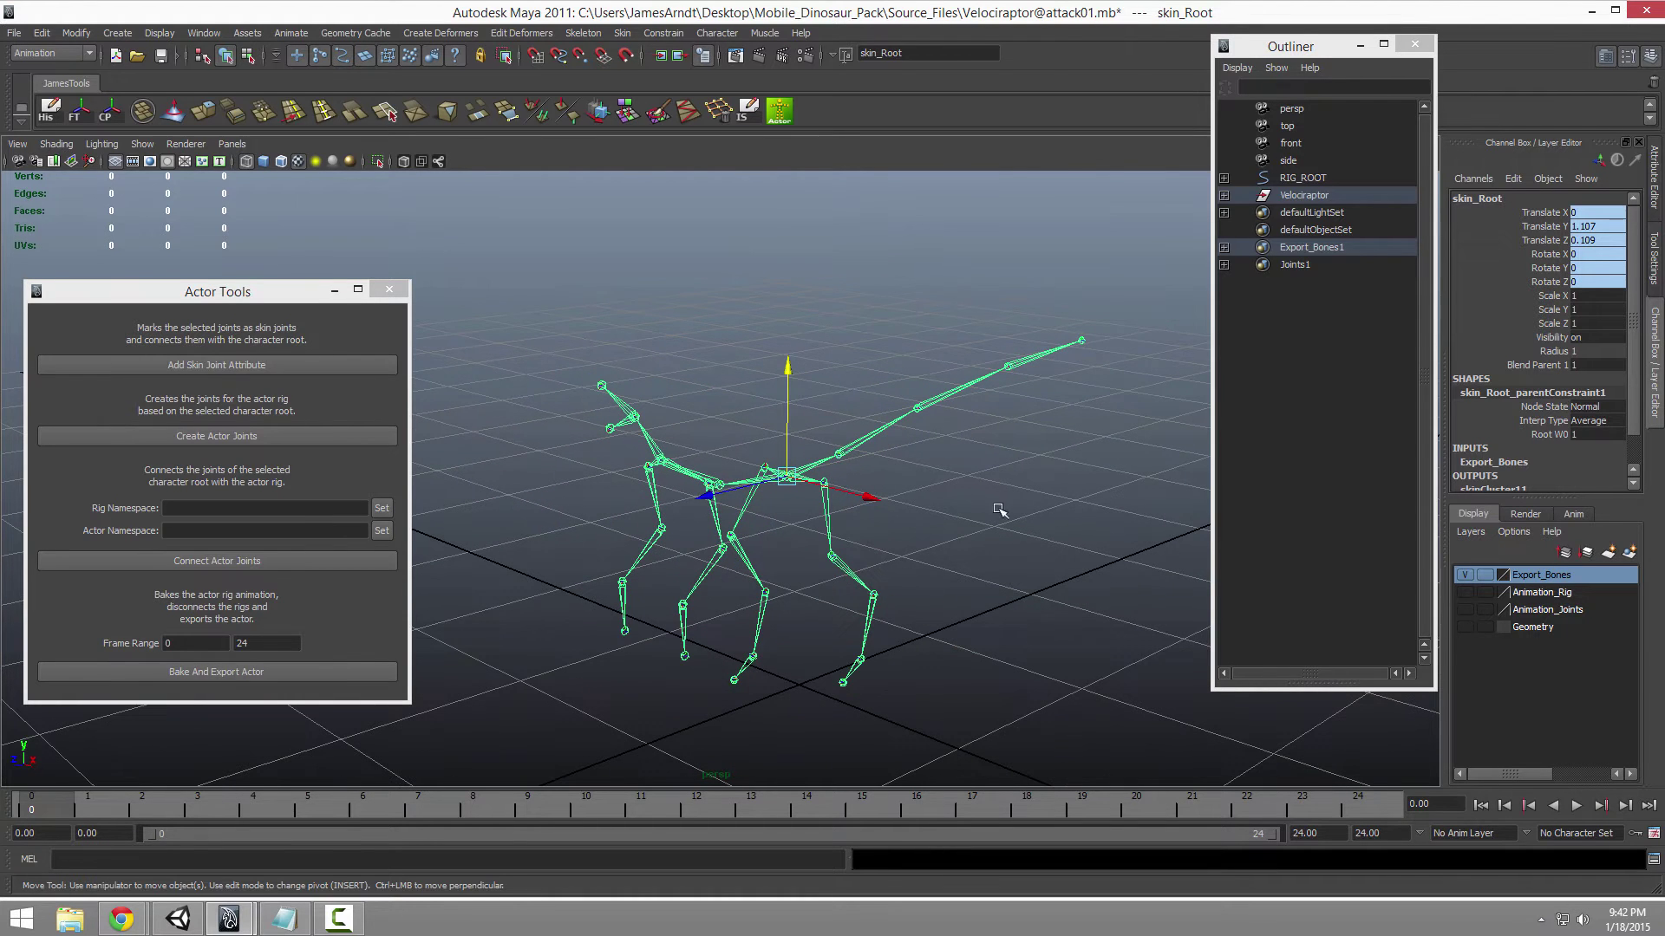
{"action": "left_click", "coordinate": [1465, 627]}
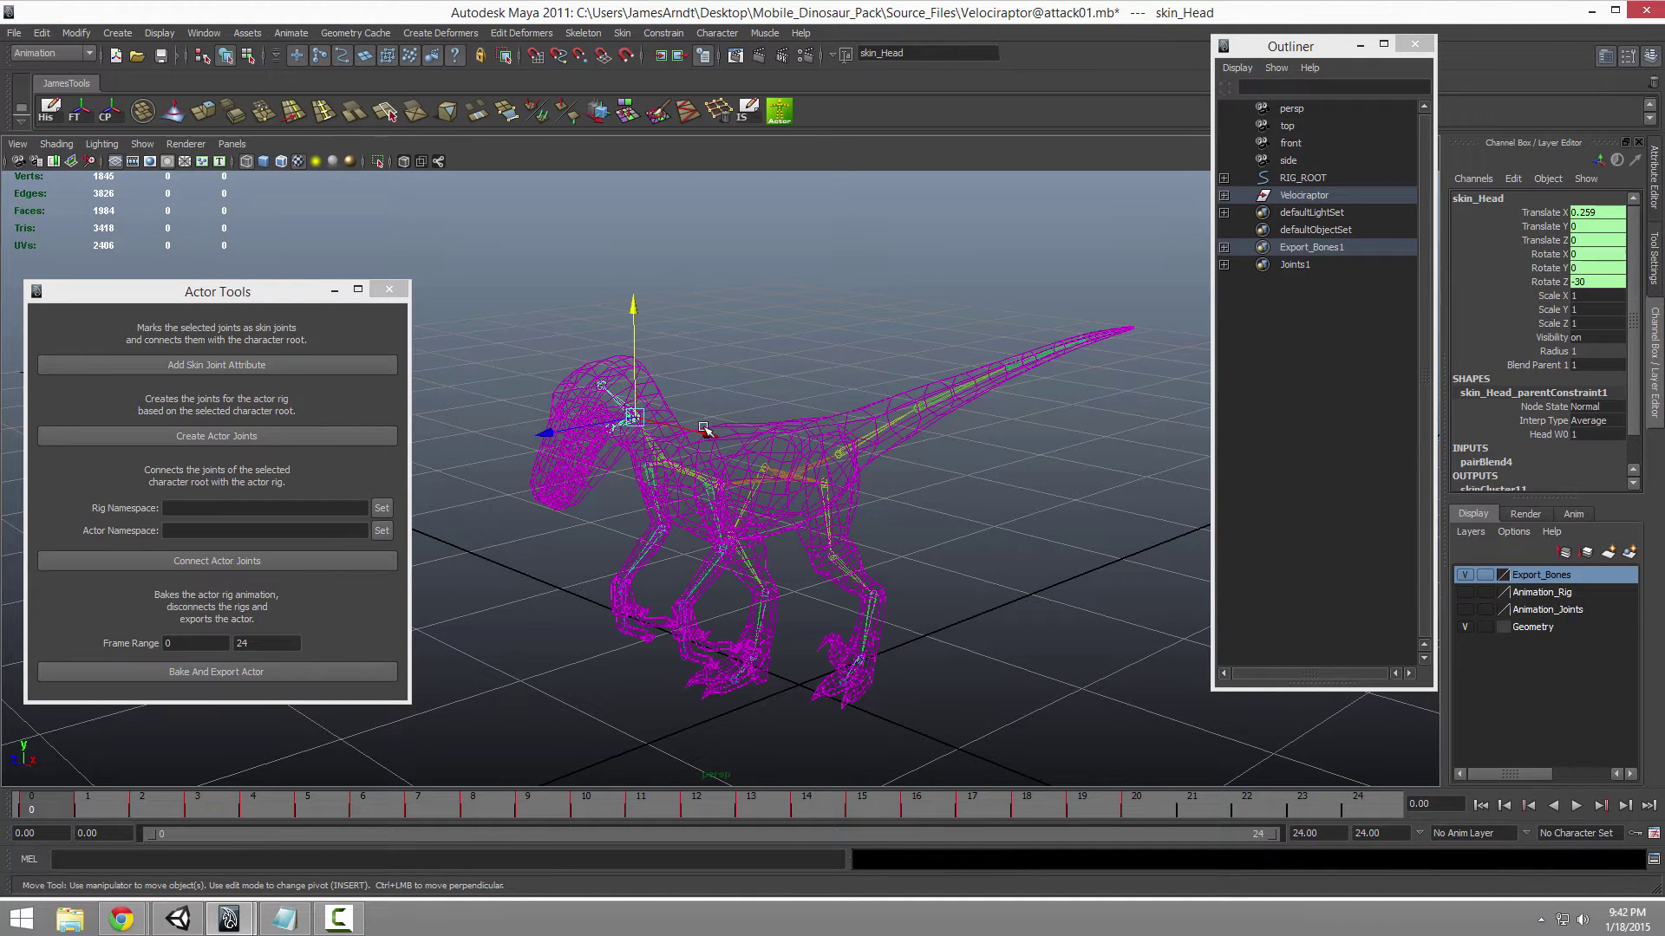
Step: Select Velociraptor_Mesh in wireframe display, and reposition the Actor Tools window slightly closer to the velociraptor
{"action": "left_click_drag", "start_coordinate": [785, 473], "coordinate": [797, 439], "text": "alt"}
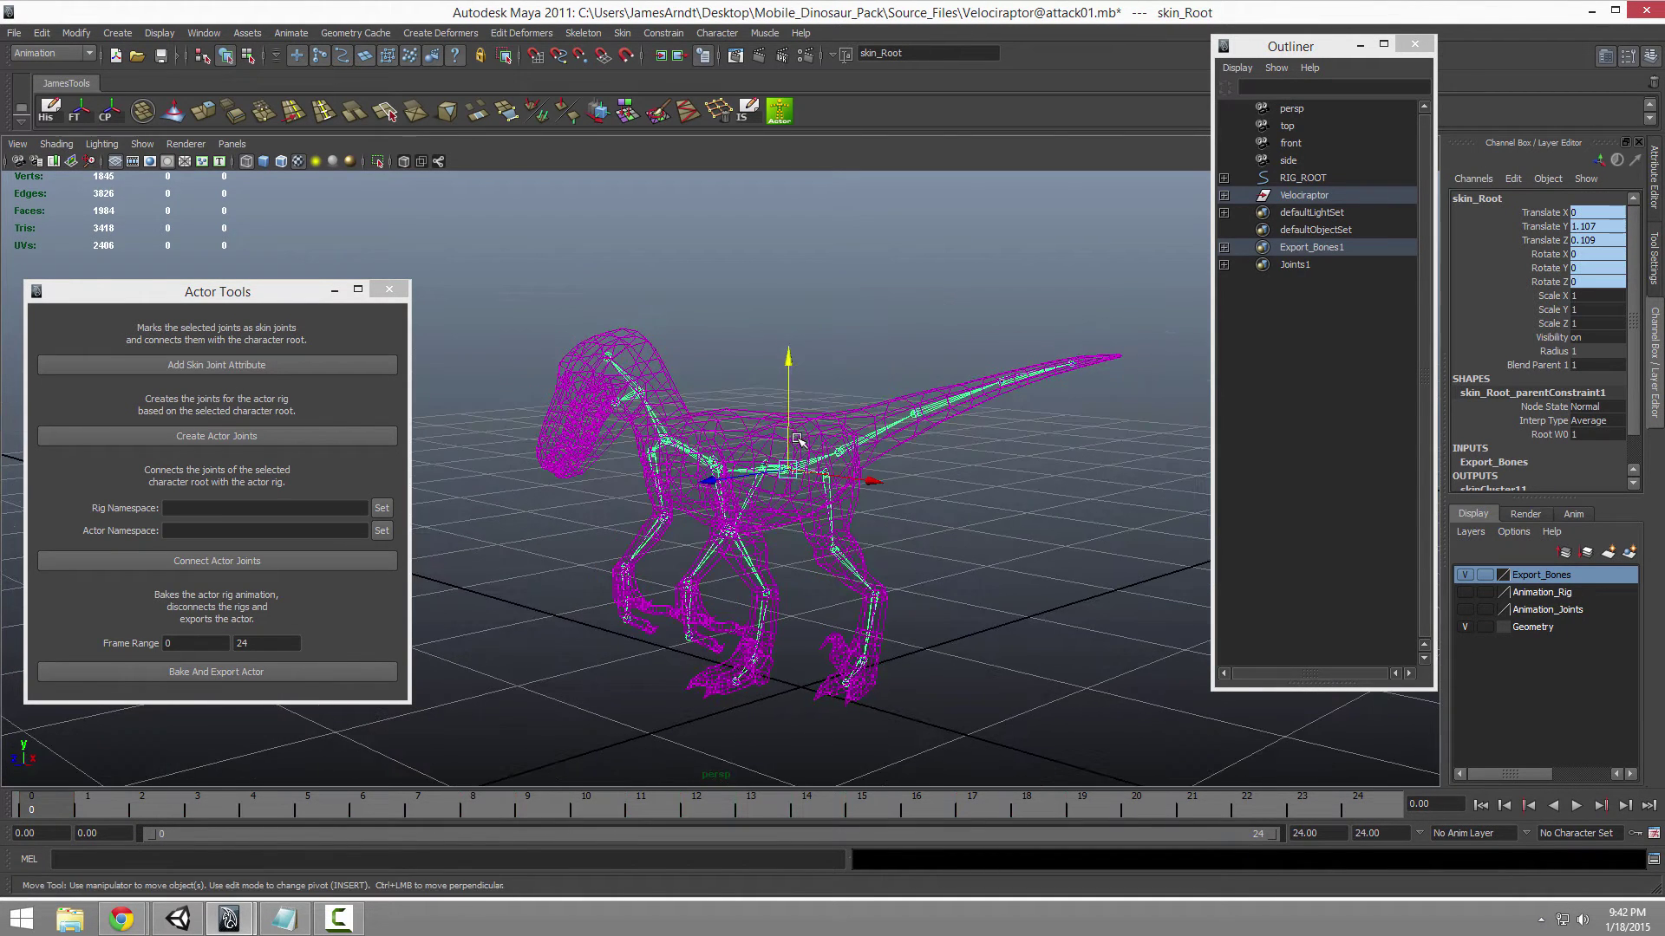
{"action": "key", "text": "6"}
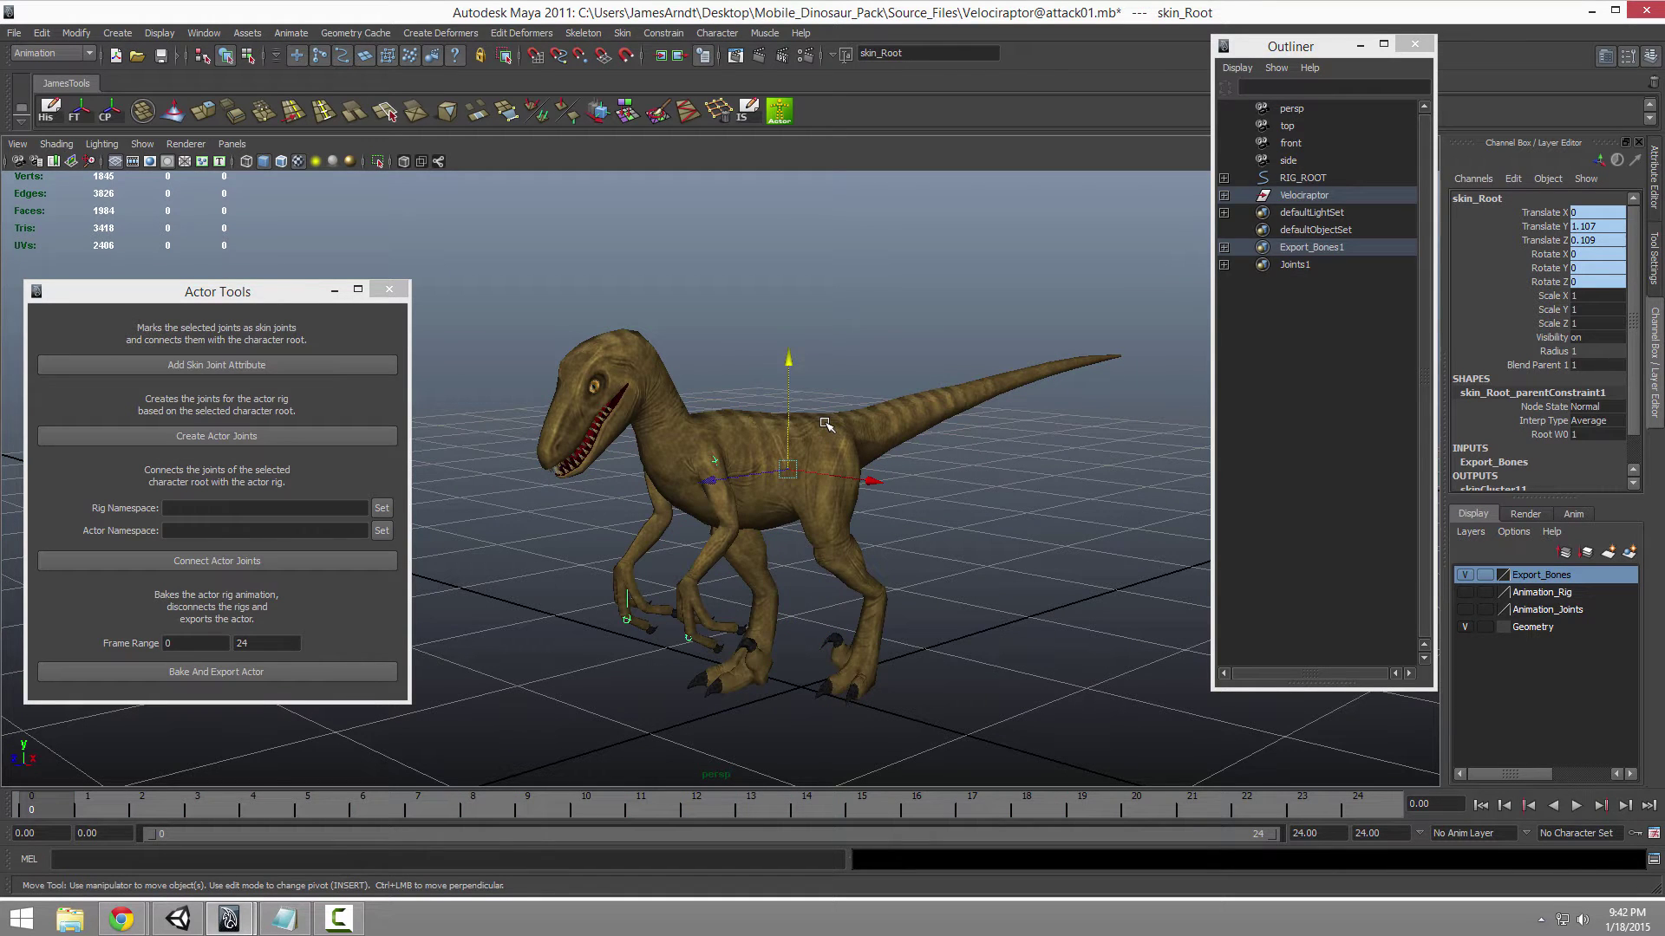
{"action": "left_click", "coordinate": [825, 424]}
{"action": "key", "text": "4"}
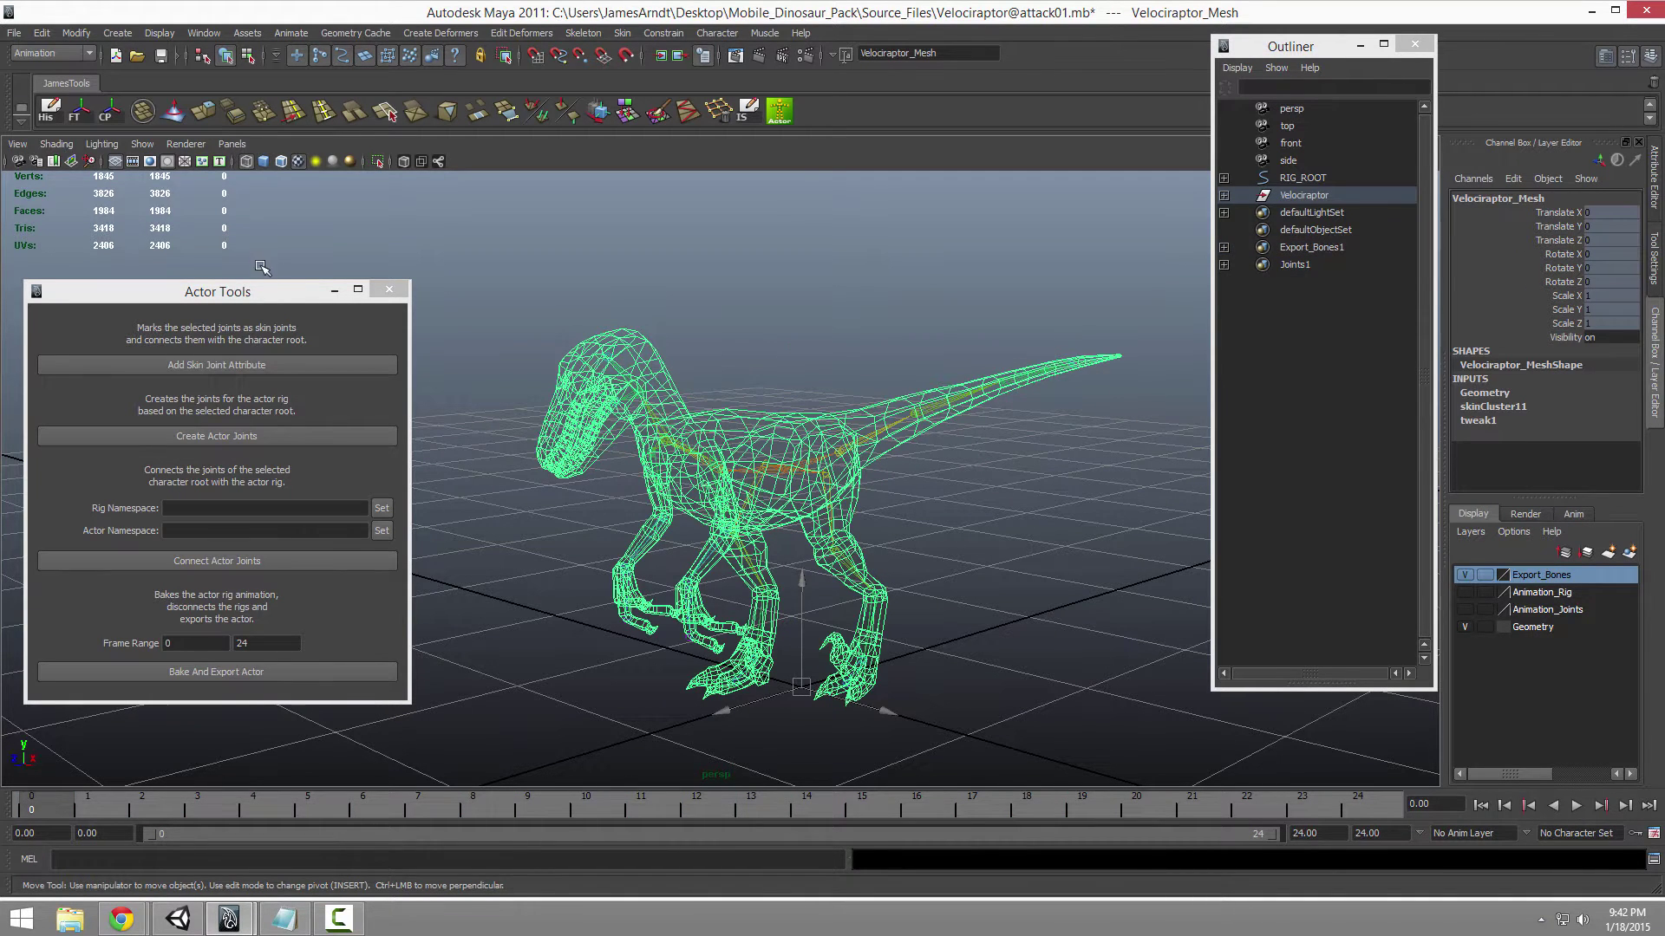
{"action": "left_click_drag", "start_coordinate": [260, 289], "coordinate": [303, 264]}
Step: Show the Animation_Joints and Animation_Rig layers, and hide Export_Bones and Geometry
{"action": "left_click_drag", "start_coordinate": [951, 516], "coordinate": [935, 495], "text": "alt"}
{"action": "left_click", "coordinate": [1462, 606]}
{"action": "left_click", "coordinate": [1463, 591]}
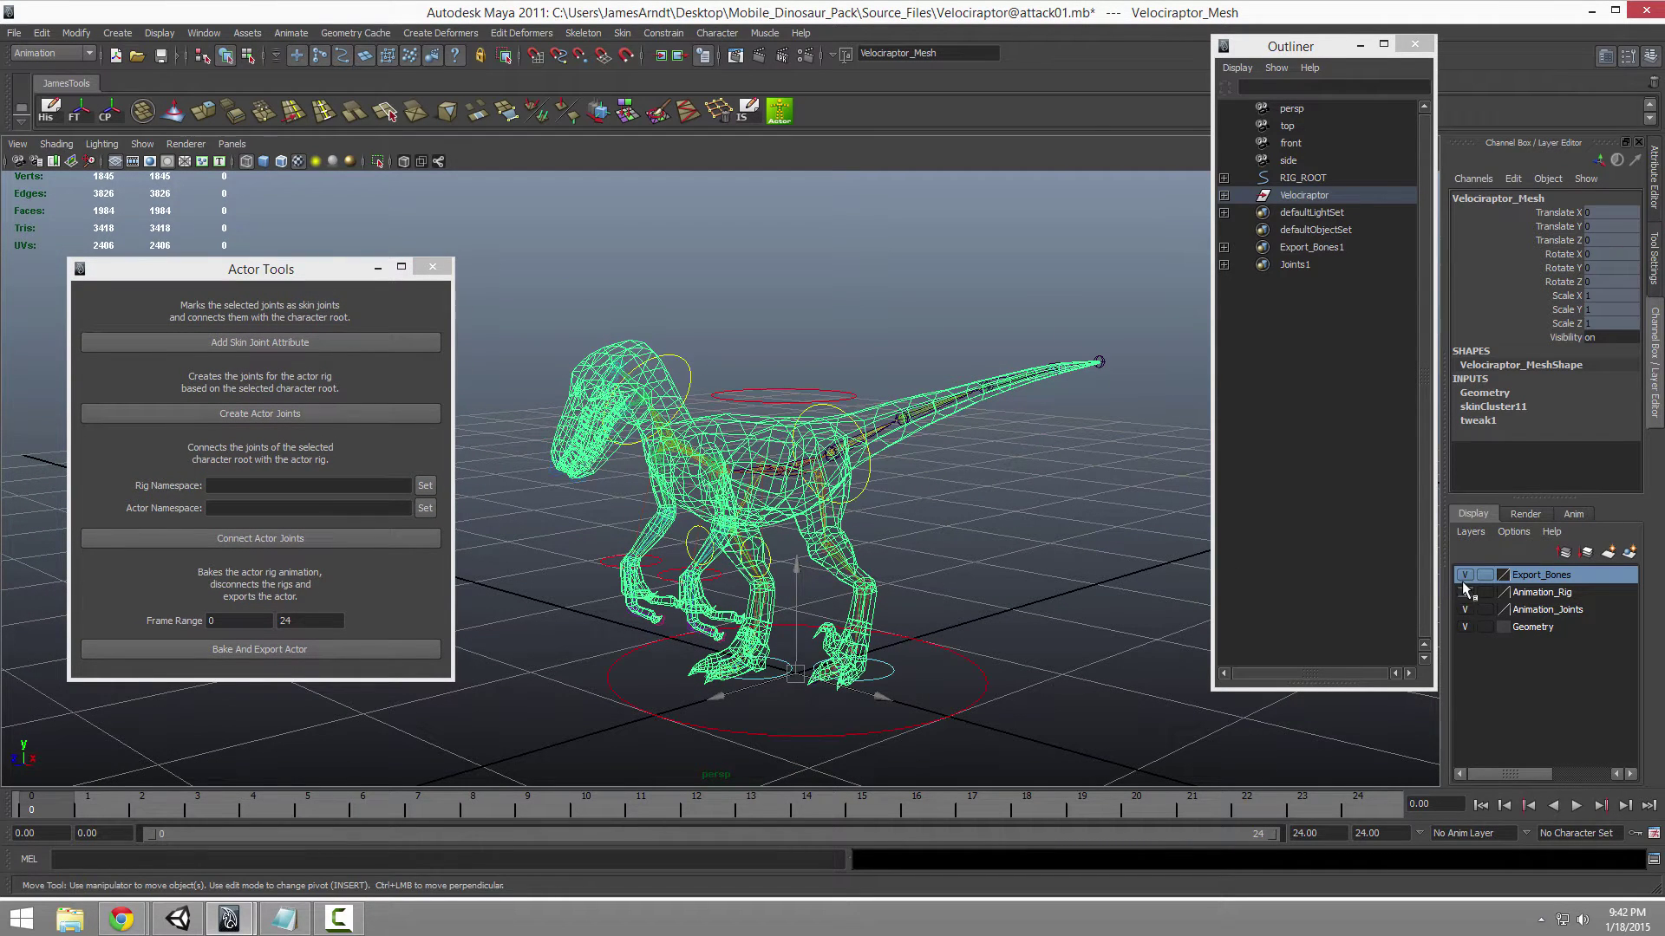
{"action": "left_click", "coordinate": [1464, 575]}
{"action": "left_click", "coordinate": [1466, 626]}
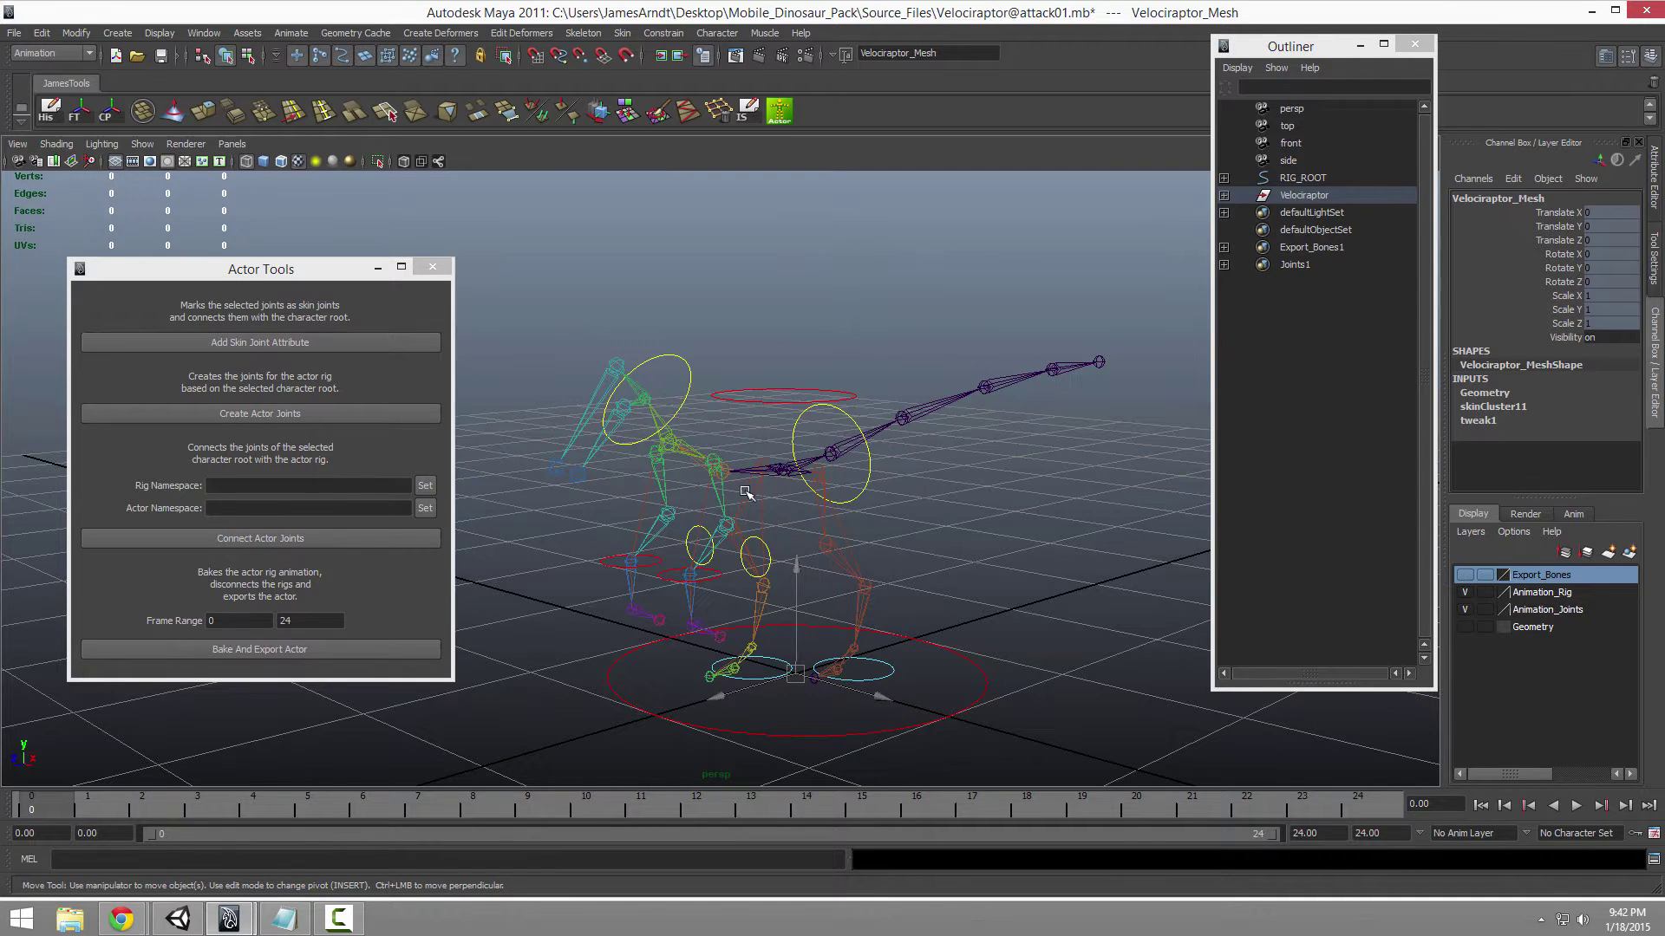
Step: Select the Root animation joint and reposition the Actor Tools window slightly towards the velociraptor
{"action": "left_click", "coordinate": [785, 470]}
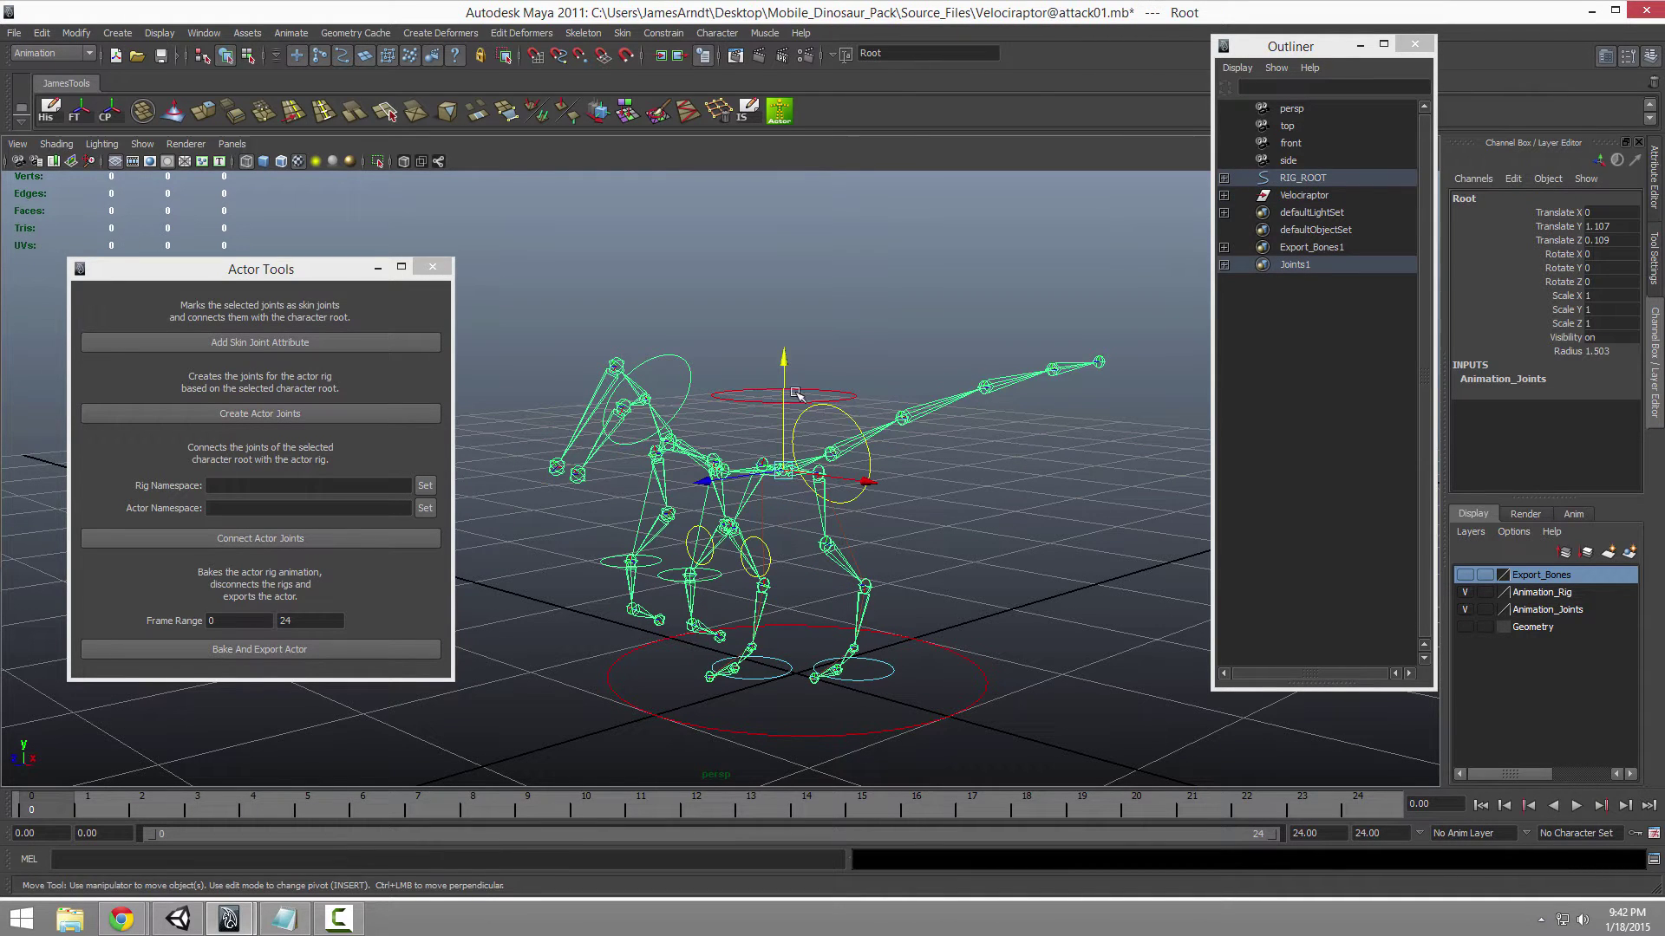
{"action": "mouse_move", "coordinate": [847, 495]}
{"action": "left_mouse_down", "text": "alt"}
{"action": "mouse_move", "coordinate": [825, 493]}
{"action": "mouse_move", "coordinate": [884, 473]}
{"action": "mouse_move", "coordinate": [878, 489]}
{"action": "left_mouse_up", "text": "alt"}
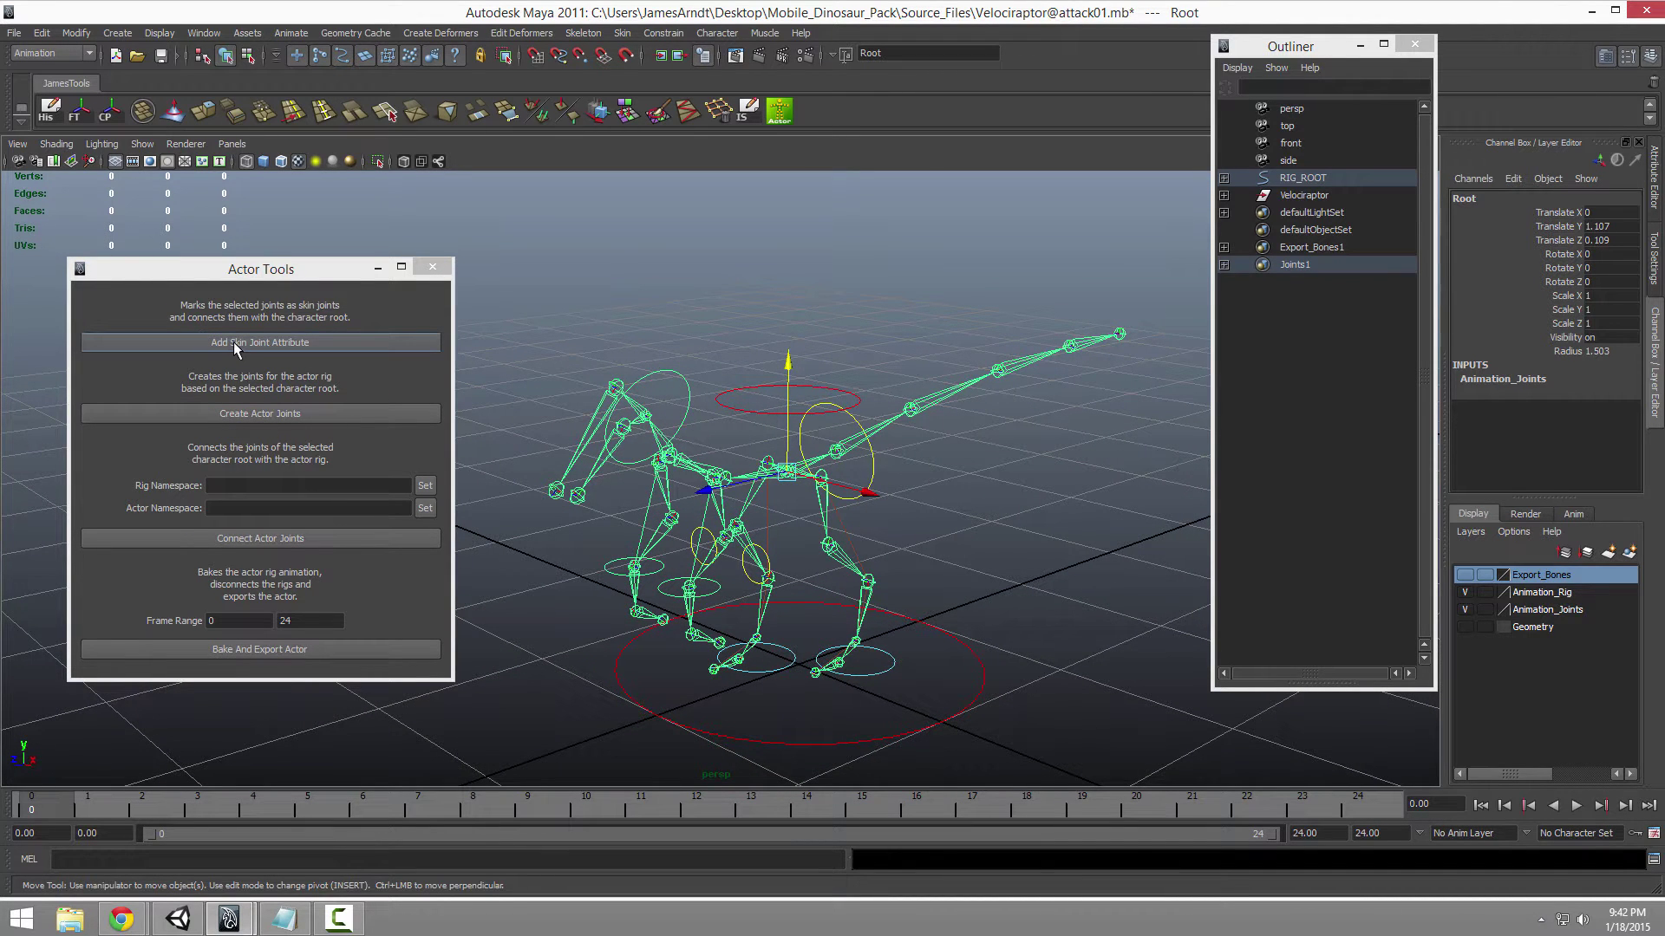
{"action": "middle_click_drag", "start_coordinate": [689, 449], "coordinate": [690, 429], "text": "alt"}
{"action": "left_click", "coordinate": [292, 268]}
{"action": "left_click_drag", "start_coordinate": [293, 272], "coordinate": [308, 293]}
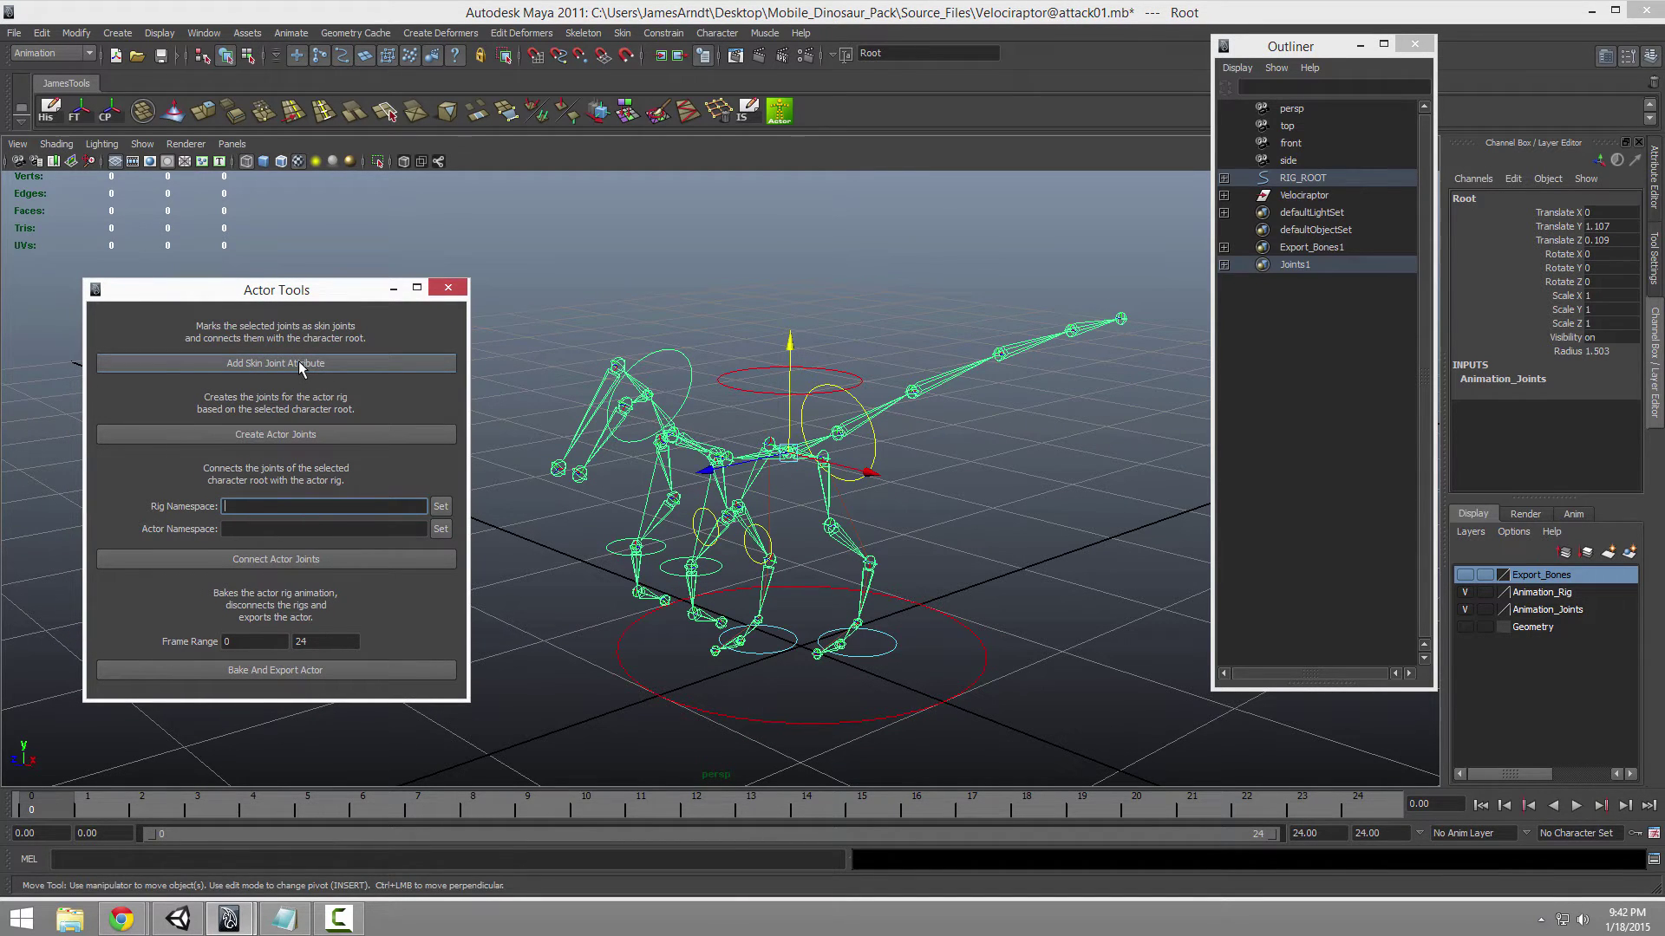
Step: Isolate the Export_Bones layer and select the skin_Head export bone to review its animation on the timeline, returning to frame 0
{"action": "left_click", "coordinate": [558, 470]}
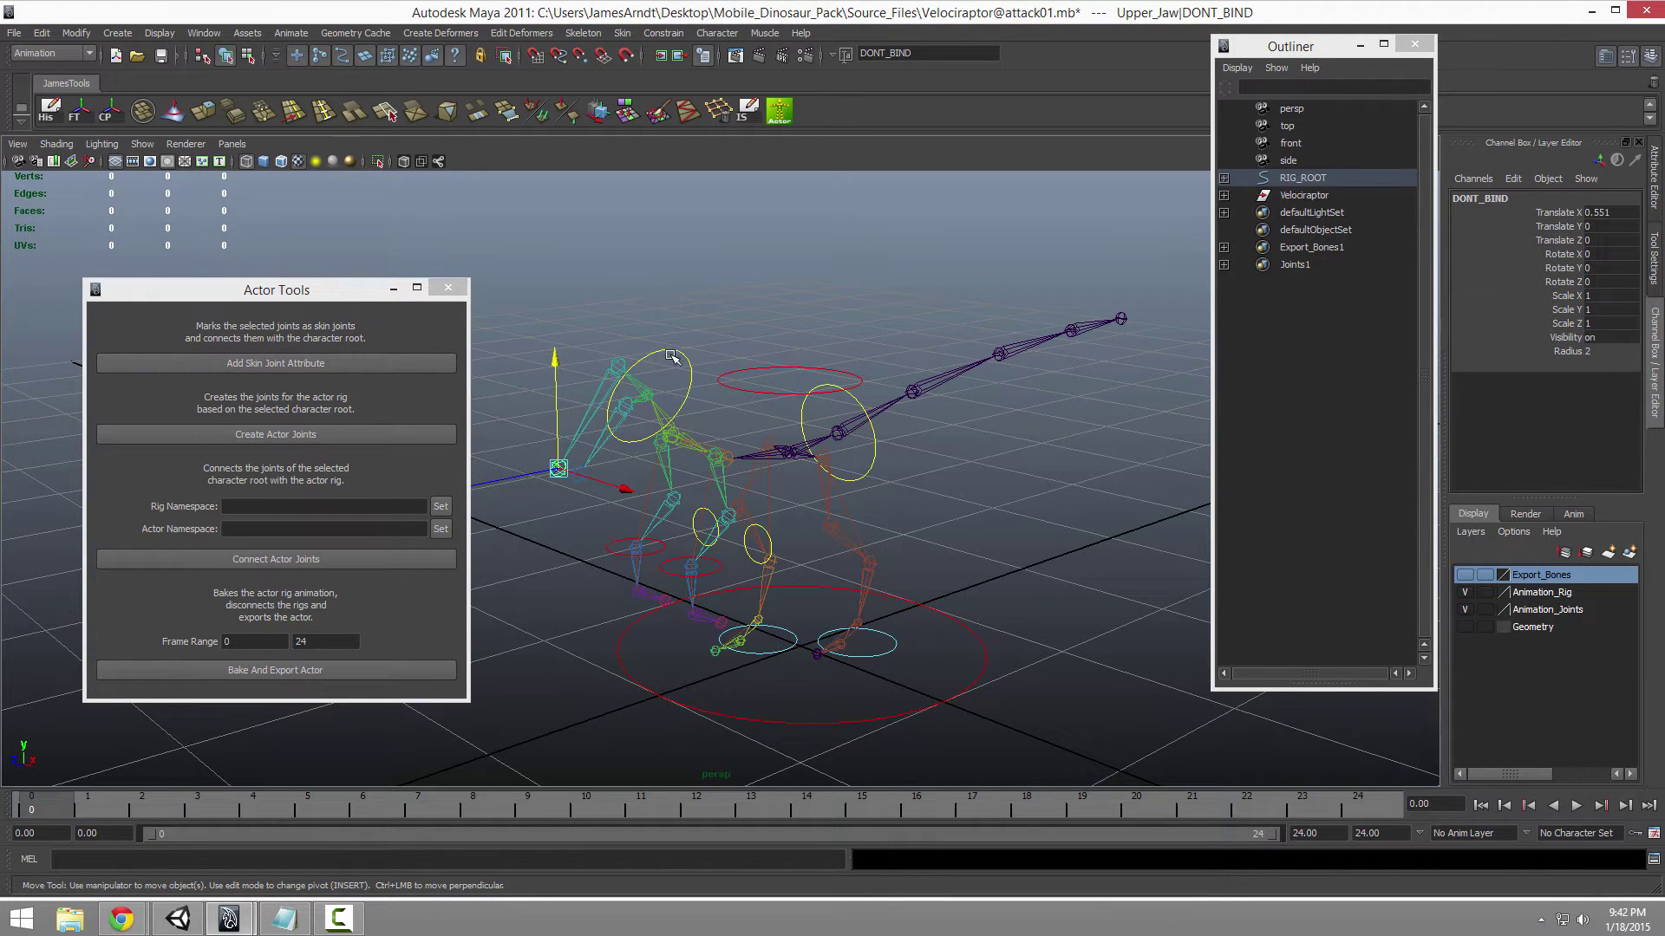
{"action": "left_click", "coordinate": [1465, 575]}
{"action": "left_click", "coordinate": [1465, 593]}
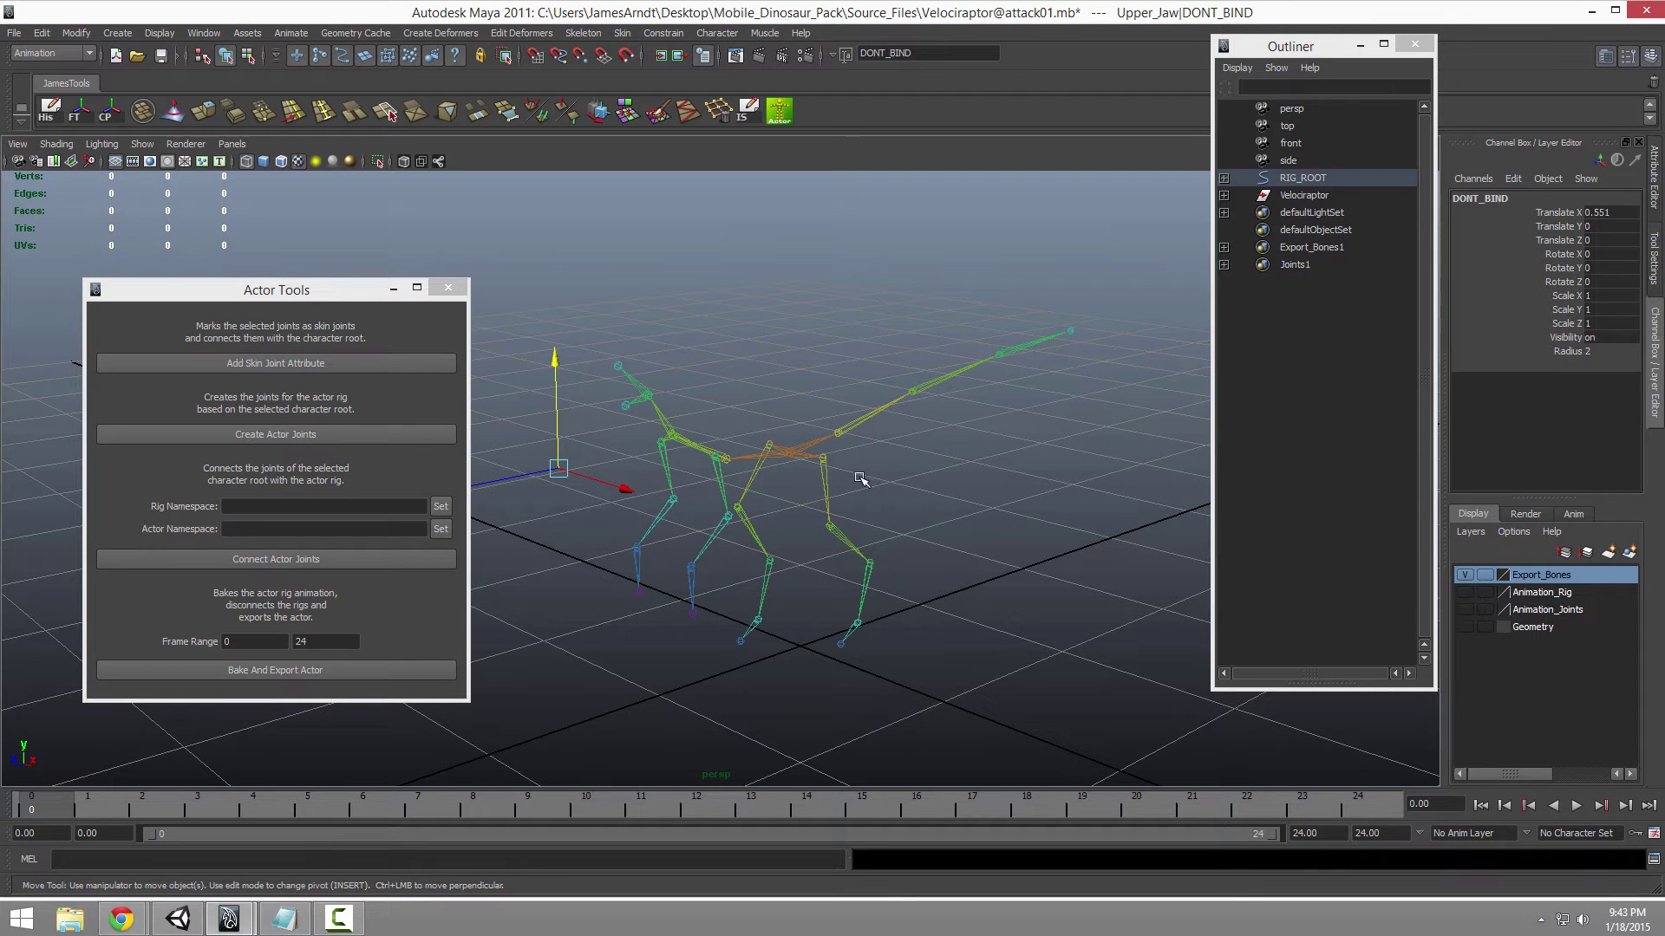
{"action": "left_click", "coordinate": [620, 368]}
{"action": "key", "text": "f"}
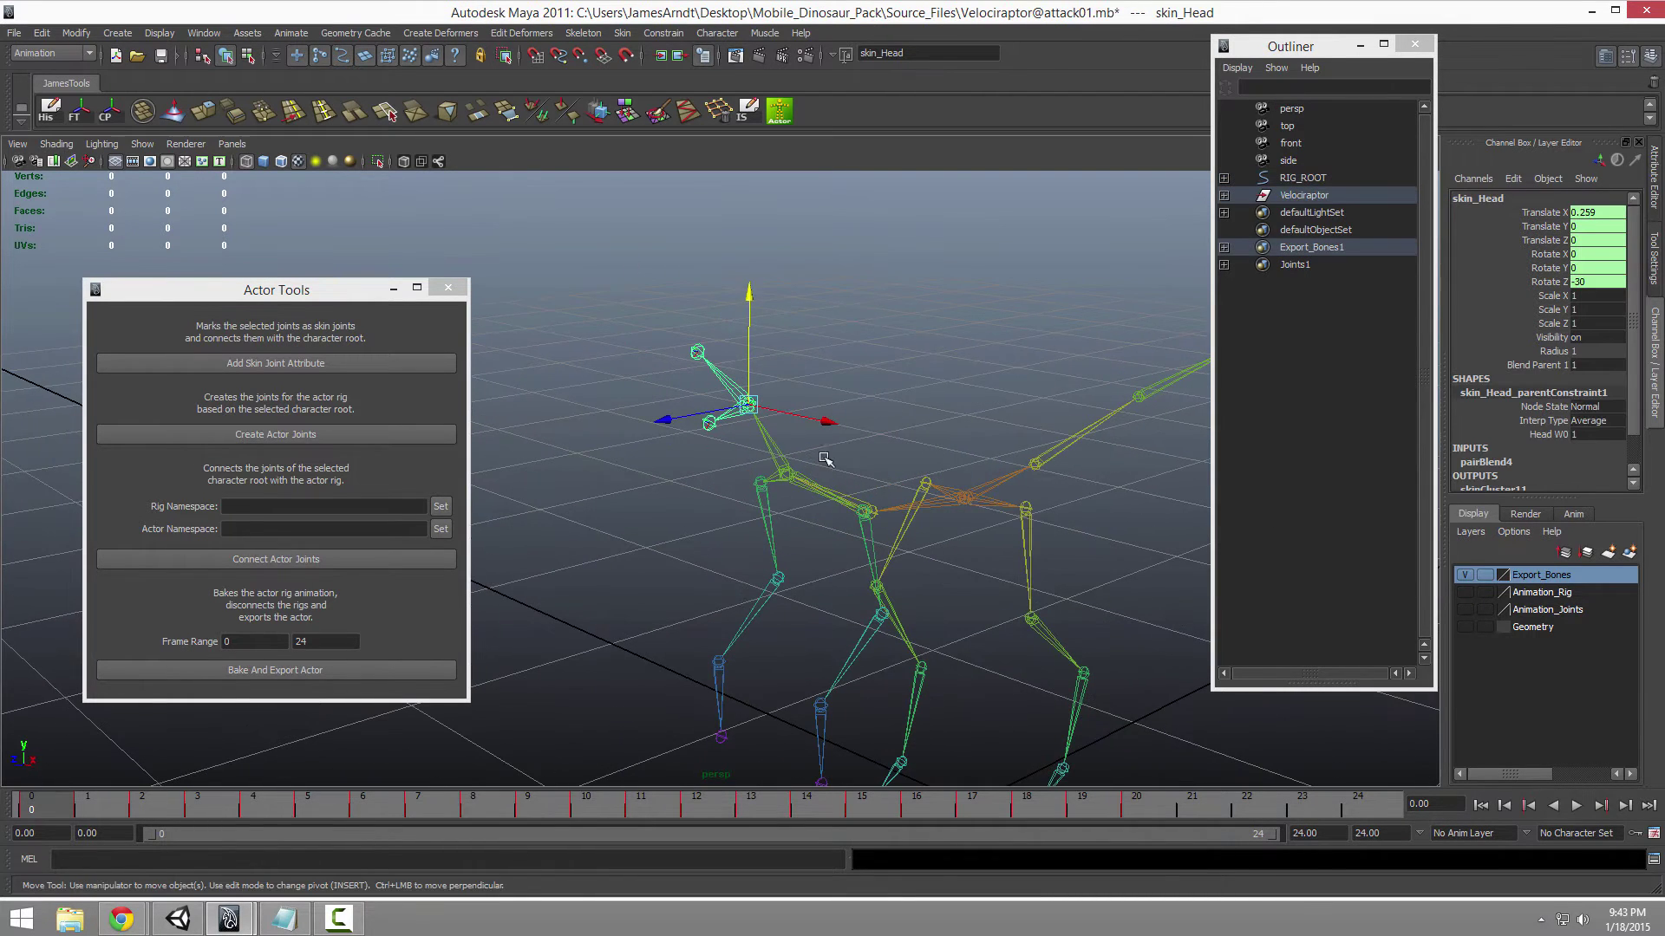
{"action": "left_click_drag", "start_coordinate": [86, 806], "coordinate": [3, 735]}
Step: Show the Animation_Rig, Animation_Joints and Geometry layers together with the export bones
{"action": "left_click", "coordinate": [1464, 592]}
{"action": "left_click", "coordinate": [1465, 609]}
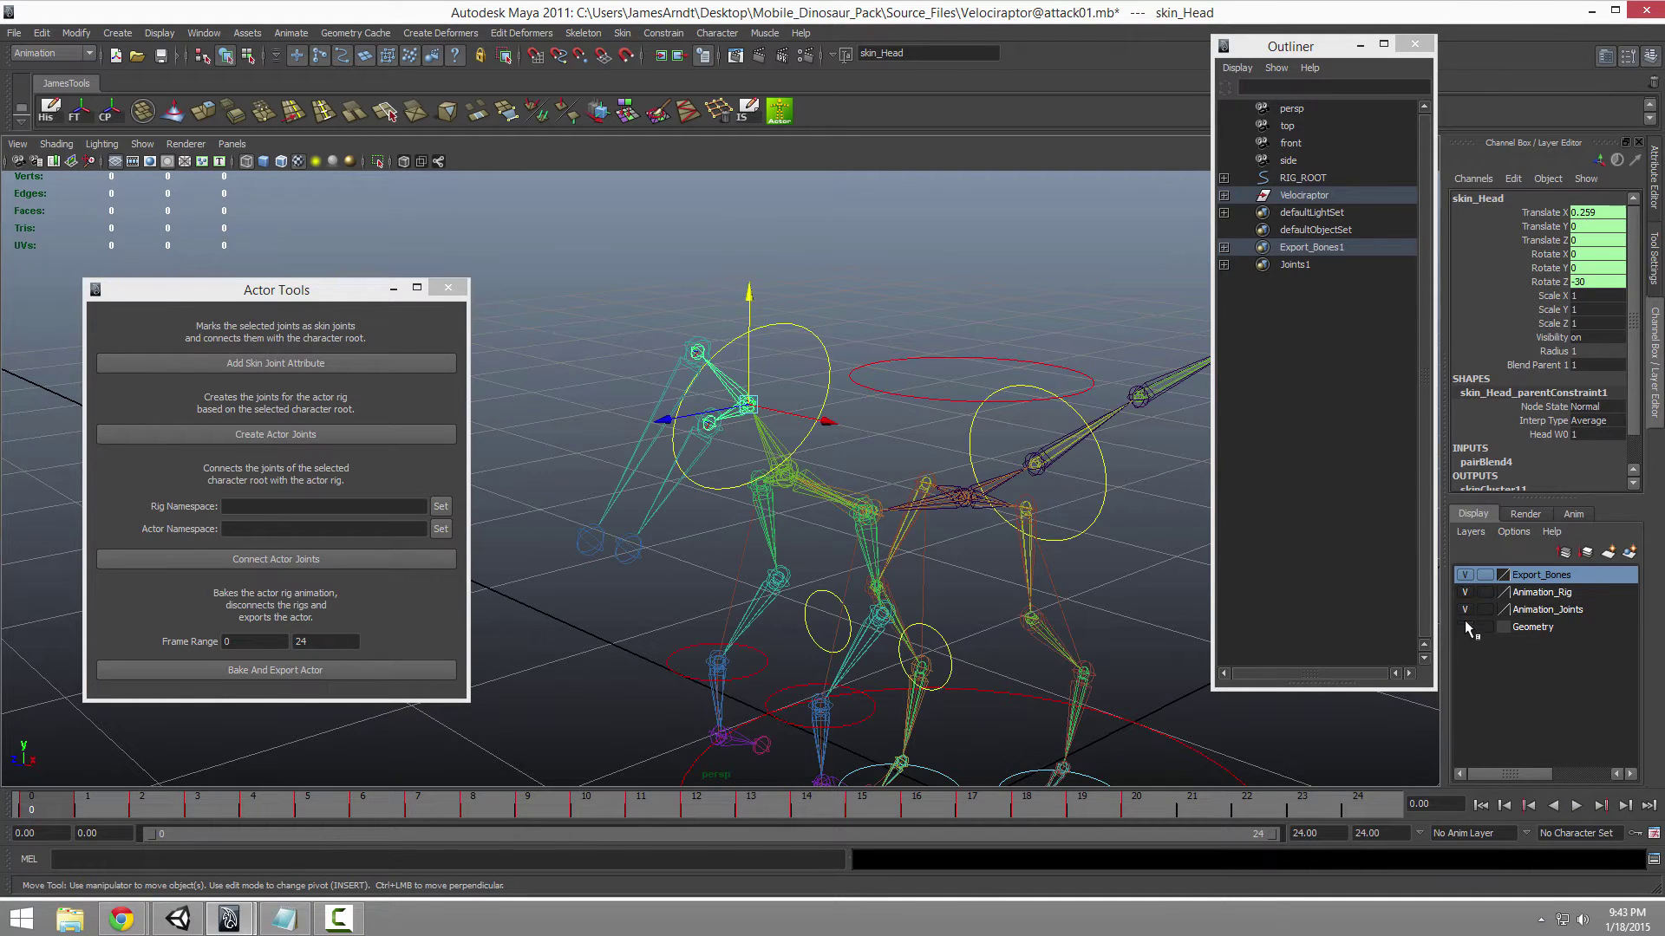
{"action": "left_click", "coordinate": [1465, 627]}
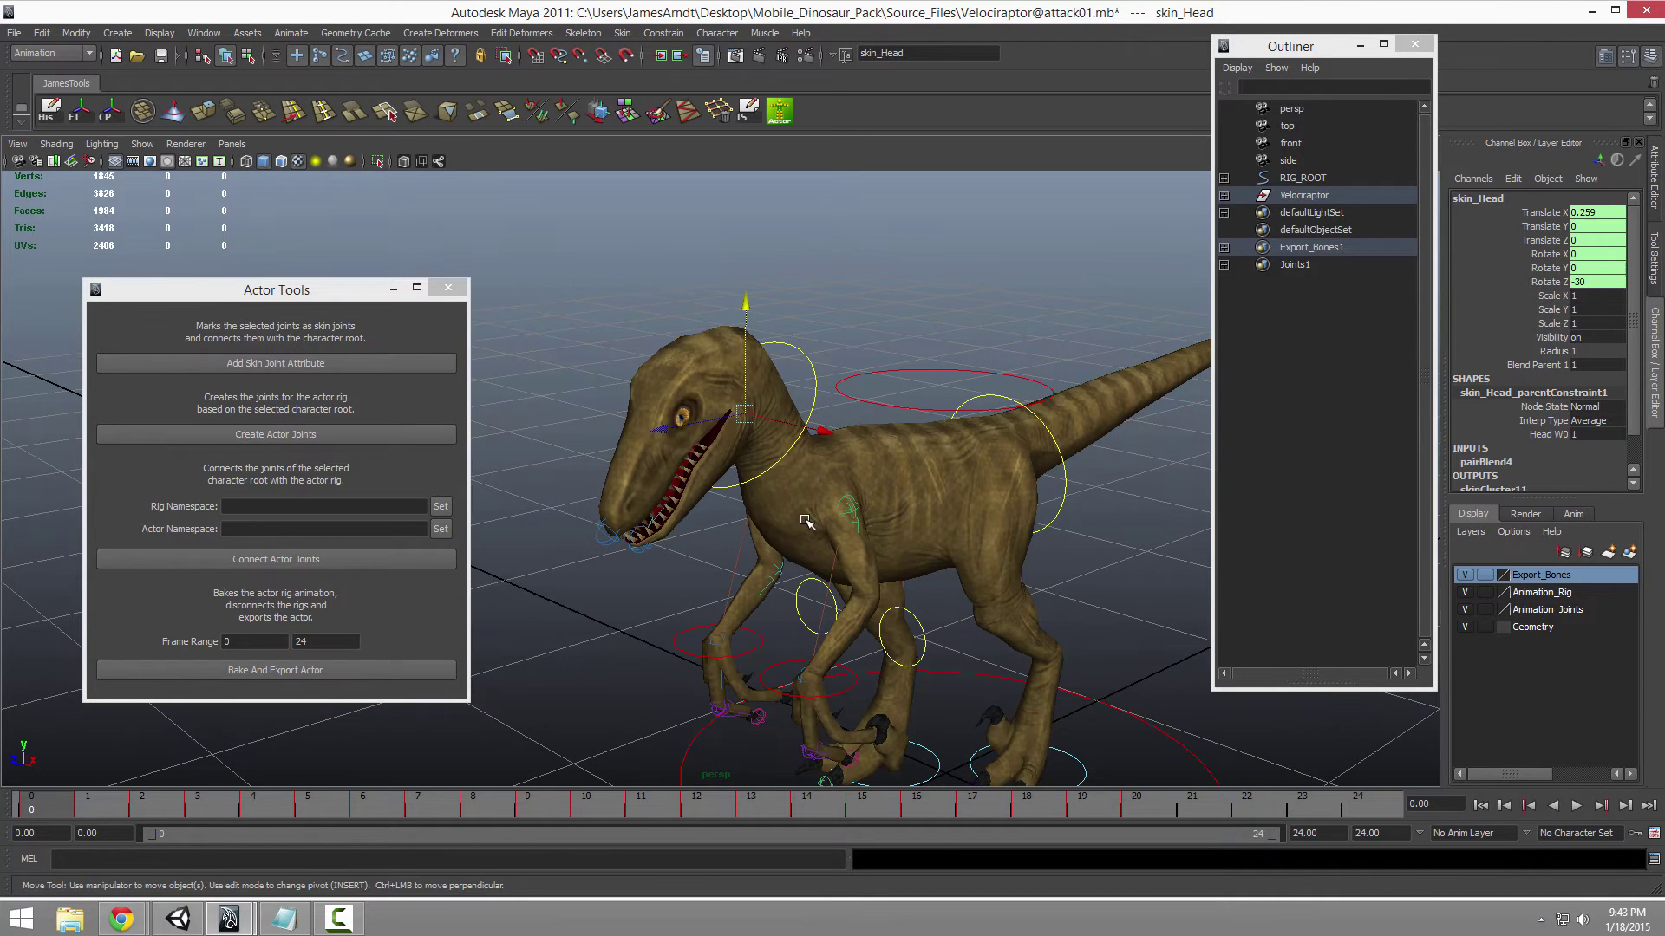
{"action": "scroll", "coordinate": [1027, 460], "scroll_direction": "down", "scroll_amount": 1}
{"action": "key", "text": "alt+Tab"}
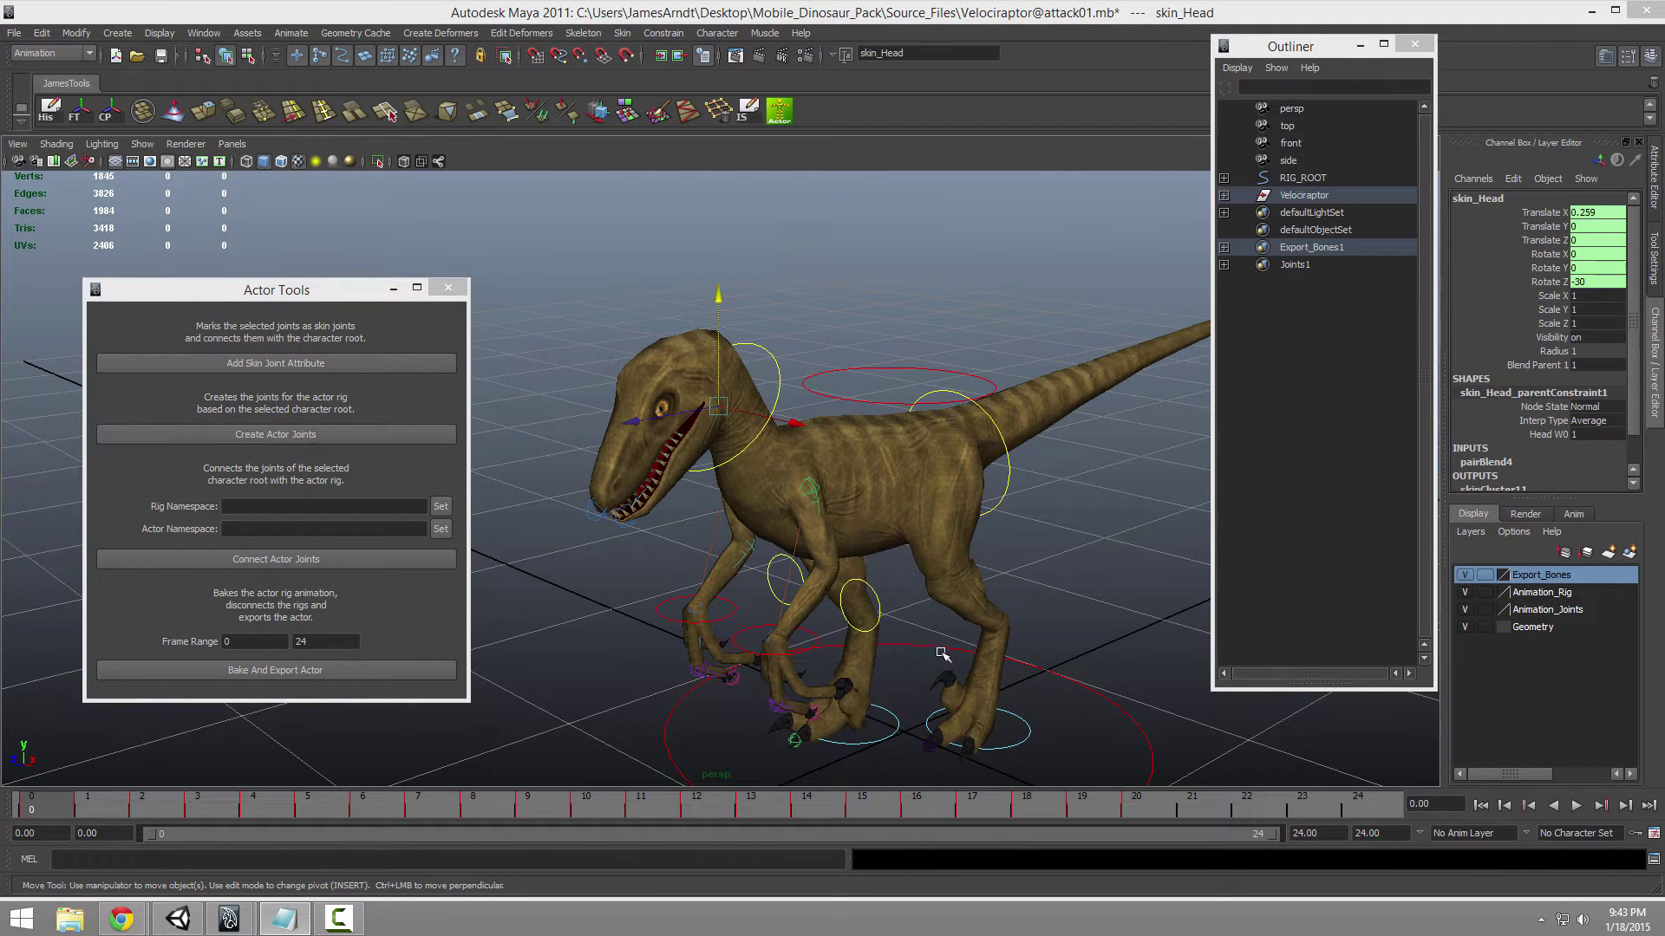
Step: Select the RIG_ROOT control on the ground around the velociraptor's feet
{"action": "left_click_drag", "start_coordinate": [944, 651], "coordinate": [966, 602], "text": "alt"}
{"action": "left_click", "coordinate": [977, 604]}
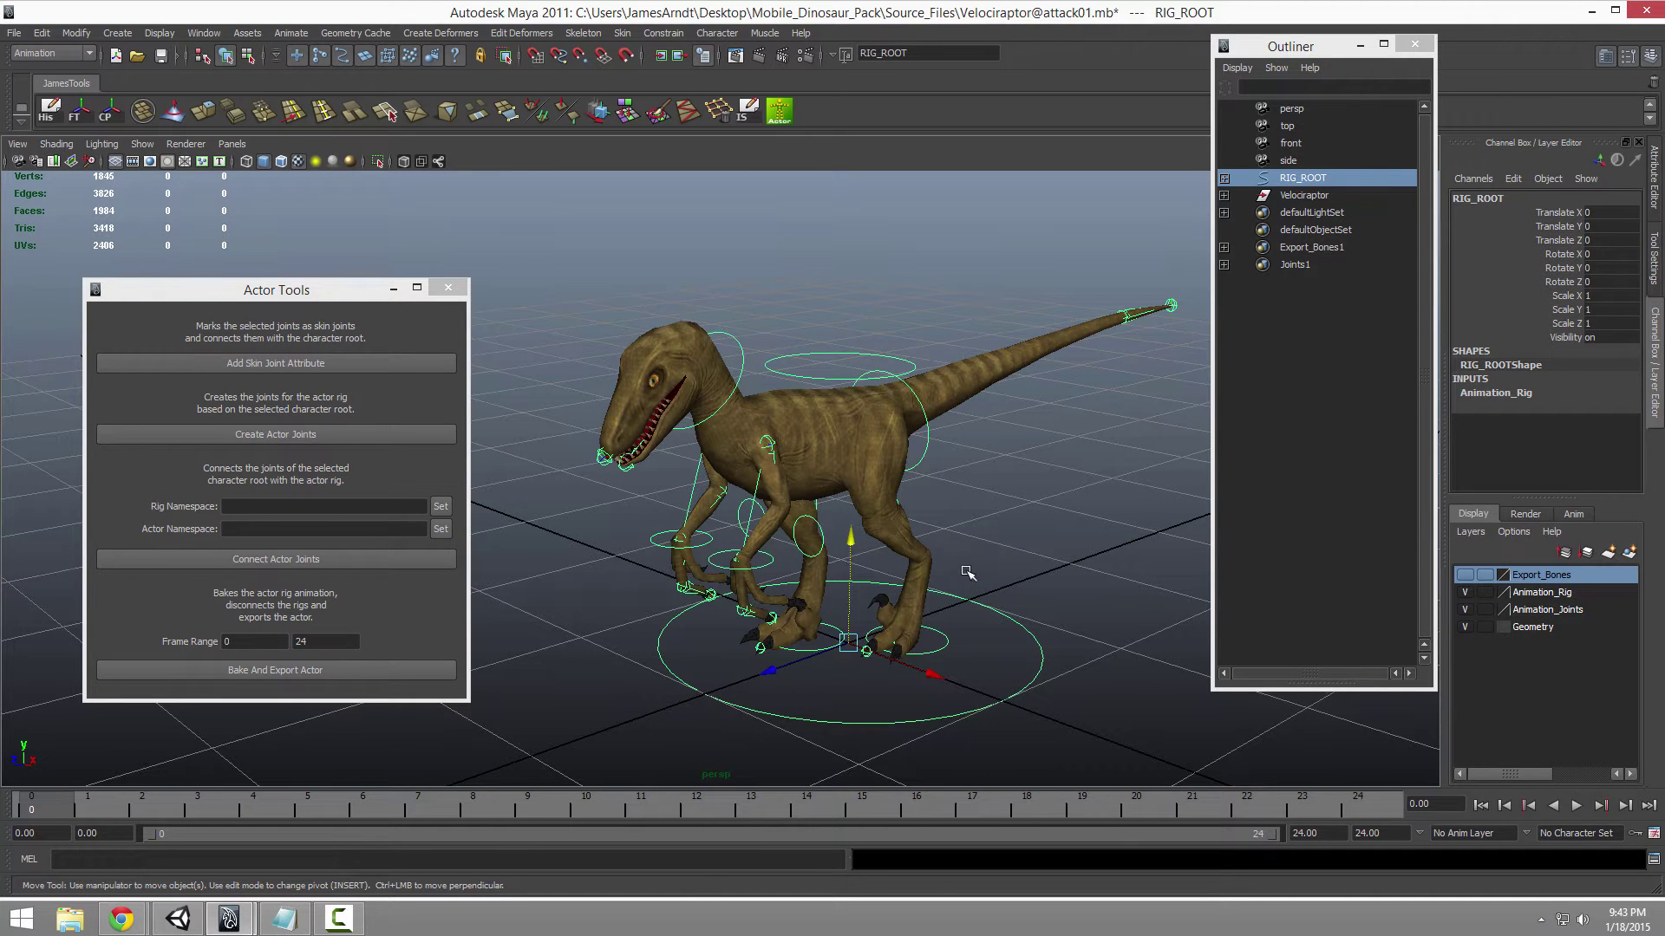
{"action": "mouse_move", "coordinate": [964, 566]}
{"action": "left_mouse_down", "text": "alt"}
{"action": "mouse_move", "coordinate": [950, 529]}
{"action": "mouse_move", "coordinate": [973, 555]}
{"action": "left_mouse_up", "text": "alt"}
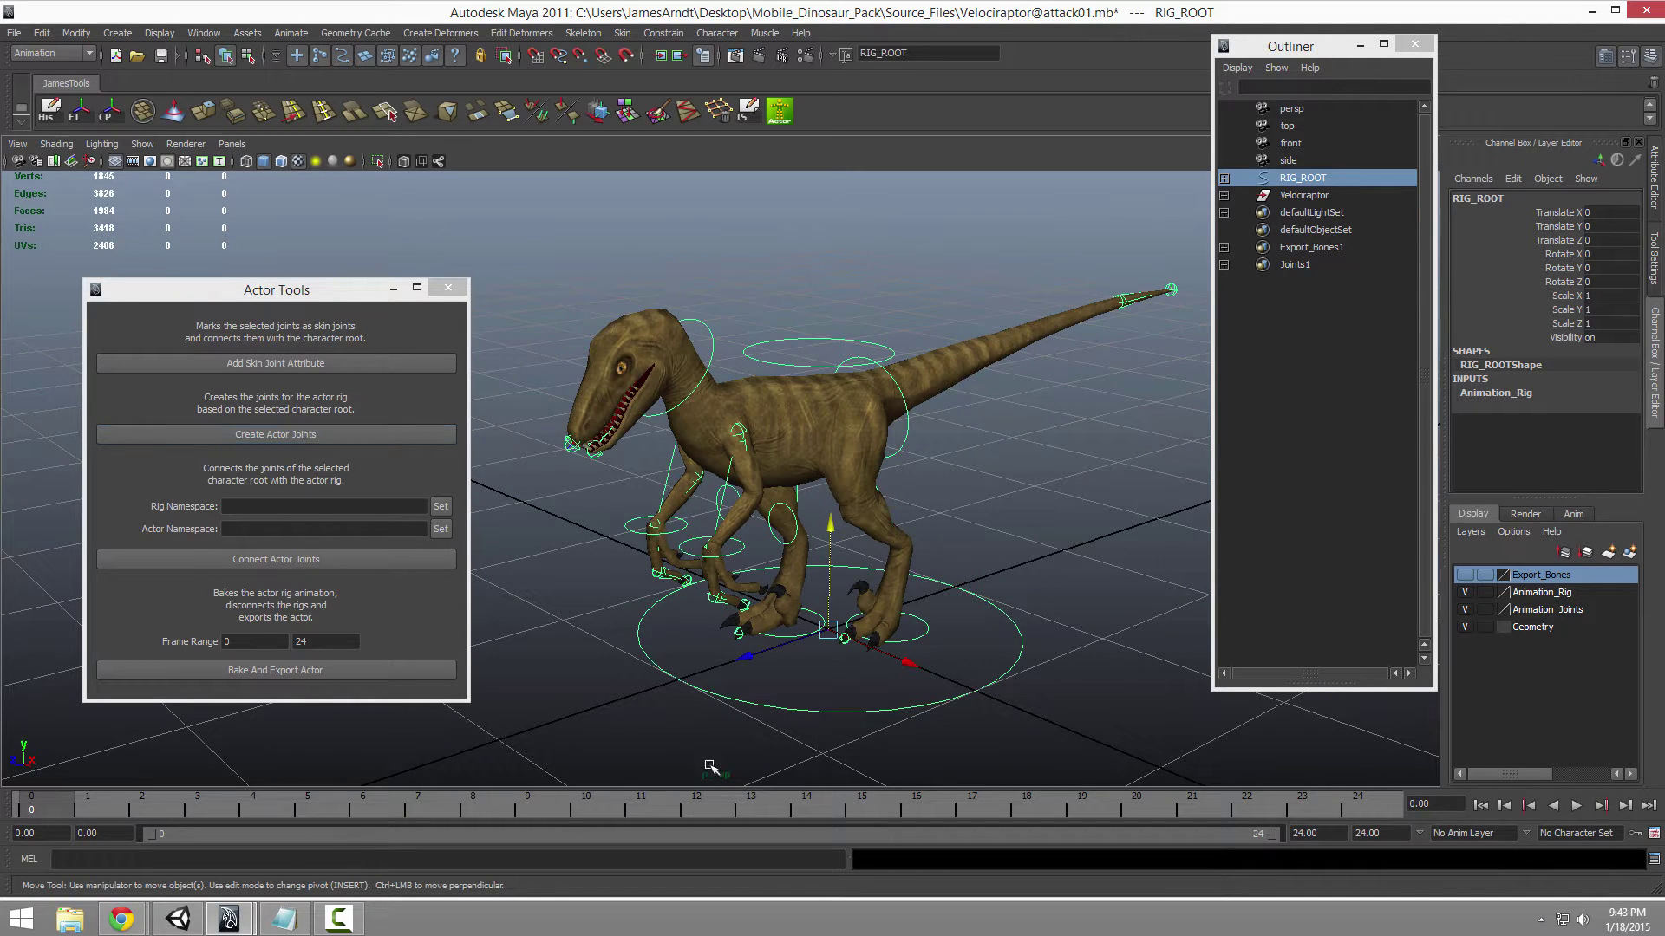
{"action": "middle_click_drag", "start_coordinate": [906, 663], "coordinate": [909, 661], "text": "alt"}
Step: Hide the Animation_Rig, Animation_Joints and Geometry layers, and select the skin_Root export bone
{"action": "left_click", "coordinate": [1466, 592]}
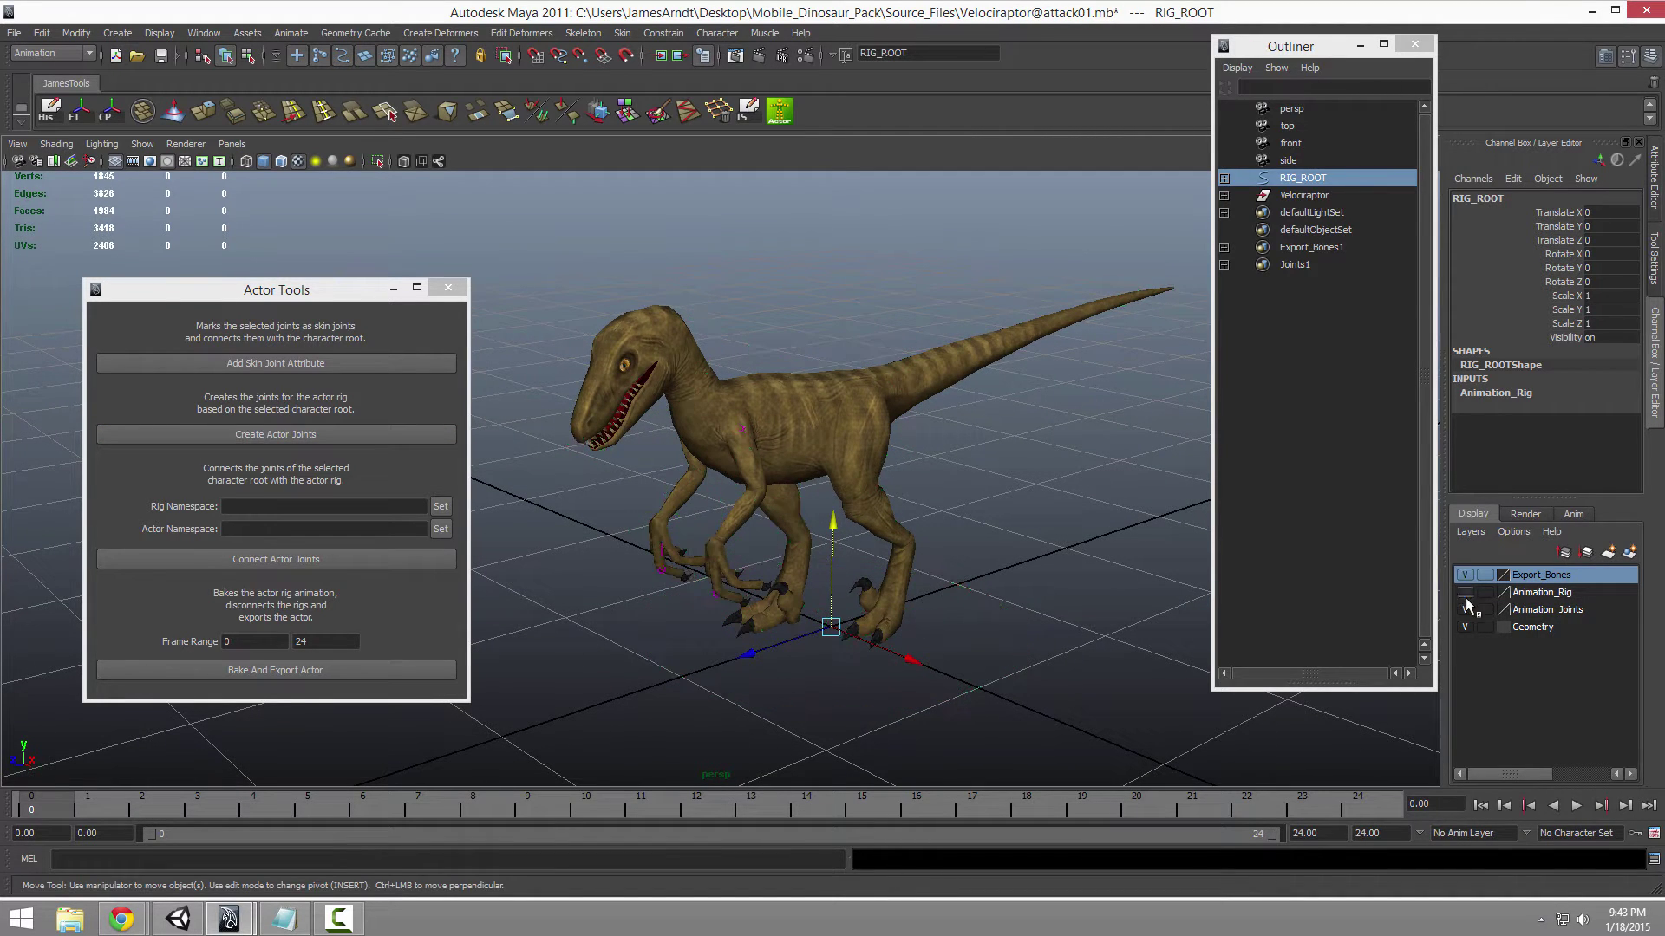
{"action": "left_click", "coordinate": [1465, 627]}
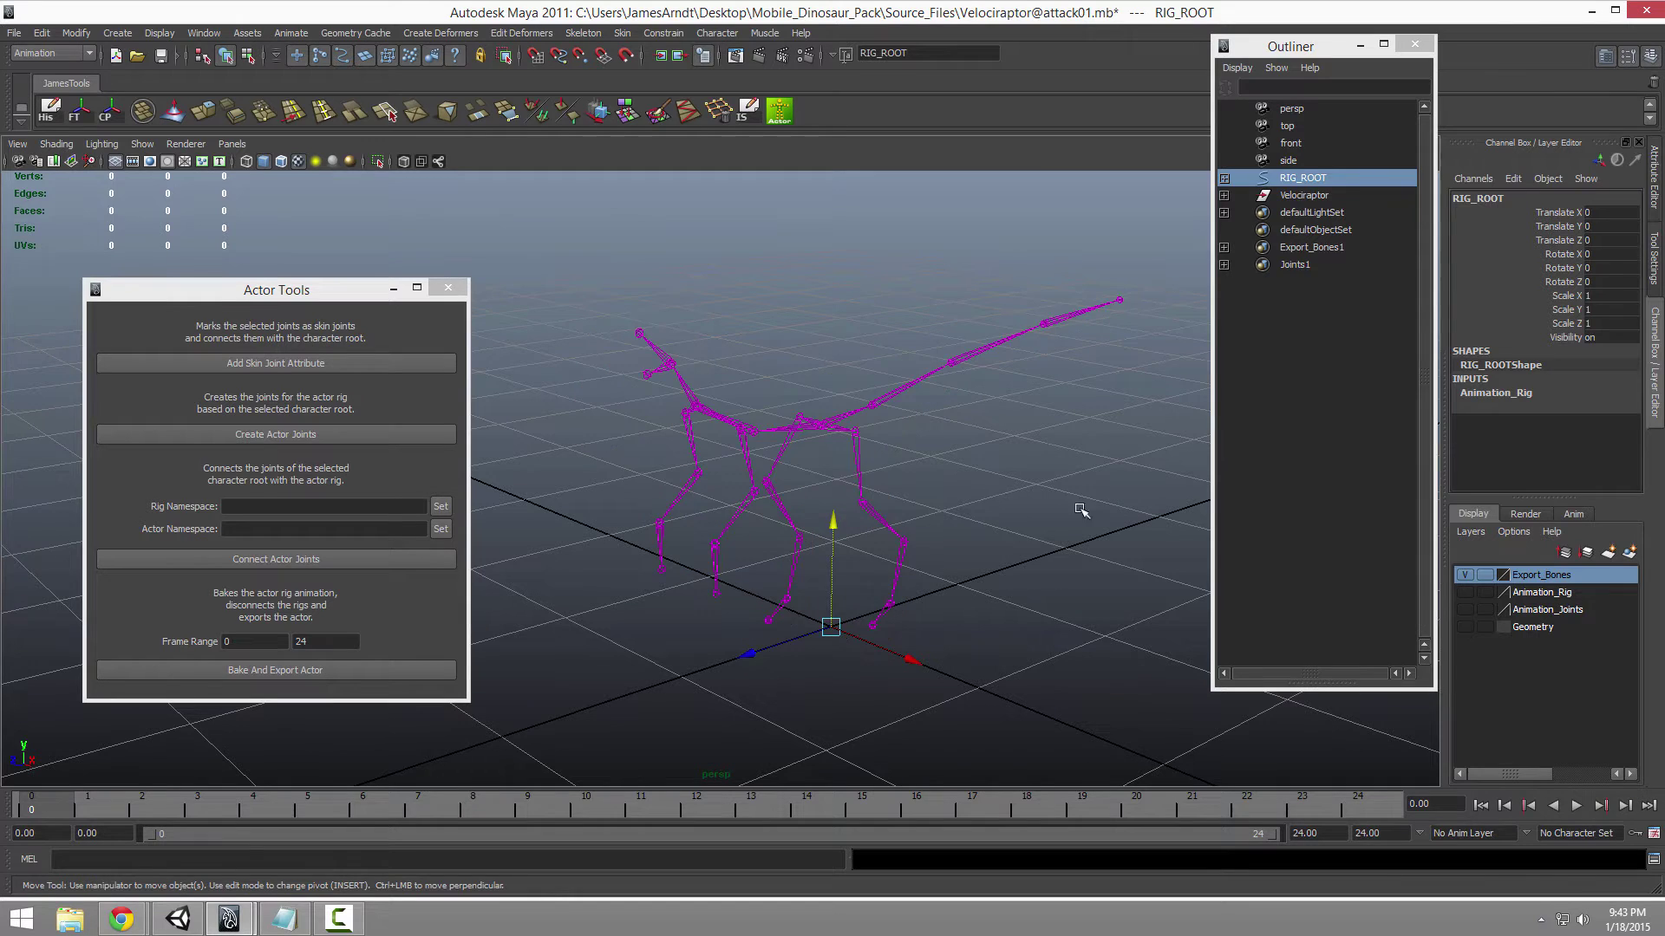
{"action": "left_click", "coordinate": [824, 423]}
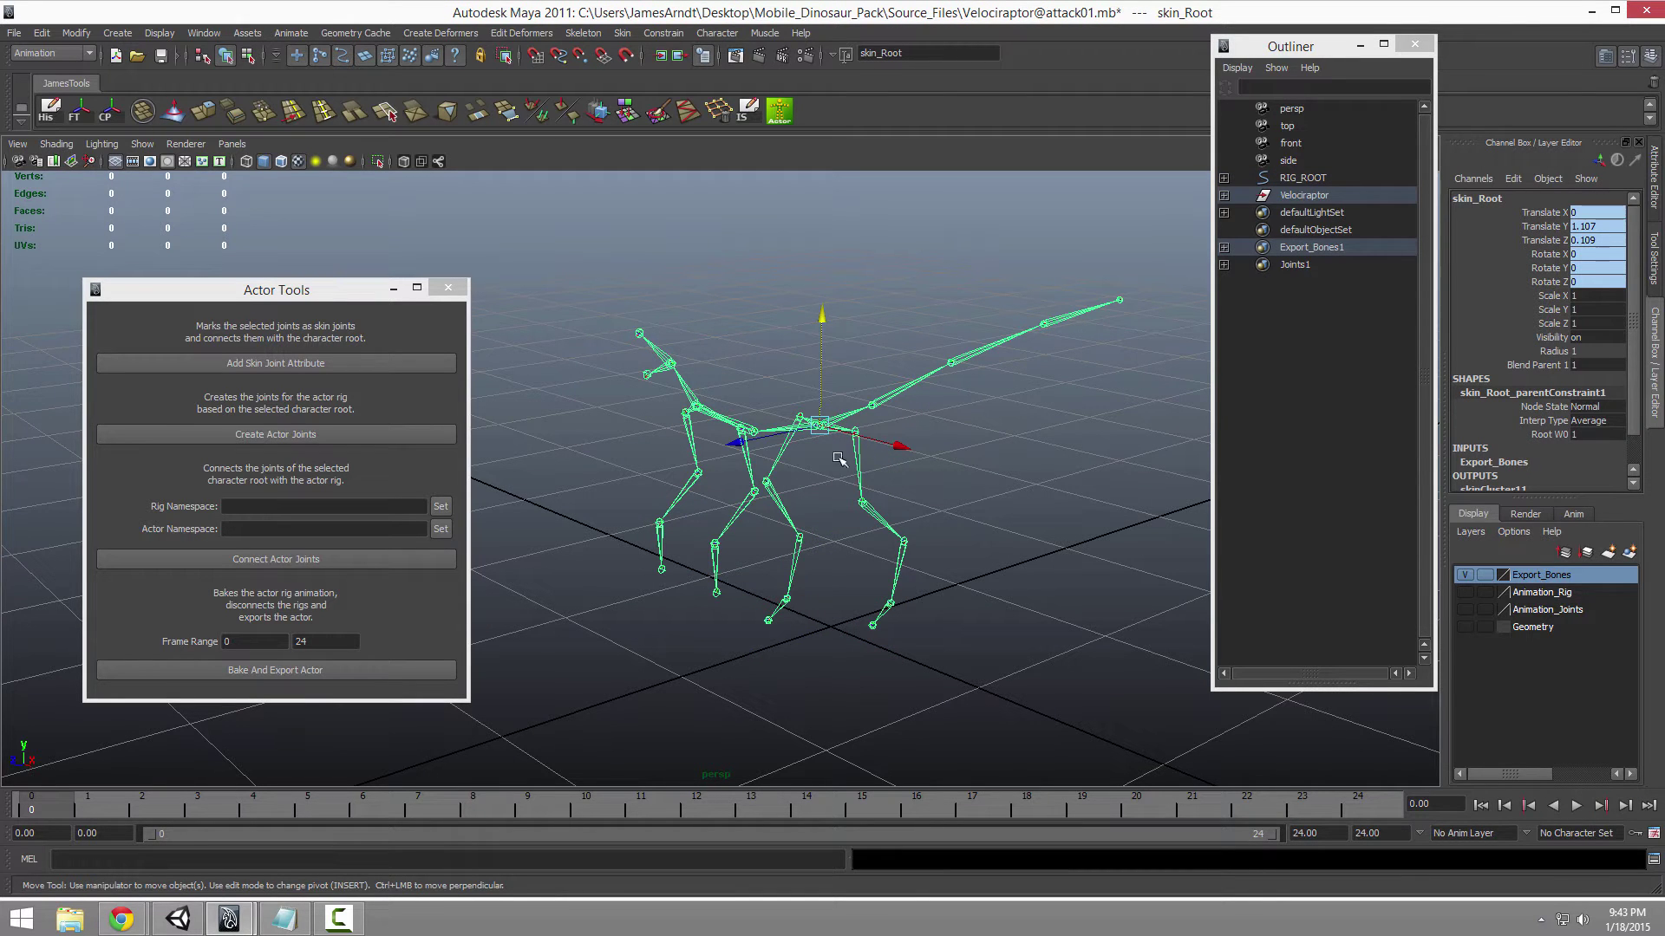
Step: Show the Animation_Rig and Animation_Joints layers over the export bones and compare the overlapping skeletons
{"action": "scroll", "coordinate": [771, 414], "scroll_direction": "up", "scroll_amount": 3}
{"action": "left_click", "coordinate": [1465, 592]}
{"action": "left_click", "coordinate": [1468, 610]}
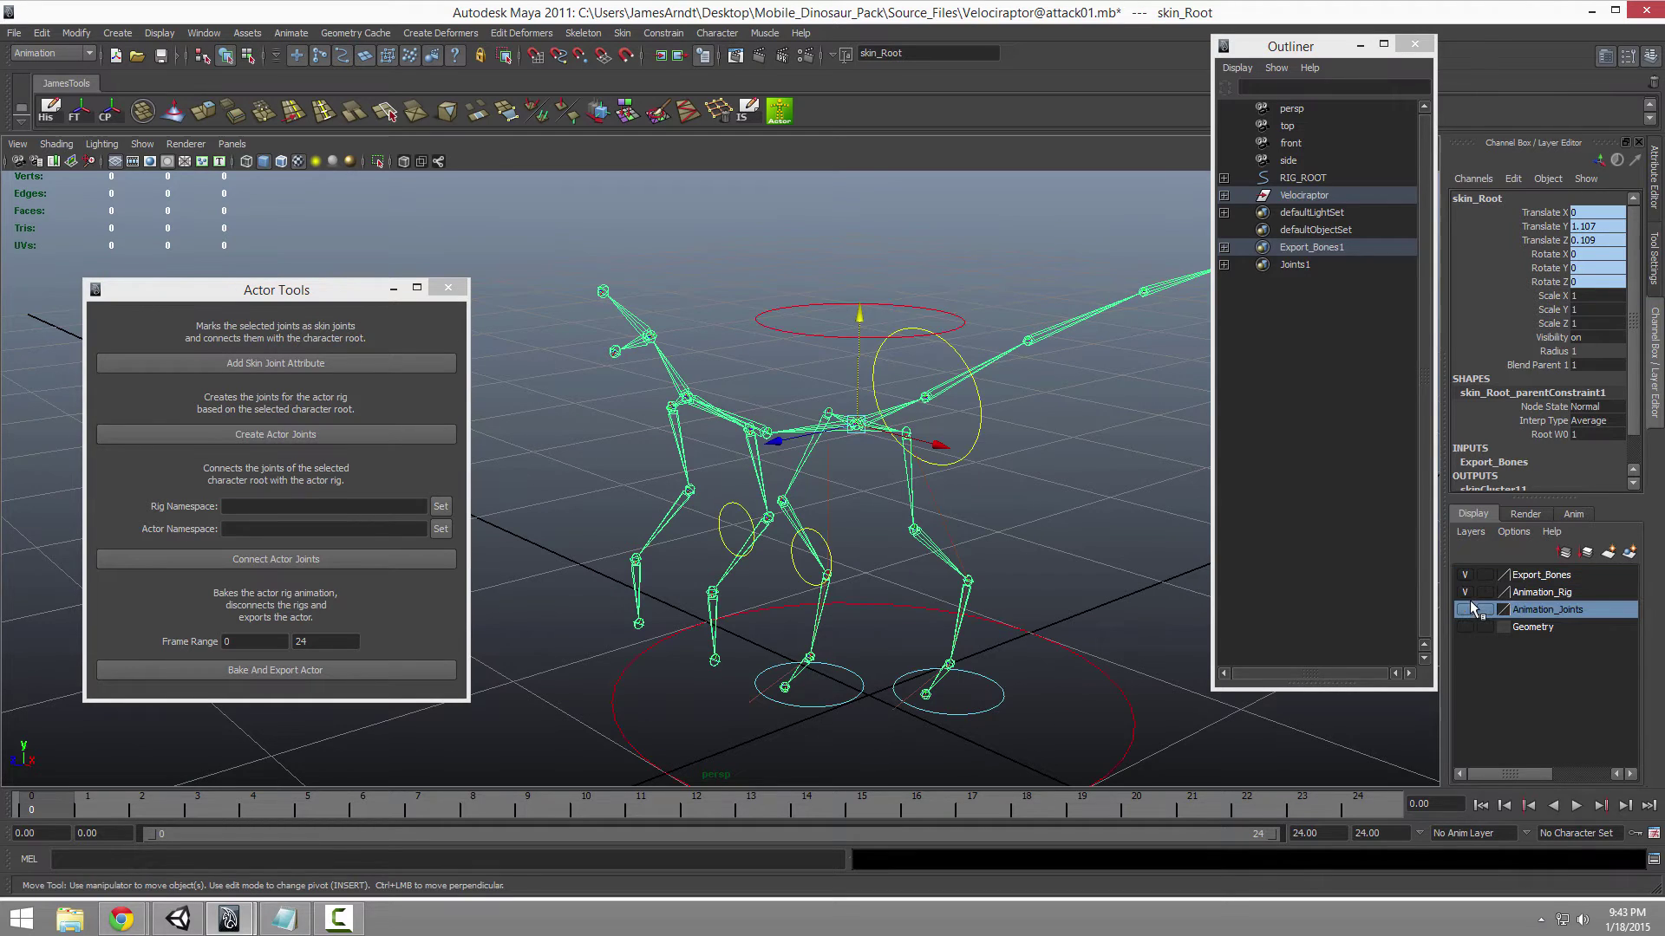
{"action": "left_click", "coordinate": [1465, 610]}
{"action": "scroll", "coordinate": [791, 434], "scroll_direction": "up", "scroll_amount": 3}
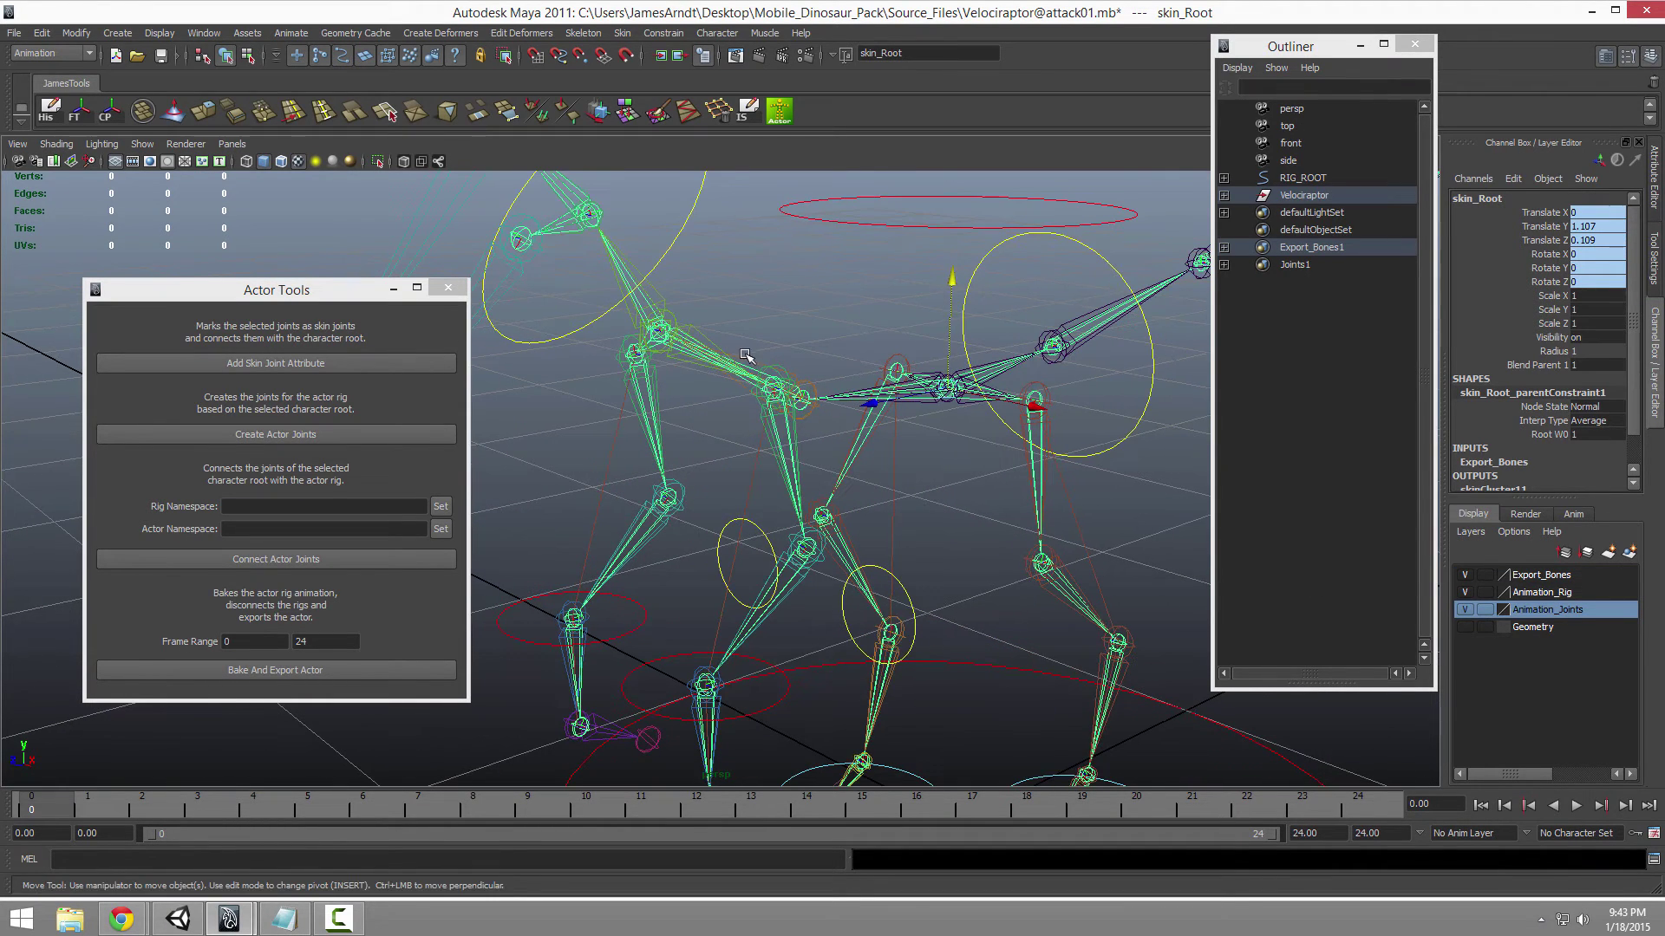
{"action": "scroll", "coordinate": [781, 402], "scroll_direction": "down", "scroll_amount": 5}
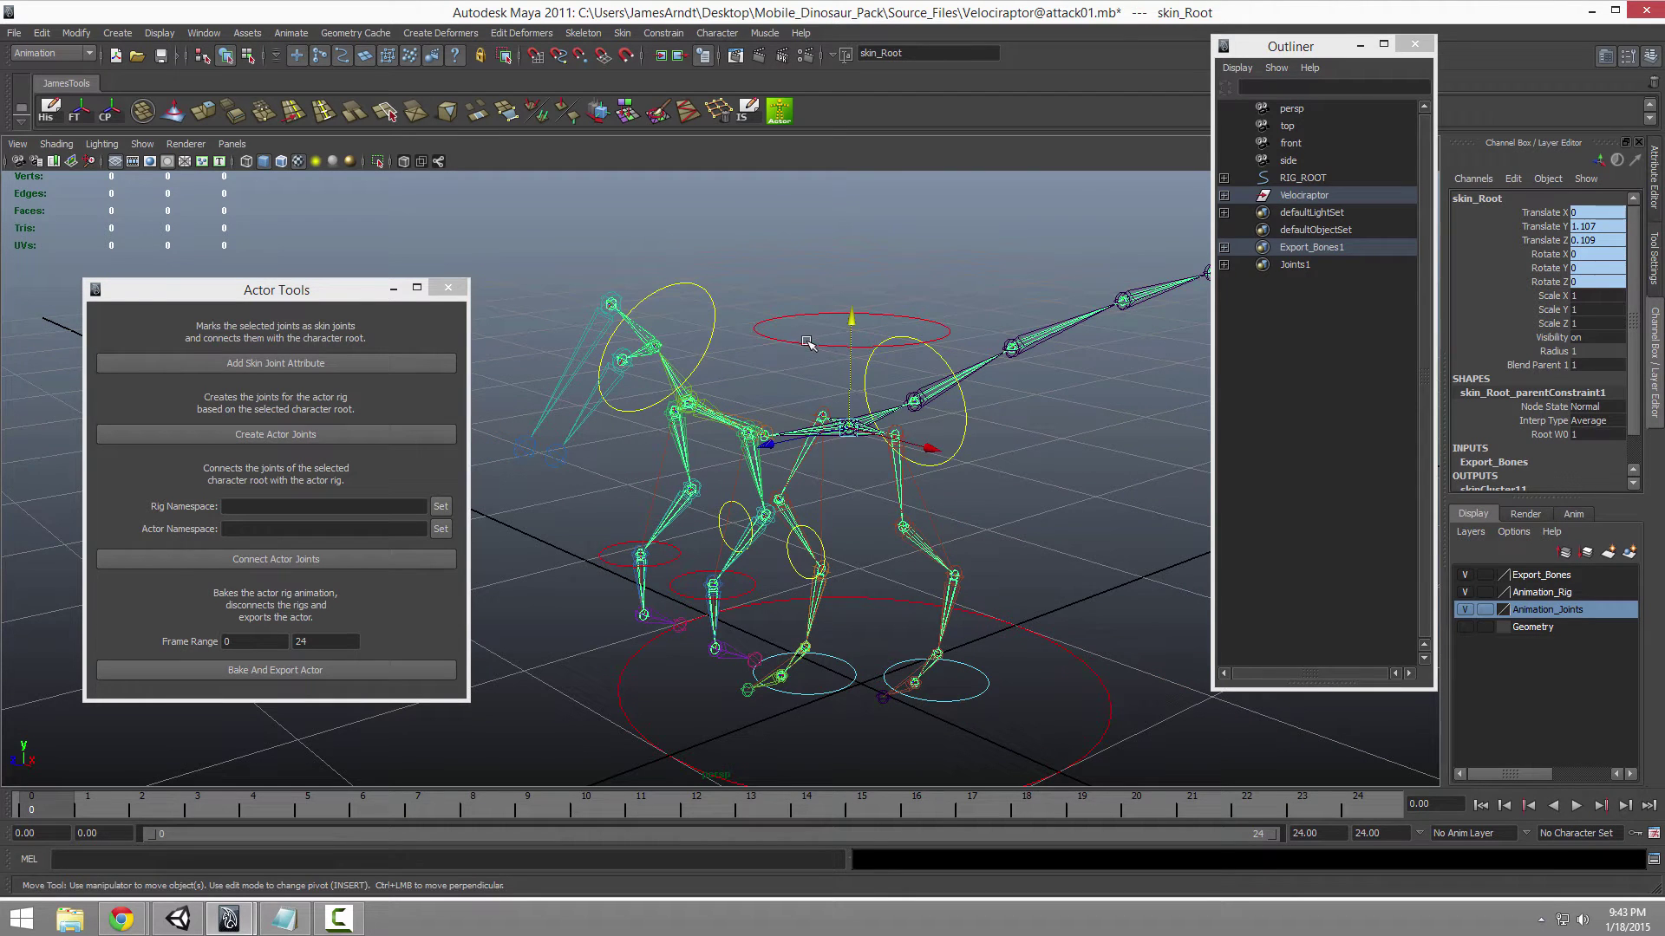
Step: Try lowering Upper_Body_Control to drive the animation joints and export bones, and undo the move
{"action": "left_click", "coordinate": [806, 342]}
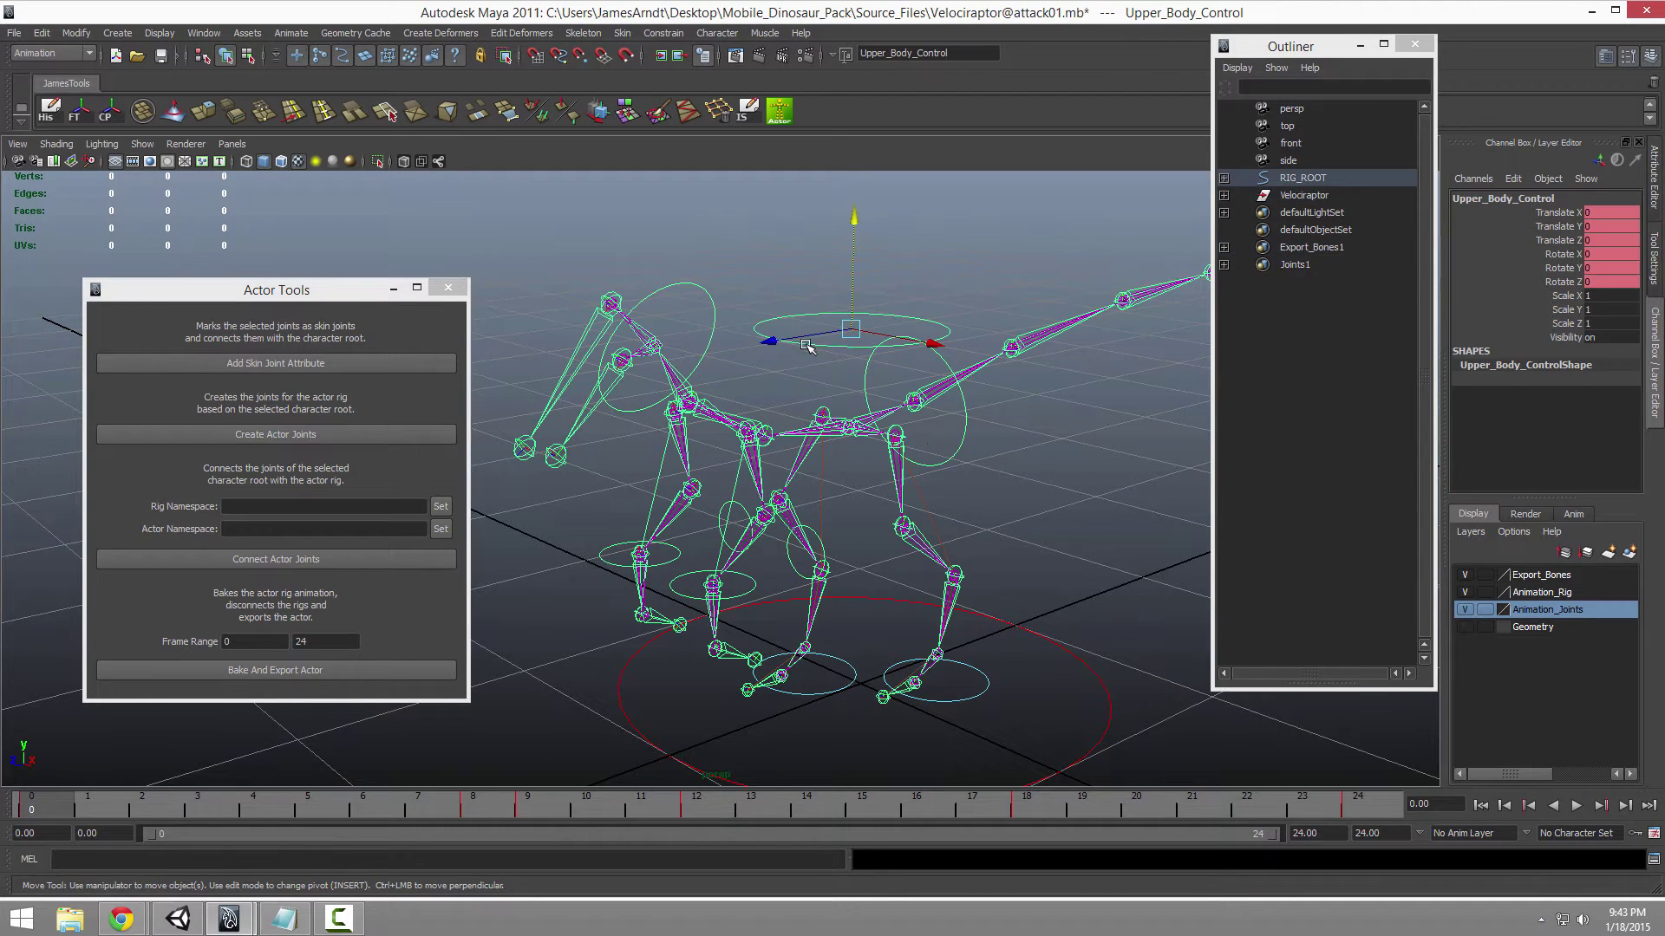
{"action": "left_click_drag", "start_coordinate": [853, 219], "coordinate": [833, 259]}
{"action": "key", "text": "ctrl+z"}
{"action": "scroll", "coordinate": [834, 356], "scroll_direction": "down", "scroll_amount": 2}
{"action": "key", "text": "ctrl+z"}
{"action": "left_click_drag", "start_coordinate": [891, 349], "coordinate": [892, 344], "text": "alt"}
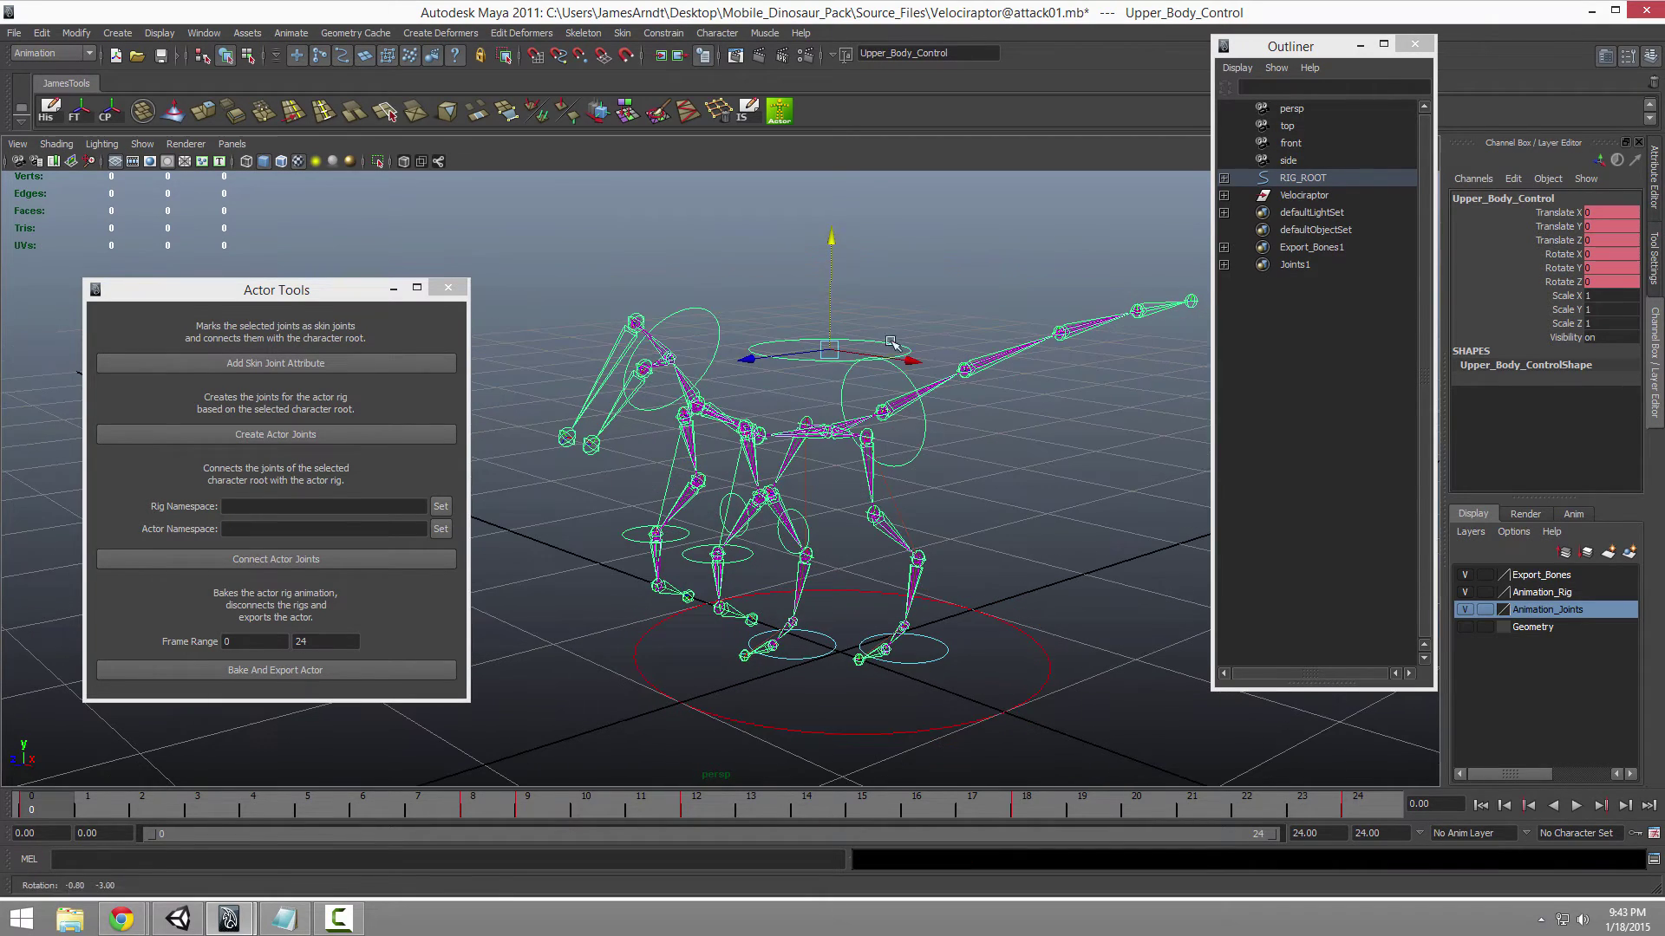
Step: Hide the Animation_Rig and Animation_Joints layers, and scrub the timeline to review the export bones alone
{"action": "left_click", "coordinate": [1464, 592]}
{"action": "left_click", "coordinate": [1464, 610]}
{"action": "left_click", "coordinate": [1519, 575]}
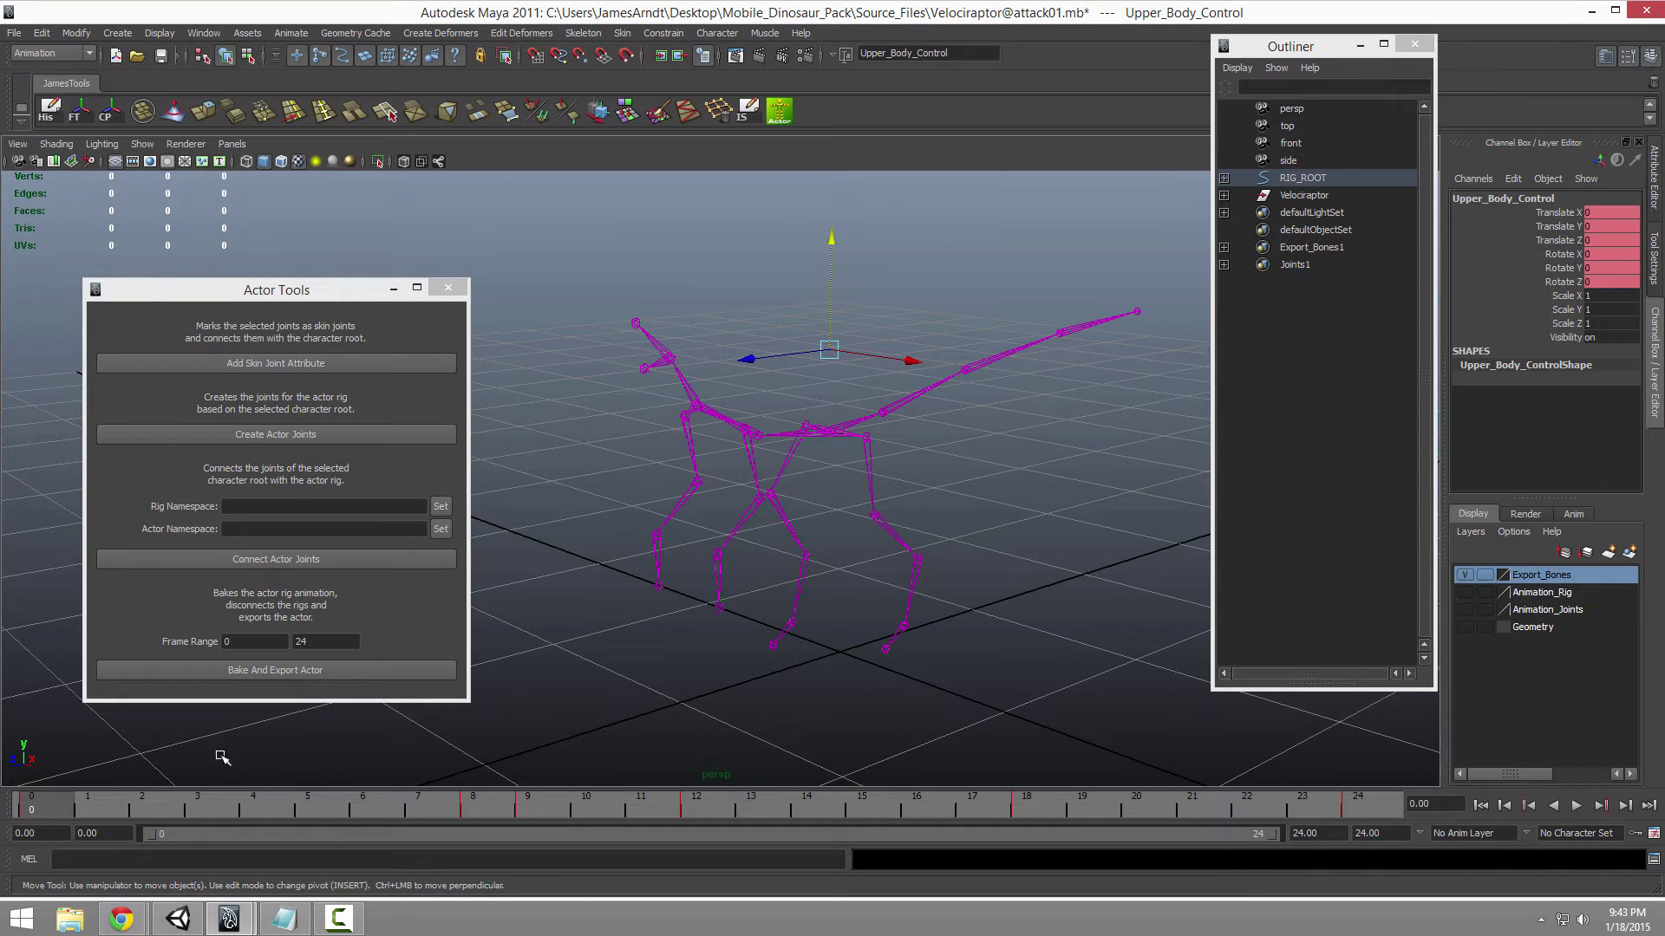
{"action": "left_click_drag", "start_coordinate": [180, 812], "coordinate": [1, 663]}
Step: Select skin_Root, try moving it slightly with only the export bones shown, and undo the move
{"action": "left_click", "coordinate": [855, 408]}
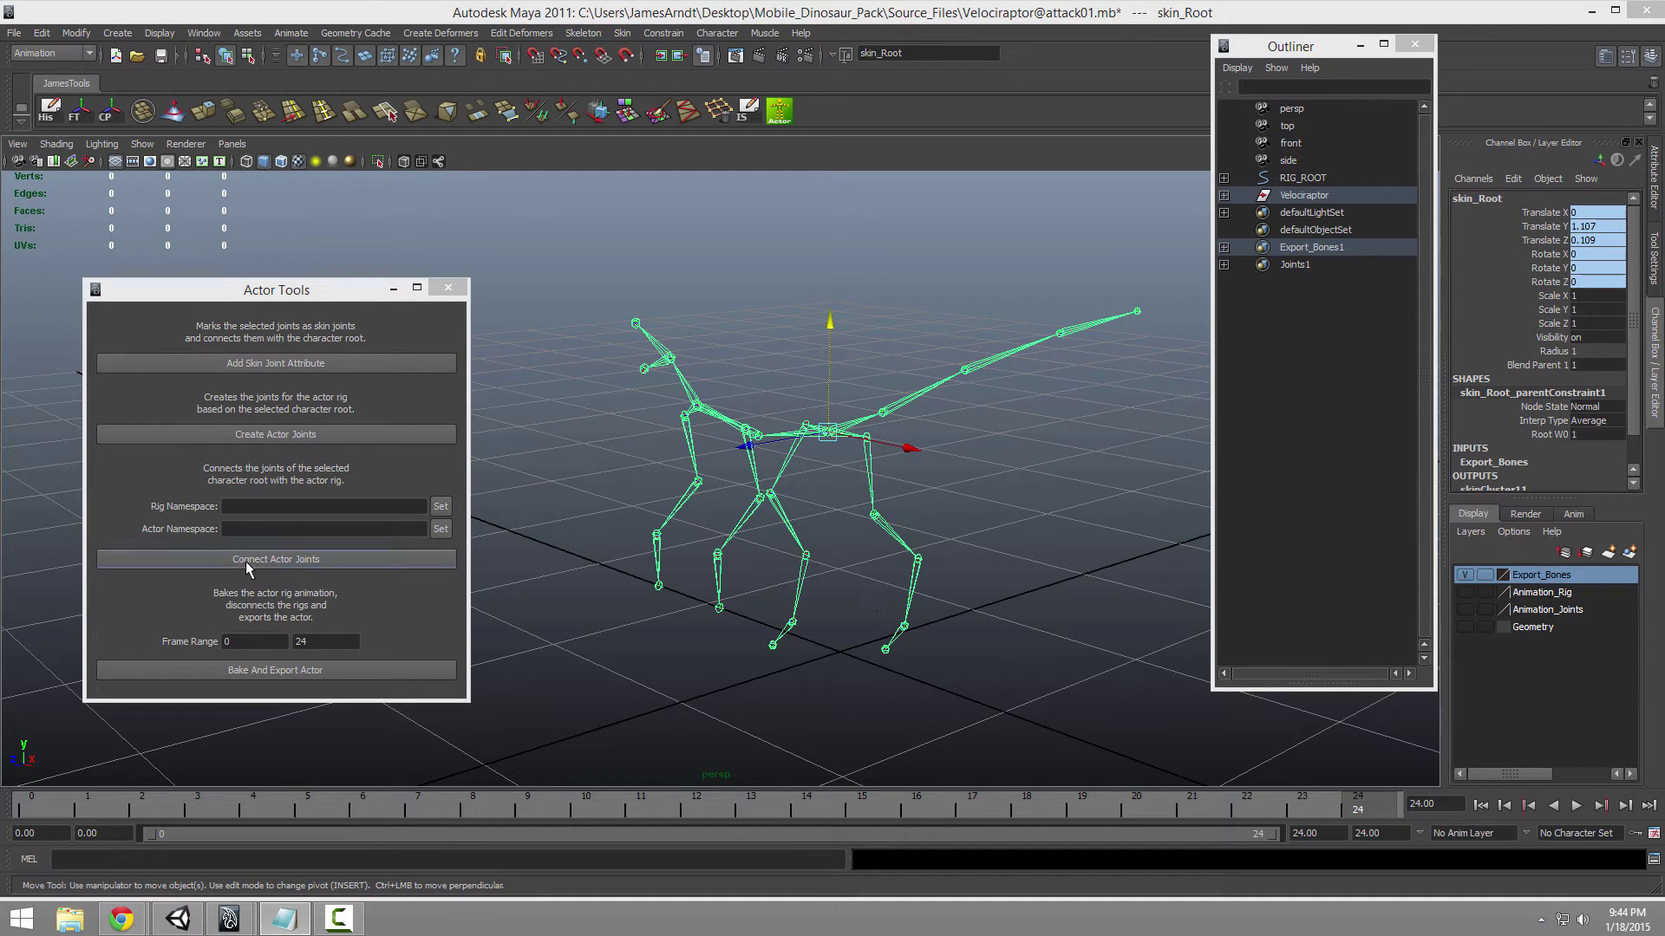
{"action": "middle_click_drag", "start_coordinate": [695, 481], "coordinate": [689, 506]}
{"action": "key", "text": "ctrl+z"}
{"action": "right_click_drag", "start_coordinate": [719, 490], "coordinate": [772, 551], "text": "alt"}
{"action": "left_click_drag", "start_coordinate": [774, 551], "coordinate": [793, 528]}
Step: Scrub the timeline from frame 0 to 24, and try Bake And Export Actor with skin_Root selected
{"action": "left_click", "coordinate": [244, 643]}
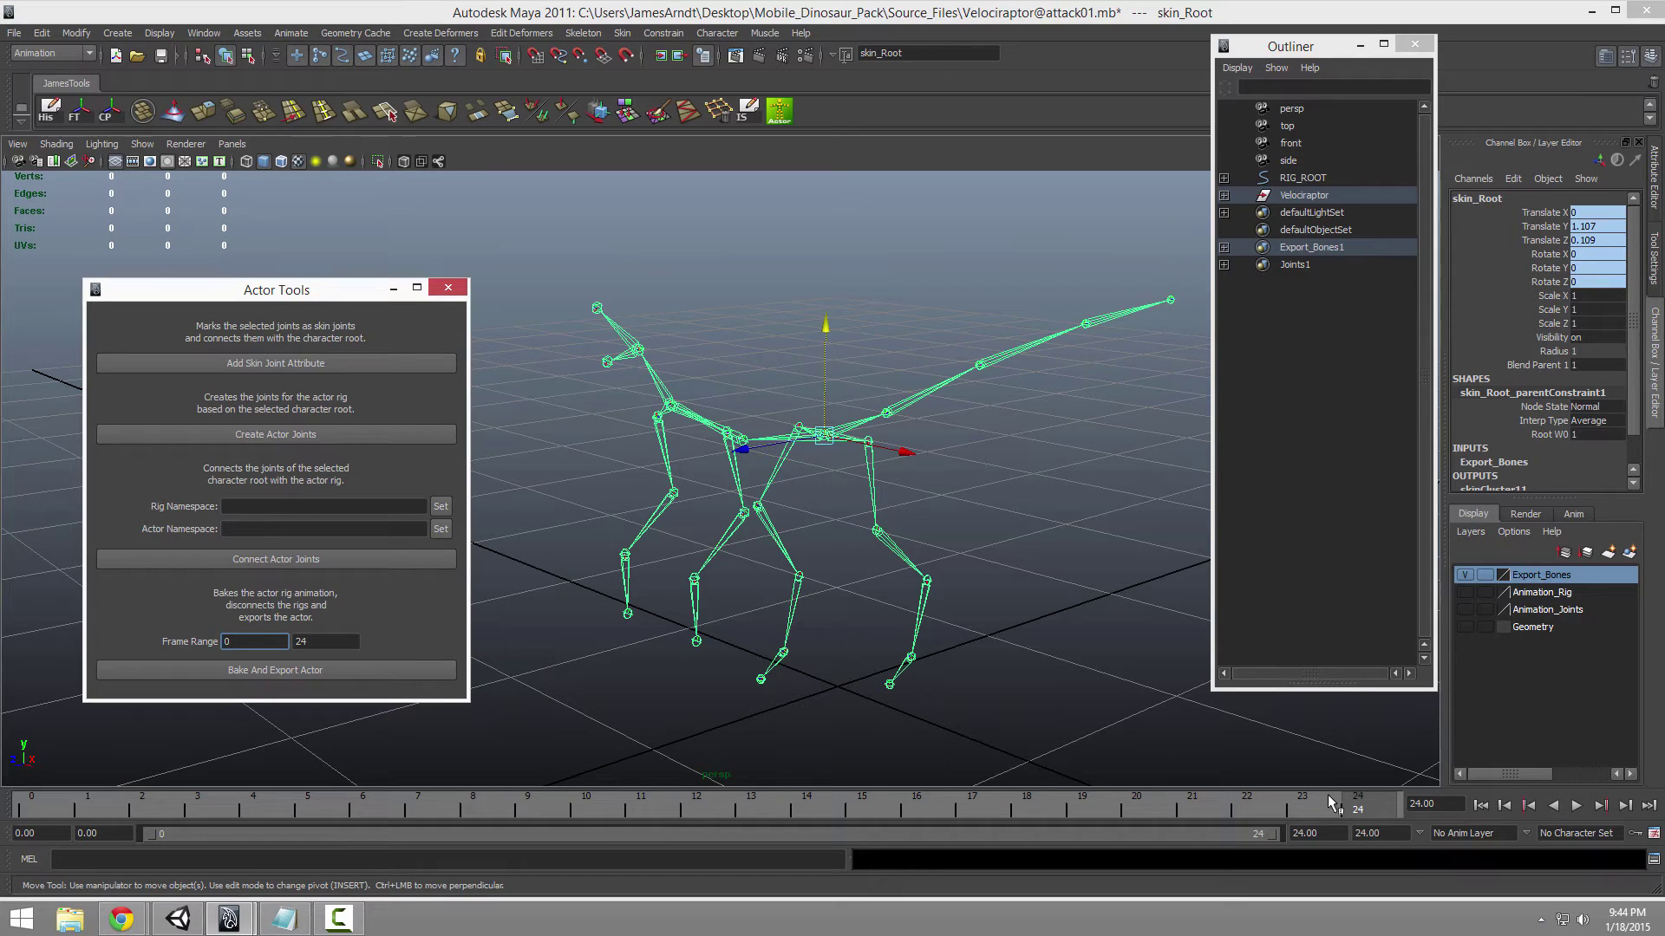
{"action": "left_click_drag", "start_coordinate": [47, 799], "coordinate": [1519, 817]}
{"action": "left_click", "coordinate": [304, 670]}
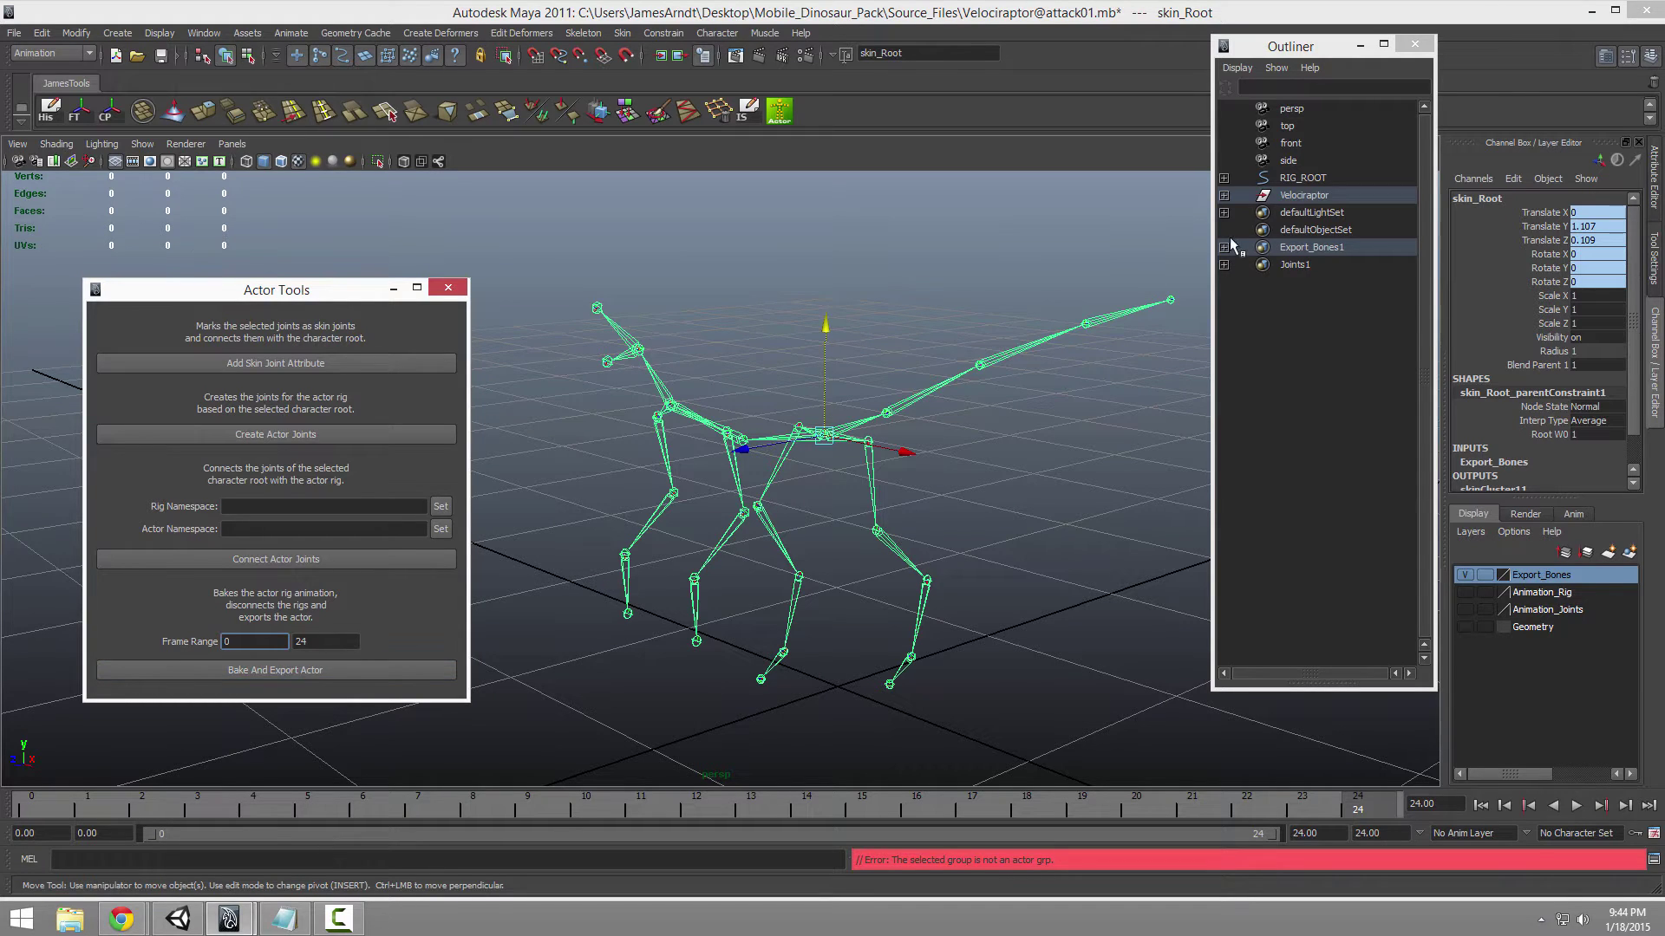
Step: Start Bake And Export Actor on the Velociraptor group, move the Publish Actor dialog clear of the skeleton, and cancel publishing
{"action": "left_click", "coordinate": [1292, 195]}
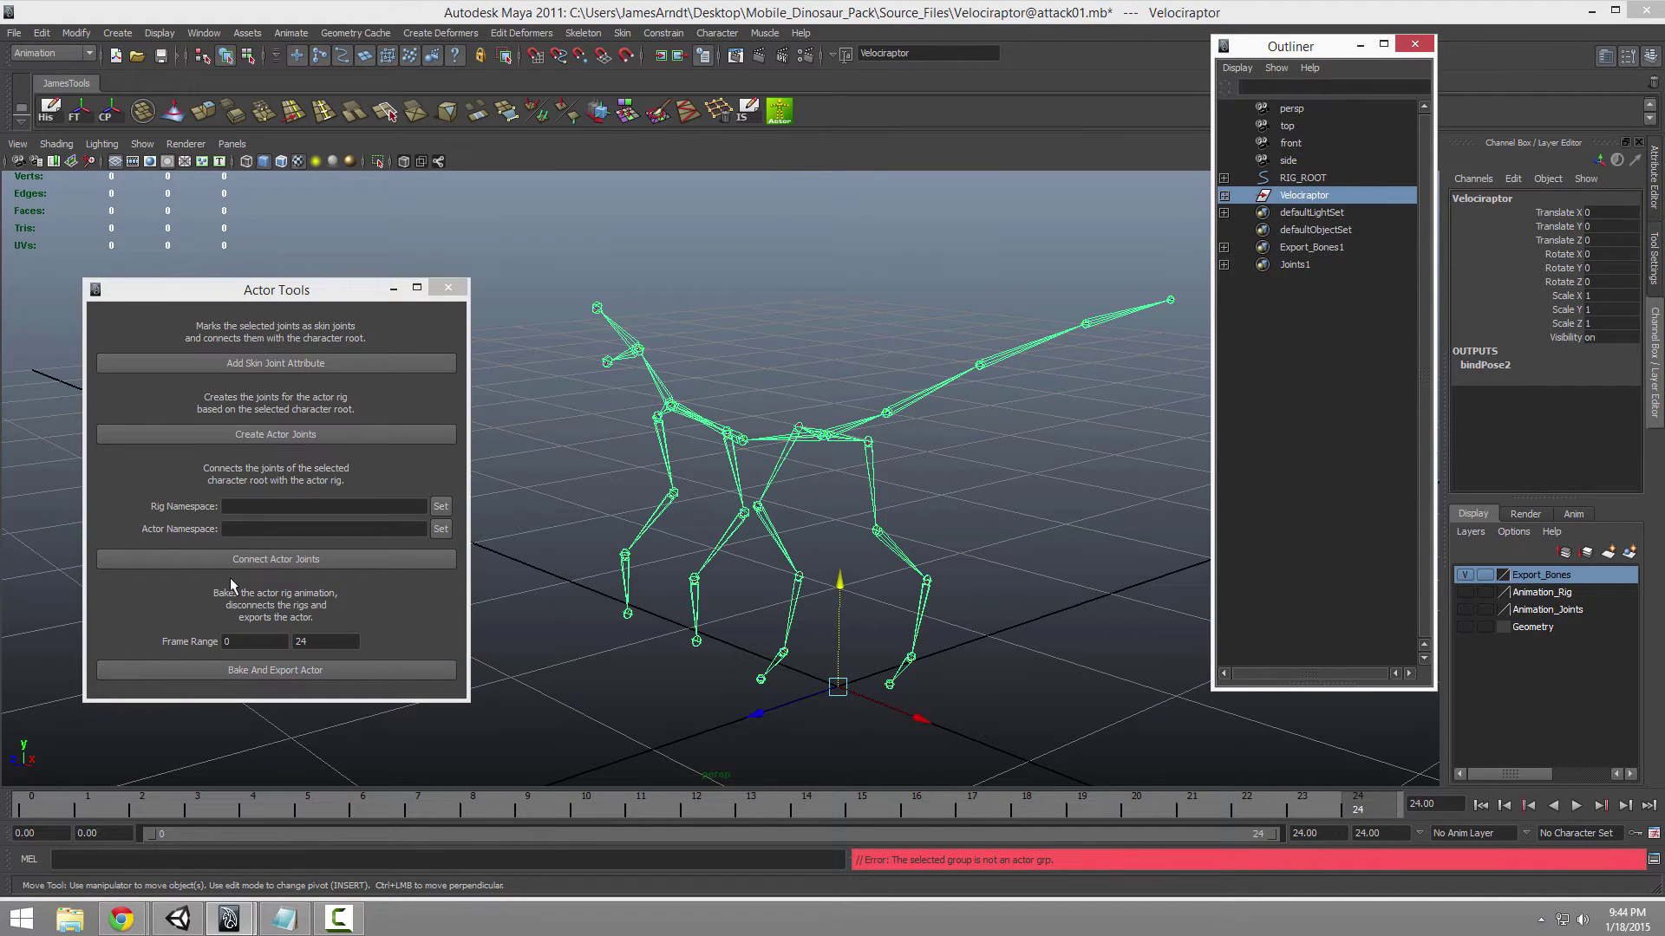
{"action": "left_click", "coordinate": [286, 669]}
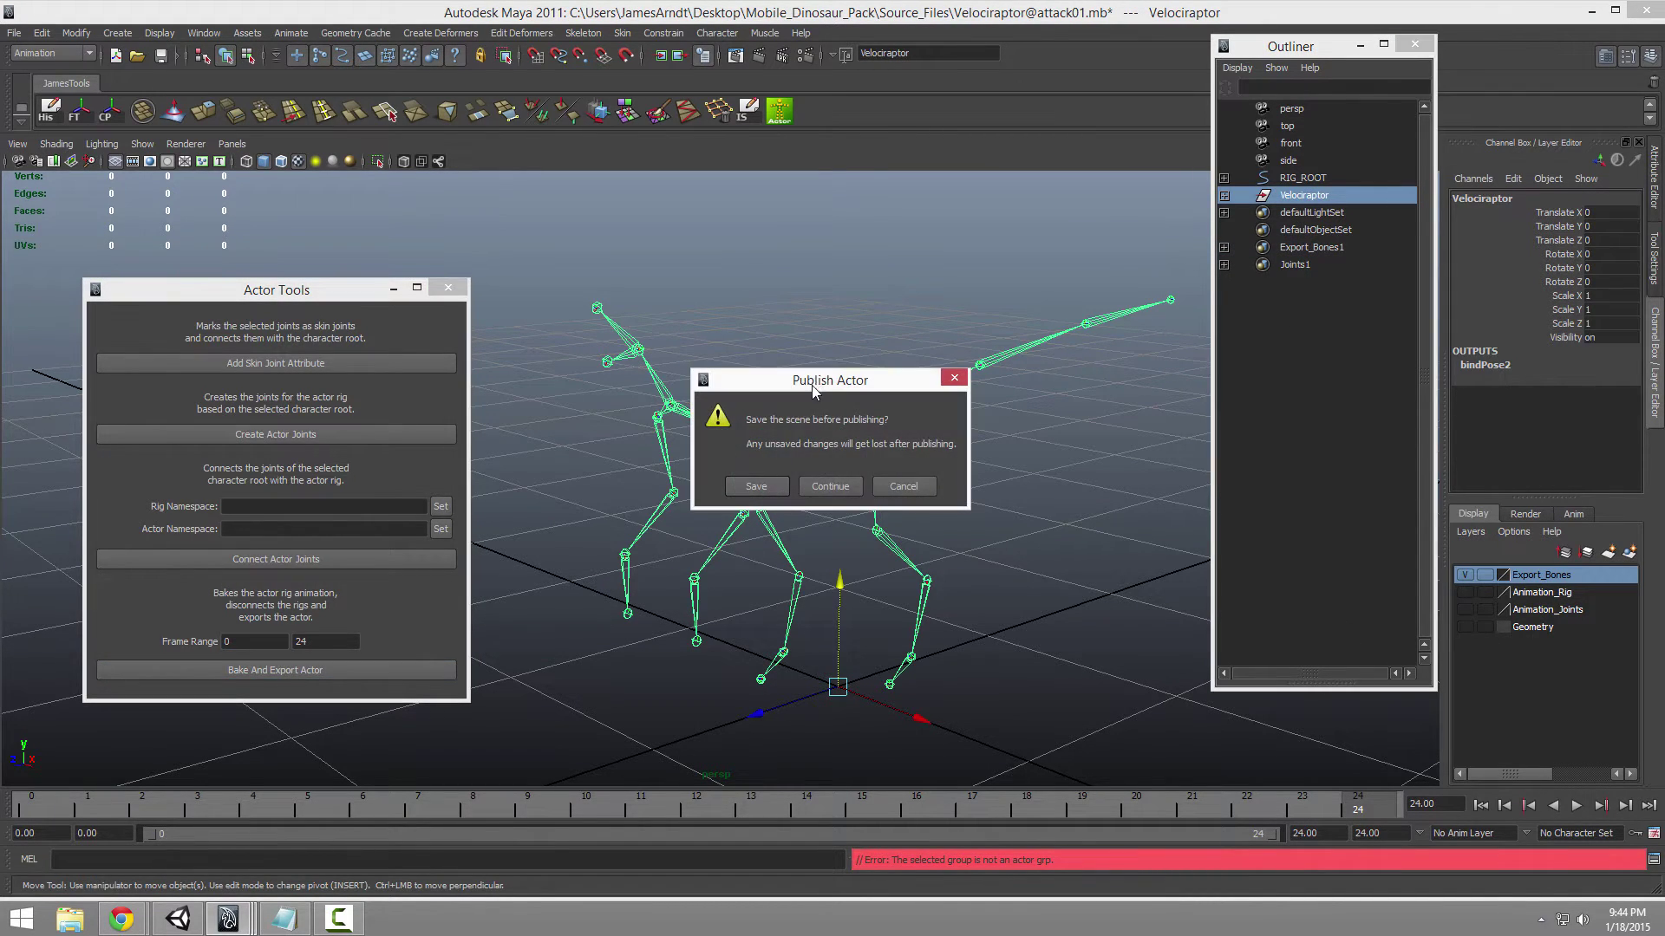
{"action": "left_click_drag", "start_coordinate": [813, 387], "coordinate": [824, 192]}
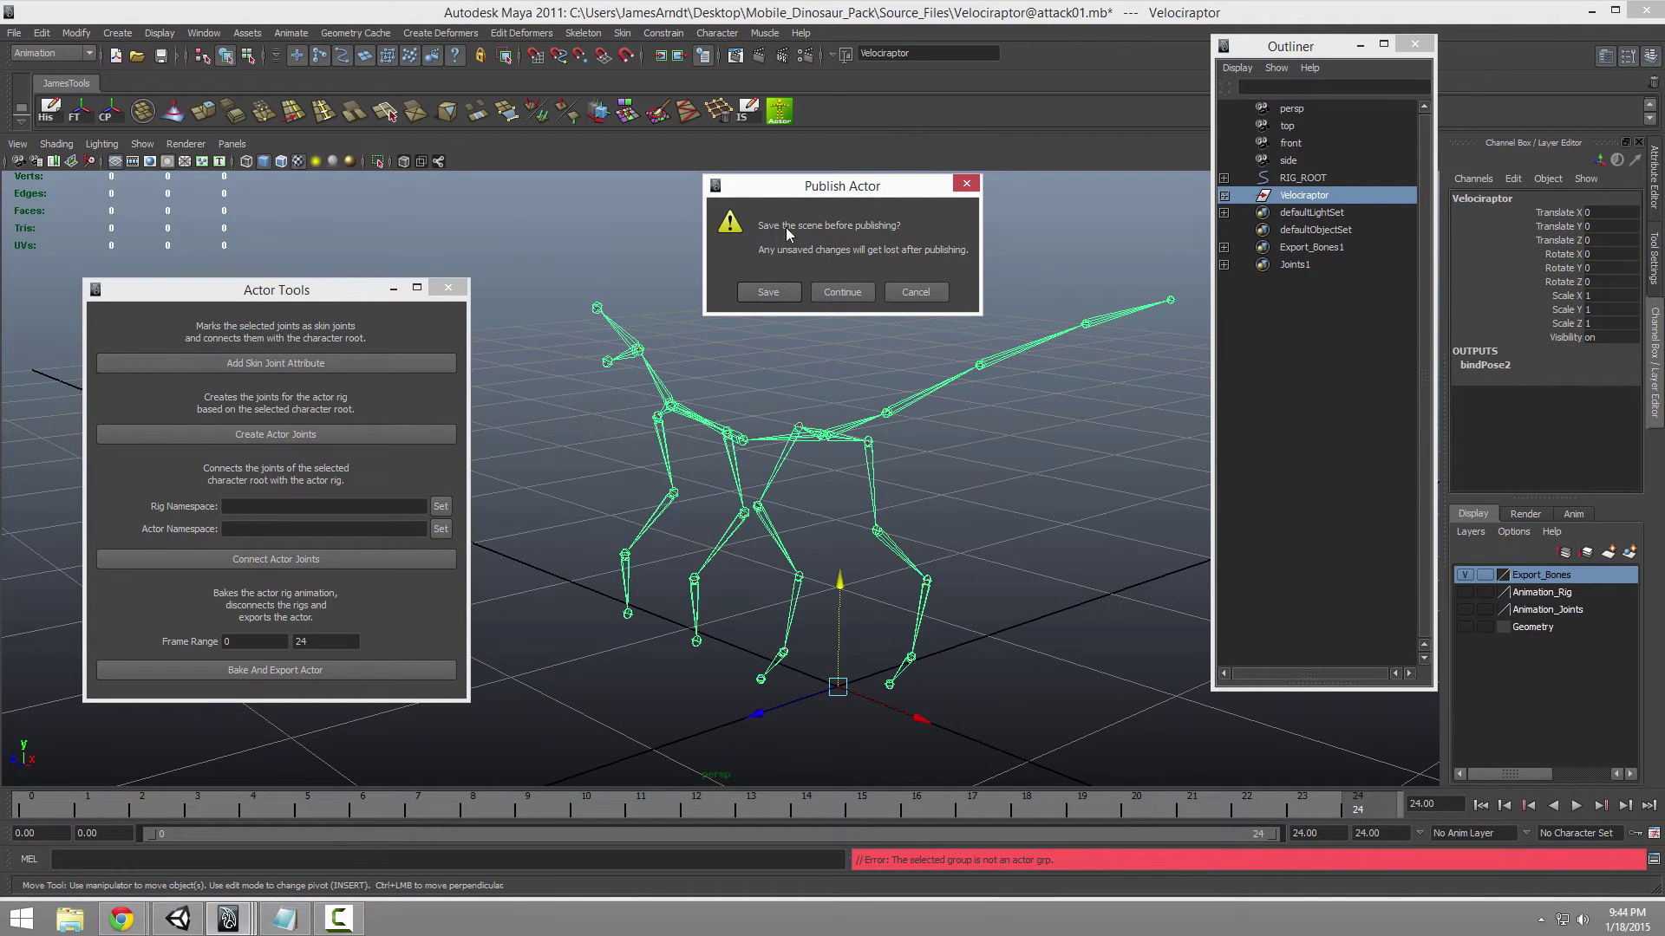
{"action": "left_click_drag", "start_coordinate": [845, 184], "coordinate": [835, 194]}
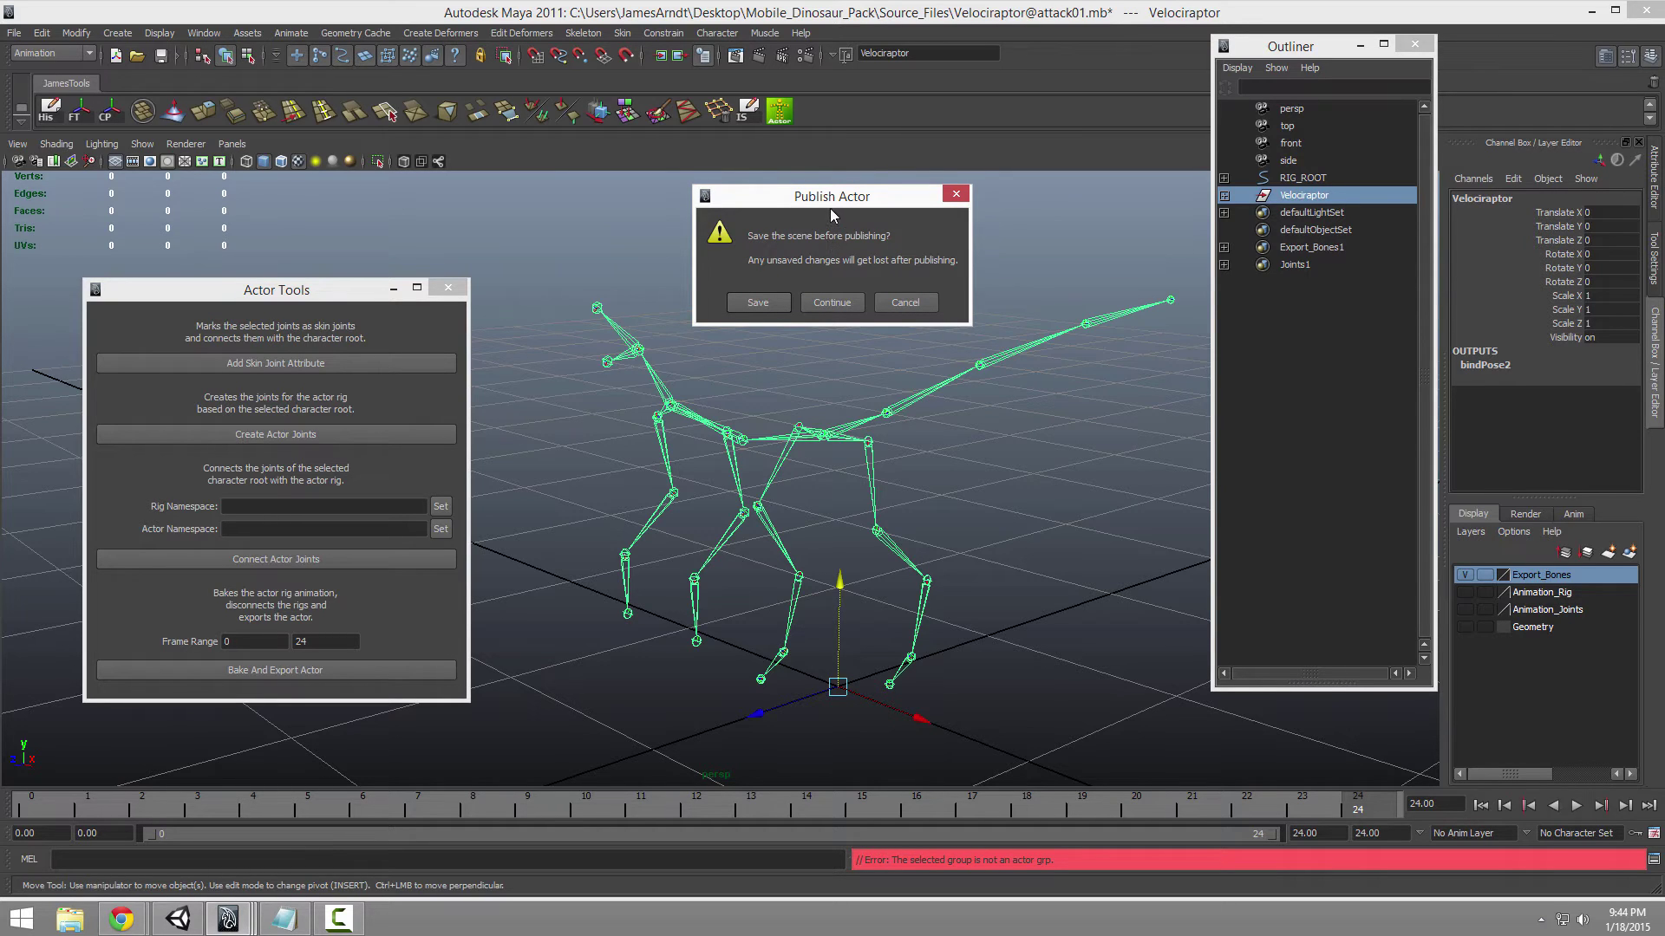
{"action": "left_click_drag", "start_coordinate": [829, 205], "coordinate": [837, 198]}
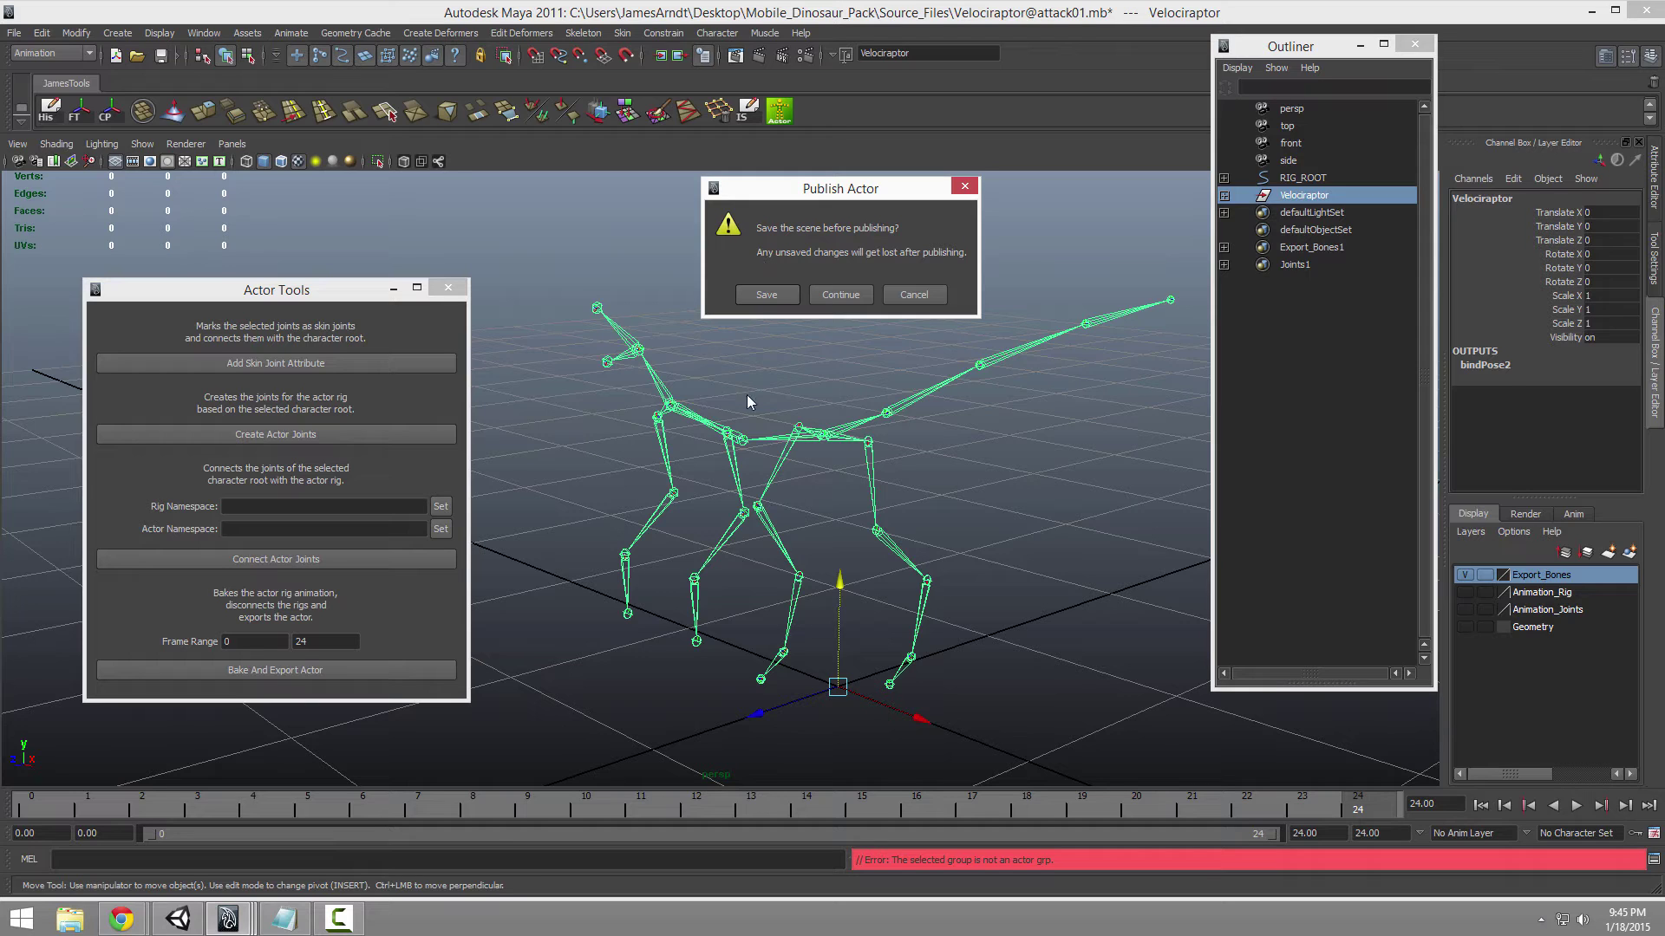
{"action": "left_click", "coordinate": [913, 295]}
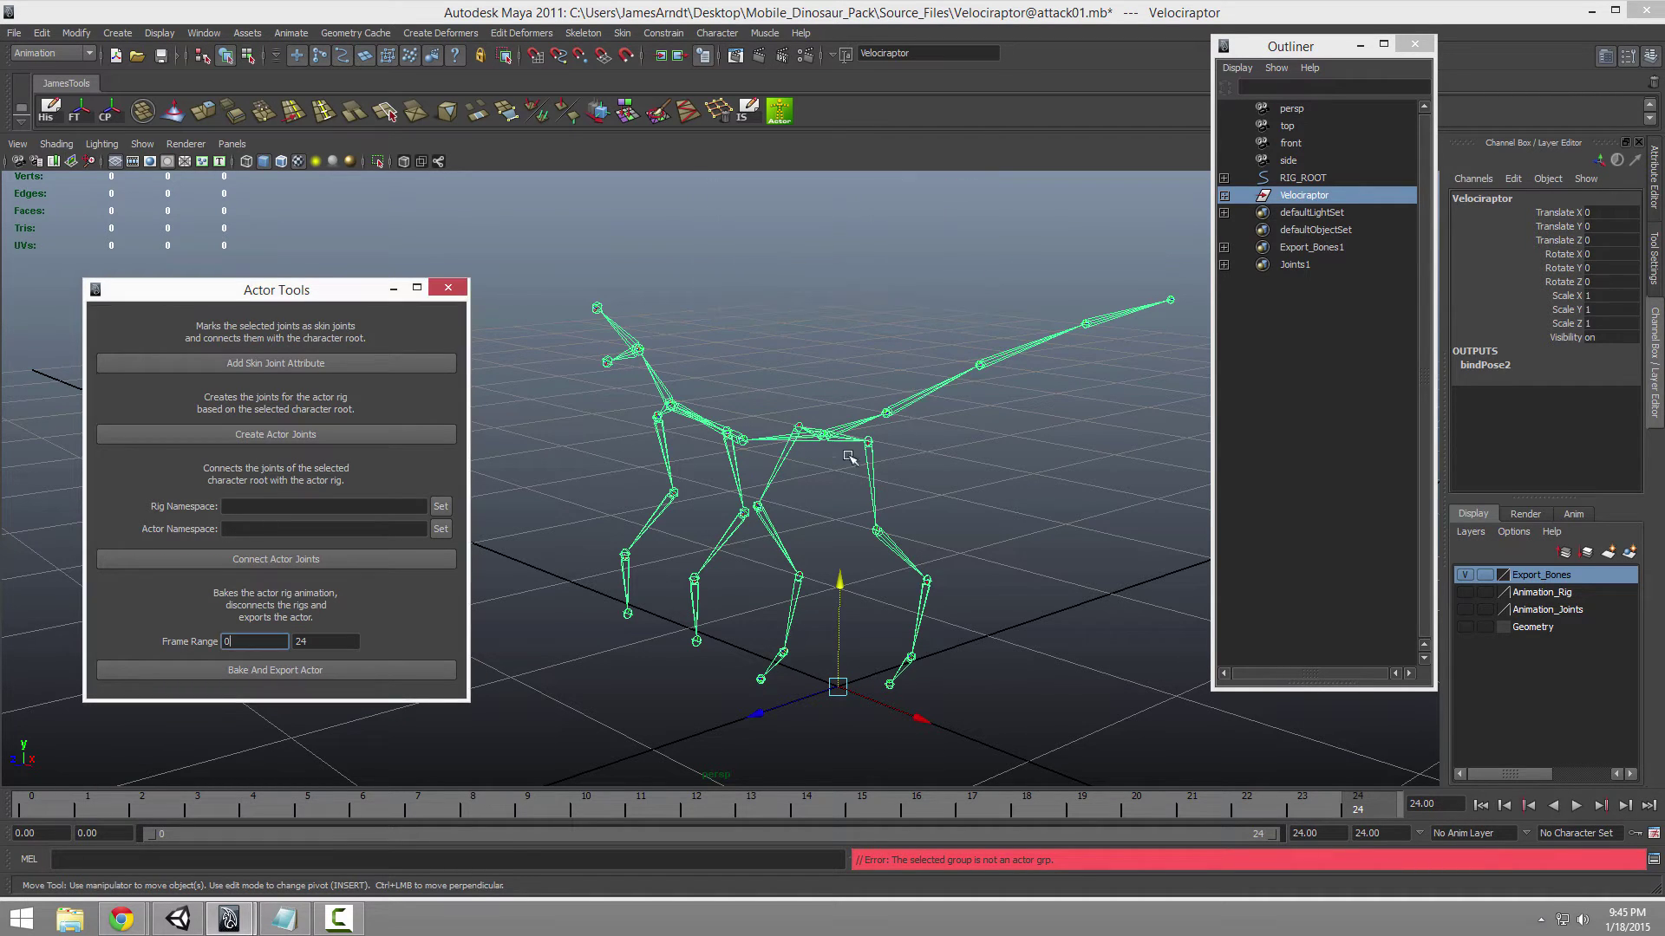
Step: Inspect skin_Root and the nearby hind-leg export bones by selecting them in turn, and return the timeline to frame 0
{"action": "left_click", "coordinate": [826, 434]}
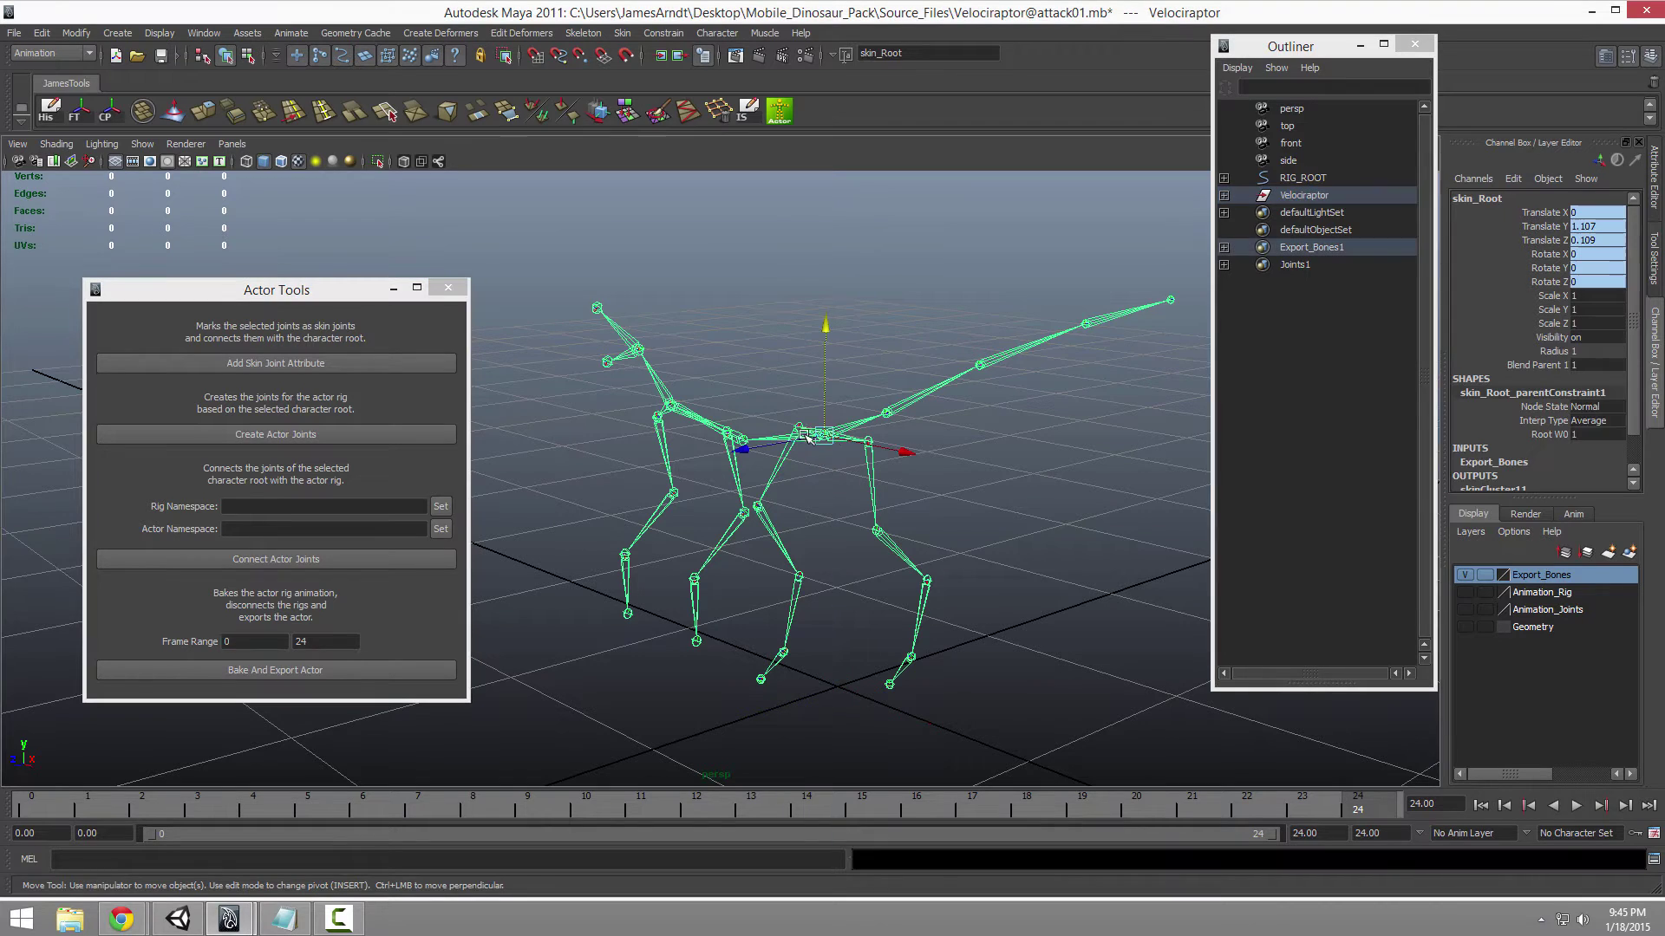
{"action": "left_click", "coordinate": [768, 542]}
{"action": "left_click", "coordinate": [766, 525]}
{"action": "left_click", "coordinate": [784, 456]}
{"action": "left_click", "coordinate": [870, 465]}
{"action": "left_click_drag", "start_coordinate": [388, 815], "coordinate": [26, 807]}
Step: Inspect skin_L_Arm_Root and the neighbouring front export bones, and reselect skin_Root to scrub its animation to frame 24
{"action": "left_click", "coordinate": [729, 468]}
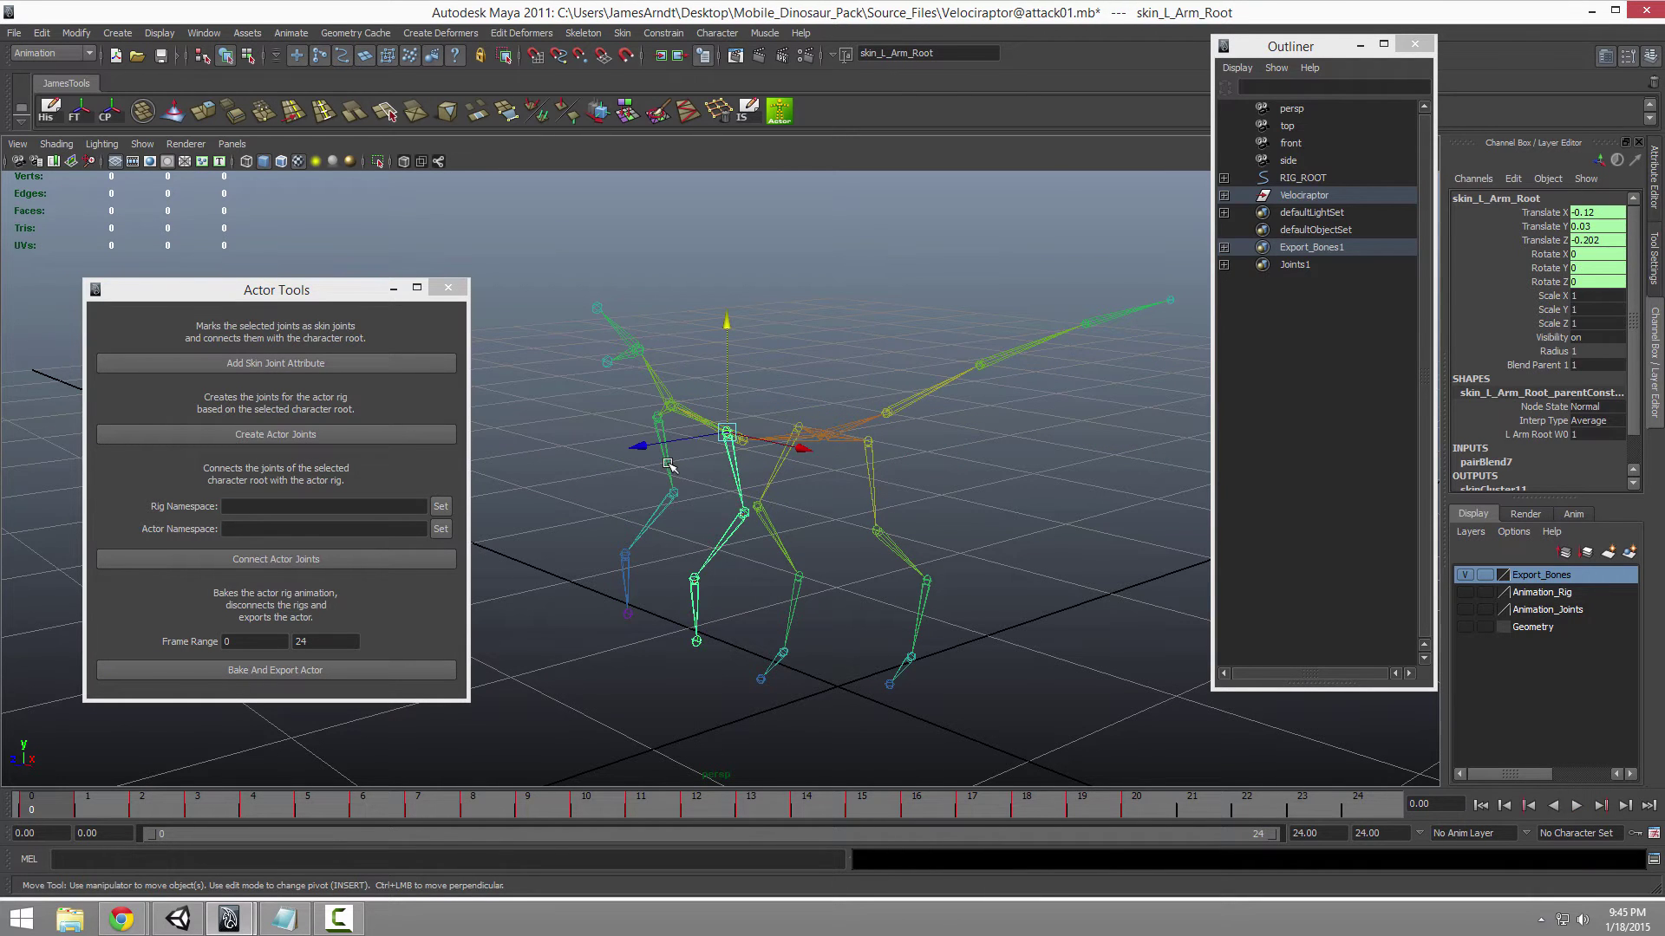
{"action": "left_click", "coordinate": [666, 463]}
{"action": "left_click", "coordinate": [693, 414]}
{"action": "left_click_drag", "start_coordinate": [802, 434], "coordinate": [824, 479], "text": "alt"}
{"action": "left_click", "coordinate": [794, 446]}
{"action": "left_click_drag", "start_coordinate": [220, 797], "coordinate": [1357, 806]}
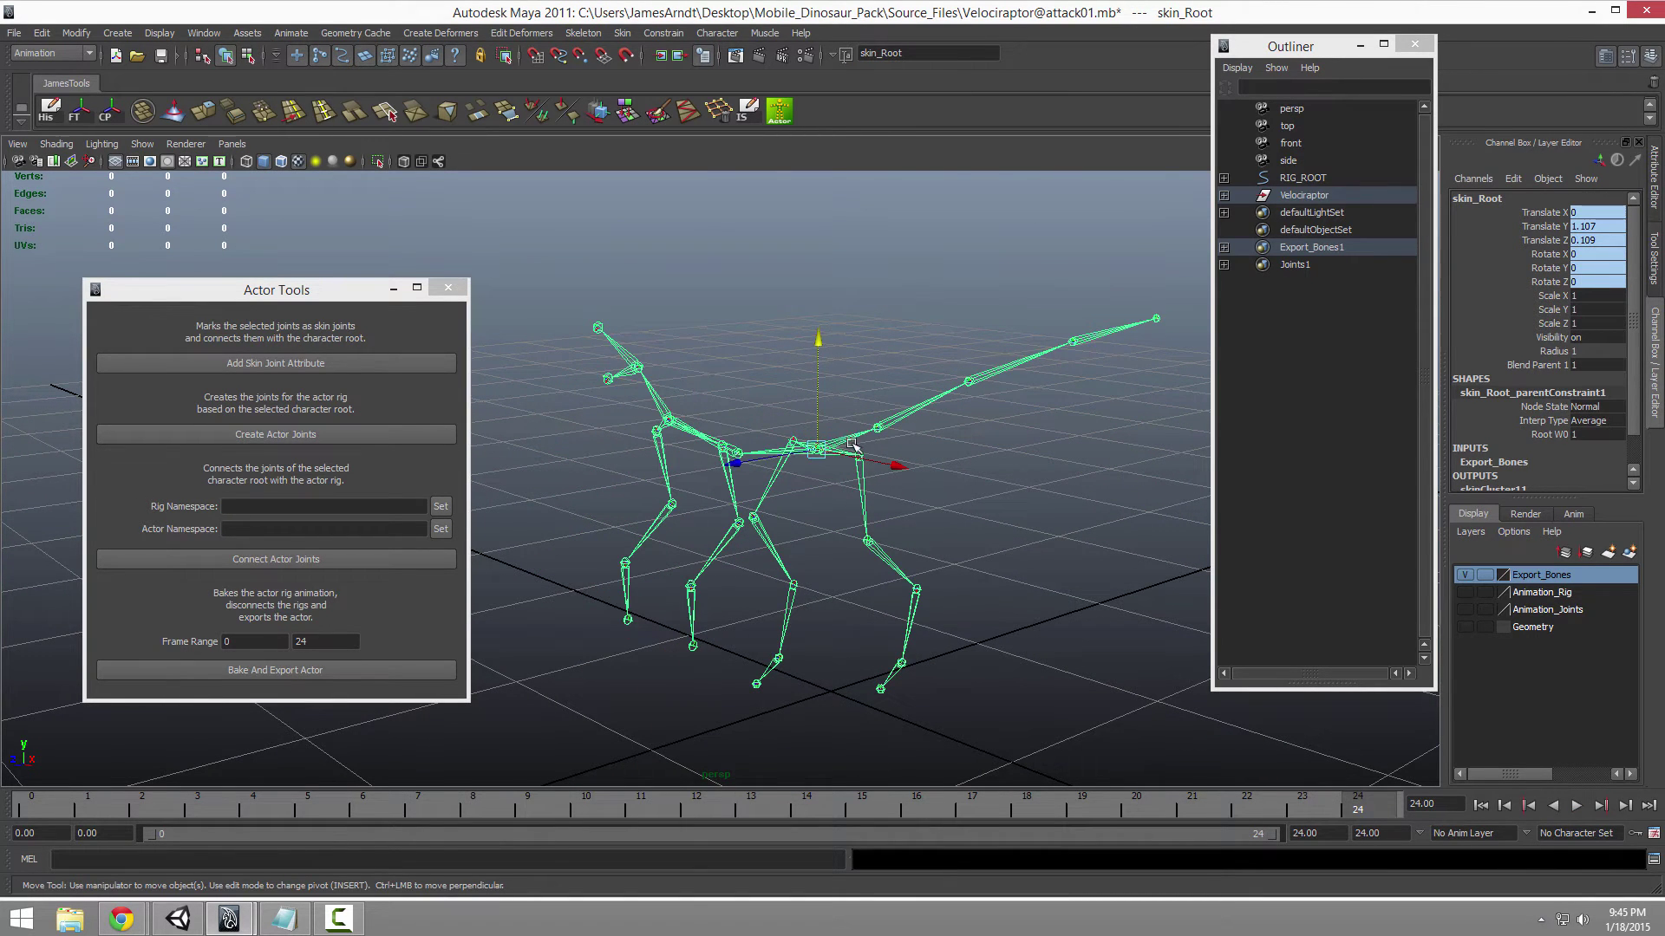
Step: Select the Animation_Joints layer, and make it visible along with the Animation_Rig and Geometry layers
{"action": "left_click", "coordinate": [1548, 610]}
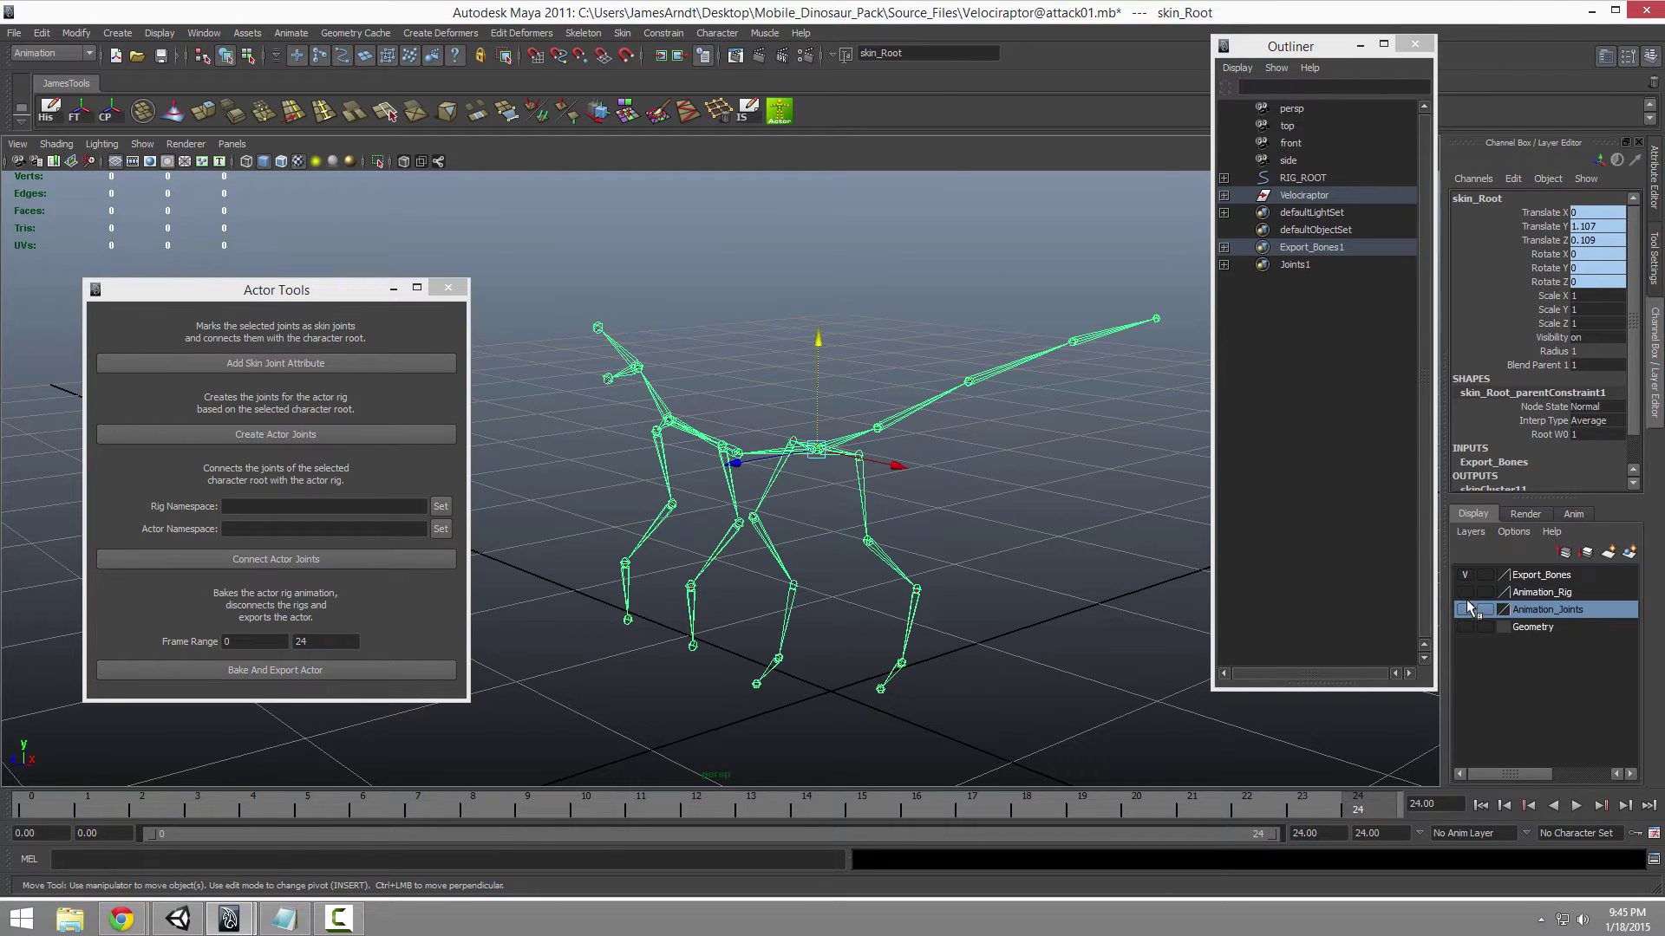
{"action": "left_click", "coordinate": [1464, 610]}
{"action": "left_click", "coordinate": [1465, 593]}
{"action": "left_click", "coordinate": [1464, 627]}
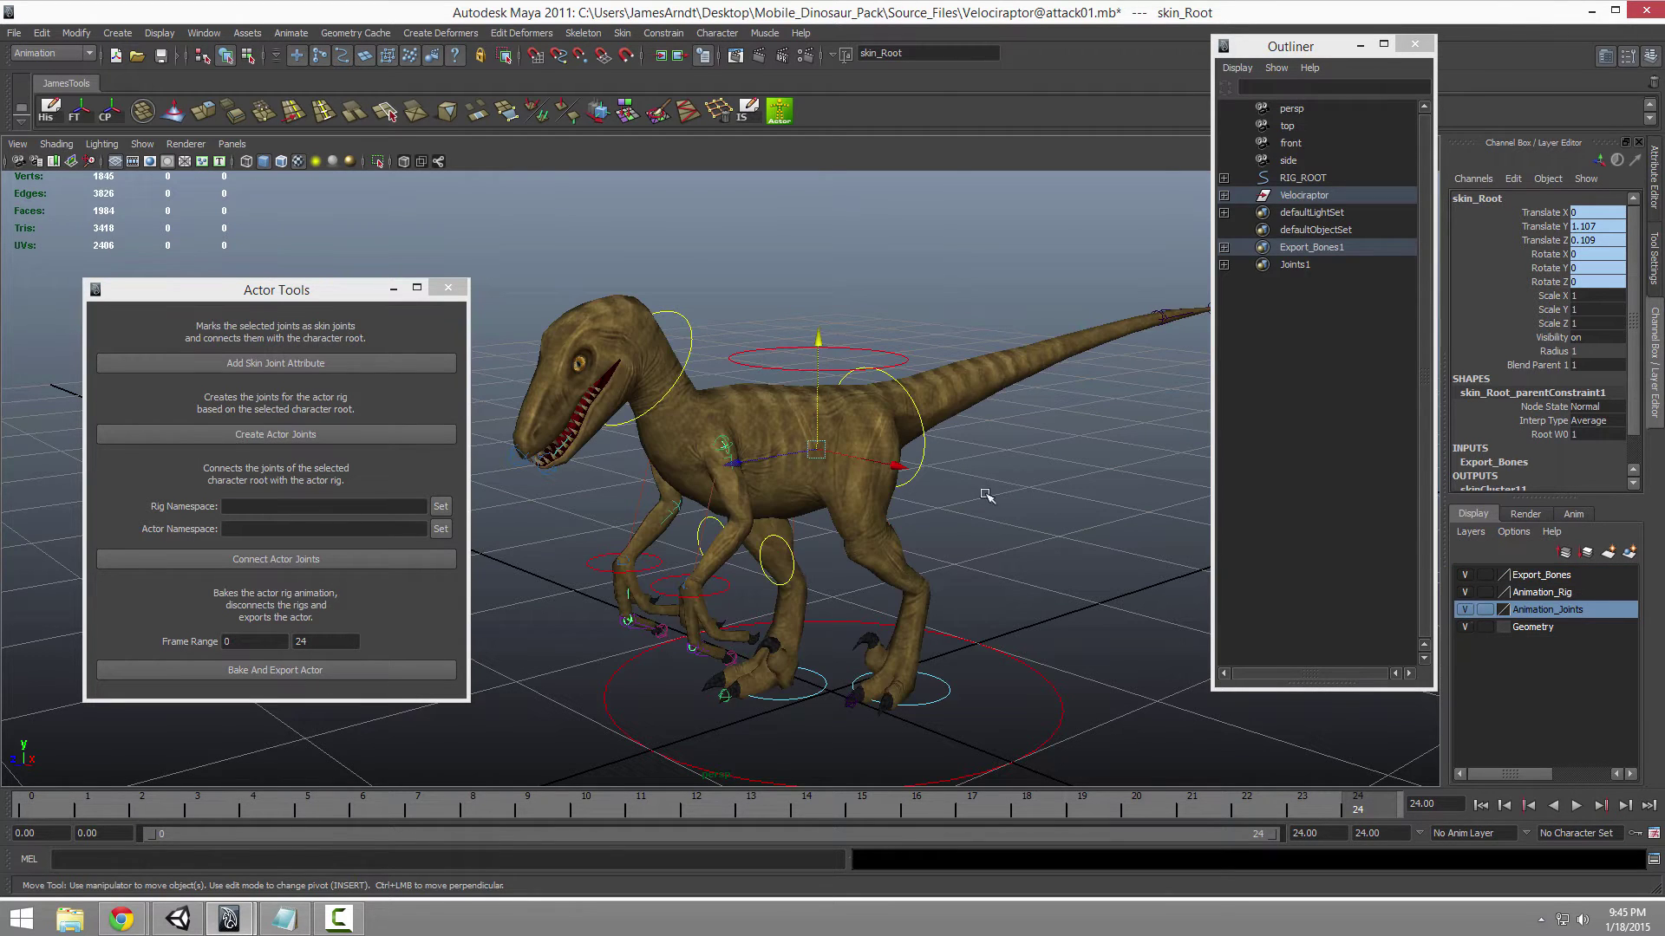
Step: Try lowering Upper_Body_Control at frame 24 with the velociraptor mesh shown, and undo the move
{"action": "left_click", "coordinate": [777, 363]}
{"action": "left_click_drag", "start_coordinate": [822, 255], "coordinate": [818, 322]}
{"action": "key", "text": "ctrl+z"}
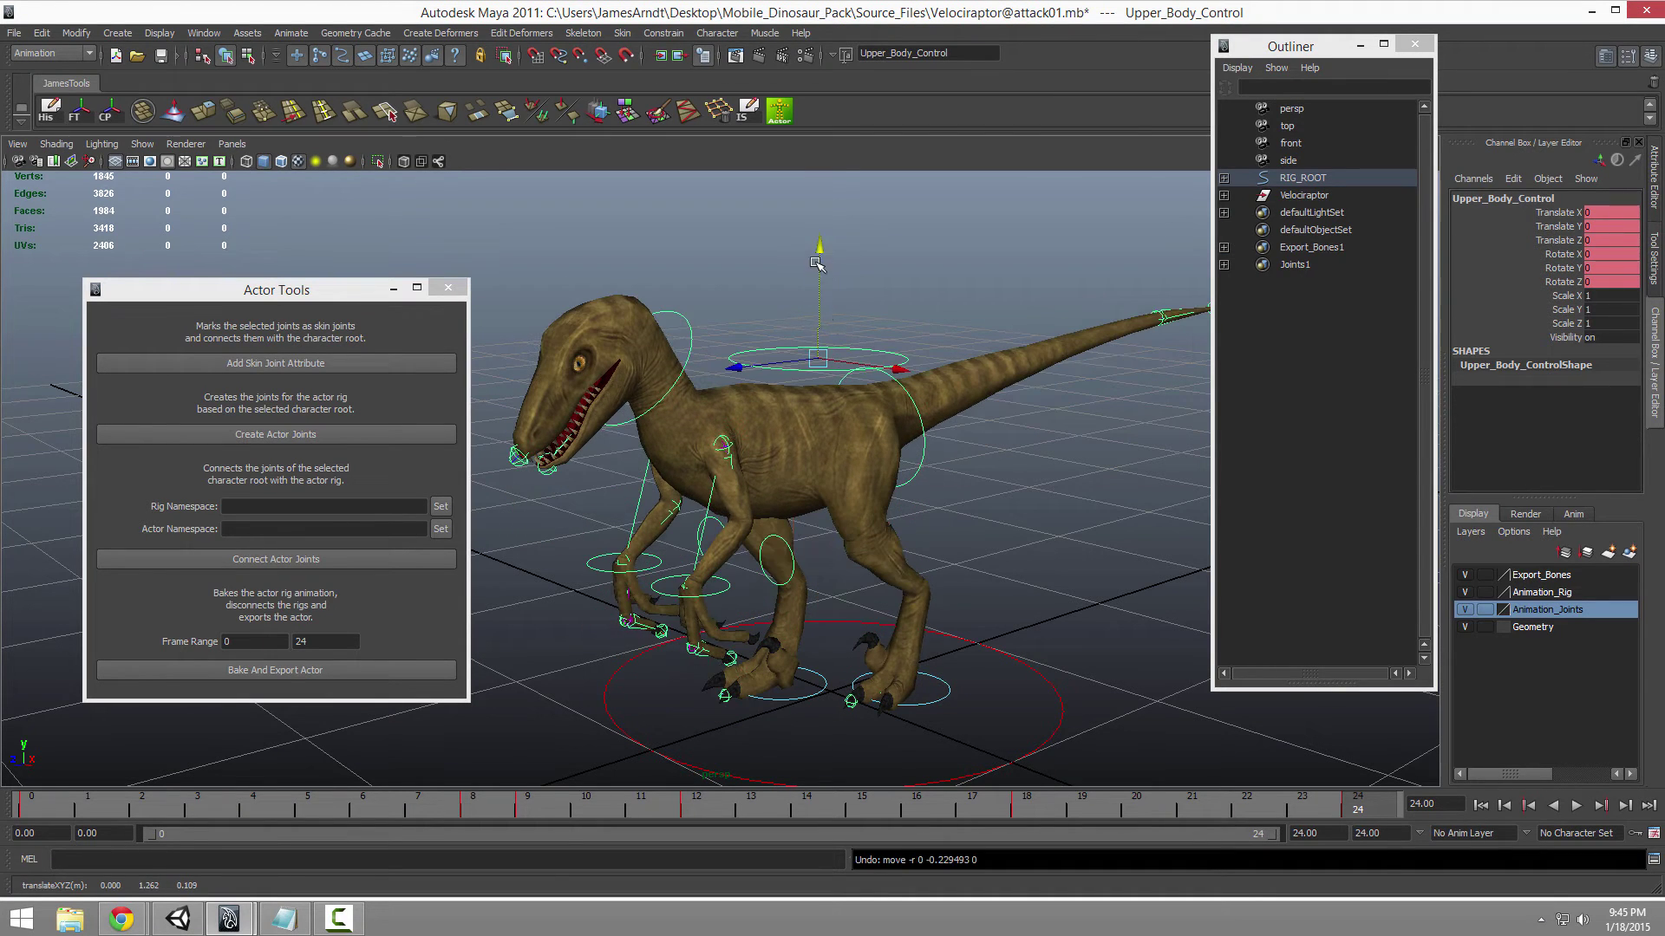
Step: Undo the small Upper_Body_Control nudge, and run Bake And Export Actor on Velociraptor for frames 0 to 24 without saving the scene
{"action": "mouse_move", "coordinate": [819, 249]}
{"action": "left_mouse_down"}
{"action": "mouse_move", "coordinate": [820, 321]}
{"action": "mouse_move", "coordinate": [821, 248]}
{"action": "left_mouse_up"}
{"action": "key", "text": "ctrl+z"}
{"action": "left_click", "coordinate": [1305, 195]}
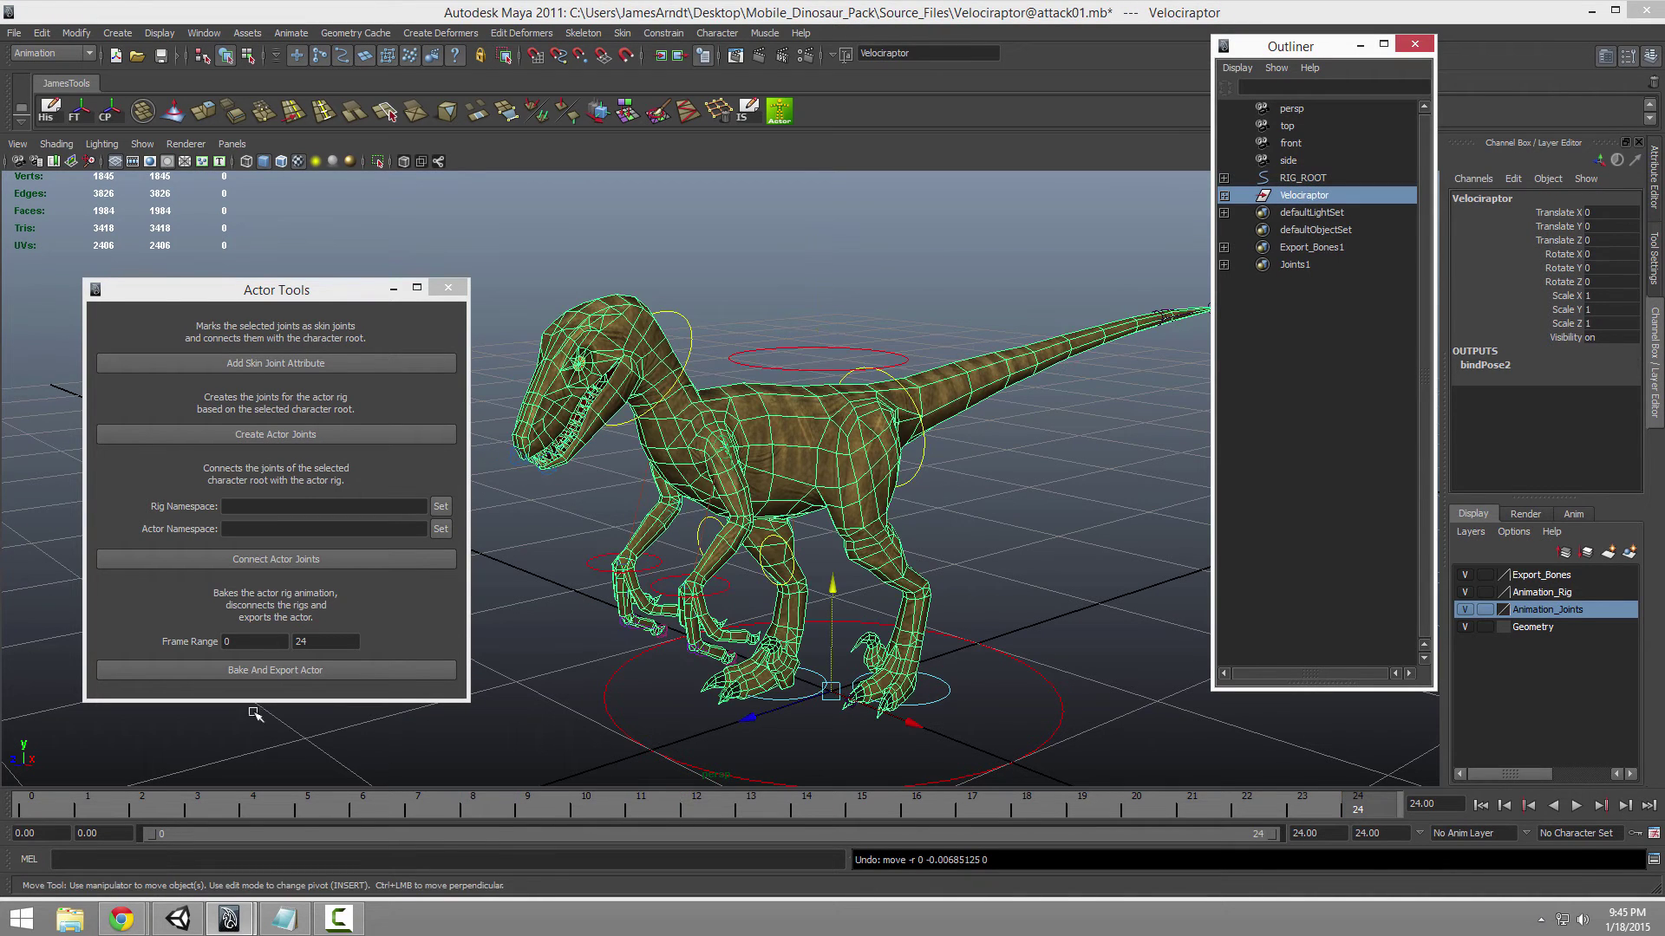
{"action": "left_click", "coordinate": [279, 668]}
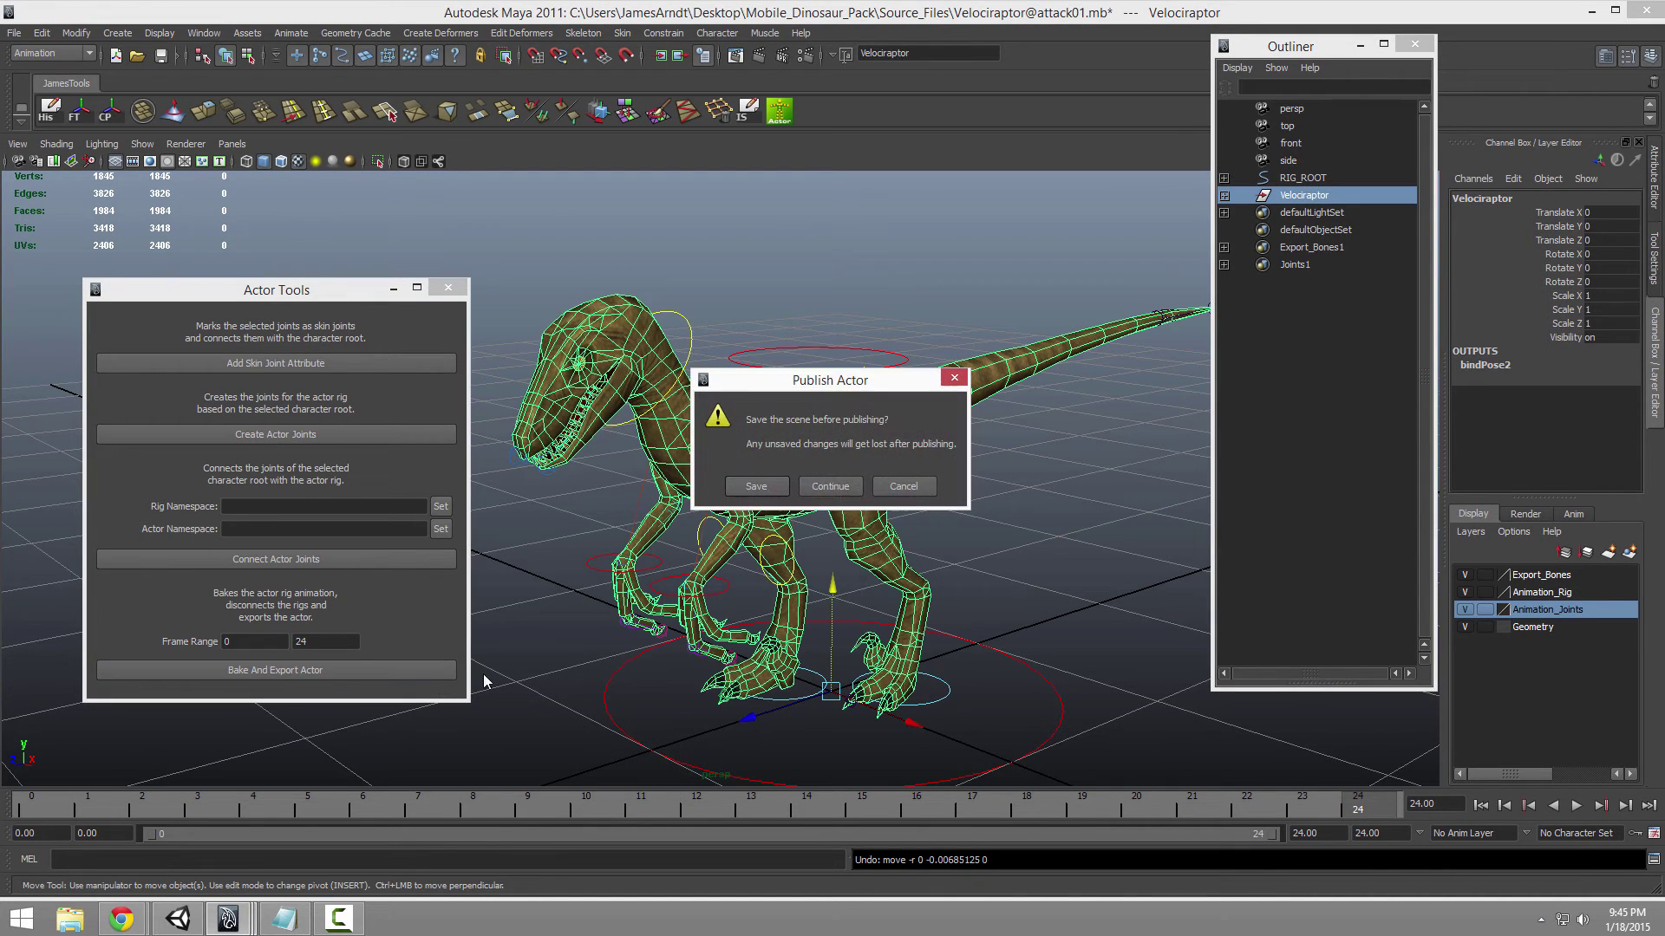
{"action": "left_click", "coordinate": [831, 486]}
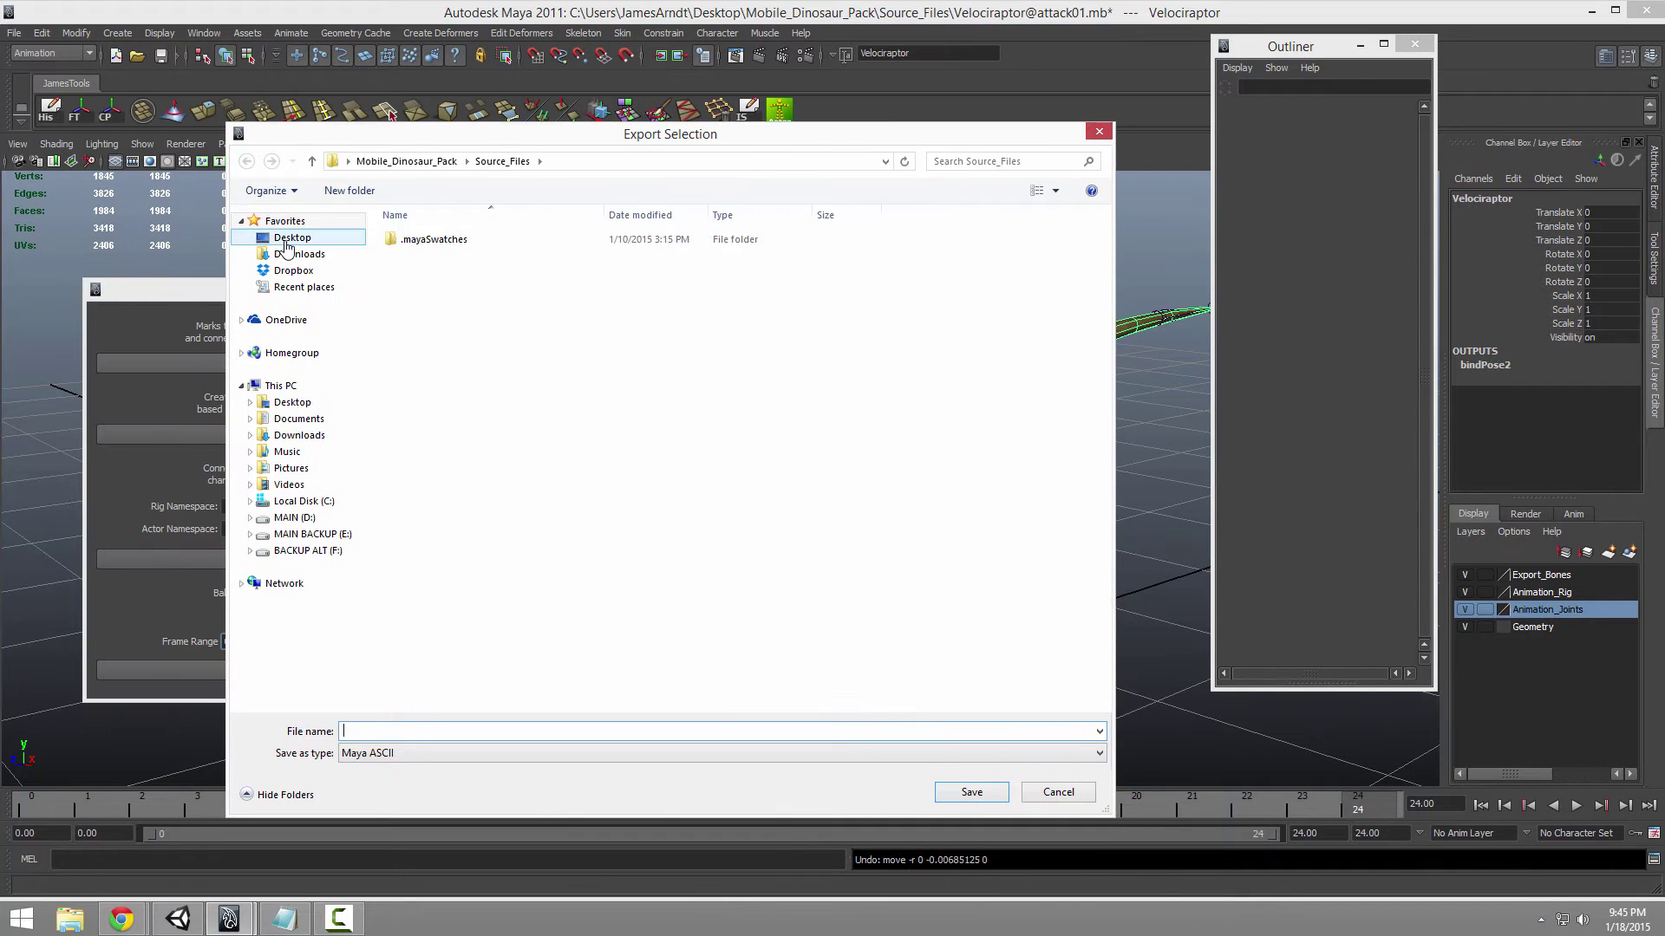
Step: Export the baked actor to the Desktop as test.fbx in FBX export format, and dismiss the export warnings
{"action": "left_click", "coordinate": [293, 238]}
{"action": "left_click", "coordinate": [387, 731]}
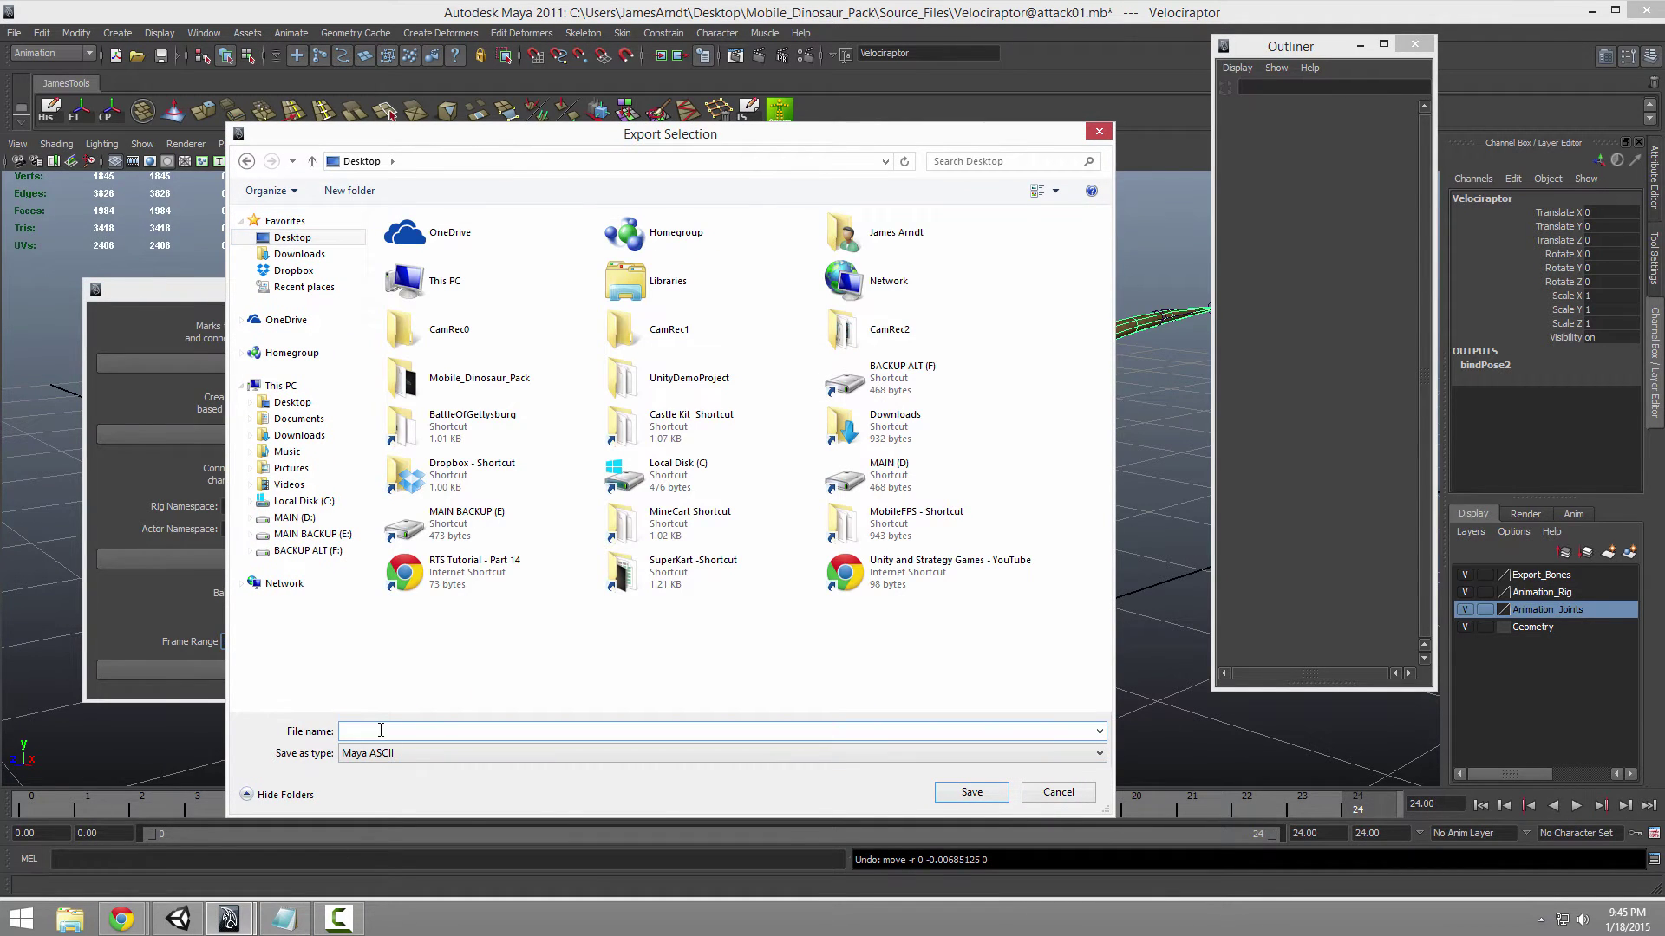
{"action": "left_click", "coordinate": [398, 753]}
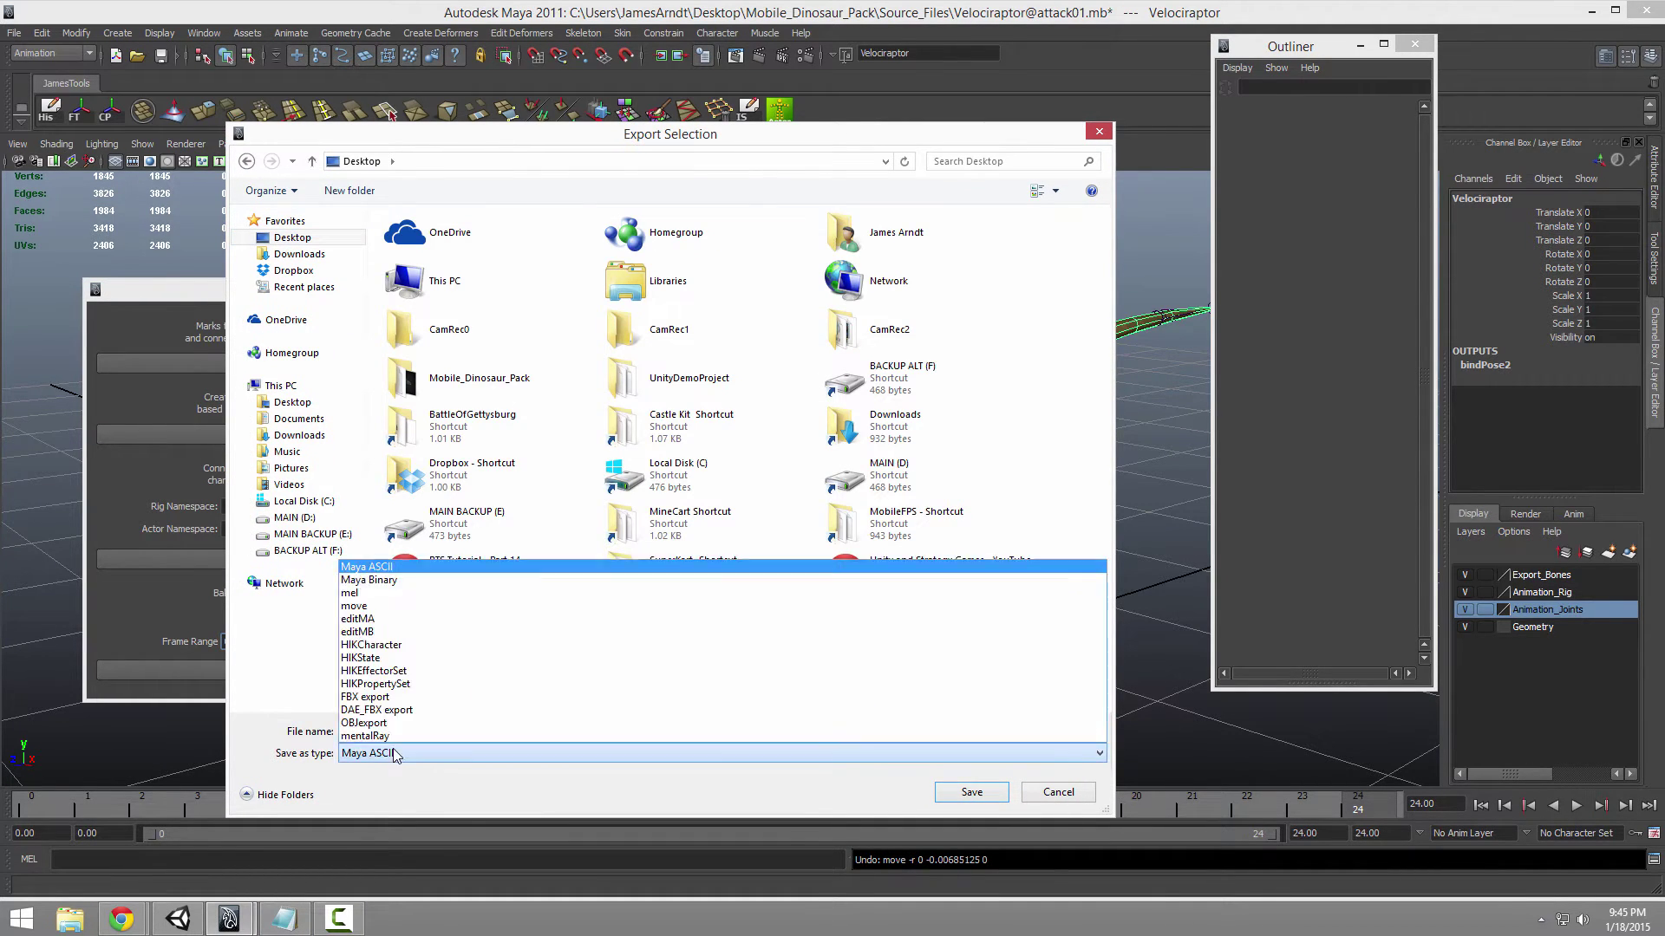
{"action": "left_click", "coordinate": [399, 698]}
{"action": "left_click", "coordinate": [972, 792]}
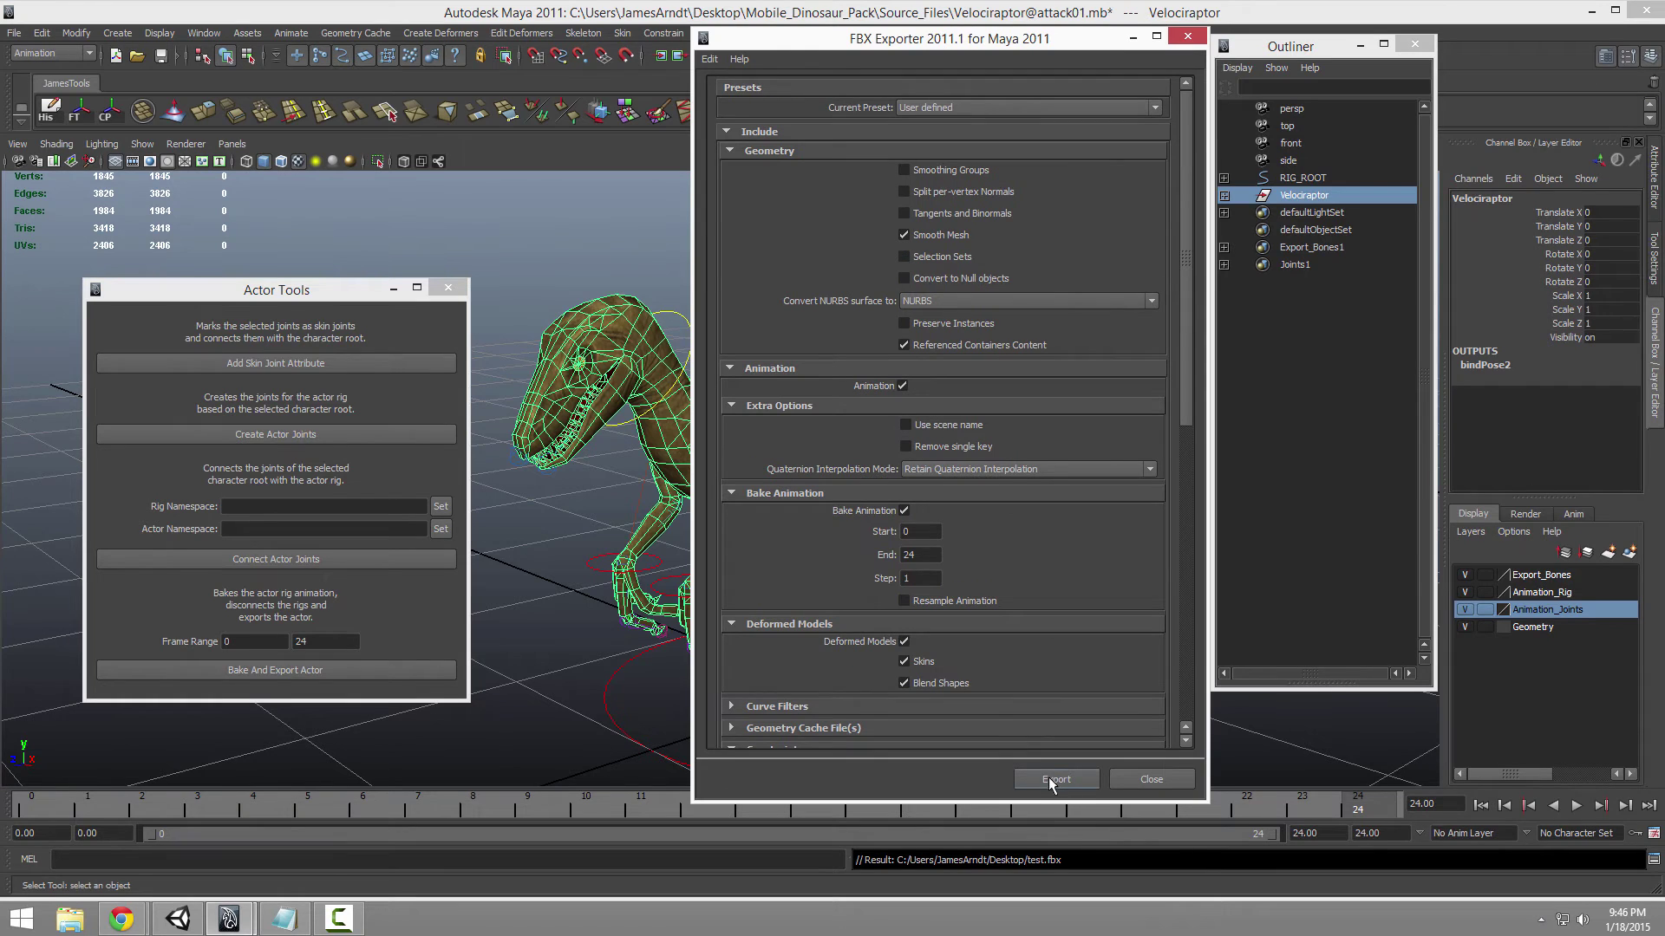
{"action": "left_click", "coordinate": [1052, 778]}
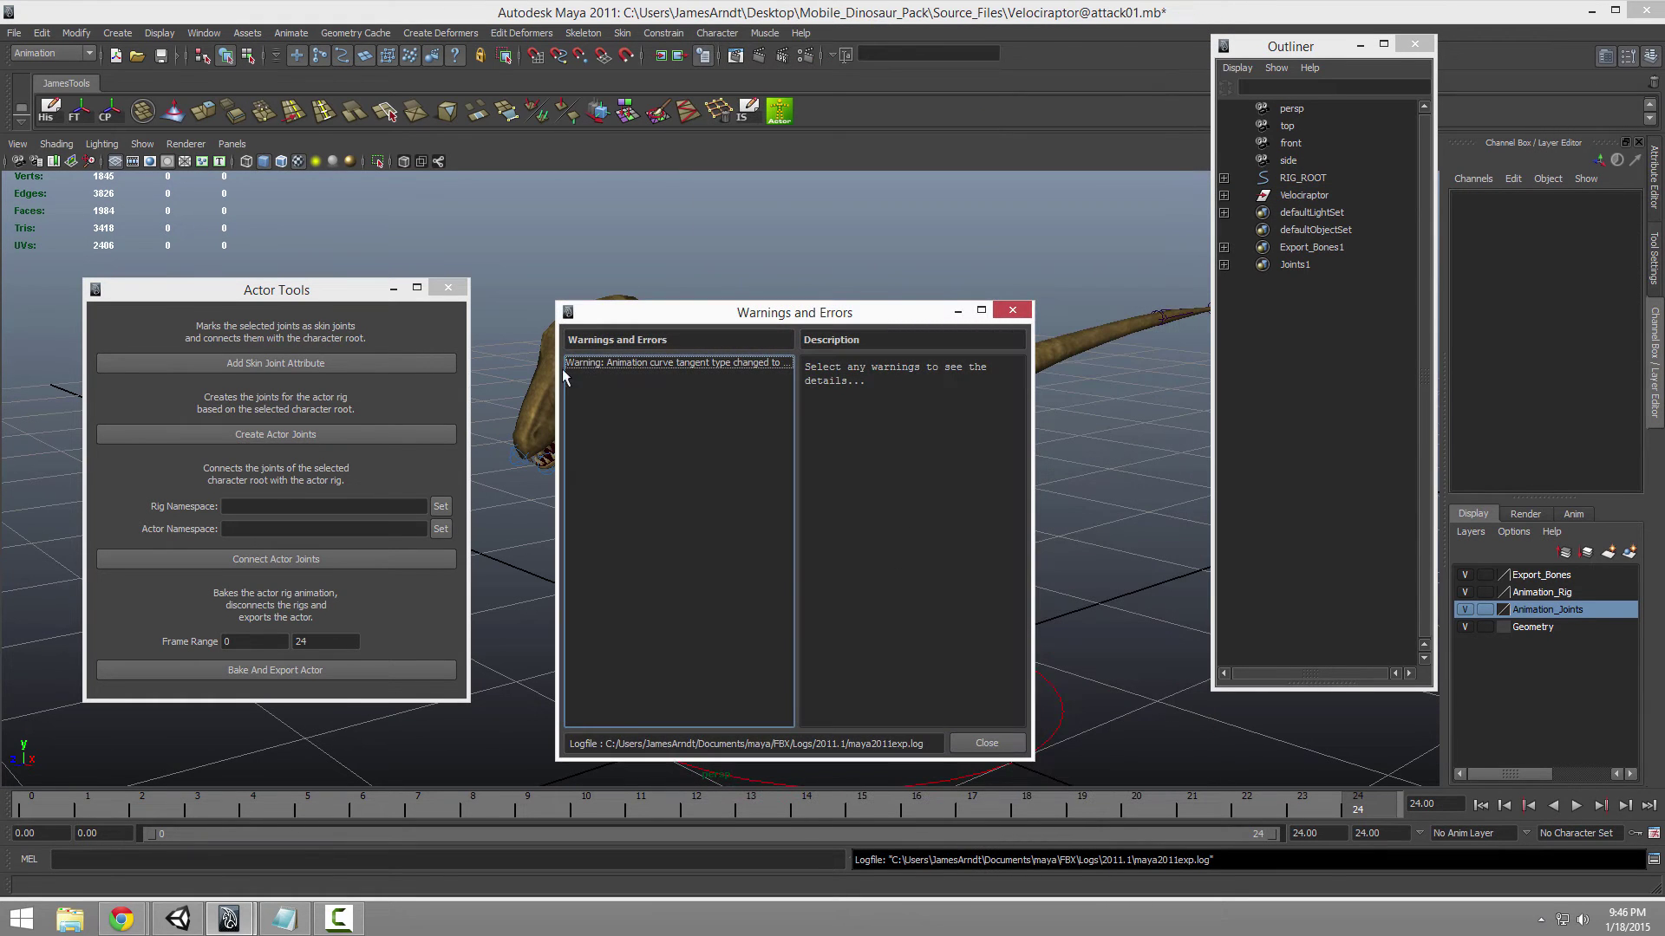
{"action": "left_click", "coordinate": [685, 364]}
{"action": "left_click", "coordinate": [985, 743]}
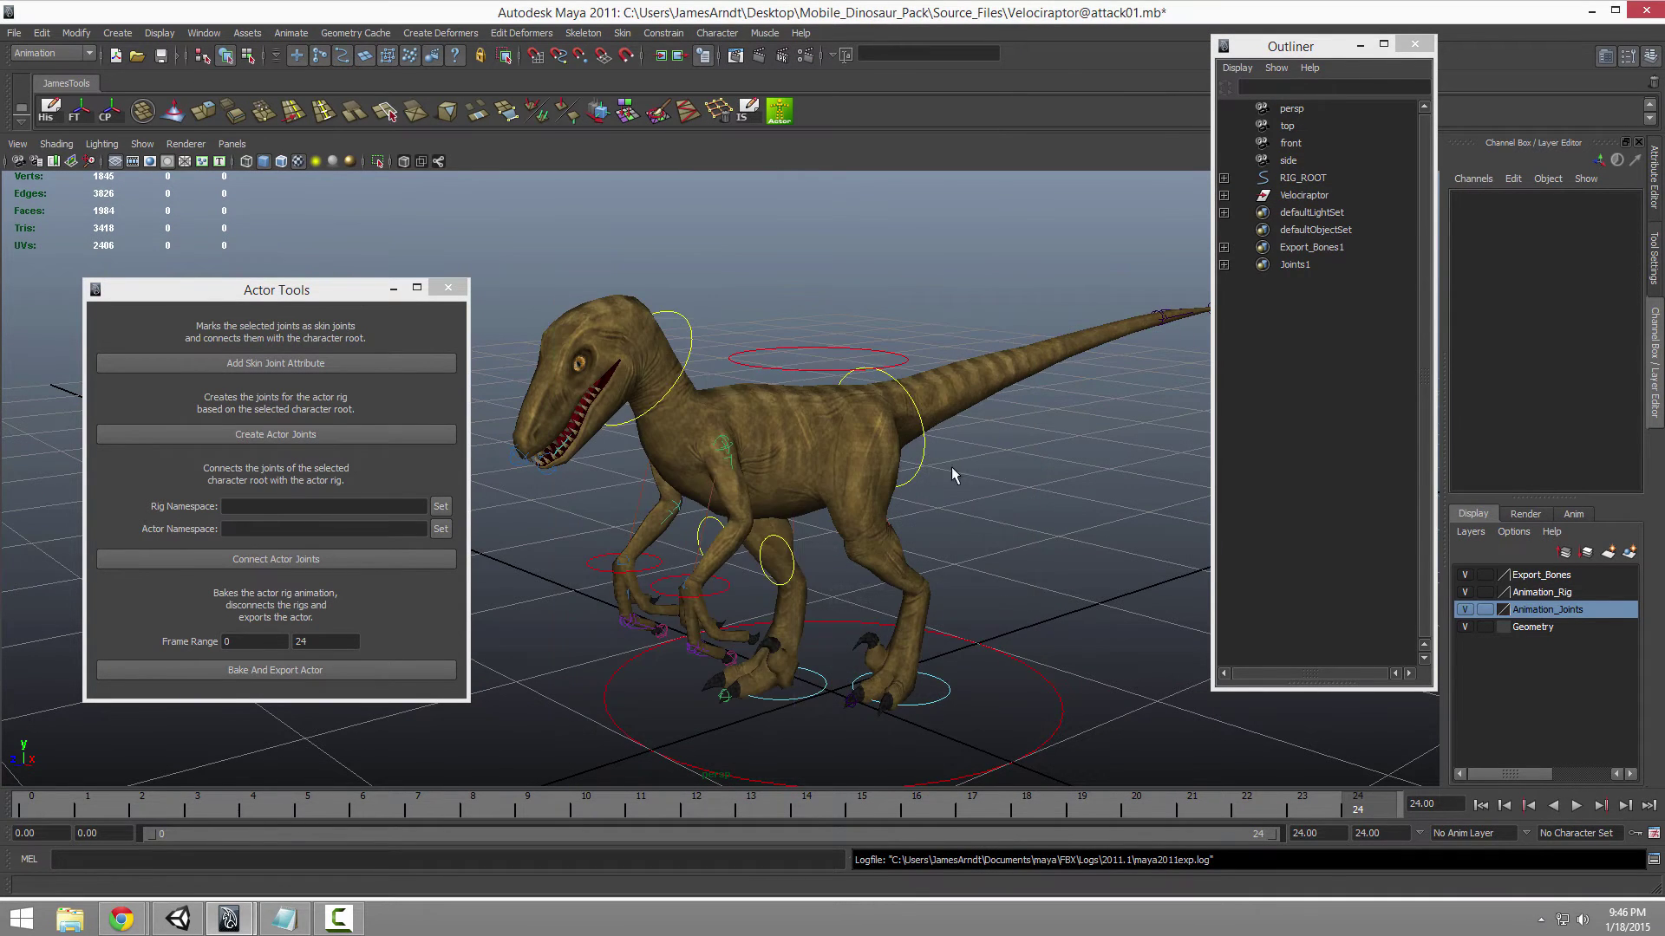
Step: Close Actor Tools and hide the Animation_Joints, Animation_Rig and Geometry layers, leaving only Export_Bones displayed
{"action": "right_click_drag", "start_coordinate": [788, 548], "coordinate": [794, 554], "text": "alt"}
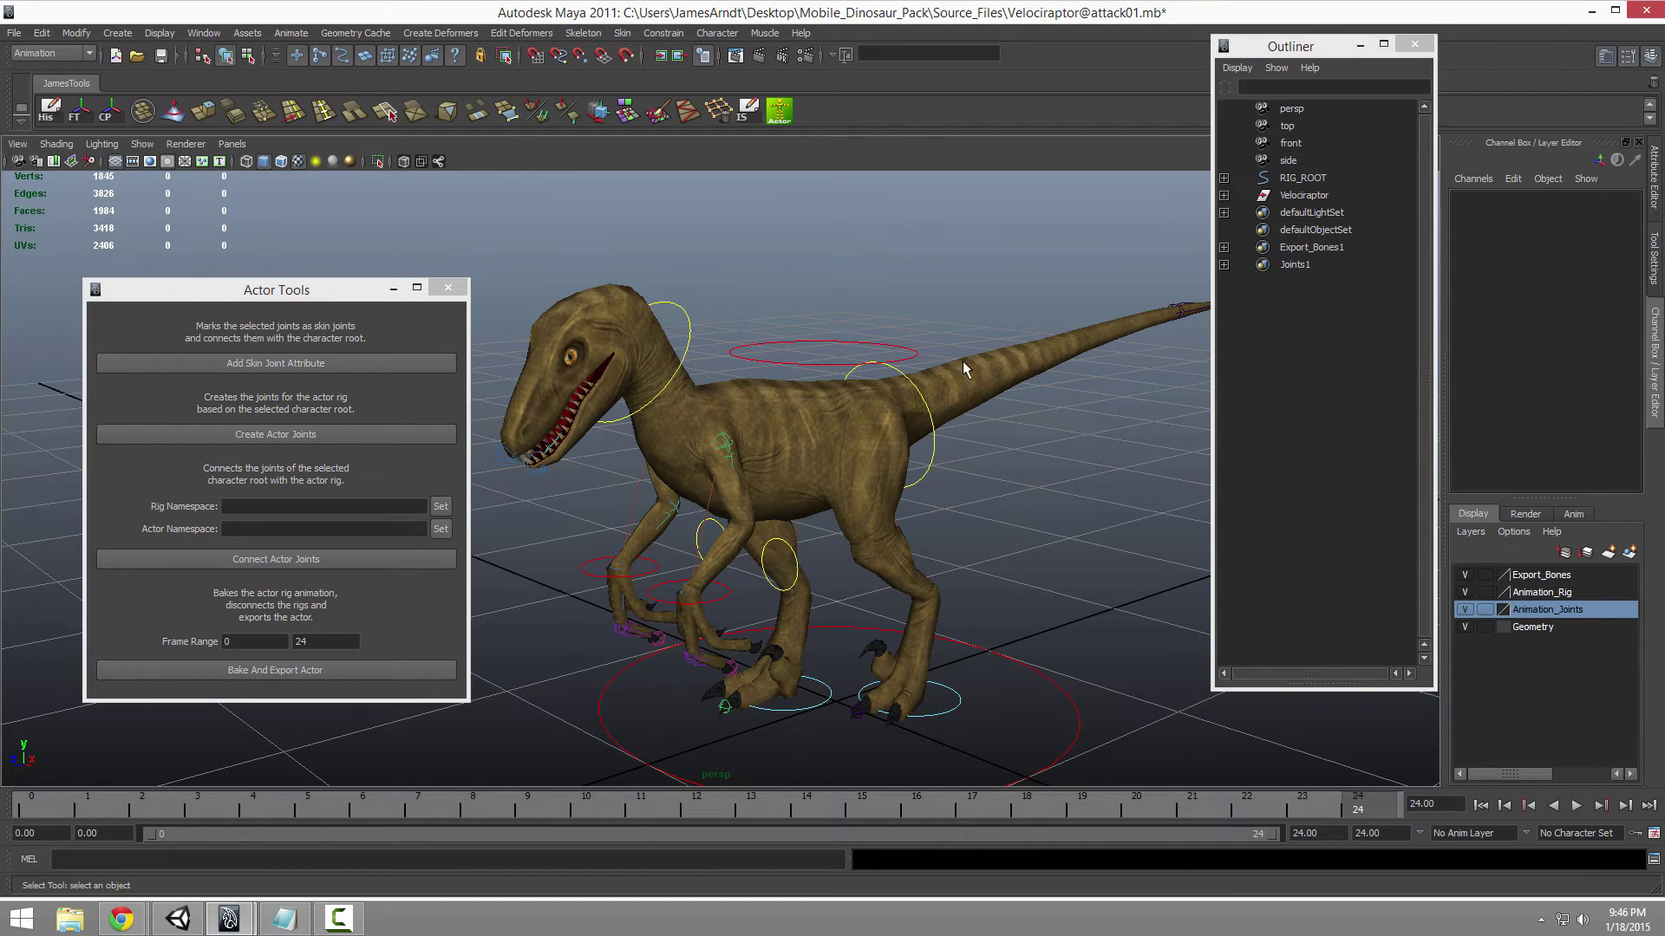
{"action": "middle_click_drag", "start_coordinate": [954, 369], "coordinate": [947, 318], "text": "alt"}
{"action": "left_click", "coordinate": [447, 287]}
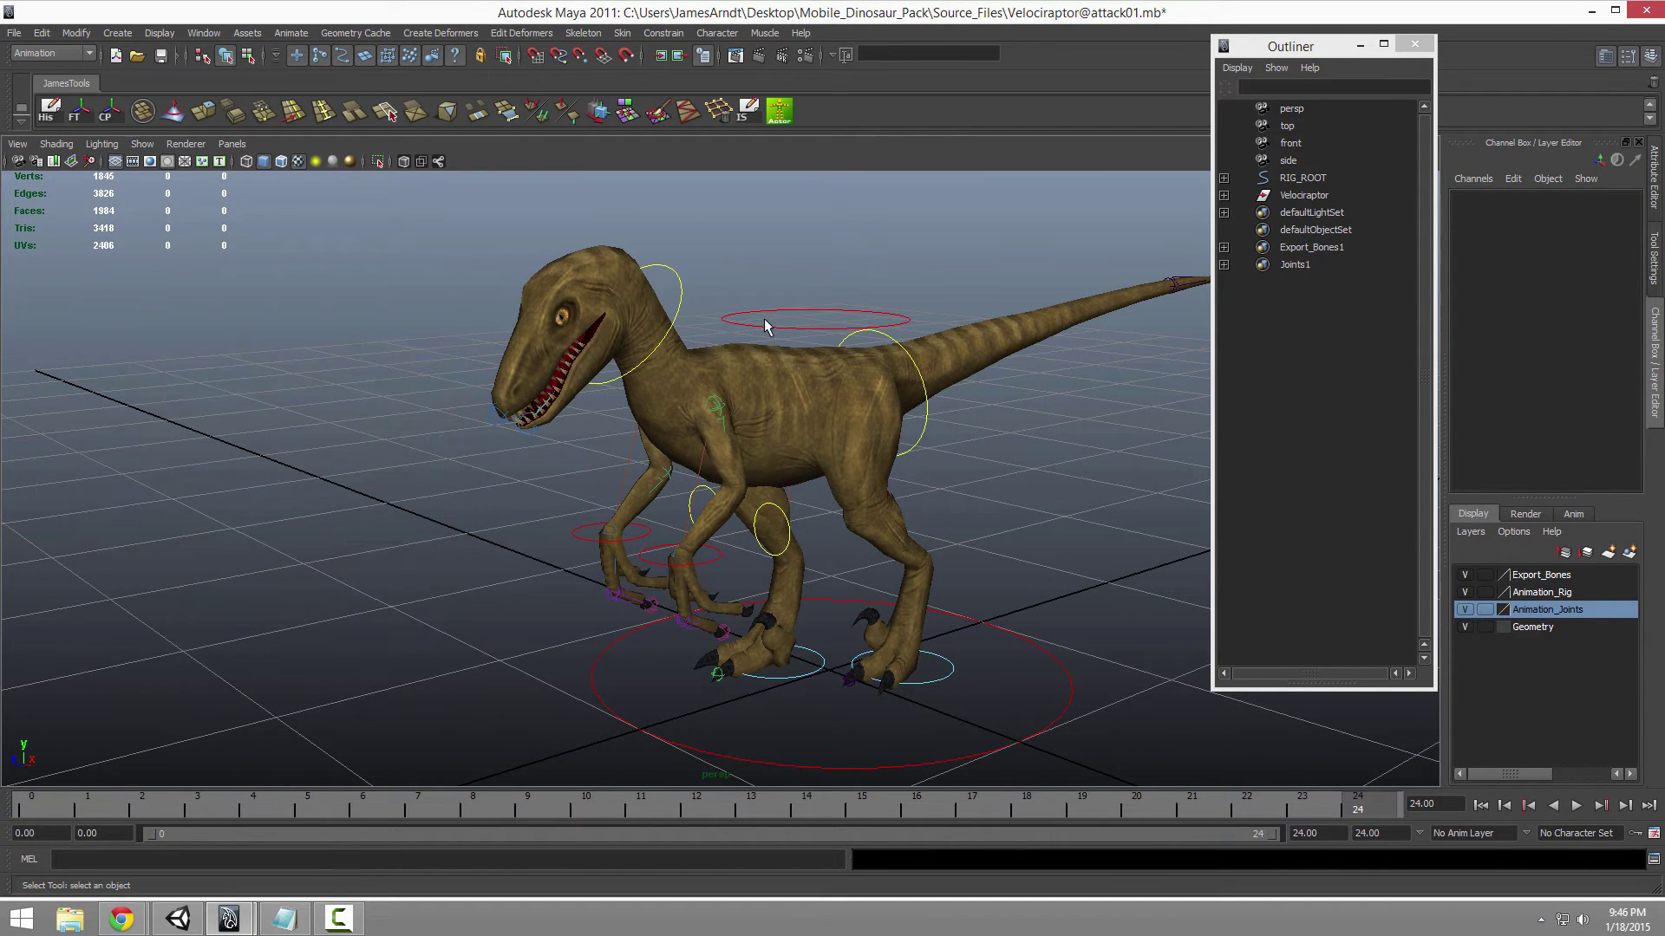
{"action": "left_click", "coordinate": [763, 319]}
{"action": "left_click", "coordinate": [1464, 610]}
{"action": "left_click", "coordinate": [1464, 592]}
{"action": "left_click", "coordinate": [1464, 627]}
Step: Inspect the keys on skin_Root, skin_L_Arm_Root, skin_Neck and the elbow export bones, scrubbing the timeline to frame 0
{"action": "left_click", "coordinate": [780, 415]}
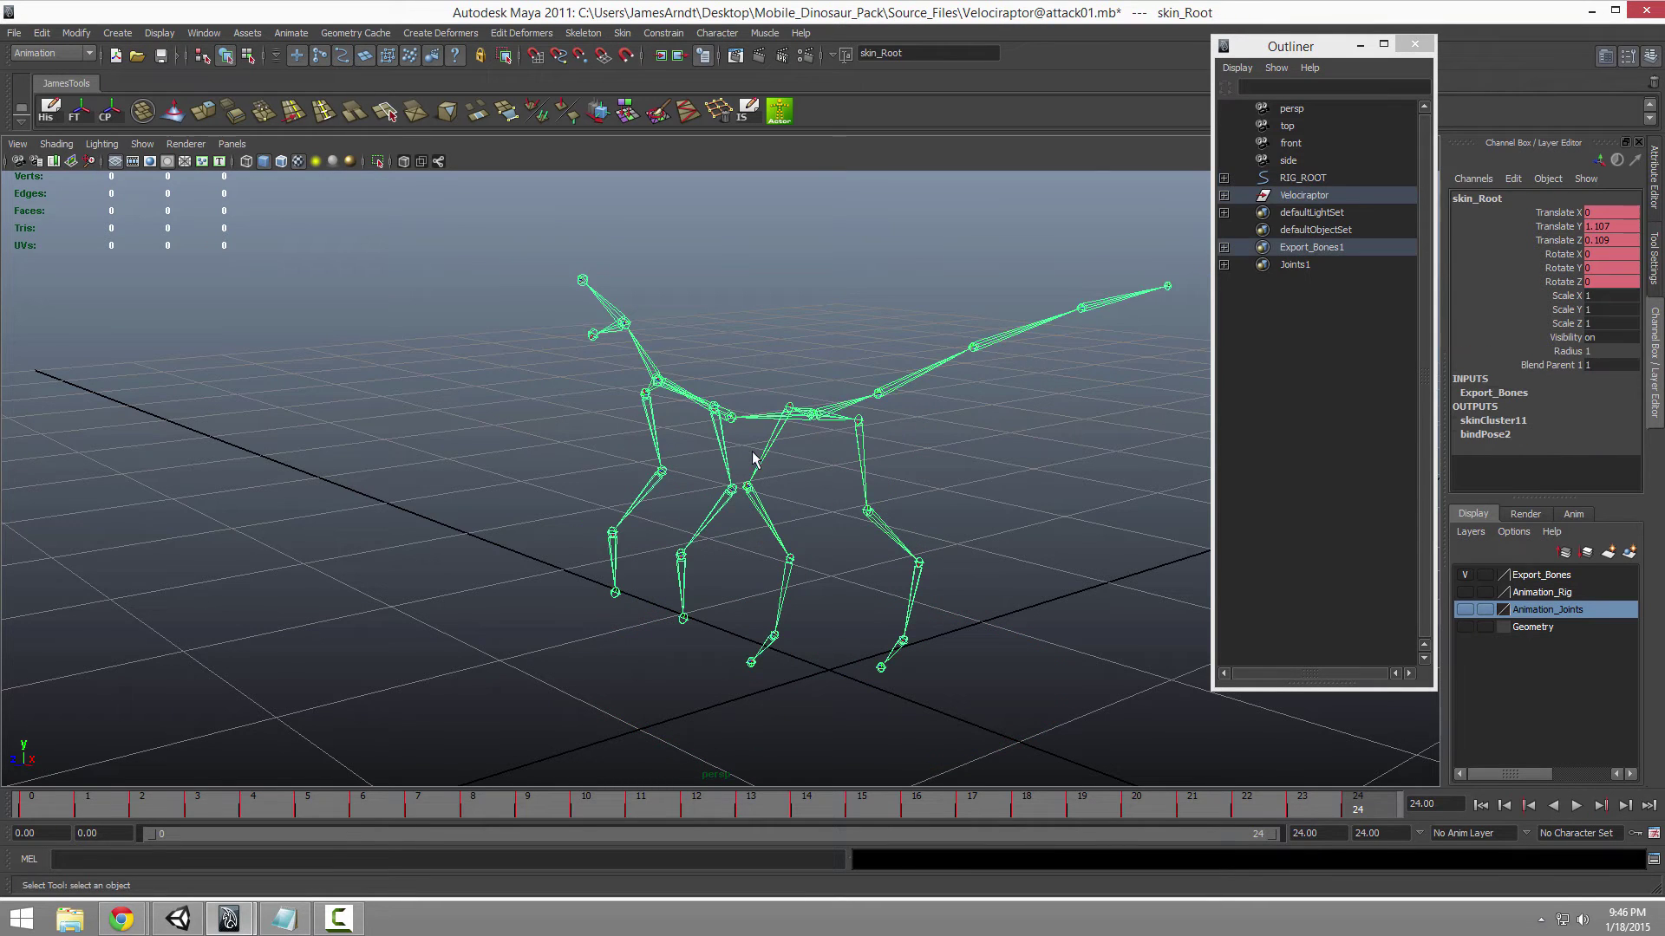
{"action": "middle_click_drag", "start_coordinate": [761, 453], "coordinate": [658, 462], "text": "alt"}
{"action": "left_click", "coordinate": [580, 441]}
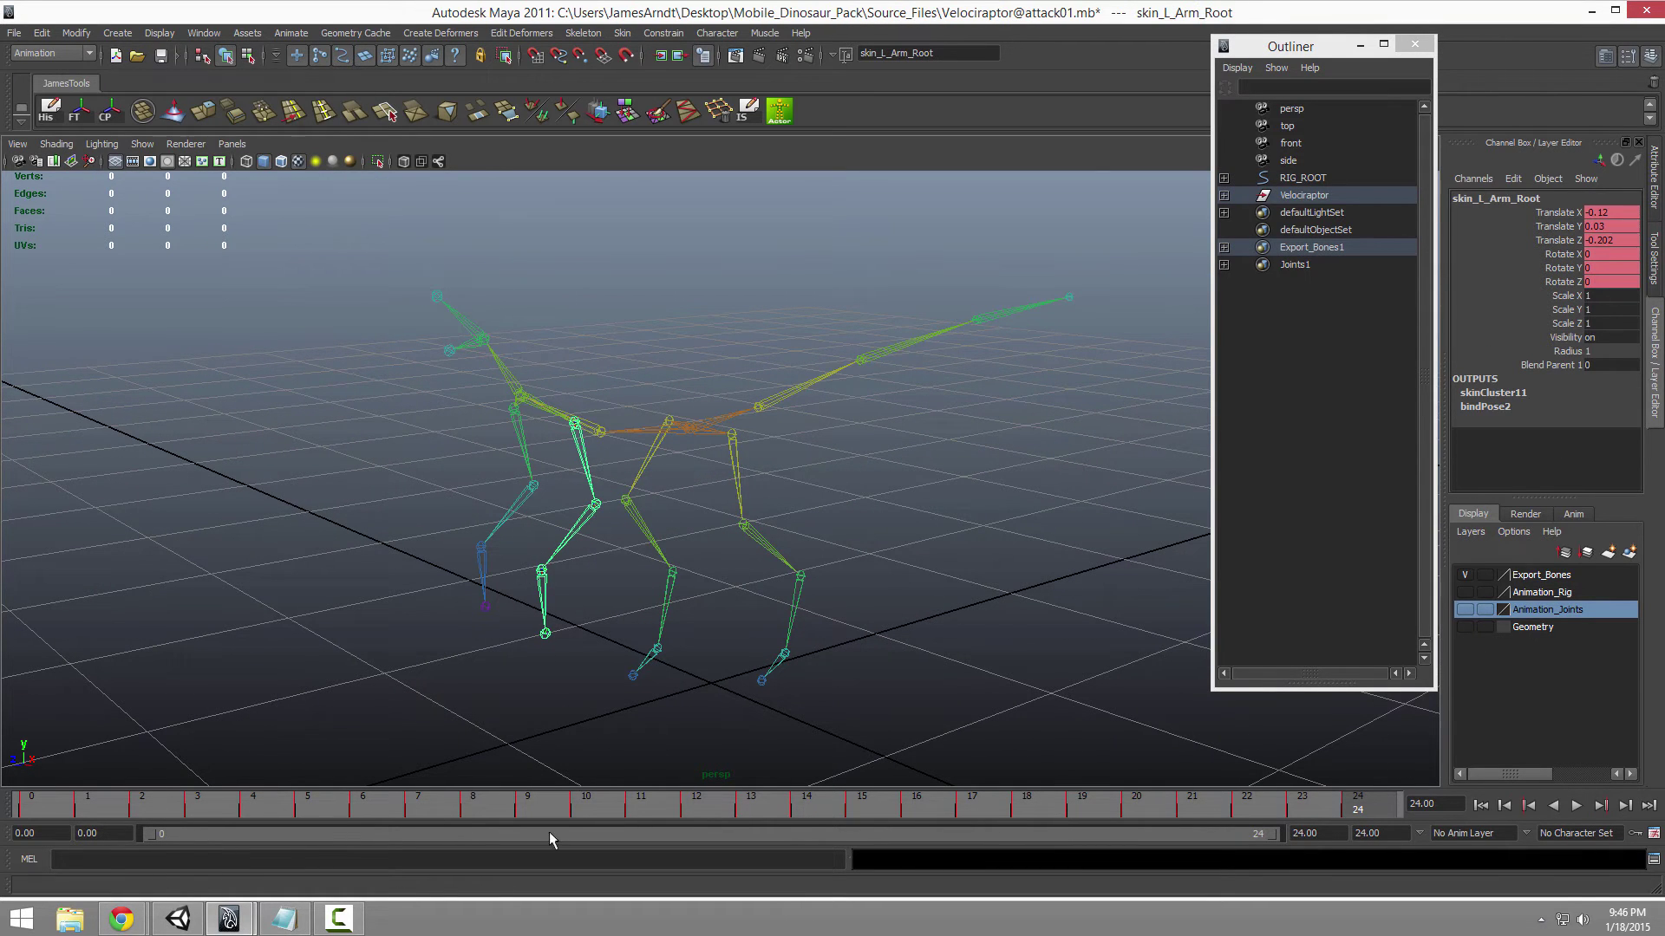
{"action": "left_click", "coordinate": [556, 417]}
{"action": "left_click_drag", "start_coordinate": [361, 803], "coordinate": [32, 804]}
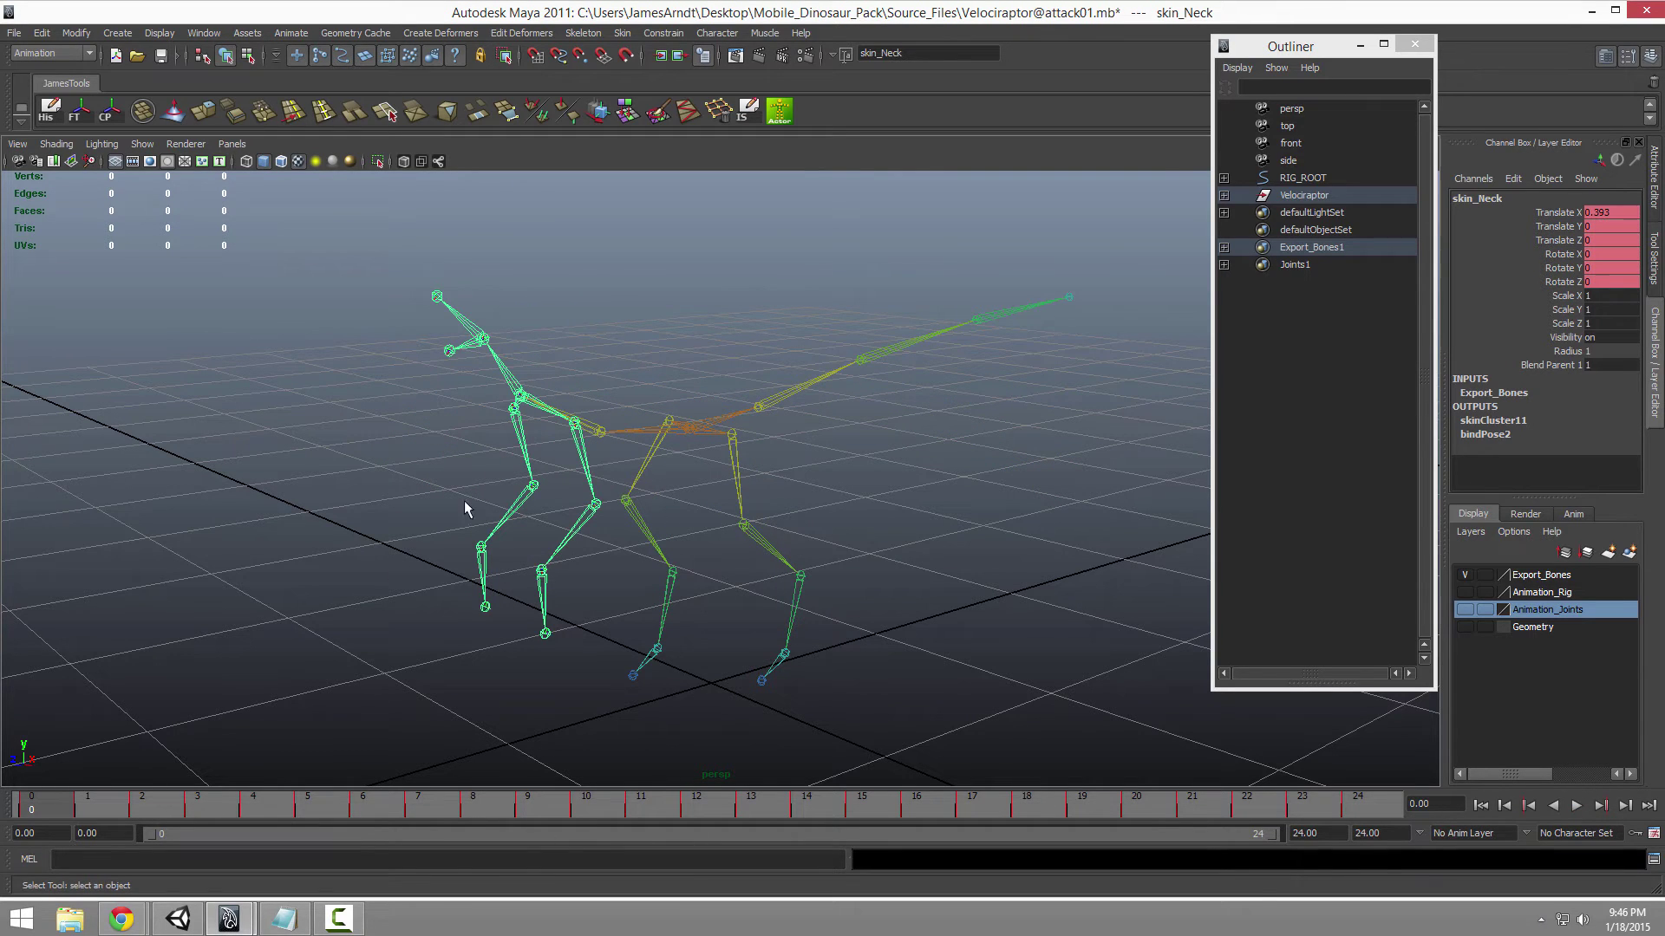
{"action": "left_click", "coordinate": [524, 434]}
{"action": "left_click", "coordinate": [510, 509]}
{"action": "left_click", "coordinate": [559, 553]}
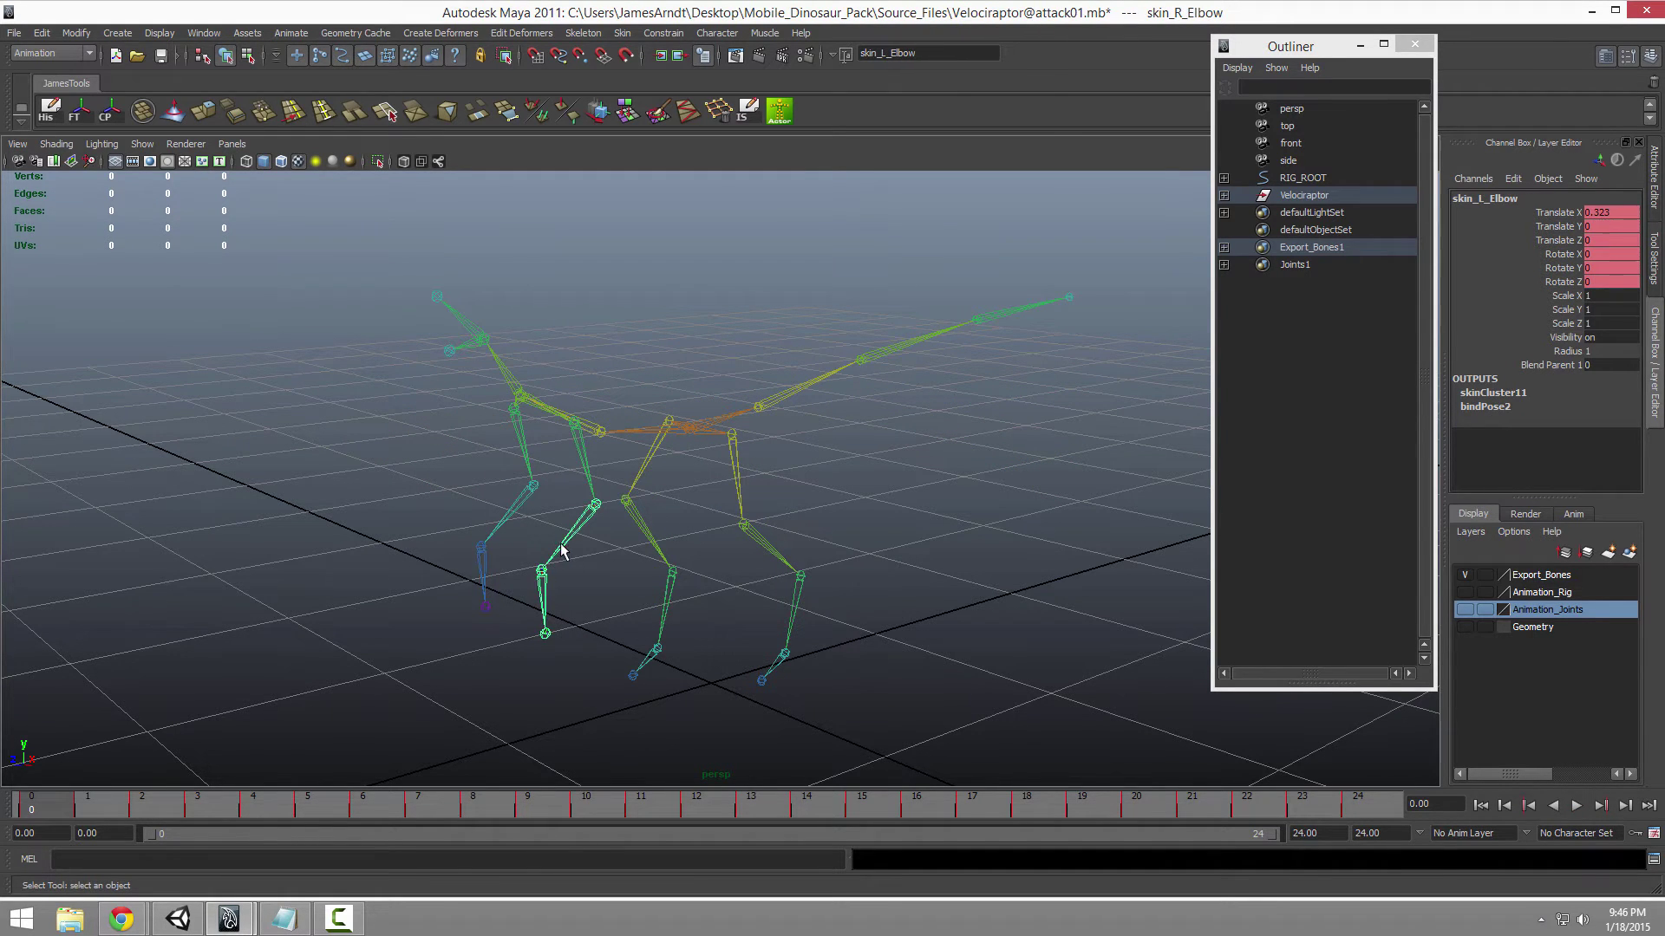
Step: Play back the baked export bones, and show the Animation_Rig and Animation_Joints layers again
{"action": "key", "text": "alt+v"}
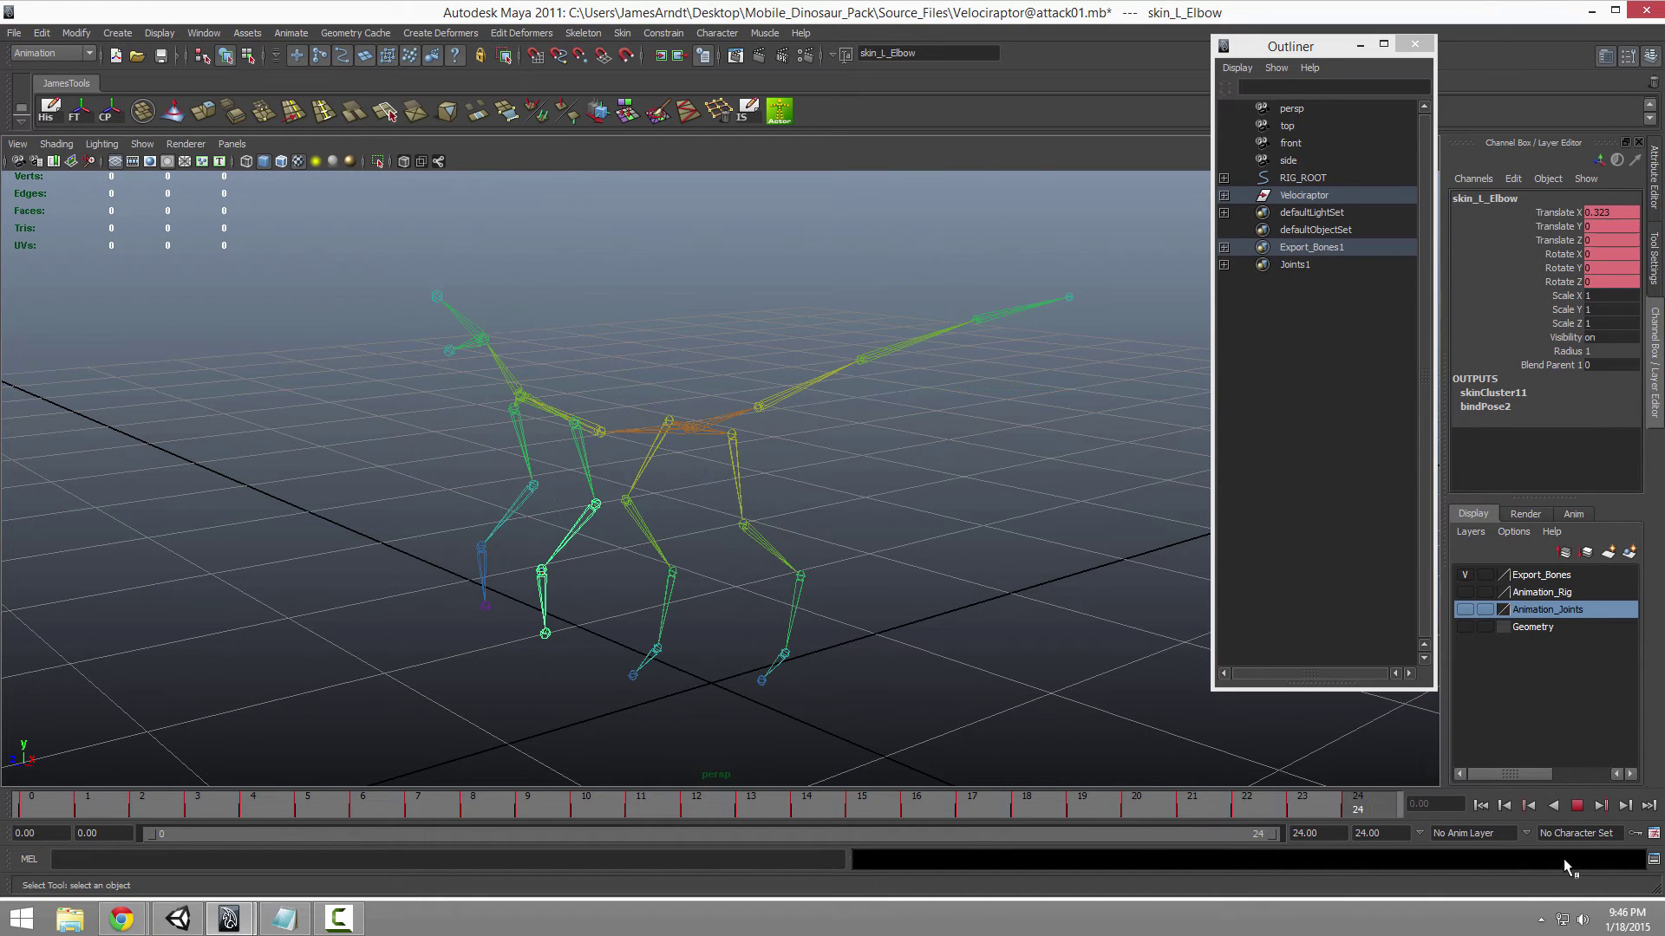
{"action": "left_click", "coordinate": [1464, 592]}
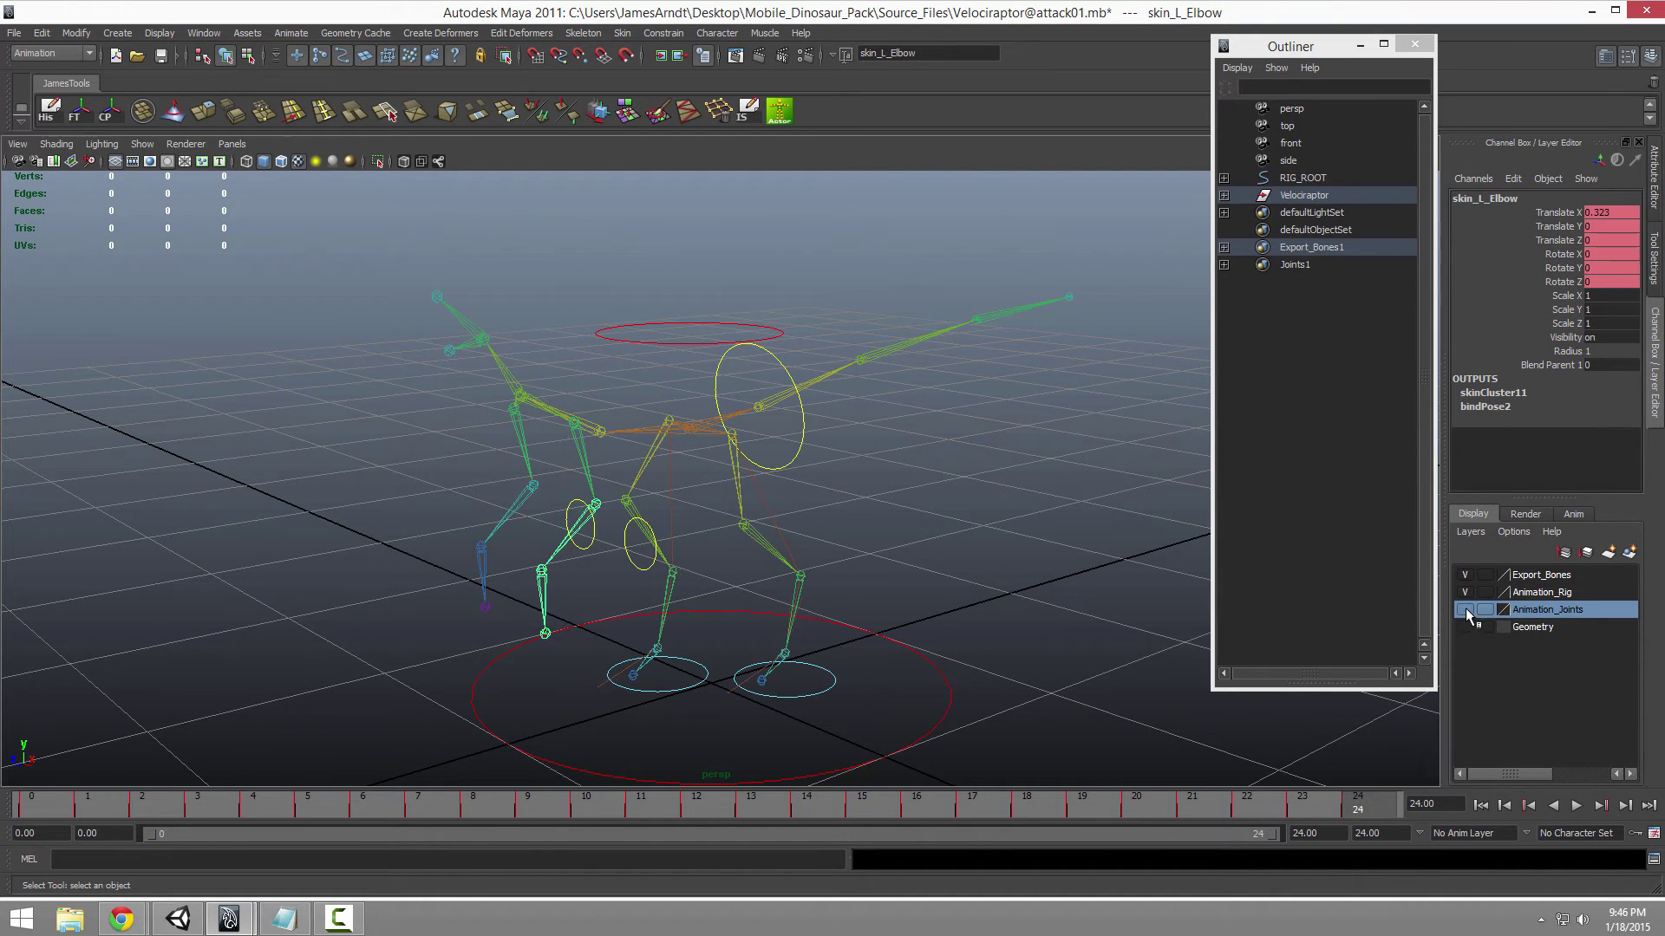
{"action": "left_click", "coordinate": [1465, 610]}
Step: Try lowering Upper_Body_Control with the rig, joints and export bones displayed, and undo the moves
{"action": "left_click", "coordinate": [674, 372]}
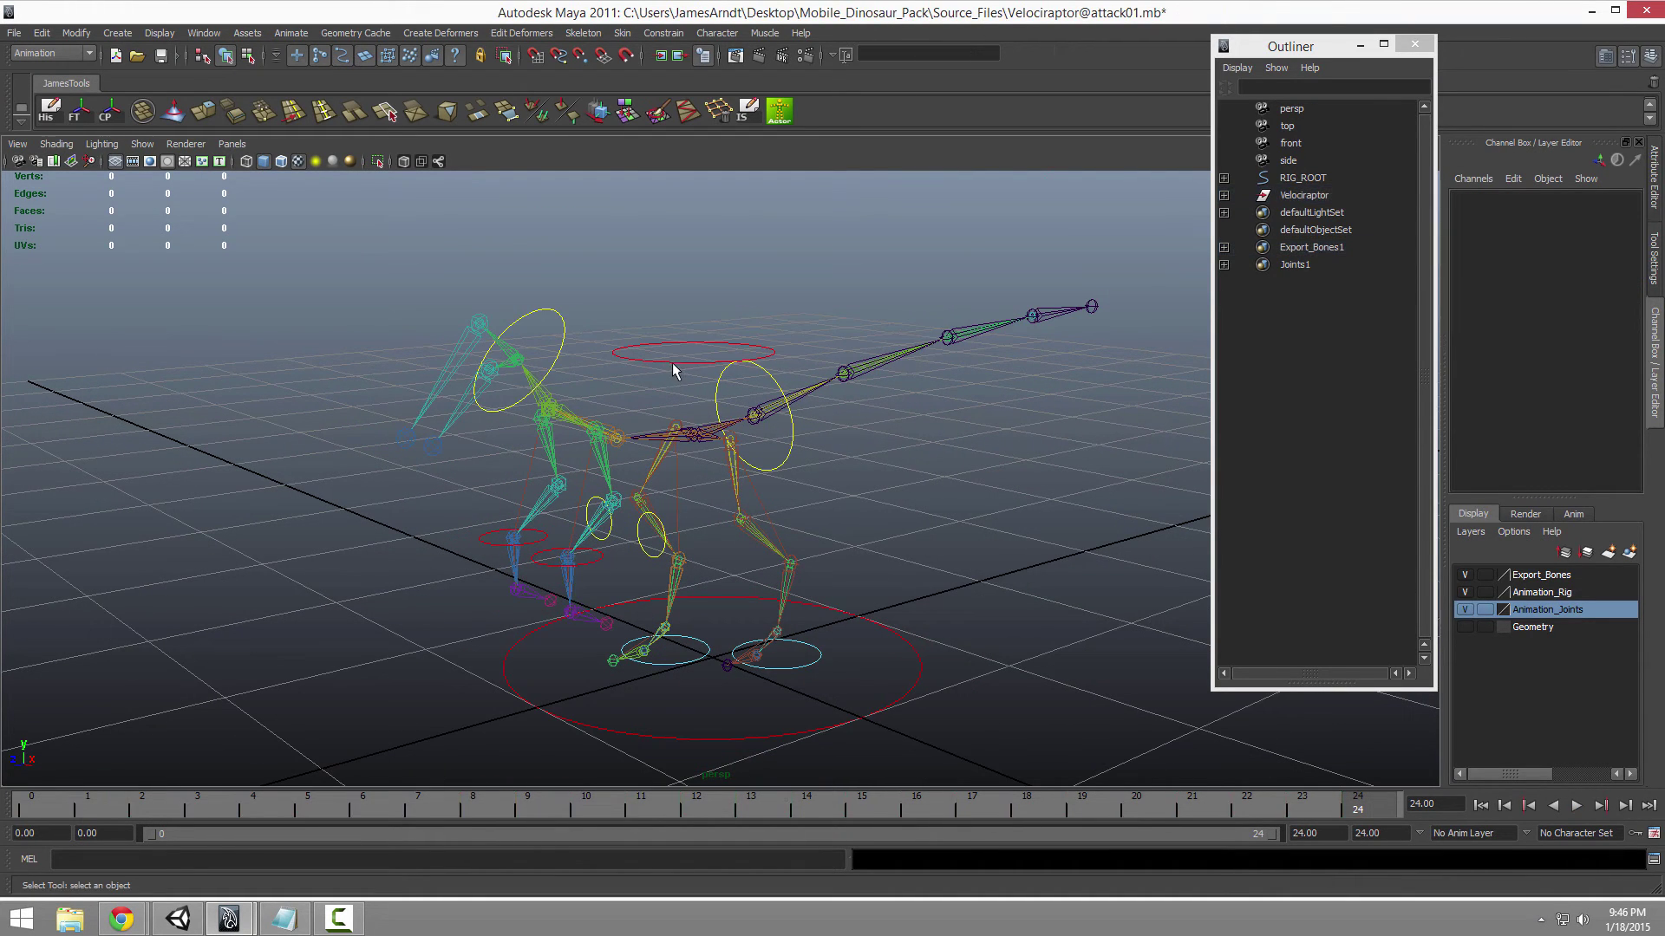
{"action": "left_click", "coordinate": [673, 362]}
{"action": "scroll", "coordinate": [673, 363], "scroll_direction": "up", "scroll_amount": 3}
{"action": "key", "text": "w"}
{"action": "left_click_drag", "start_coordinate": [696, 278], "coordinate": [737, 407]}
{"action": "mouse_move", "coordinate": [552, 467]}
{"action": "left_mouse_down"}
{"action": "mouse_move", "coordinate": [511, 470]}
{"action": "mouse_move", "coordinate": [552, 464]}
{"action": "left_mouse_up"}
{"action": "key", "text": "ctrl+z"}
{"action": "key", "text": "ctrl+z"}
{"action": "mouse_move", "coordinate": [680, 299]}
{"action": "left_mouse_down", "text": "alt"}
{"action": "mouse_move", "coordinate": [691, 277]}
{"action": "mouse_move", "coordinate": [667, 305]}
{"action": "left_mouse_up", "text": "alt"}
{"action": "key", "text": "ctrl+z"}
{"action": "key", "text": "ctrl+z"}
{"action": "key", "text": "ctrl+z"}
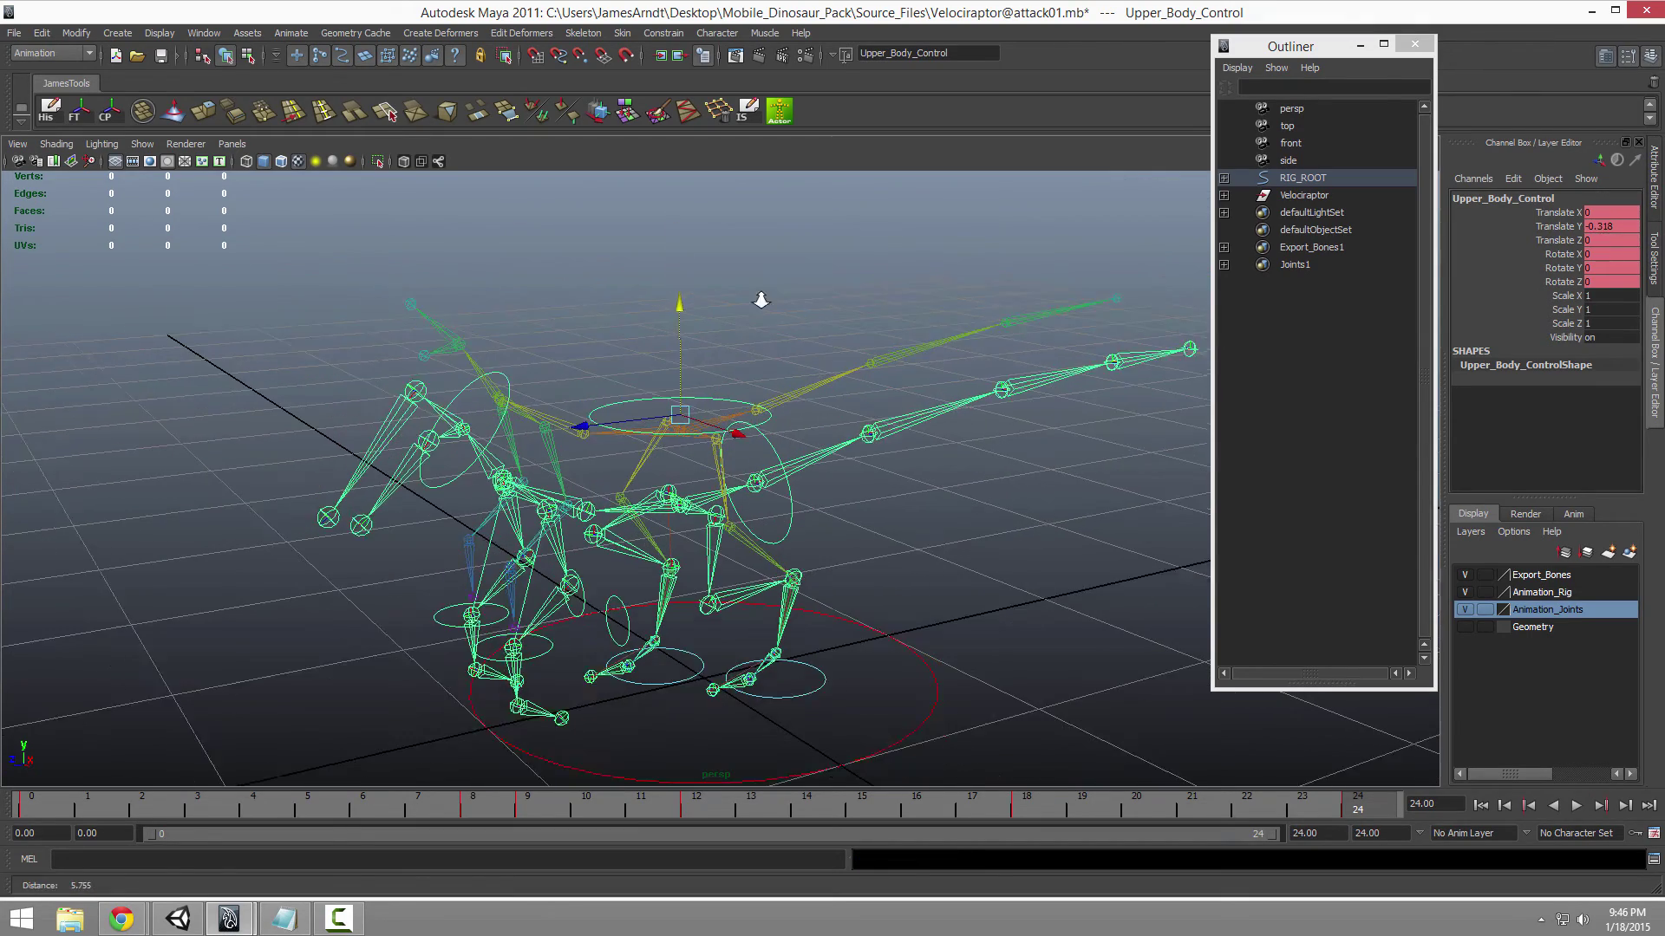
{"action": "key", "text": "ctrl+z"}
{"action": "key", "text": "ctrl+z"}
{"action": "key", "text": "ctrl+z"}
Step: Examine the Bake Simulation options for keys, and close them without baking
{"action": "left_click", "coordinate": [41, 33]}
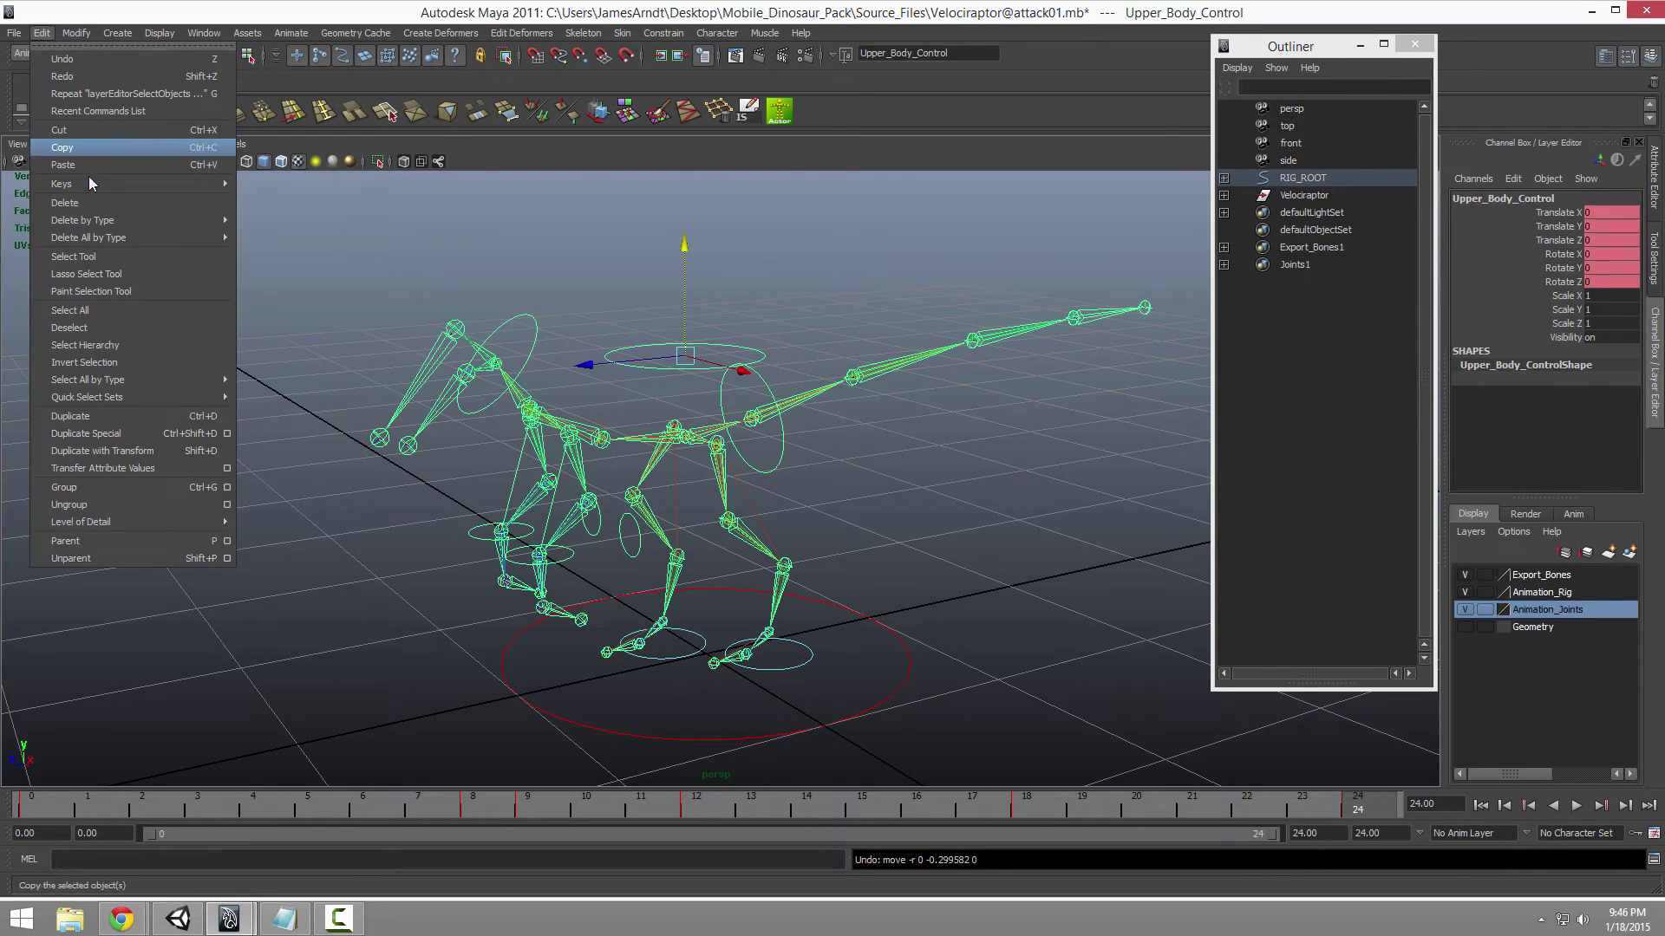
{"action": "mouse_move", "coordinate": [90, 182]}
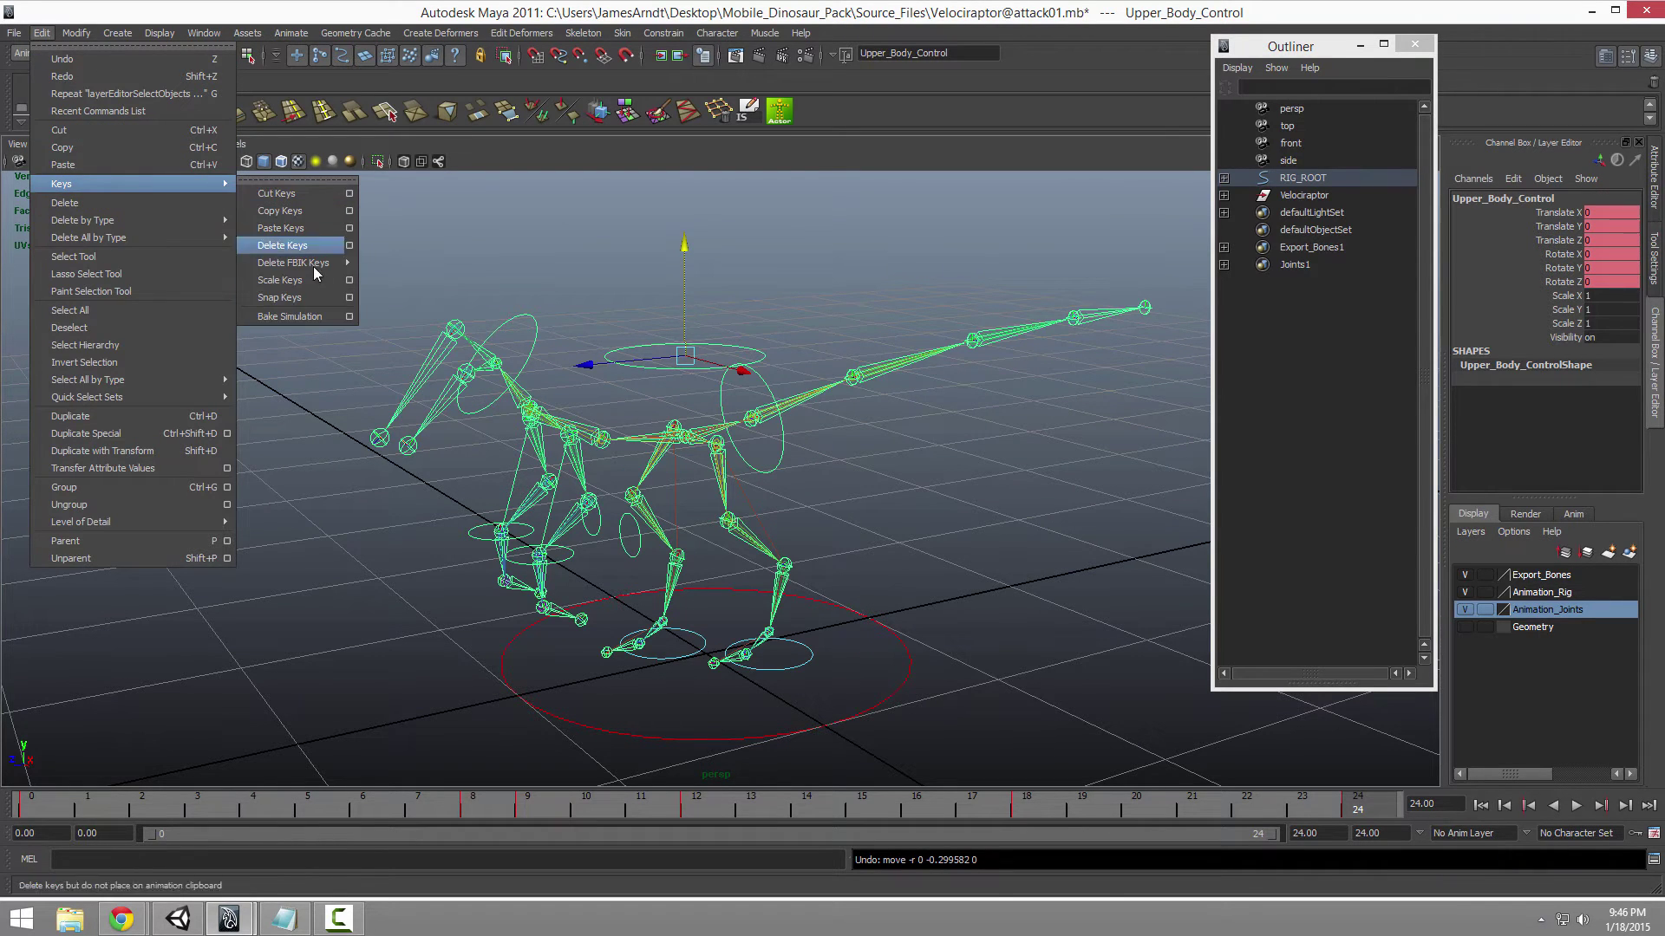
{"action": "left_click", "coordinate": [350, 316]}
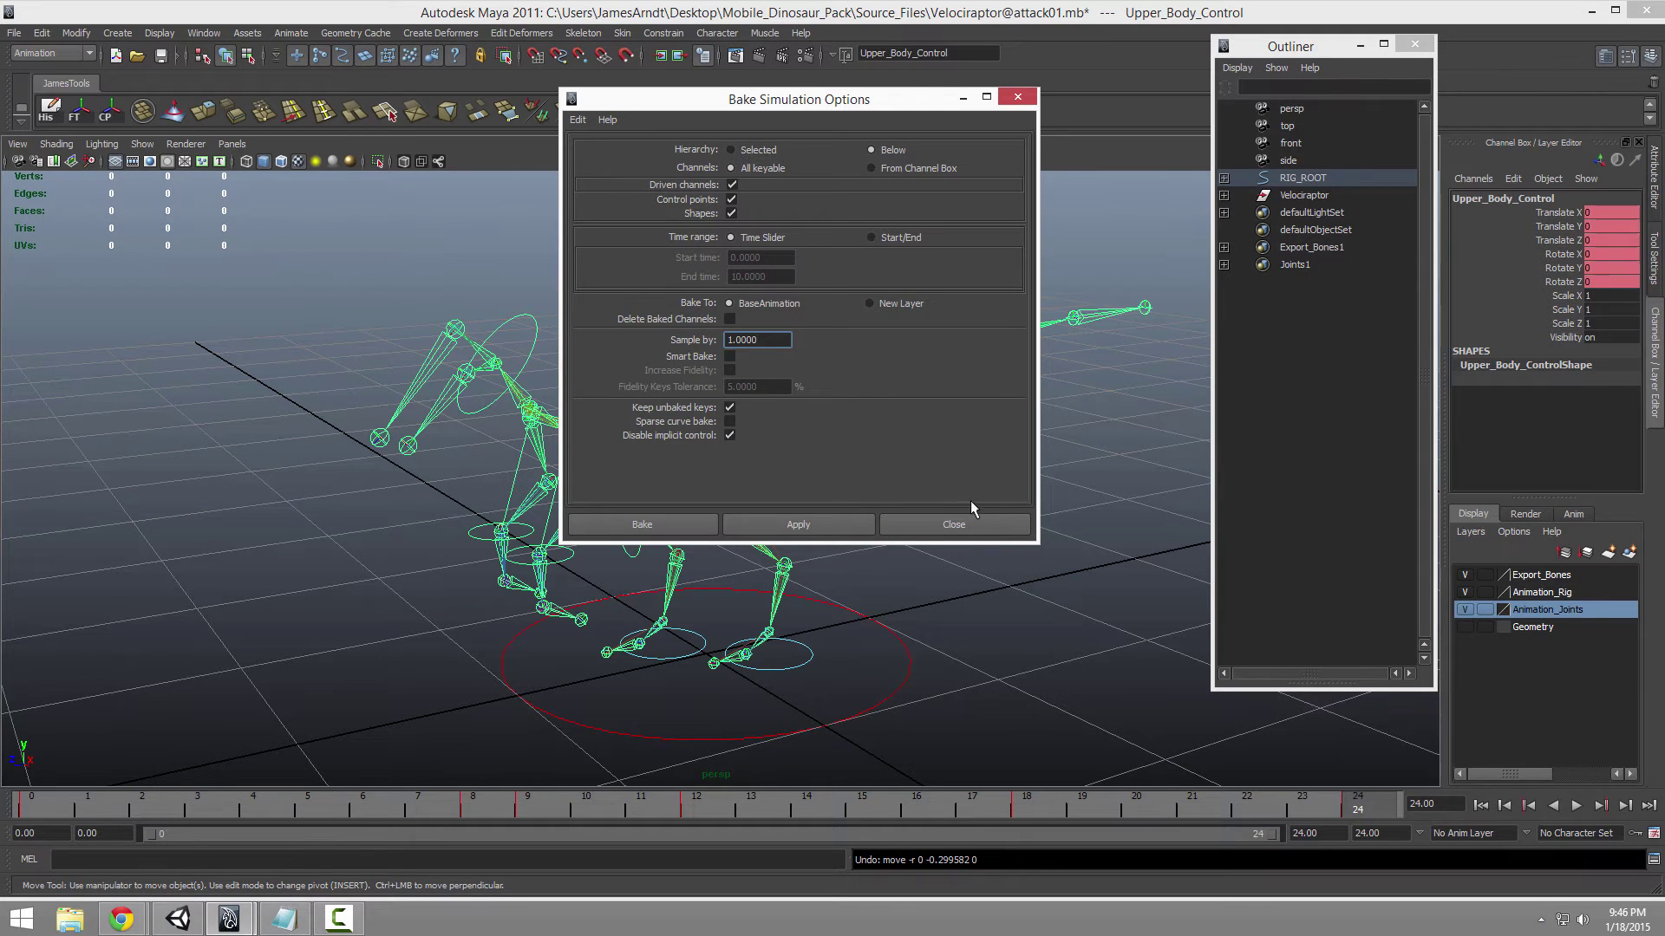
{"action": "left_click", "coordinate": [961, 524]}
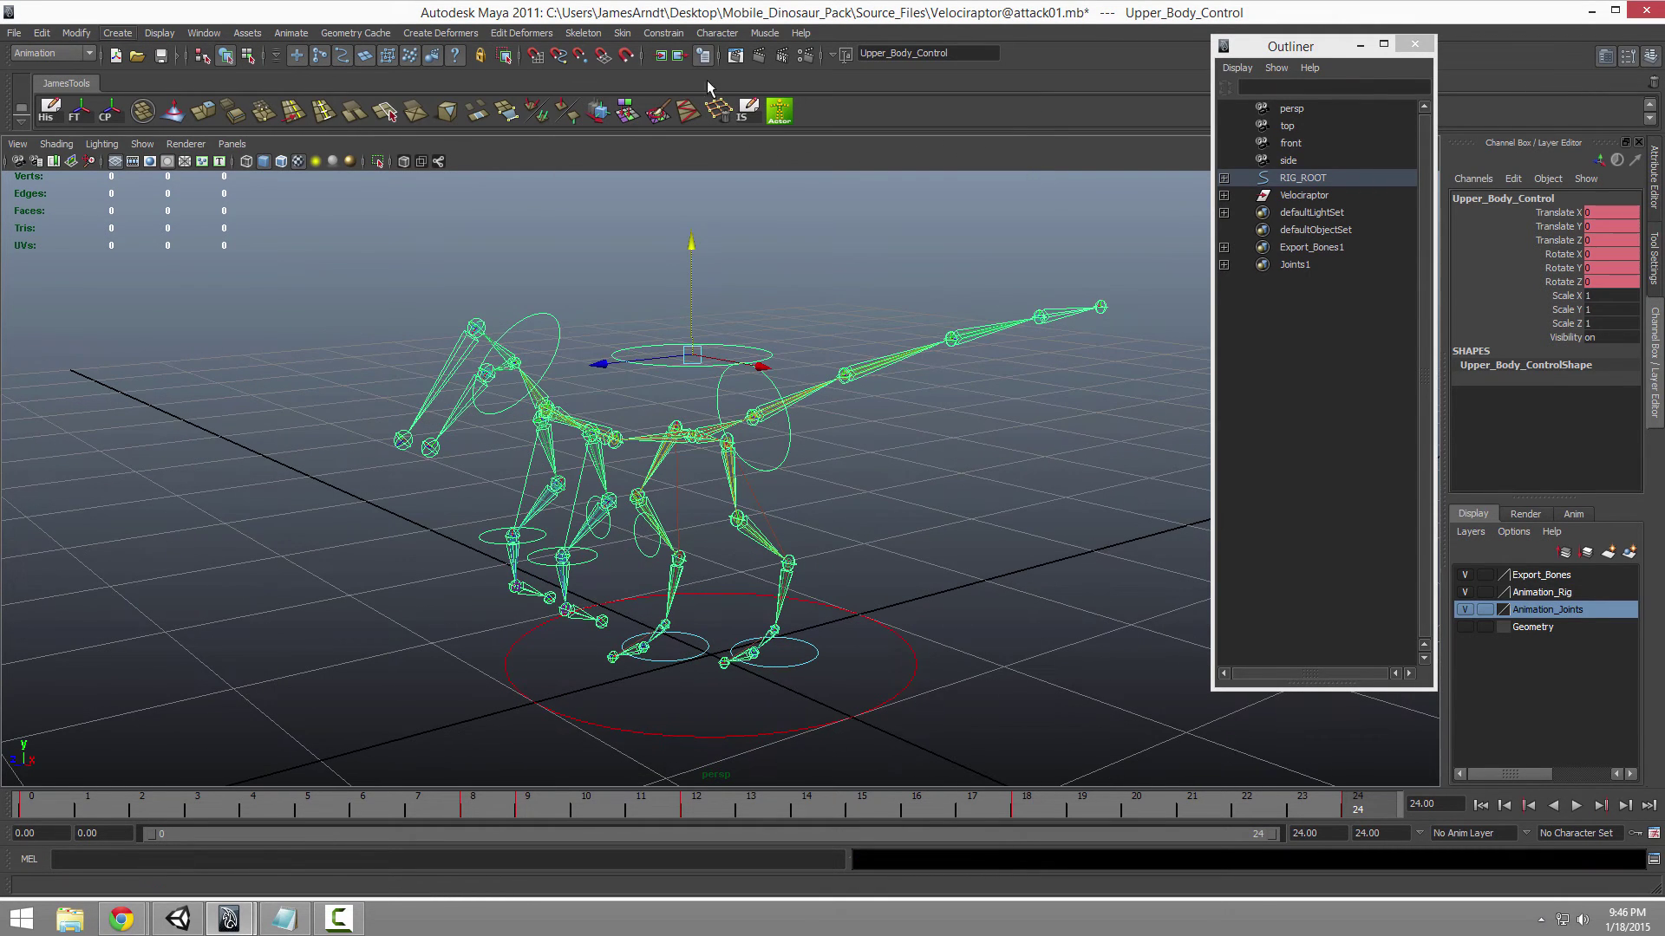
Step: Close Maya without saving the Velociraptor@attack01 scene, and switch to the Unity project
{"action": "left_click", "coordinate": [1644, 10]}
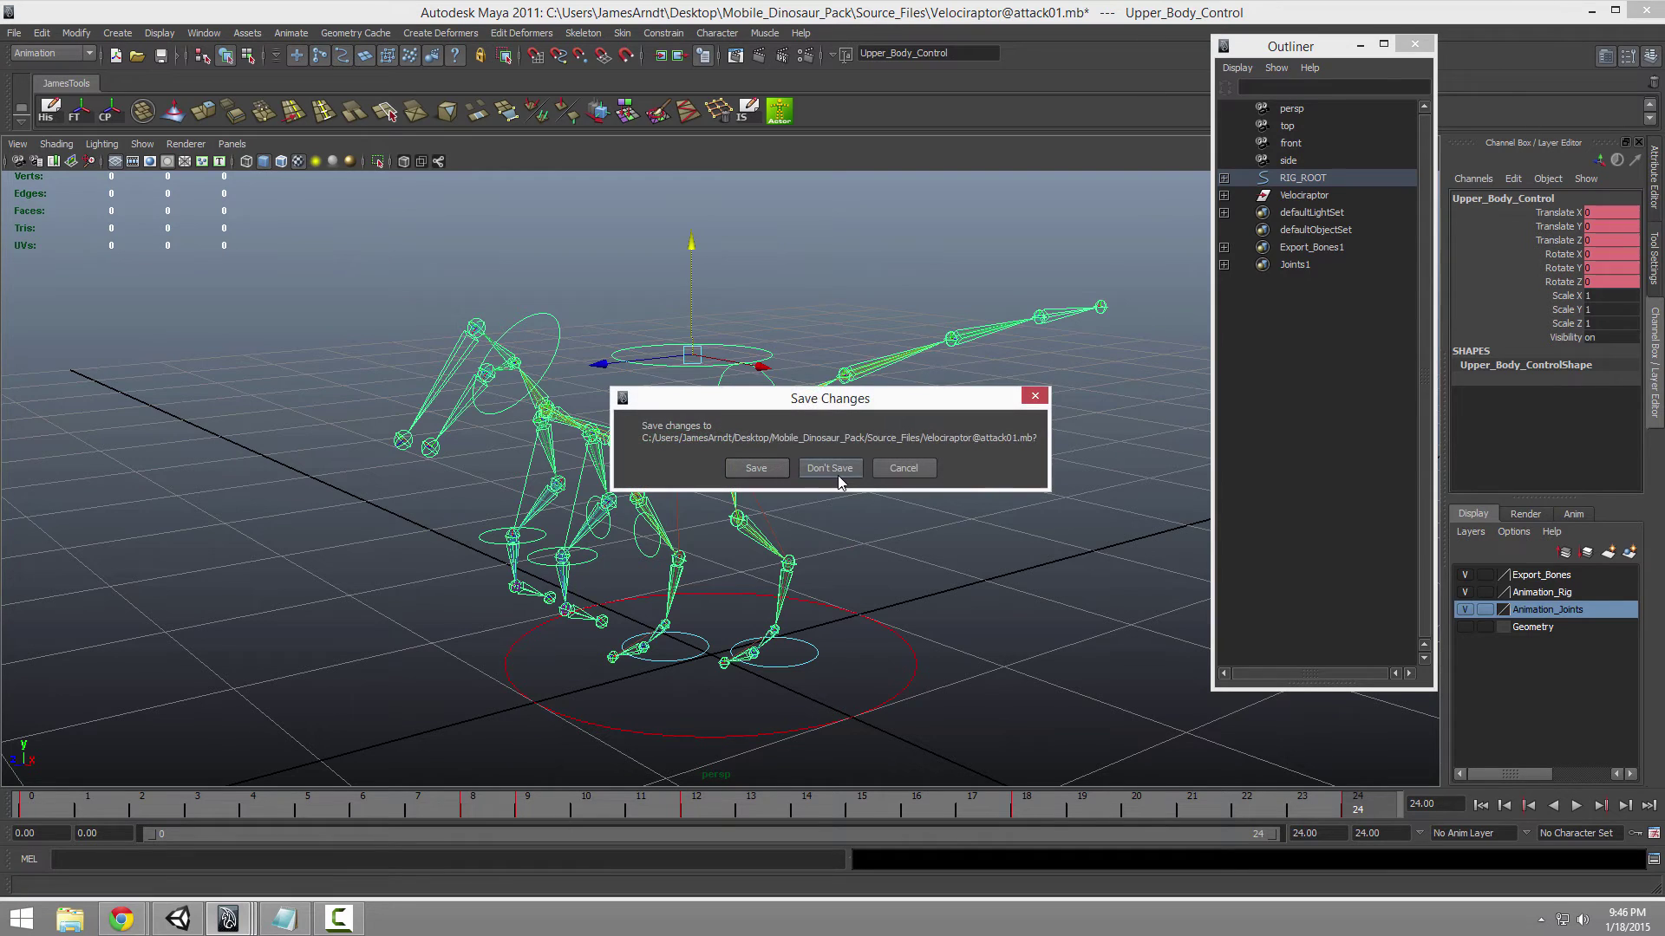
{"action": "left_click", "coordinate": [836, 472]}
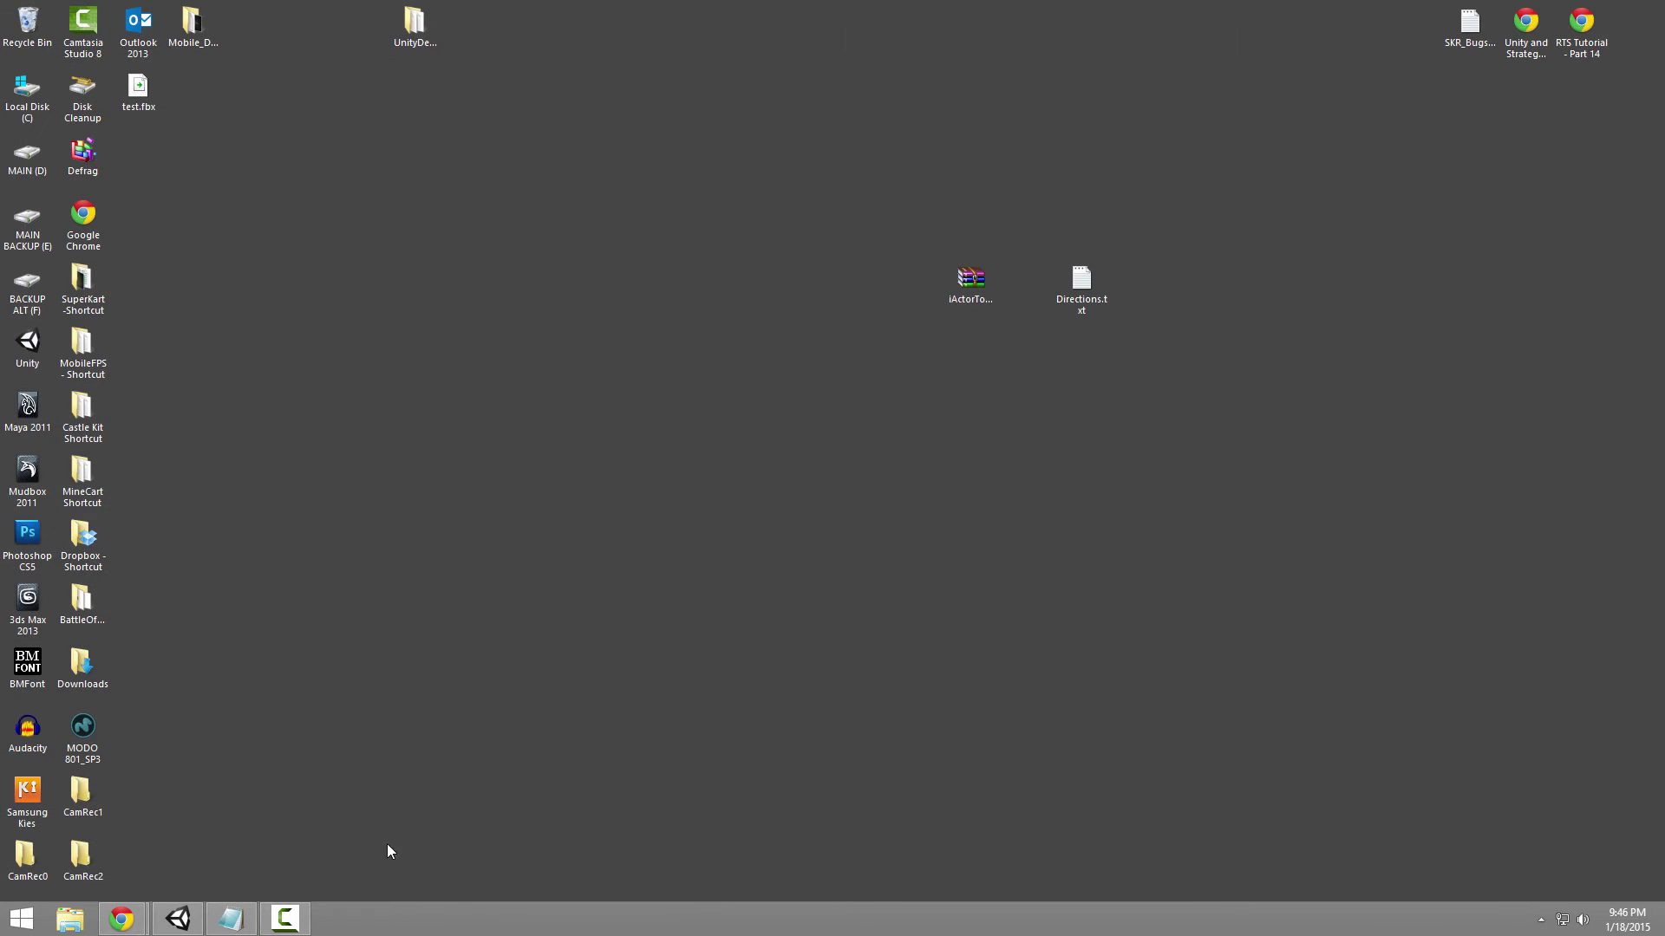
{"action": "left_click", "coordinate": [191, 917]}
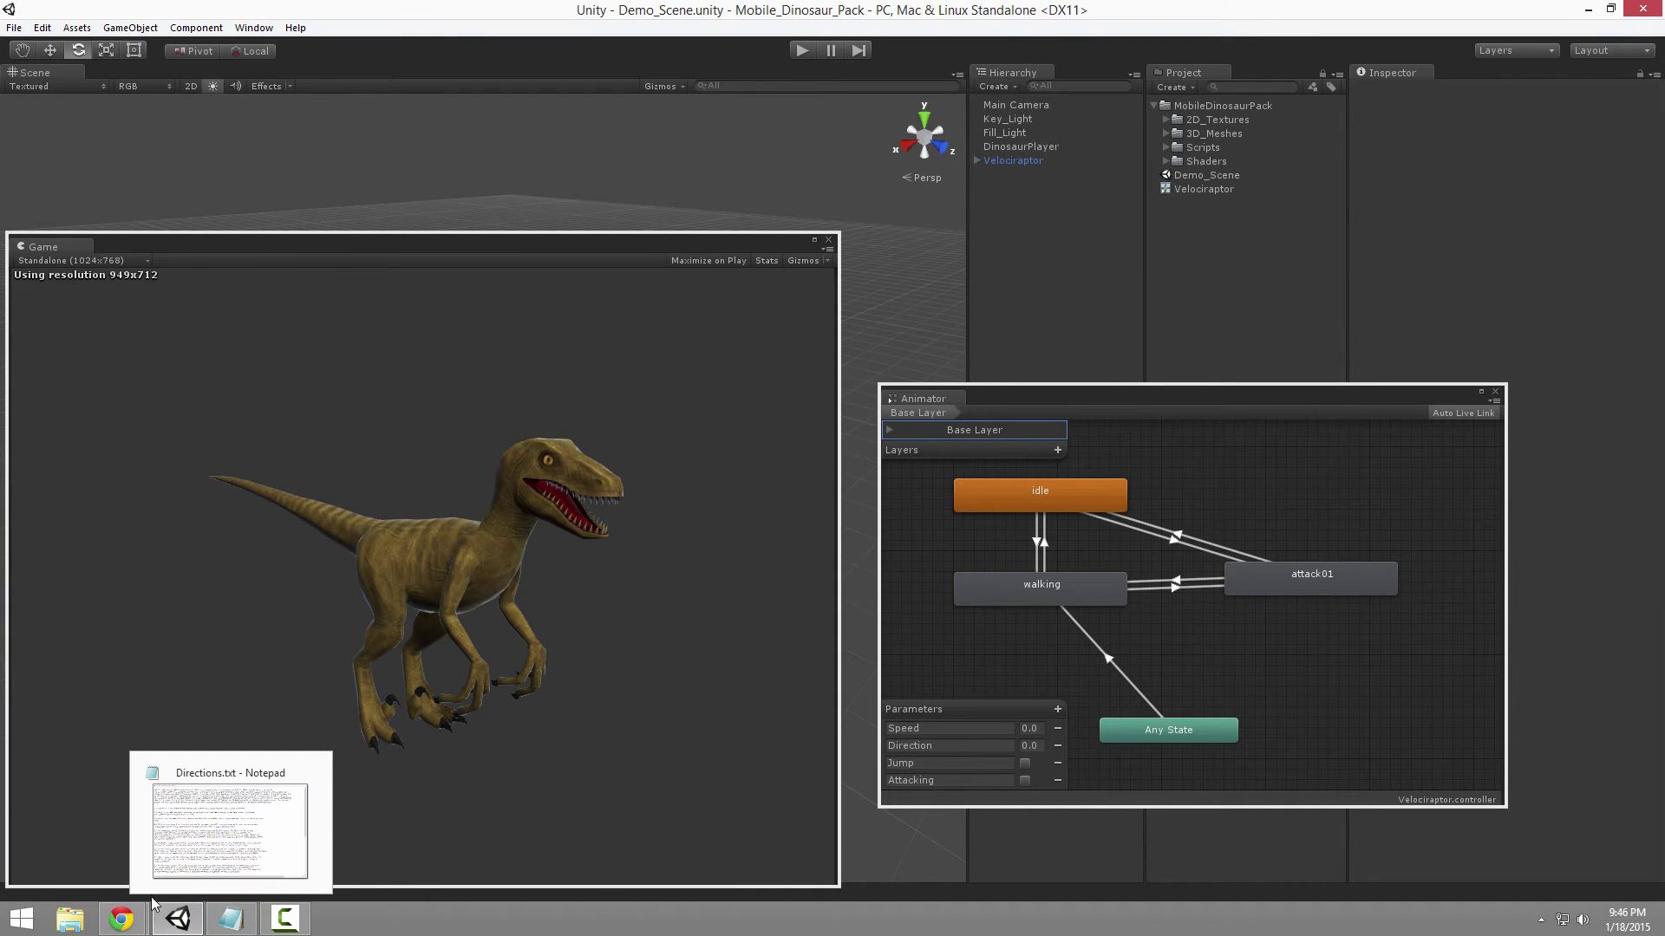
Step: Switch to Chrome to examine the icActorTools entry and address of the brave rabbit downloads page, and return to Unity
{"action": "mouse_move", "coordinate": [138, 925]}
{"action": "left_click", "coordinate": [299, 828]}
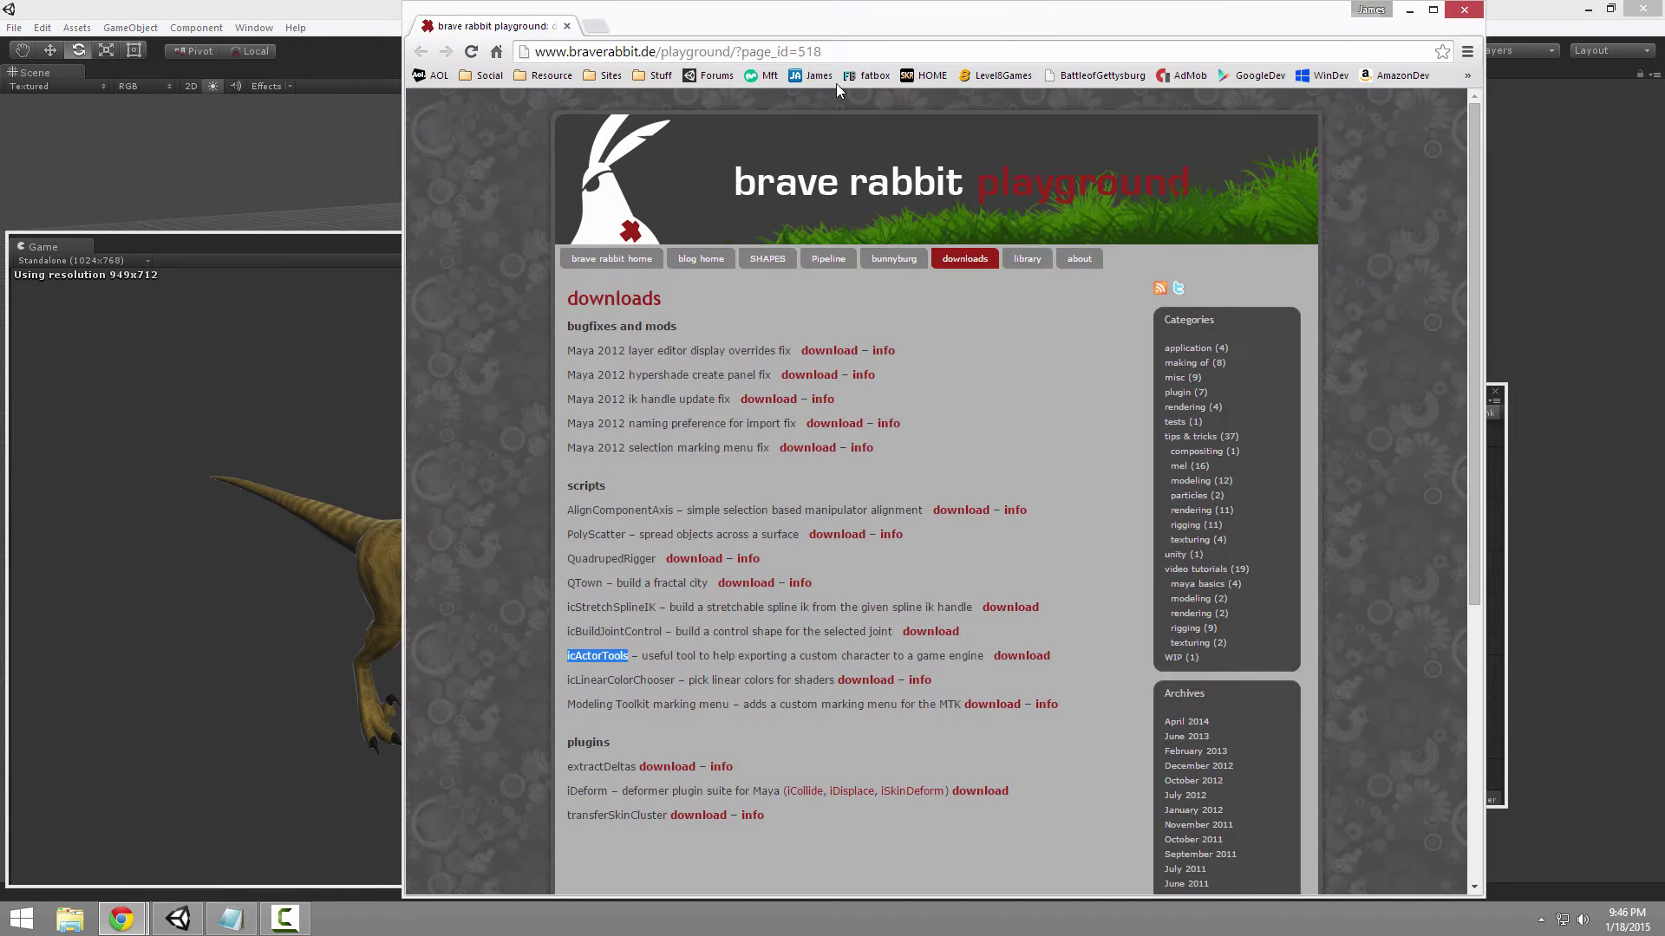
{"action": "left_click", "coordinate": [893, 52]}
{"action": "left_click", "coordinate": [841, 51]}
{"action": "double_click", "coordinate": [607, 657]}
{"action": "left_click", "coordinate": [634, 661]}
{"action": "left_click", "coordinate": [314, 18]}
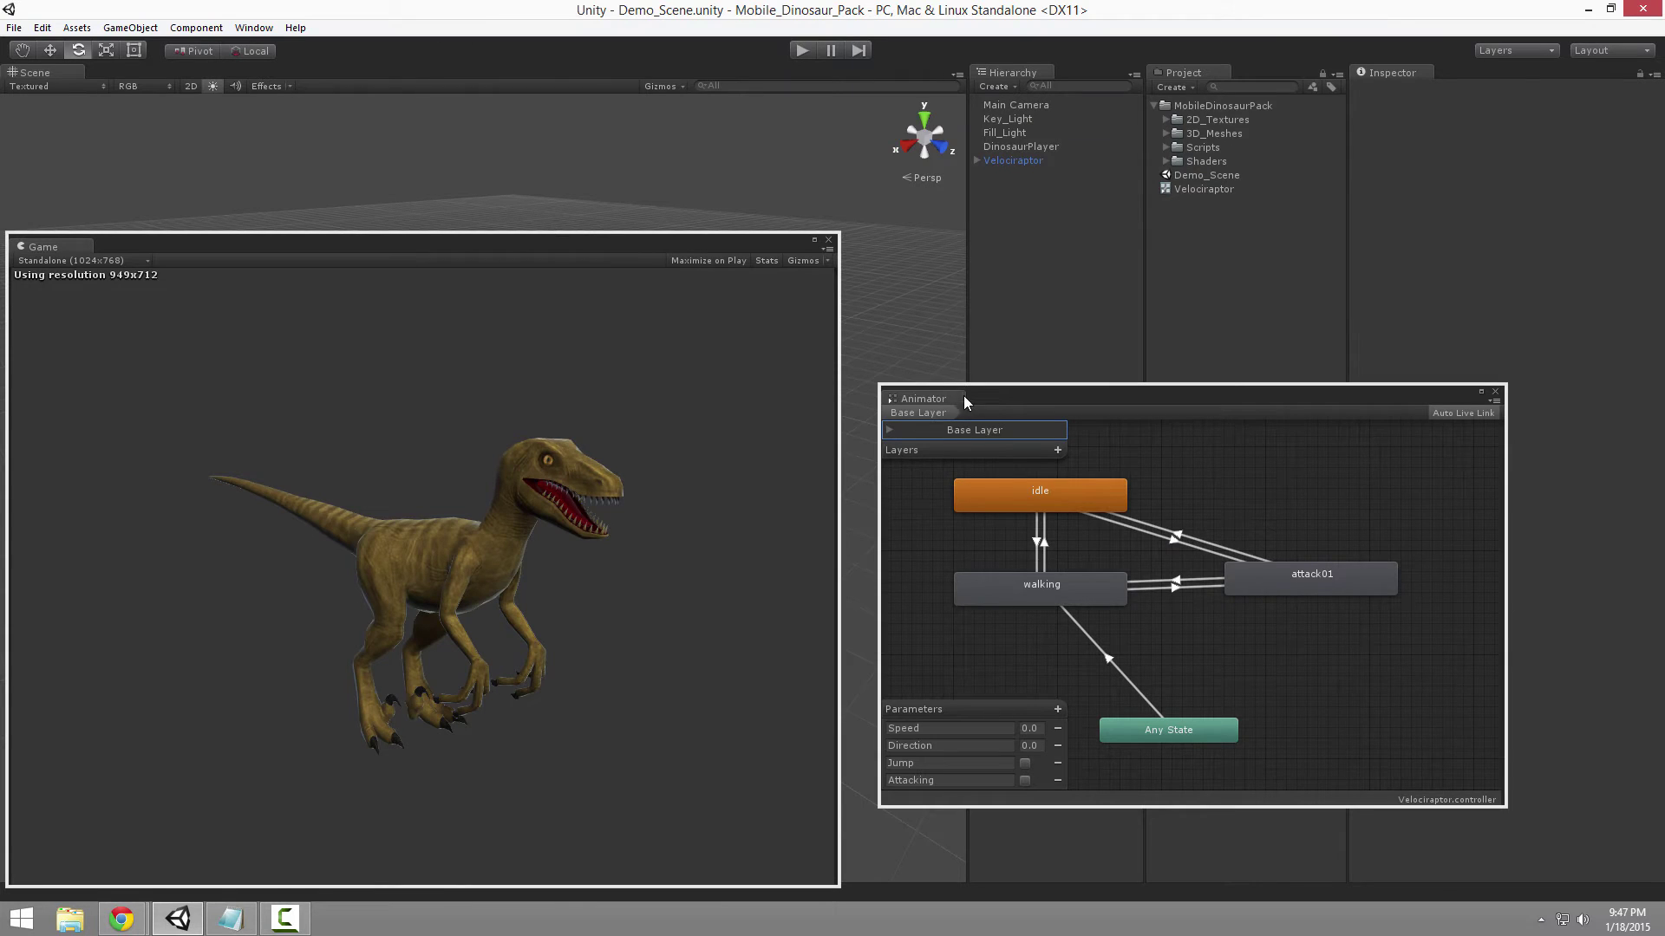
Step: Move the Animator window clear of the Project list, and expand the 3D_Meshes folder
{"action": "left_click_drag", "start_coordinate": [965, 397], "coordinate": [932, 448]}
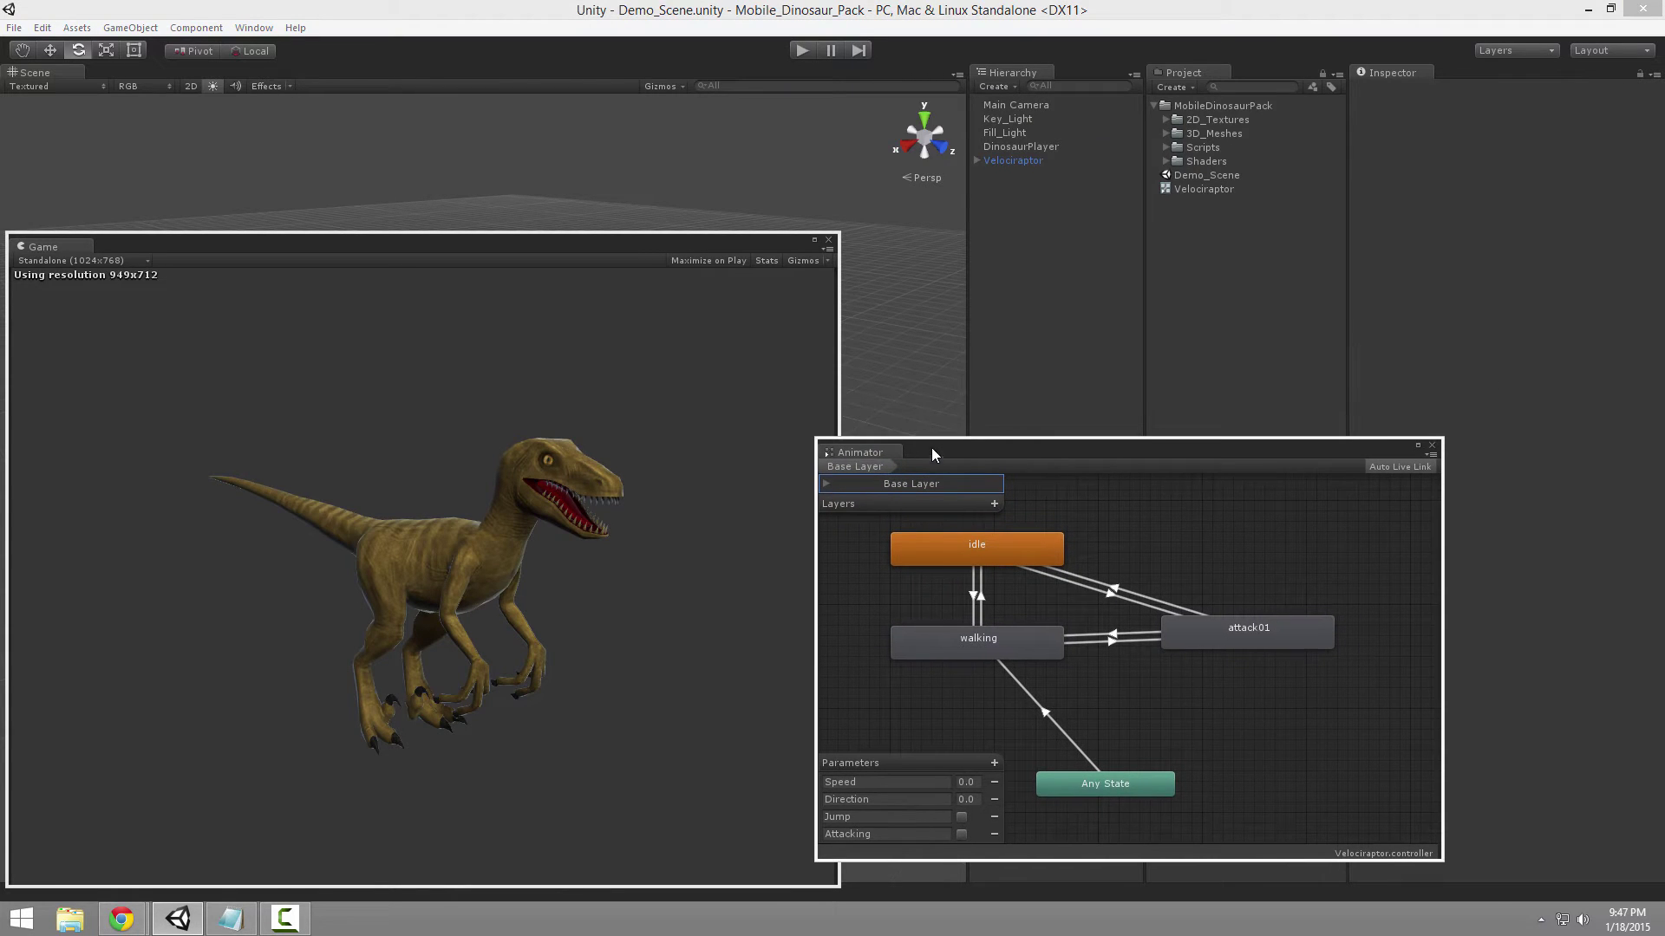
{"action": "left_click", "coordinate": [1164, 134]}
{"action": "left_click_drag", "start_coordinate": [1252, 446], "coordinate": [922, 399]}
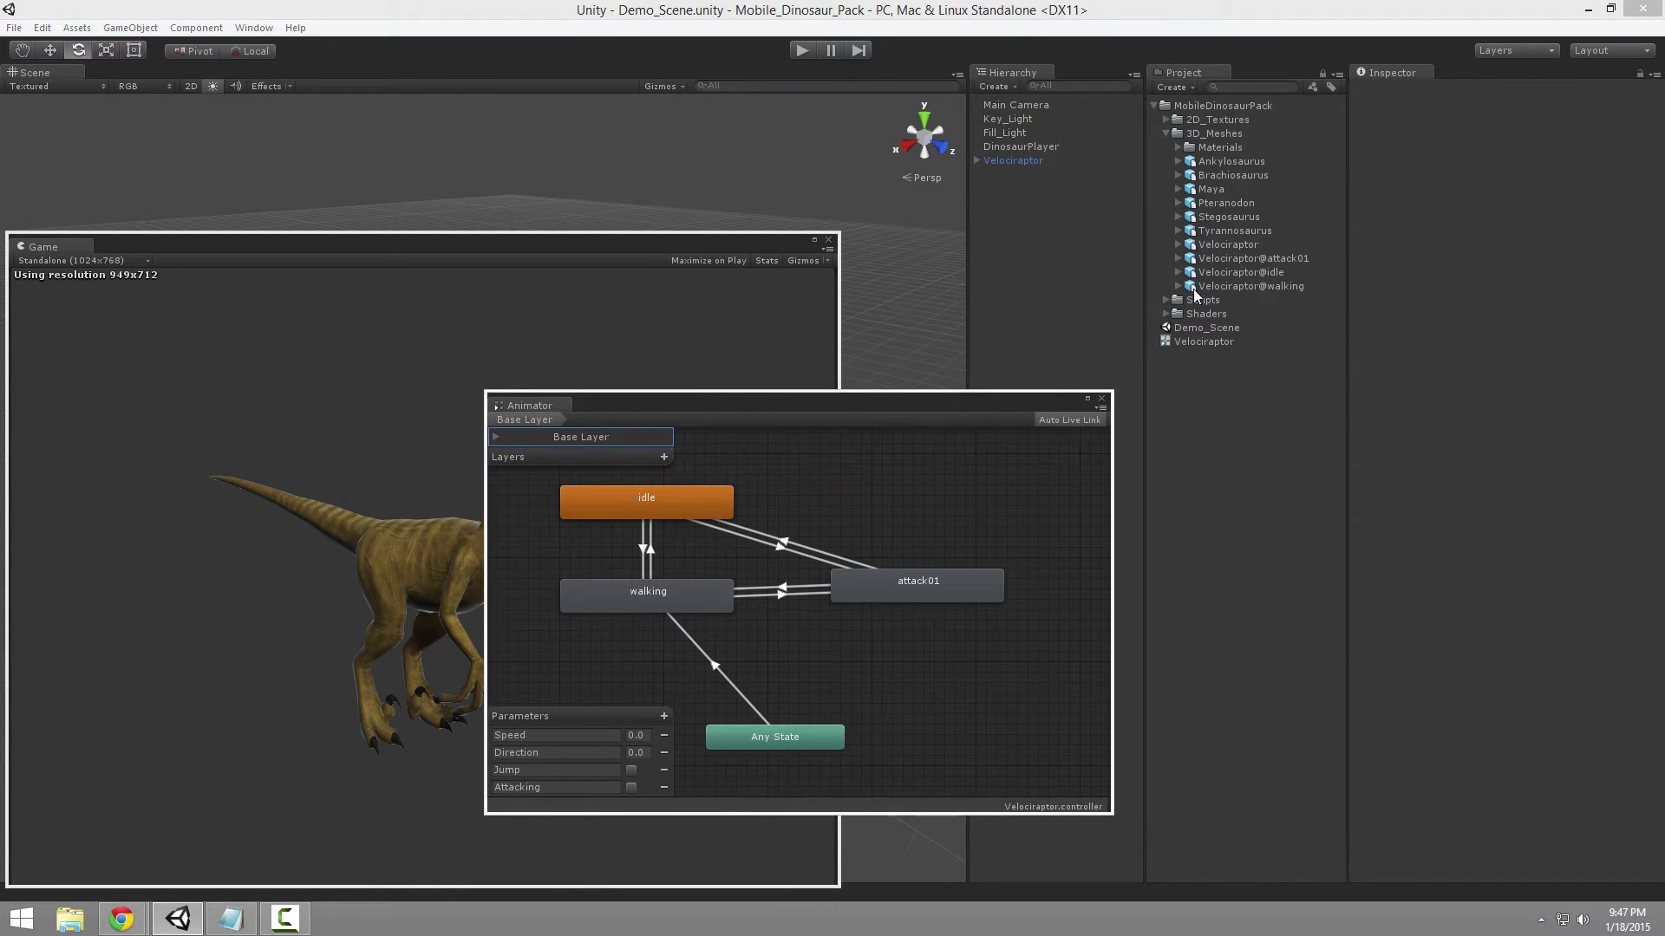
Step: Reveal the Velociraptor asset in File Explorer to examine the naming of its FBX animation files, and minimize the folder window
{"action": "left_click", "coordinate": [1241, 246]}
{"action": "right_click", "coordinate": [1245, 248]}
{"action": "left_click", "coordinate": [1272, 282]}
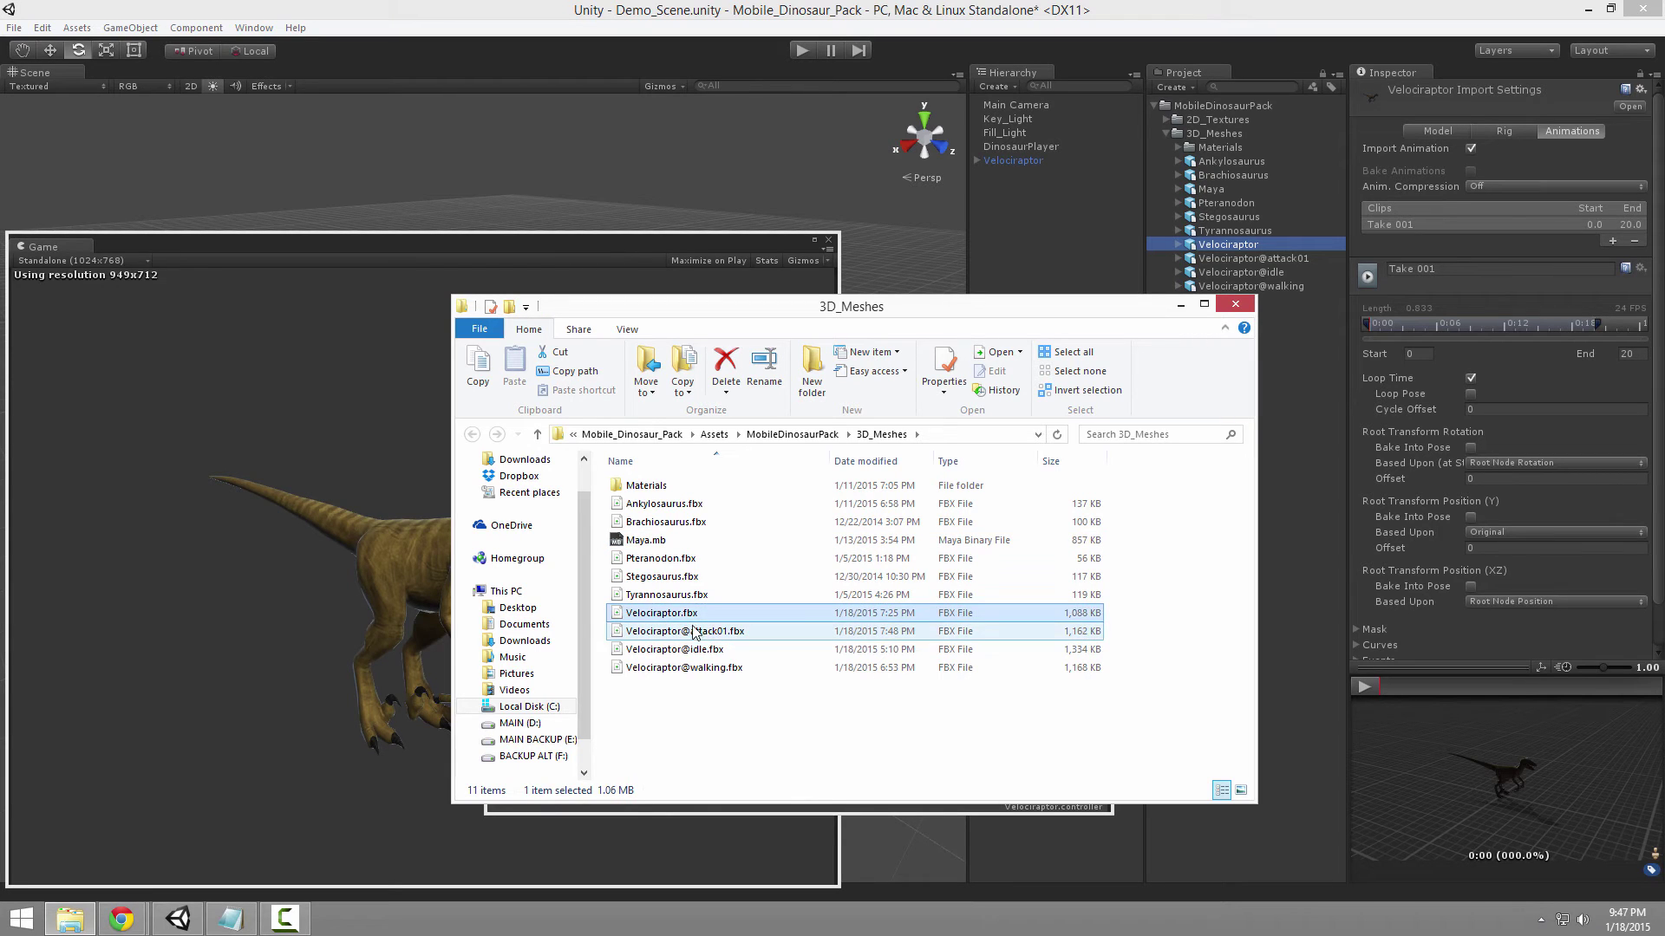
{"action": "left_click", "coordinate": [708, 650]}
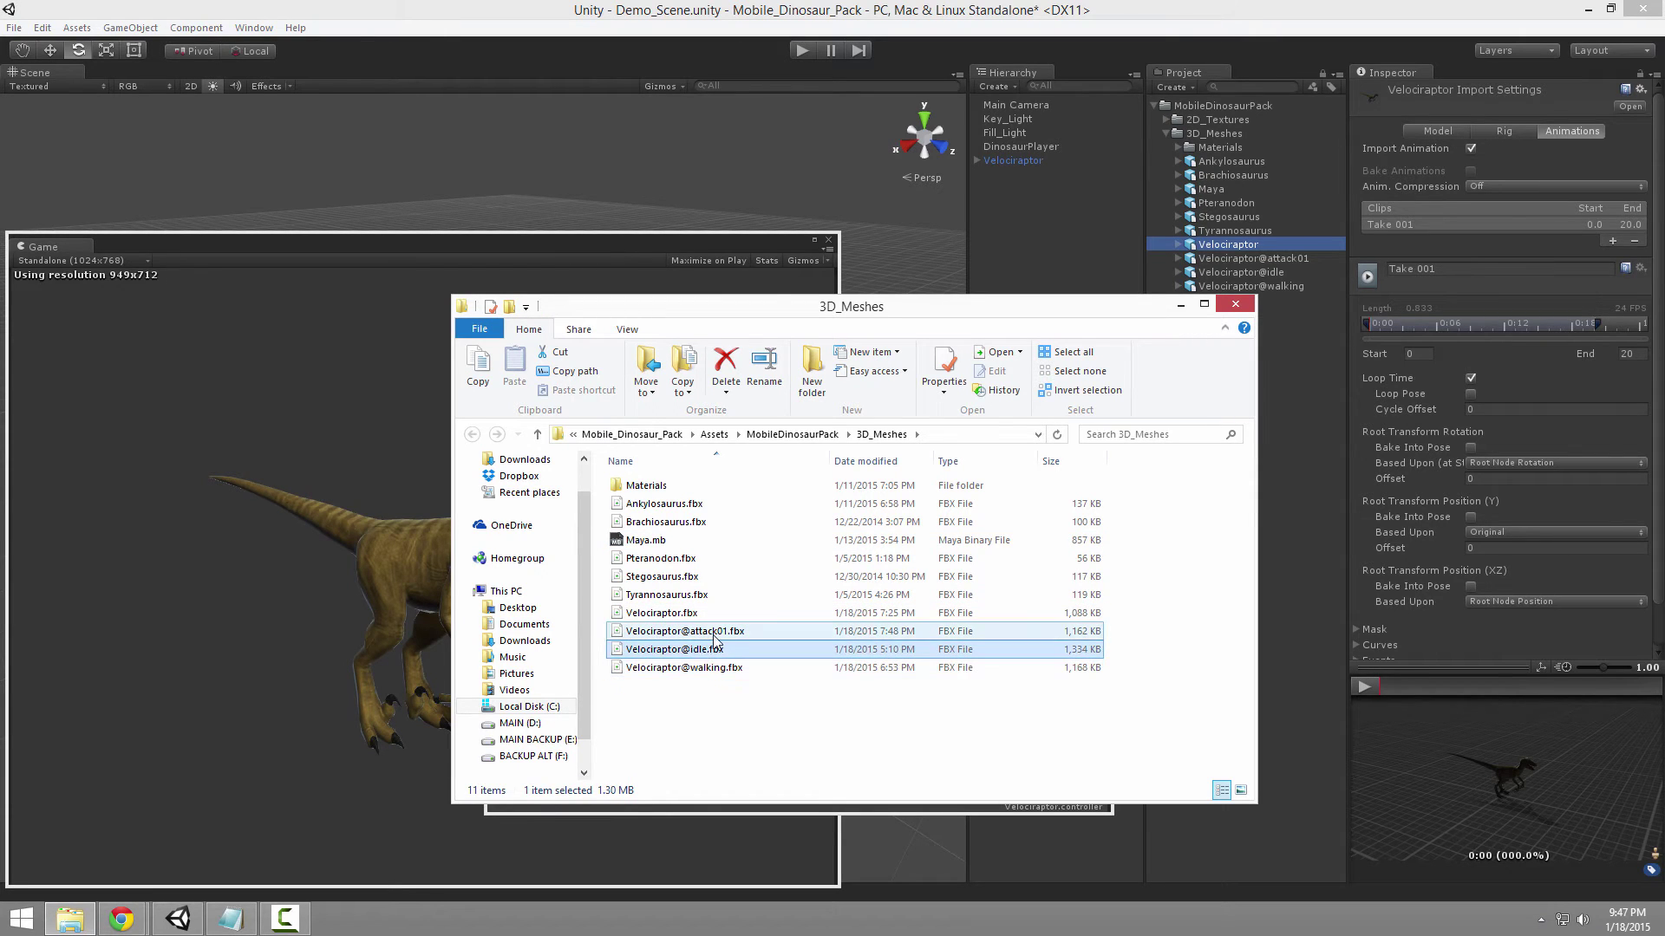
{"action": "left_click", "coordinate": [684, 597]}
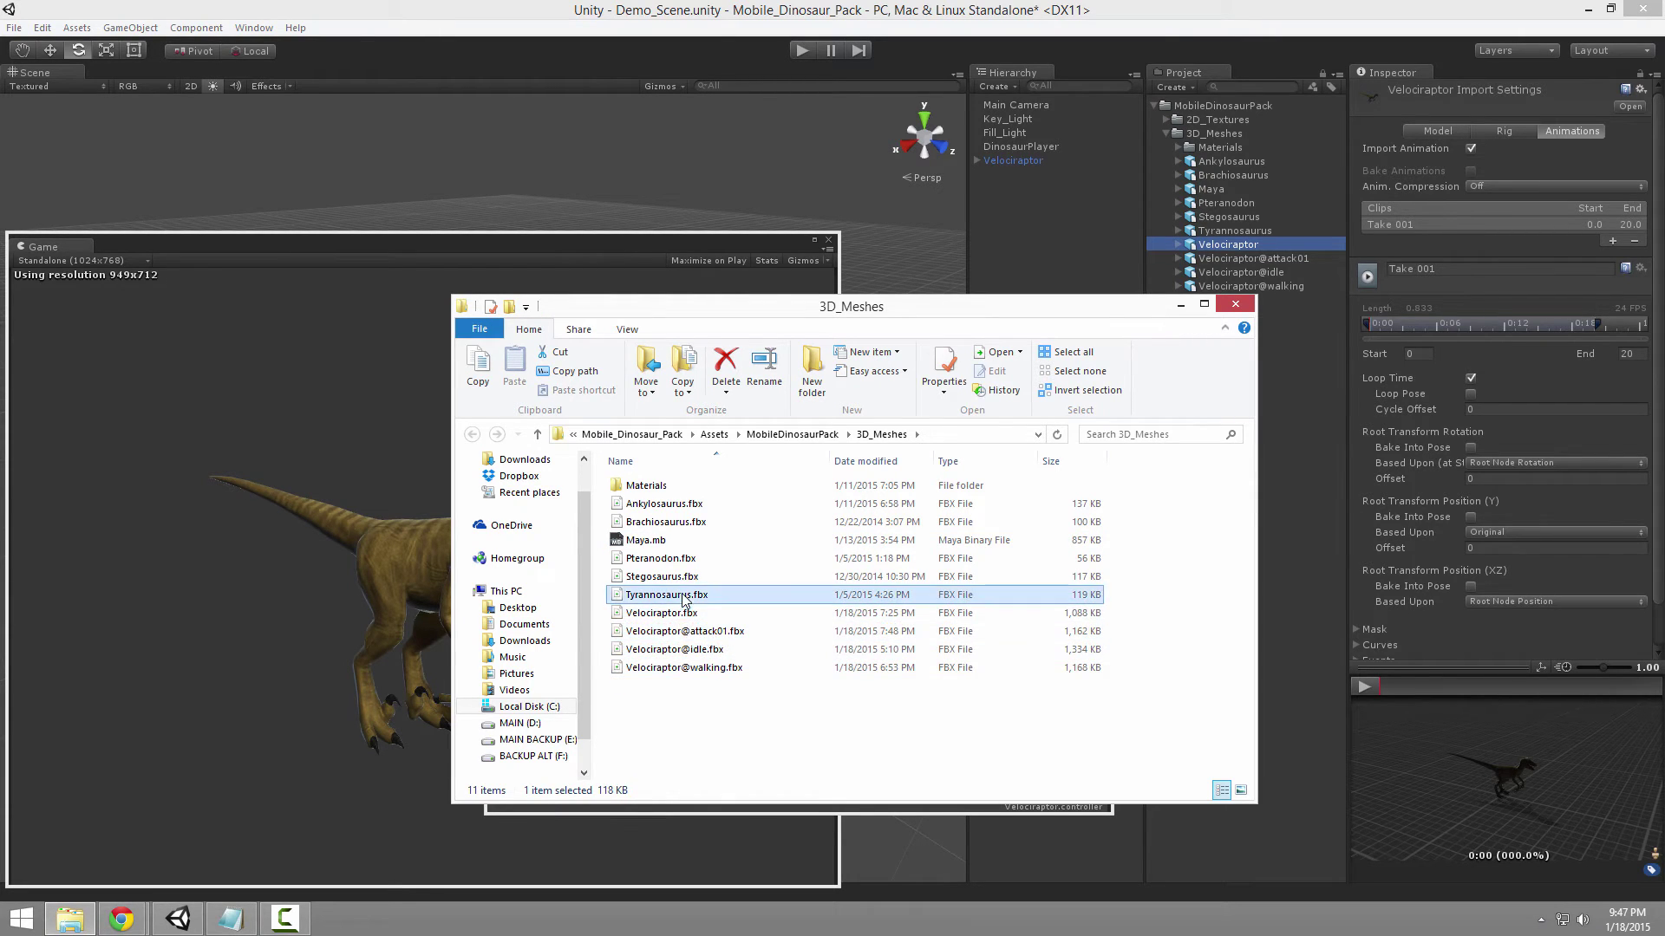
{"action": "left_click", "coordinate": [1181, 305]}
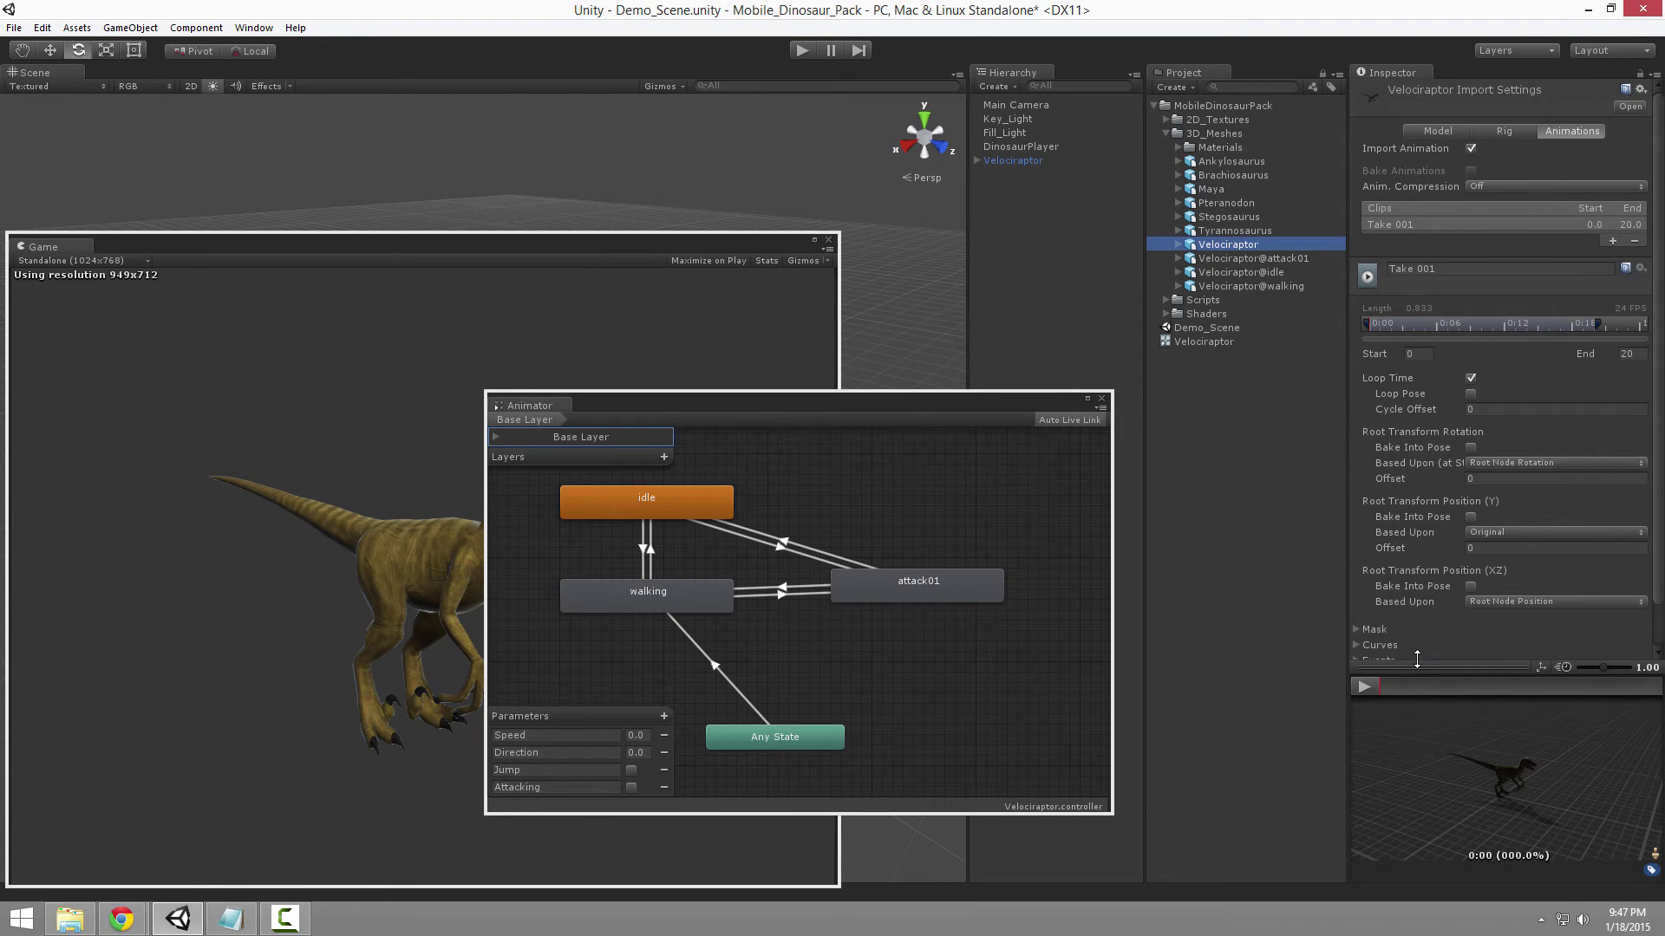
Step: Preview the Velociraptor model's clip, and play the attack01 clip of Velociraptor@attack01 in its import preview
{"action": "left_click_drag", "start_coordinate": [1417, 660], "coordinate": [1395, 550]}
{"action": "left_click", "coordinate": [1373, 688]}
{"action": "left_click", "coordinate": [1247, 260]}
{"action": "left_click", "coordinate": [1364, 686]}
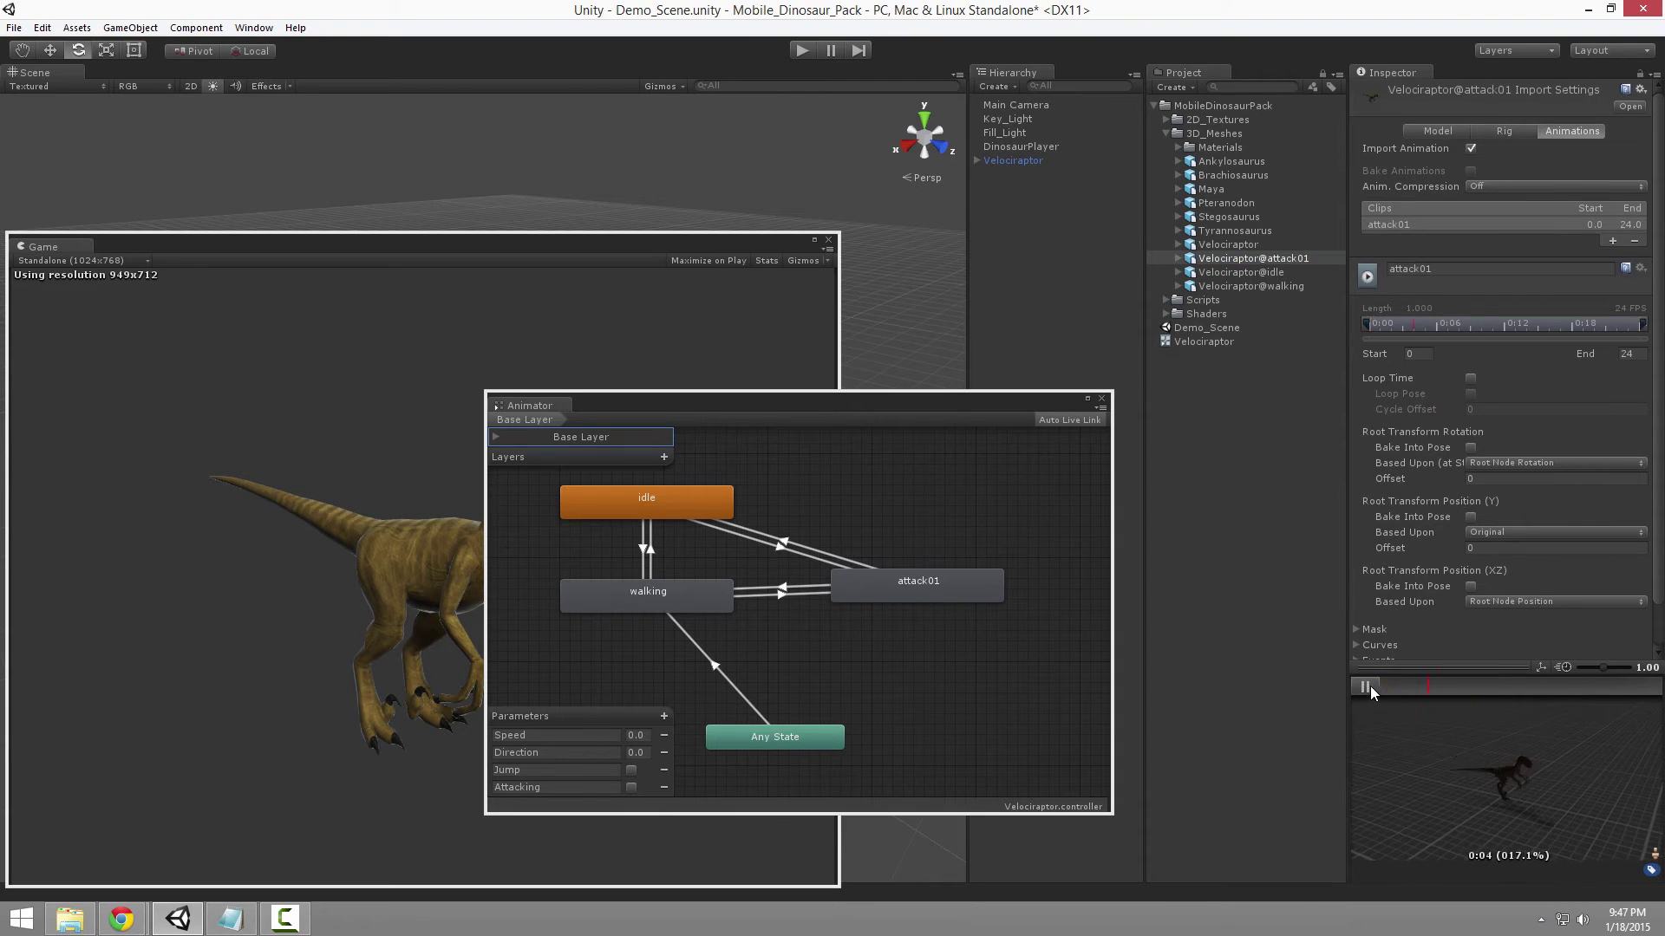
{"action": "left_click_drag", "start_coordinate": [1394, 672], "coordinate": [1441, 669]}
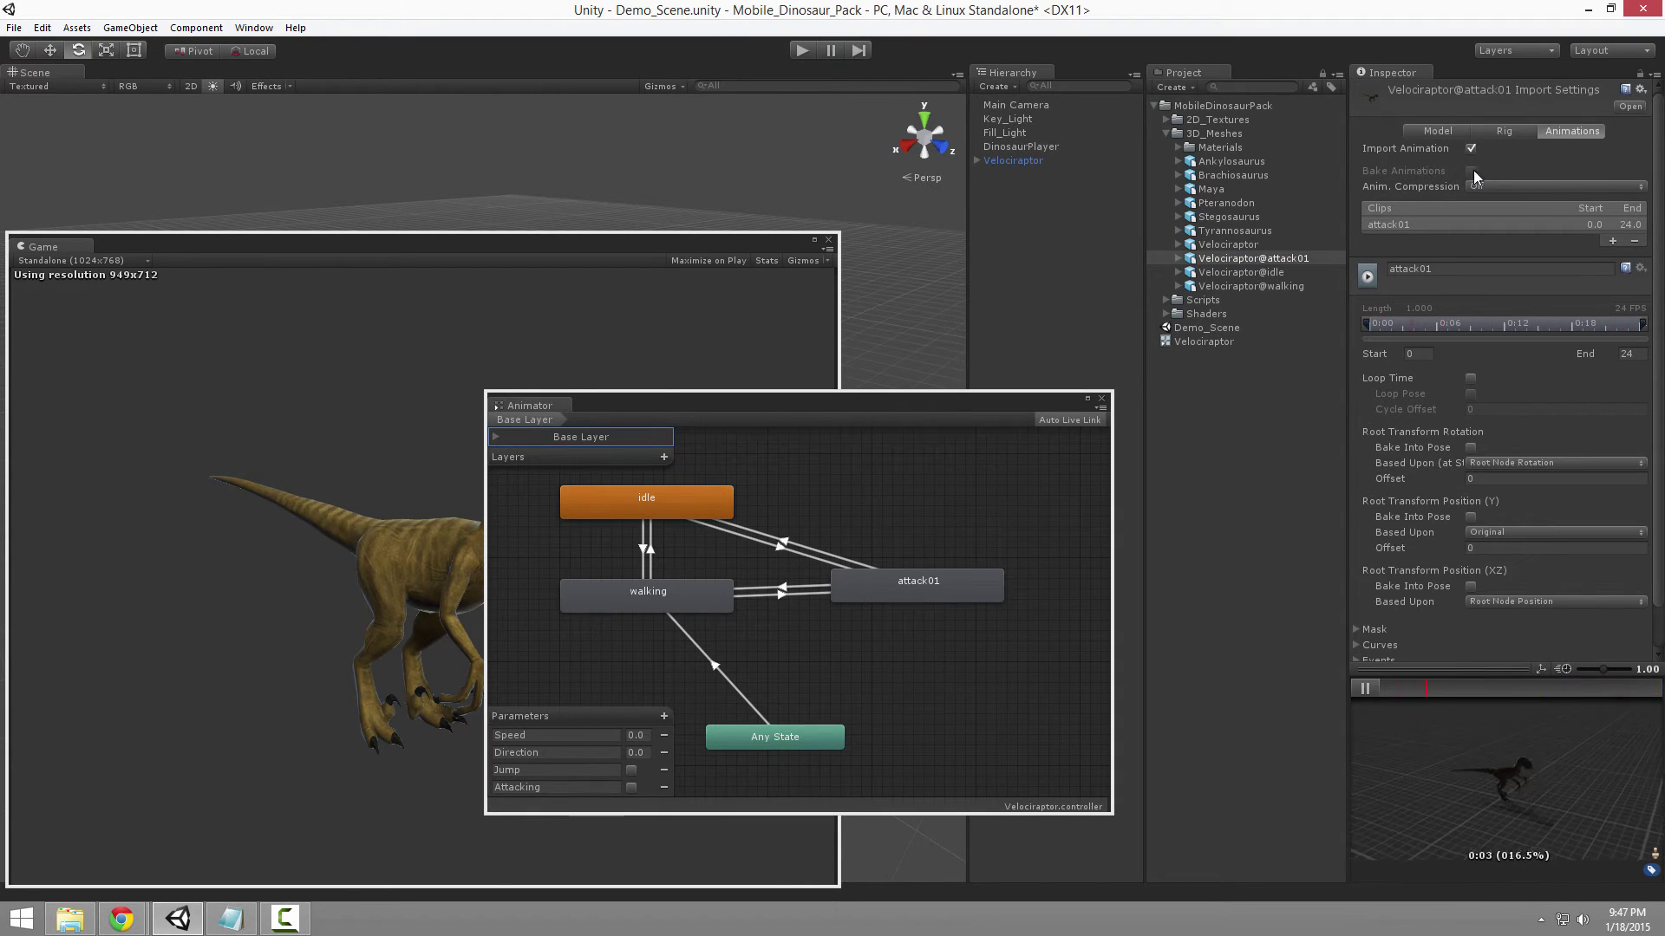
Step: Enlarge the preview pane of the attack01 clip and pause its playback
{"action": "left_click_drag", "start_coordinate": [1420, 670], "coordinate": [1424, 526]}
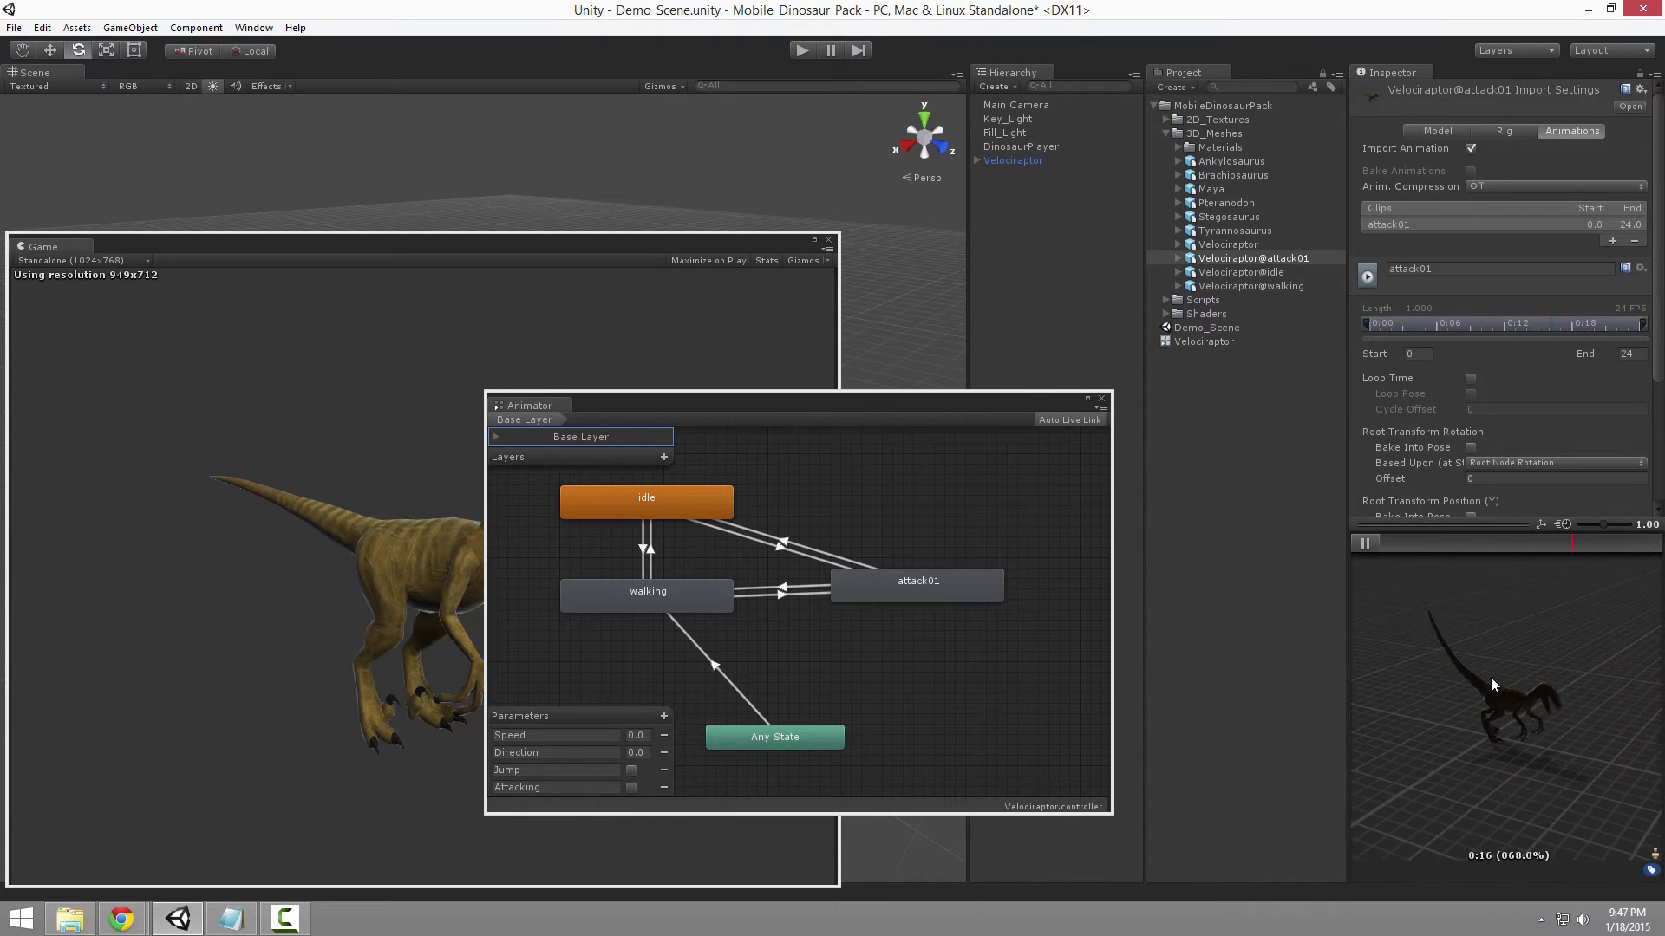
{"action": "left_click", "coordinate": [1368, 543]}
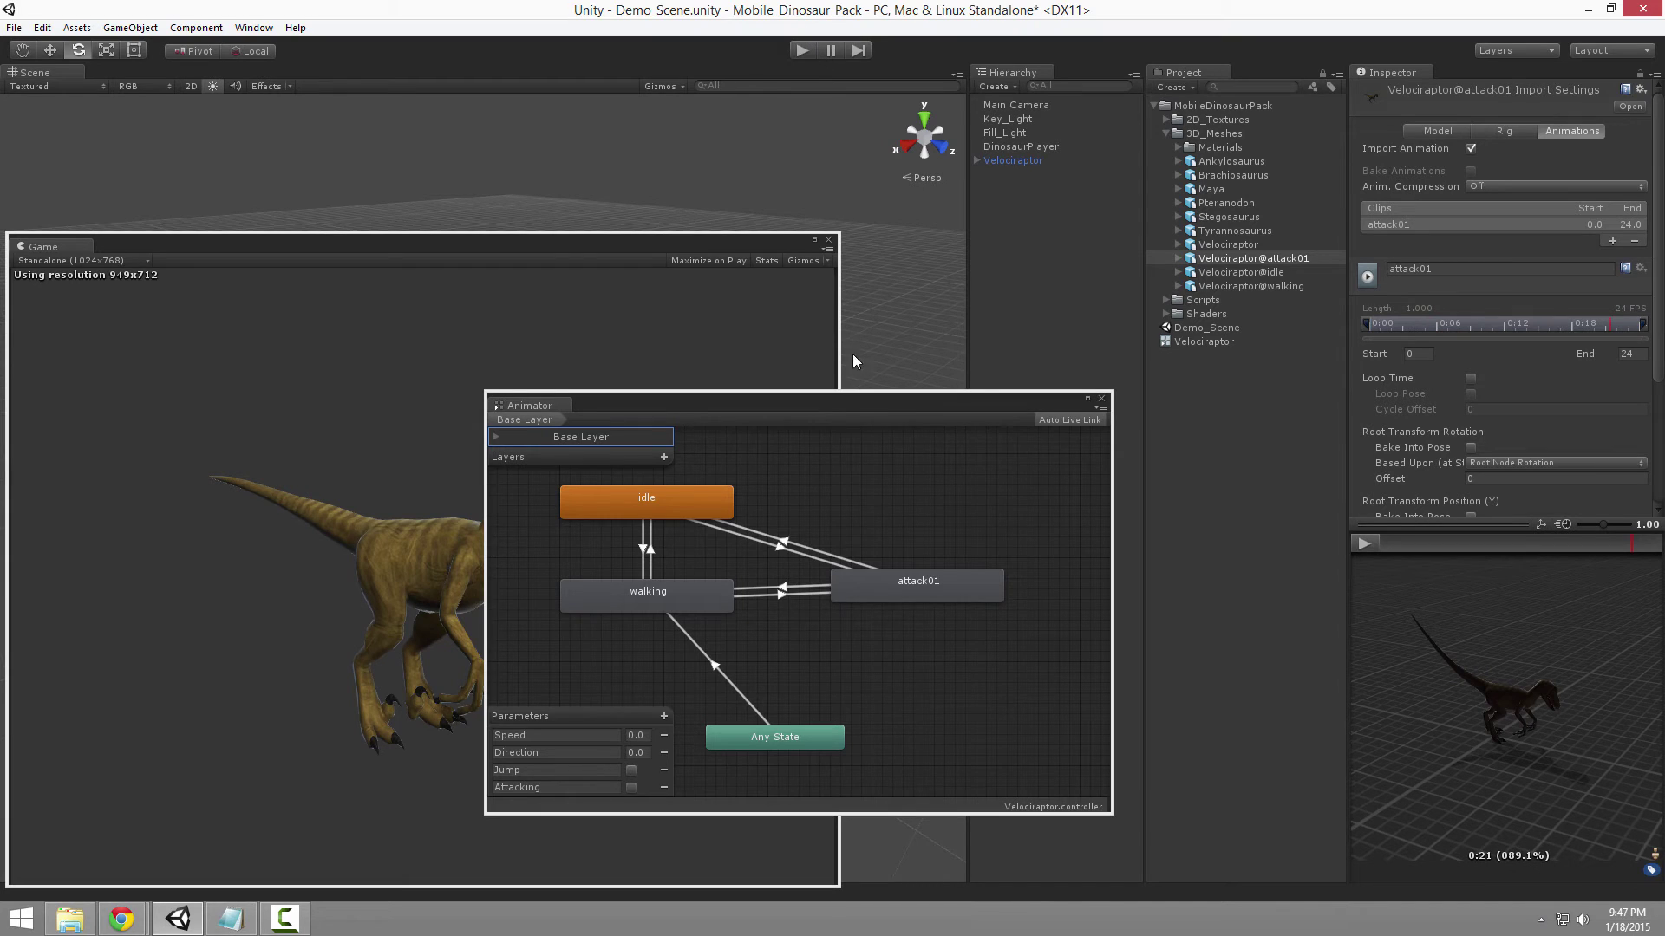
Step: Collapse the 3D_Meshes folder, and select DinosaurPlayer to examine its Dinosaur Control script with the Animator window kept in view
{"action": "left_click_drag", "start_coordinate": [893, 401], "coordinate": [1273, 446]}
{"action": "left_click", "coordinate": [1167, 134]}
{"action": "left_click_drag", "start_coordinate": [1169, 439], "coordinate": [1043, 369]}
{"action": "left_click", "coordinate": [1014, 147]}
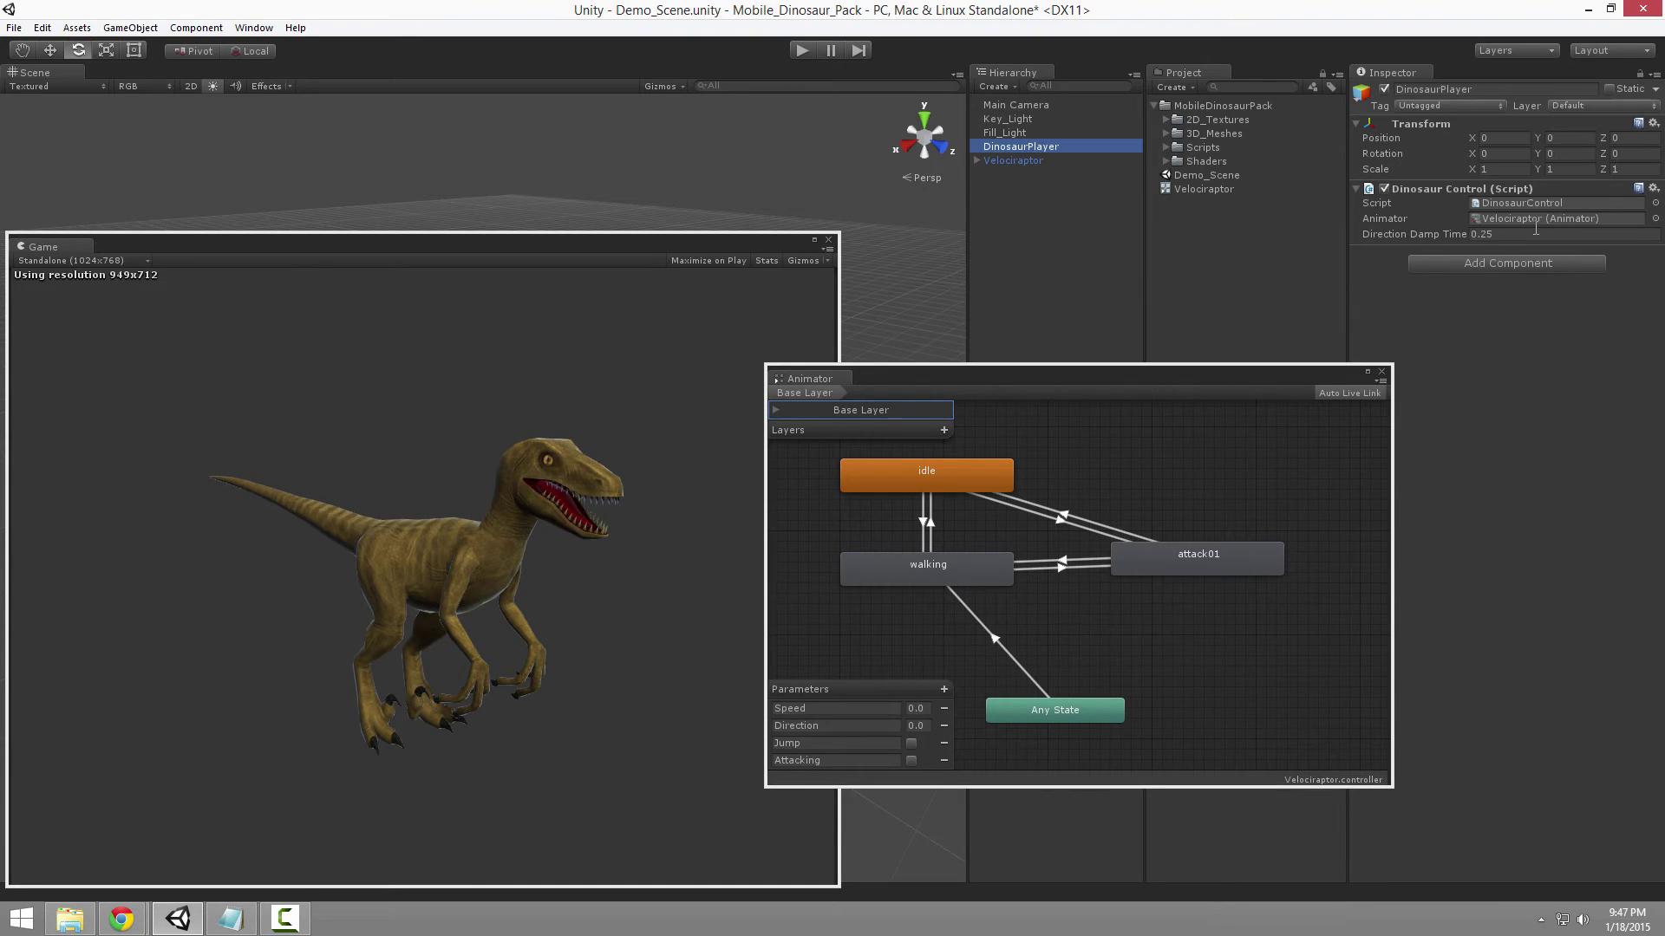
Step: Run the scene with the Animator window clear of the Game view, and trigger the velociraptor's attack from idle
{"action": "left_click", "coordinate": [799, 50]}
{"action": "left_click_drag", "start_coordinate": [985, 382], "coordinate": [1105, 384]}
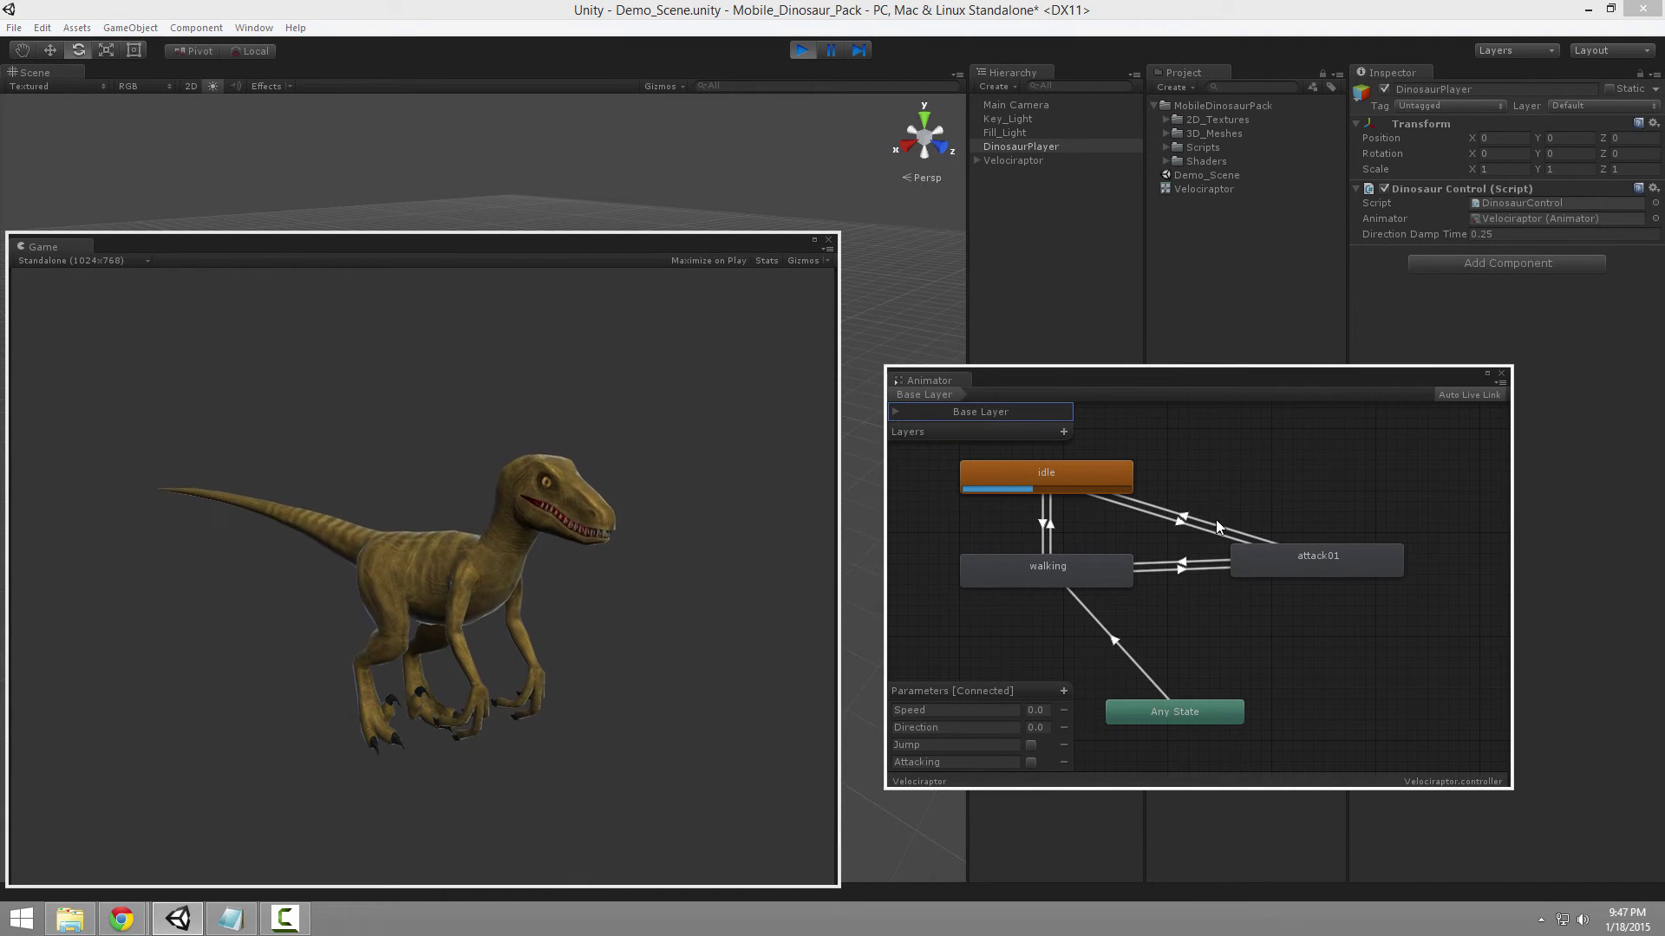
{"action": "left_click", "coordinate": [657, 321]}
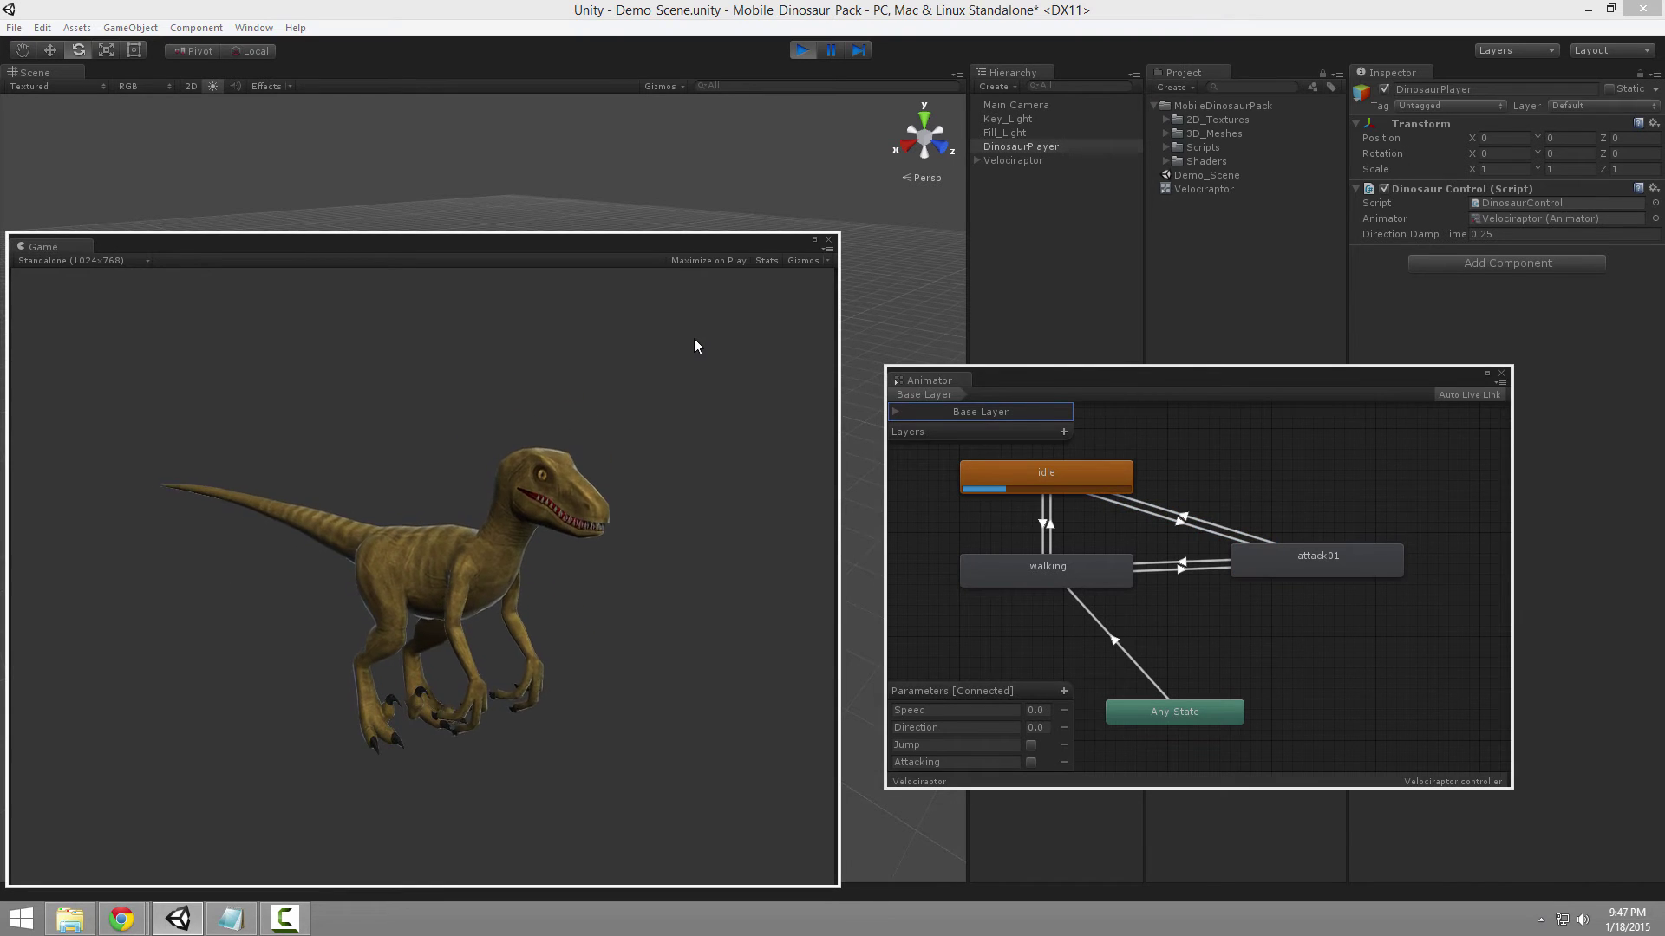
{"action": "left_click", "coordinate": [690, 341]}
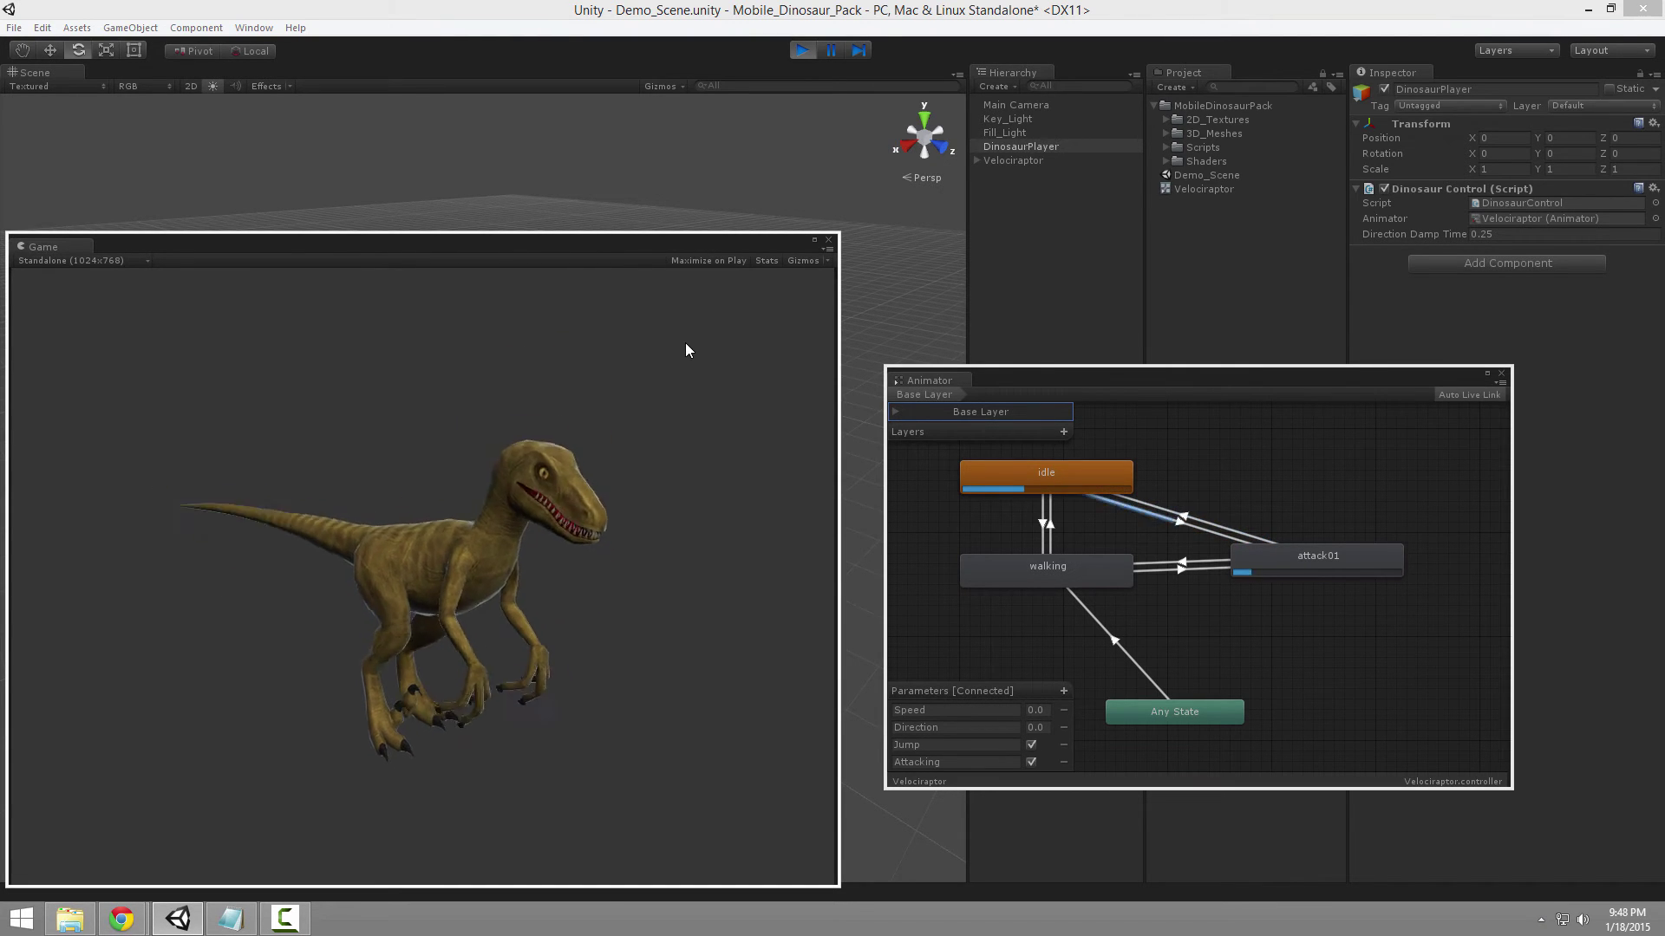
{"action": "left_click", "coordinate": [685, 394]}
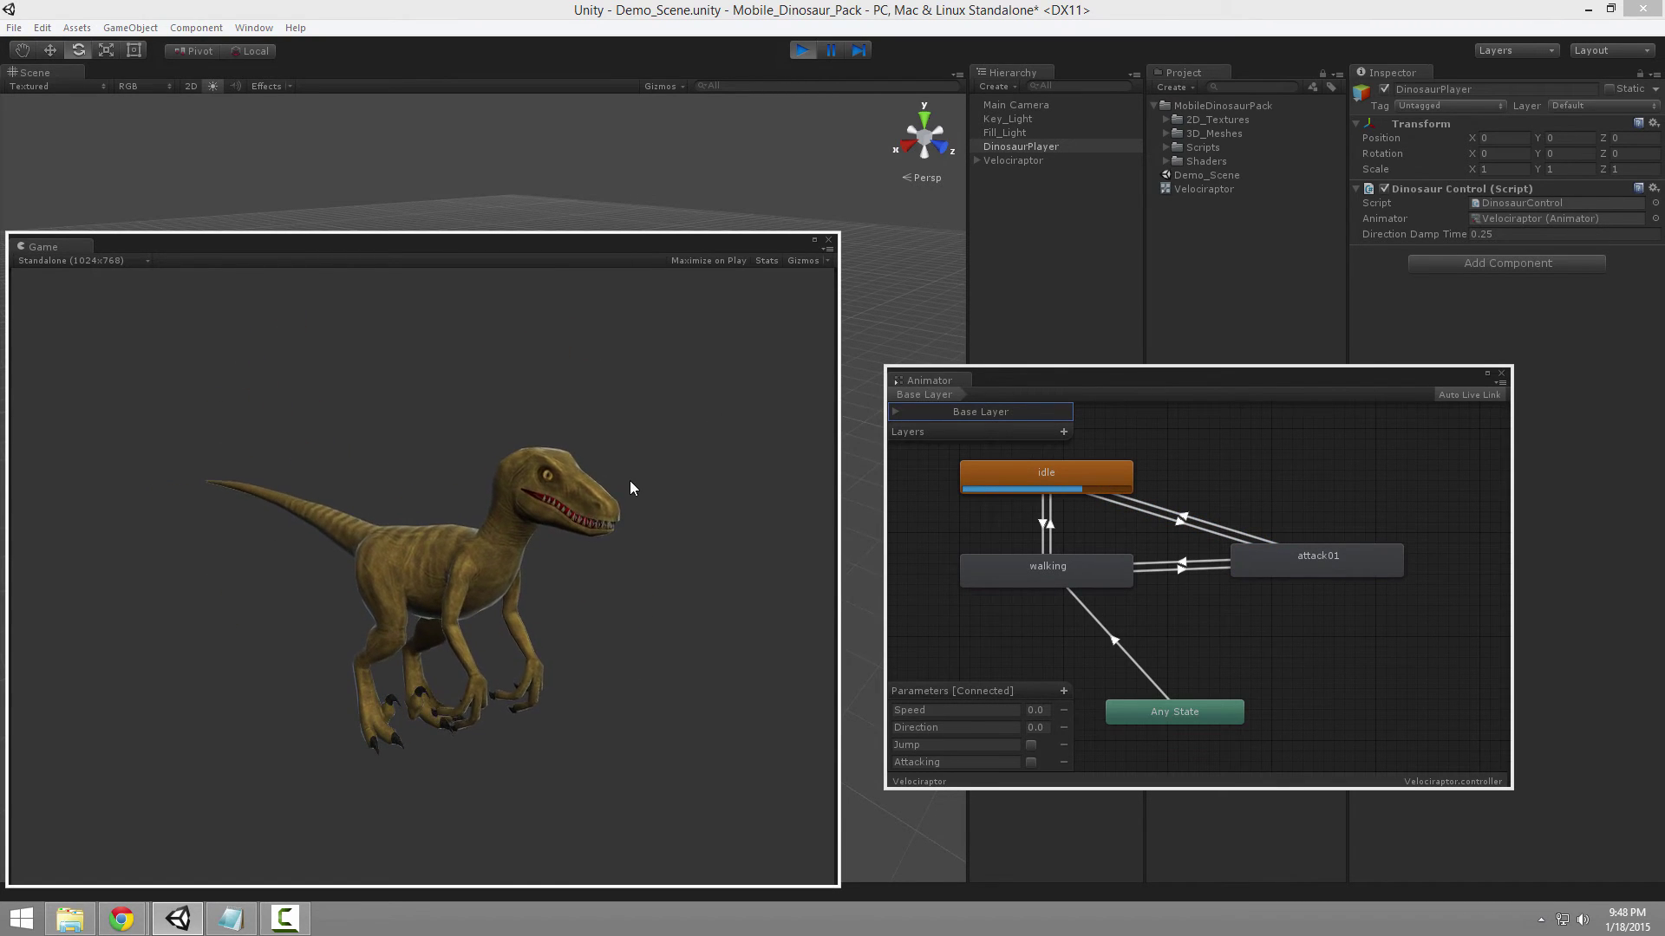
Step: Test the velociraptor's forward walk in the Game view, triggering attacks between walks
{"action": "left_click", "coordinate": [664, 477]}
{"action": "key", "text": "w"}
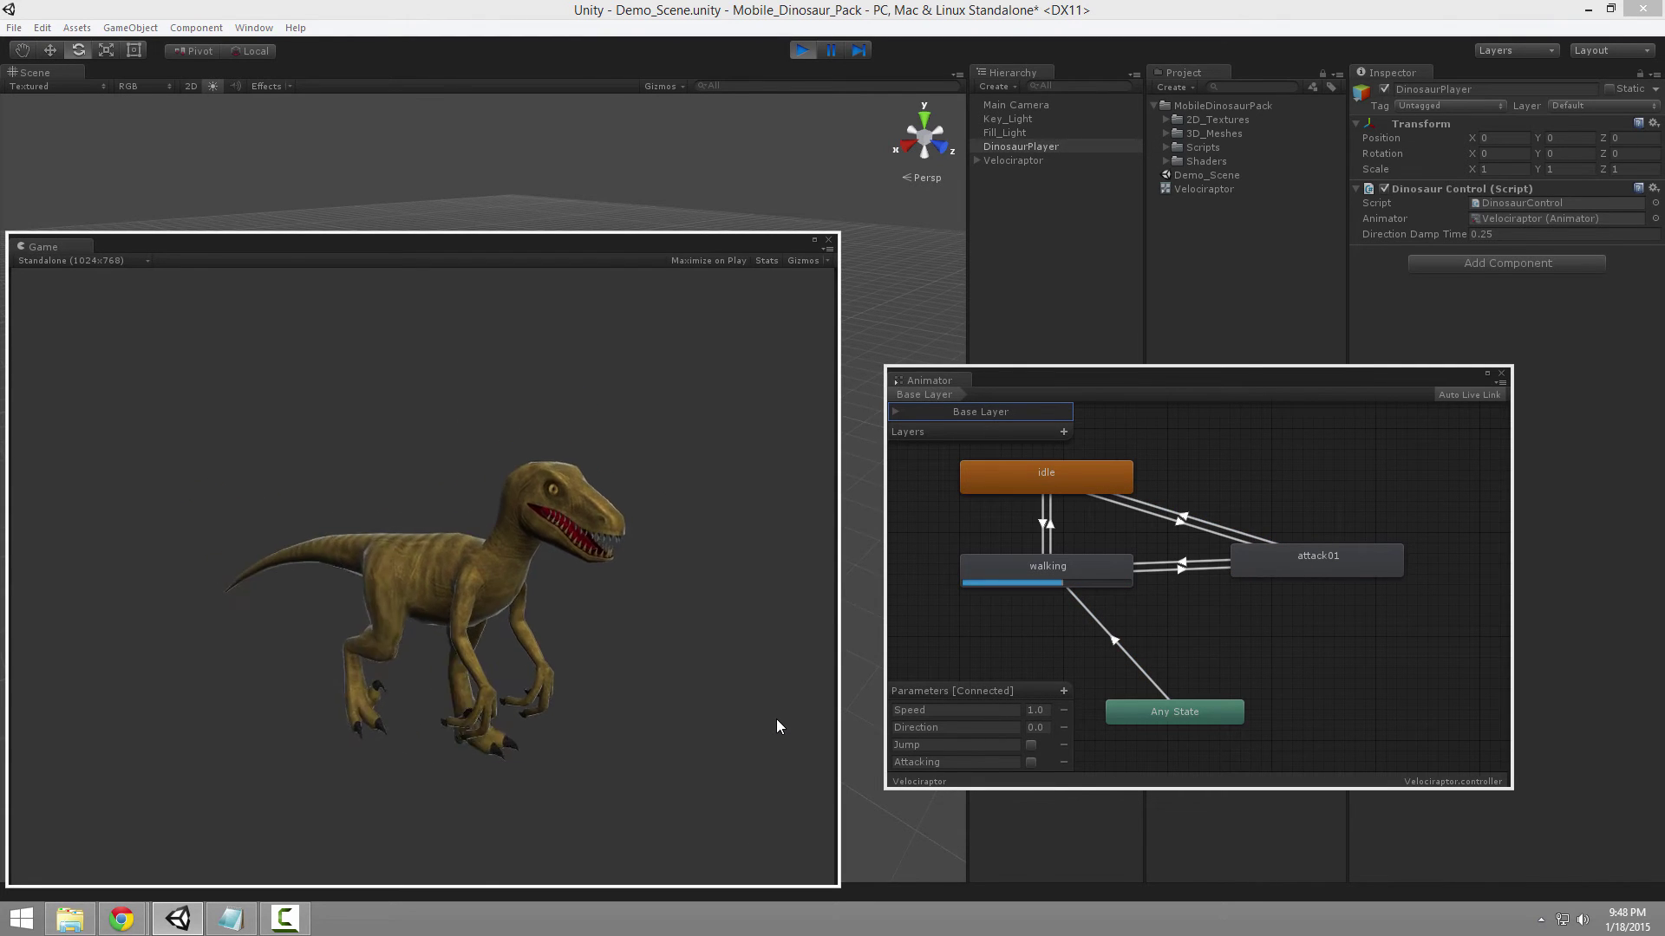
{"action": "left_click", "coordinate": [777, 726]}
{"action": "key", "text": "w"}
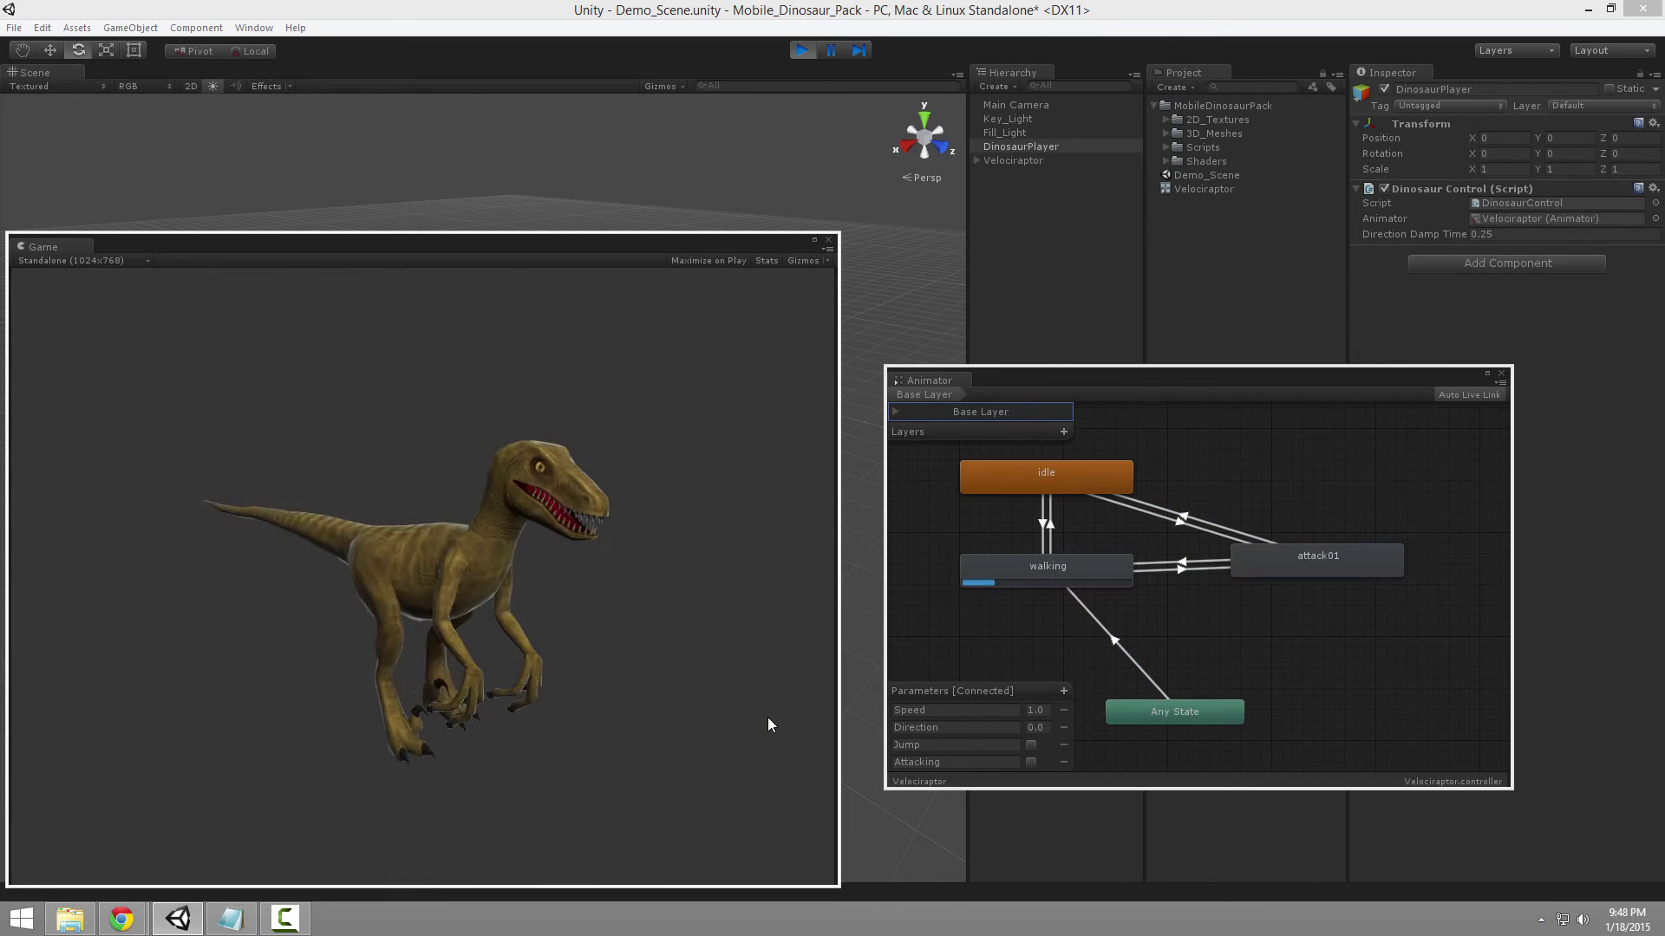
{"action": "key", "text": "w"}
{"action": "left_click", "coordinate": [662, 659]}
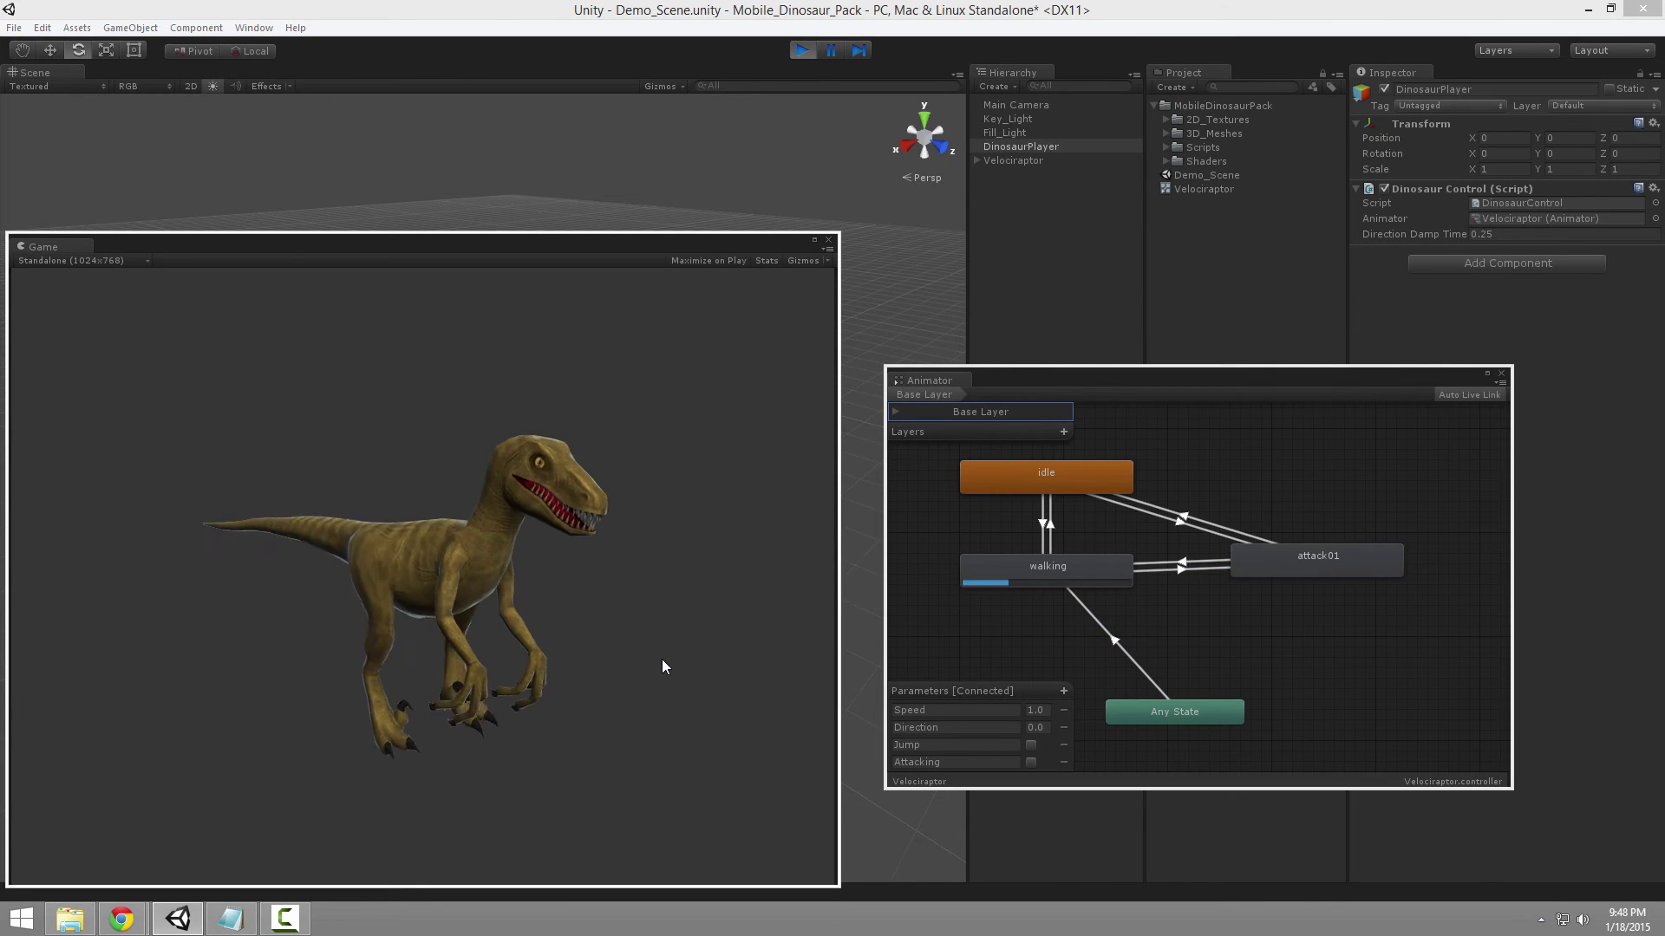
{"action": "key", "text": "w"}
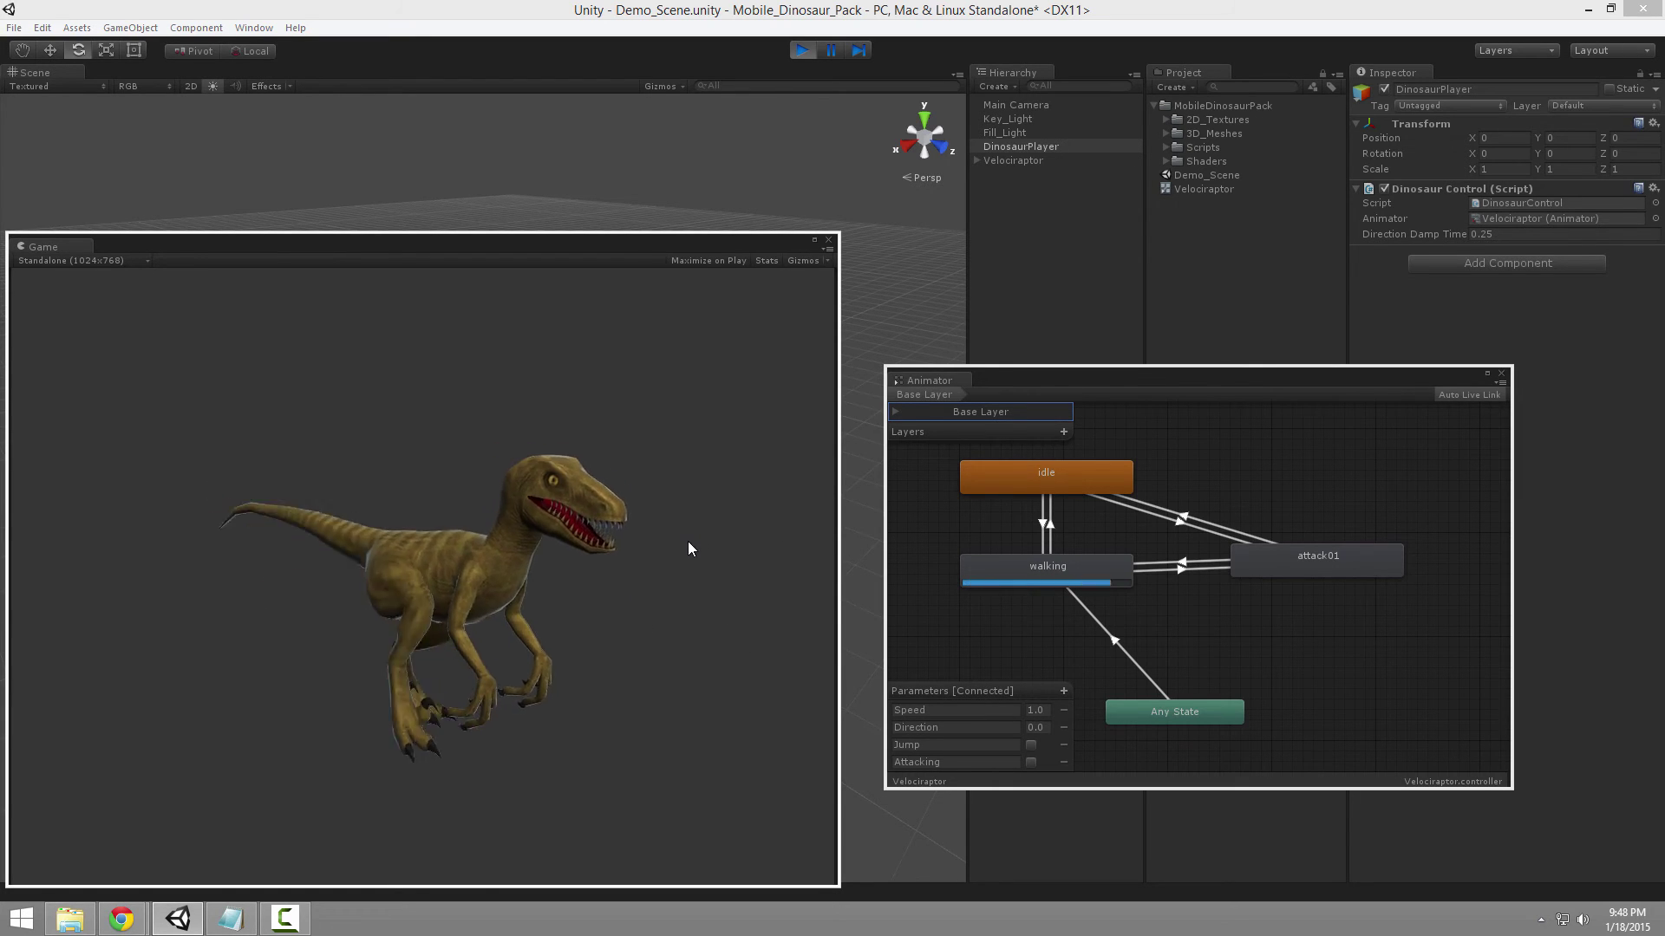
{"action": "left_click", "coordinate": [684, 633]}
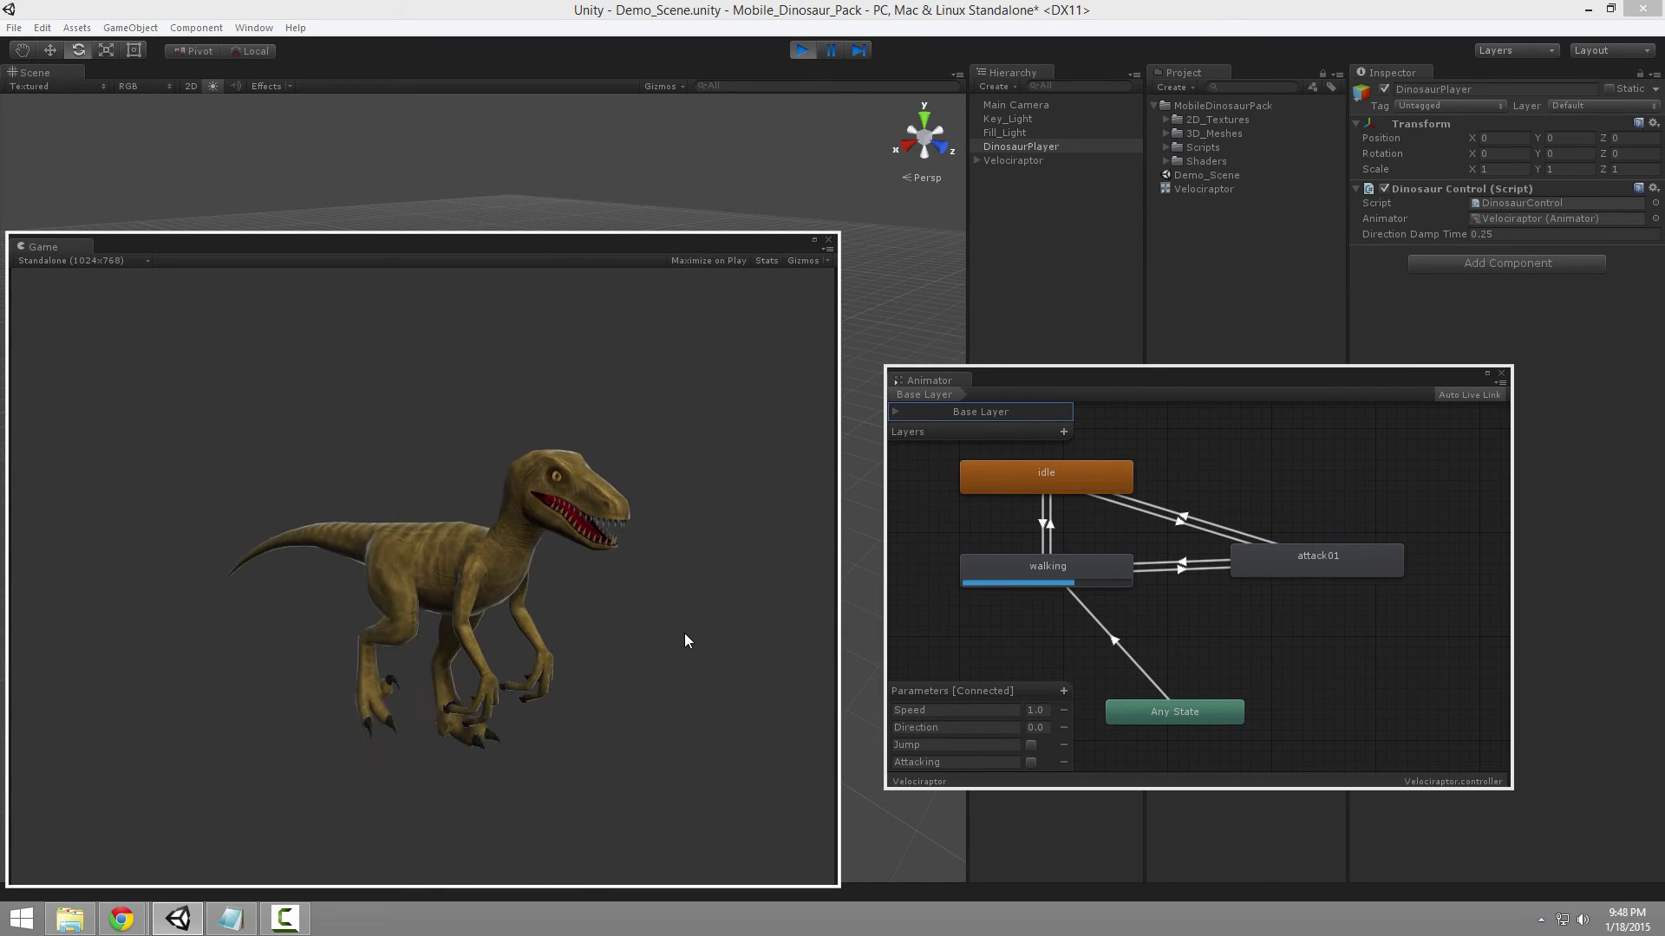
Step: Move the Game window off the Scene view and examine the velociraptor's walk and attack up close from another angle
{"action": "left_click_drag", "start_coordinate": [689, 241], "coordinate": [1108, 793]}
{"action": "right_click_drag", "start_coordinate": [409, 338], "coordinate": [902, 720], "text": "alt"}
{"action": "left_click_drag", "start_coordinate": [416, 433], "coordinate": [589, 390], "text": "alt"}
{"action": "left_click", "coordinate": [767, 854]}
{"action": "key", "text": "w"}
{"action": "left_click", "coordinate": [768, 857]}
{"action": "left_click_drag", "start_coordinate": [628, 564], "coordinate": [704, 511], "text": "alt"}
Step: Stop the running scene and close the Animator window
{"action": "left_click", "coordinate": [807, 51]}
{"action": "left_click_drag", "start_coordinate": [1126, 379], "coordinate": [286, 366]}
{"action": "left_click", "coordinate": [664, 361]}
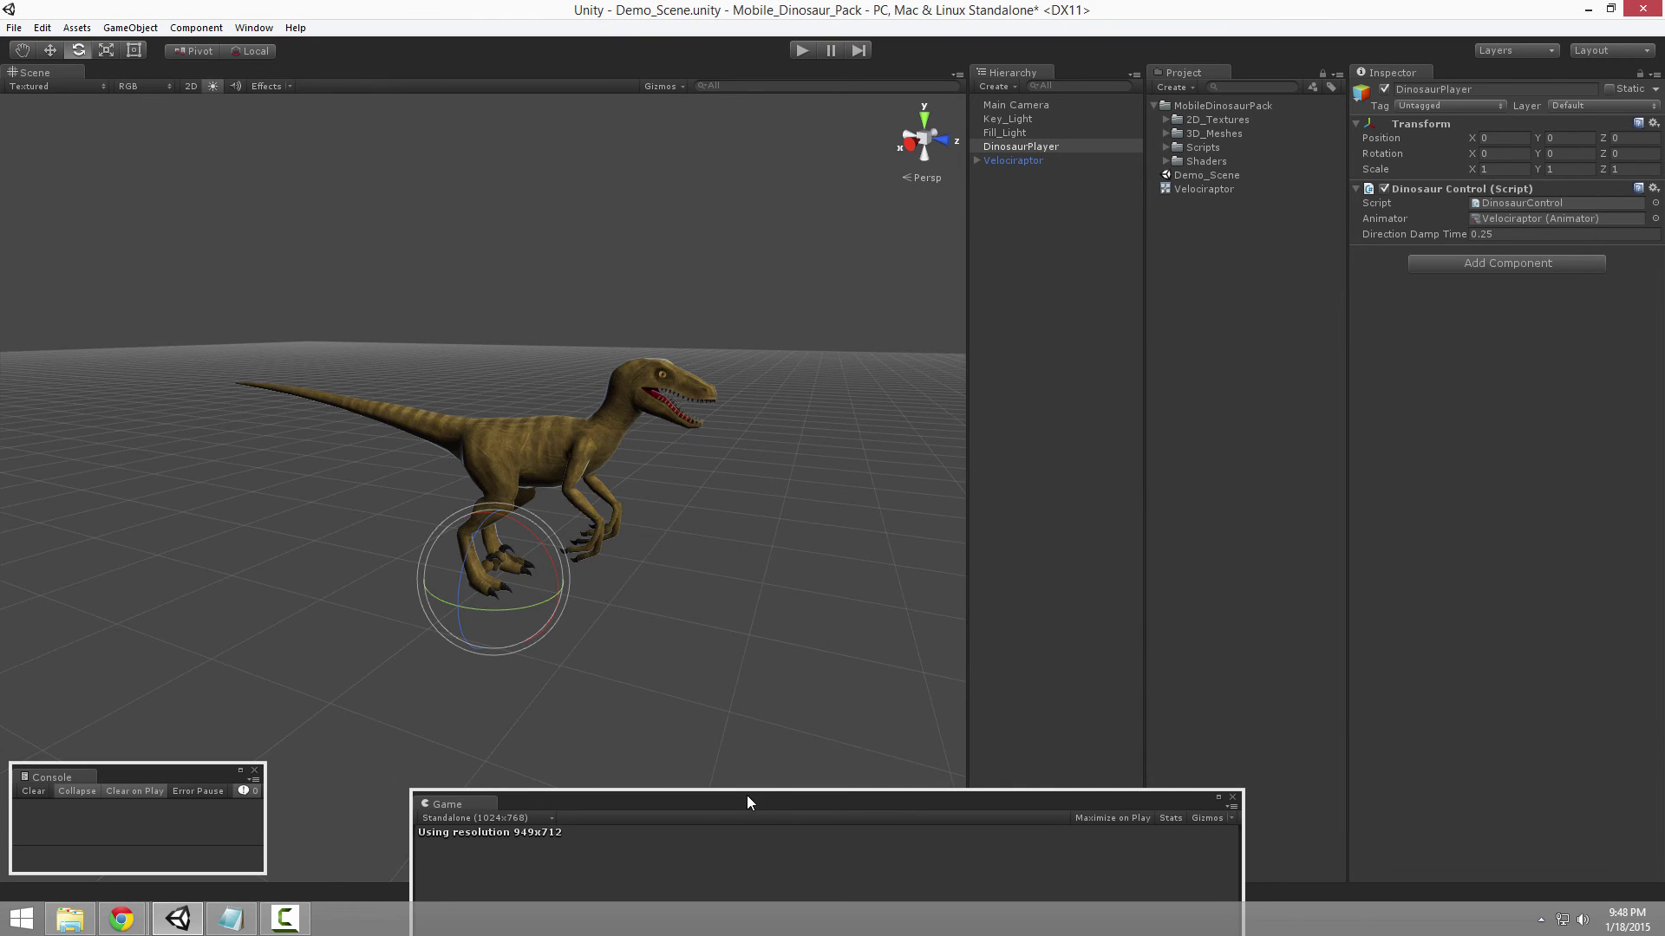
Step: Bring the whole Game window back into view and save the scene
{"action": "left_click_drag", "start_coordinate": [746, 794], "coordinate": [844, 210]}
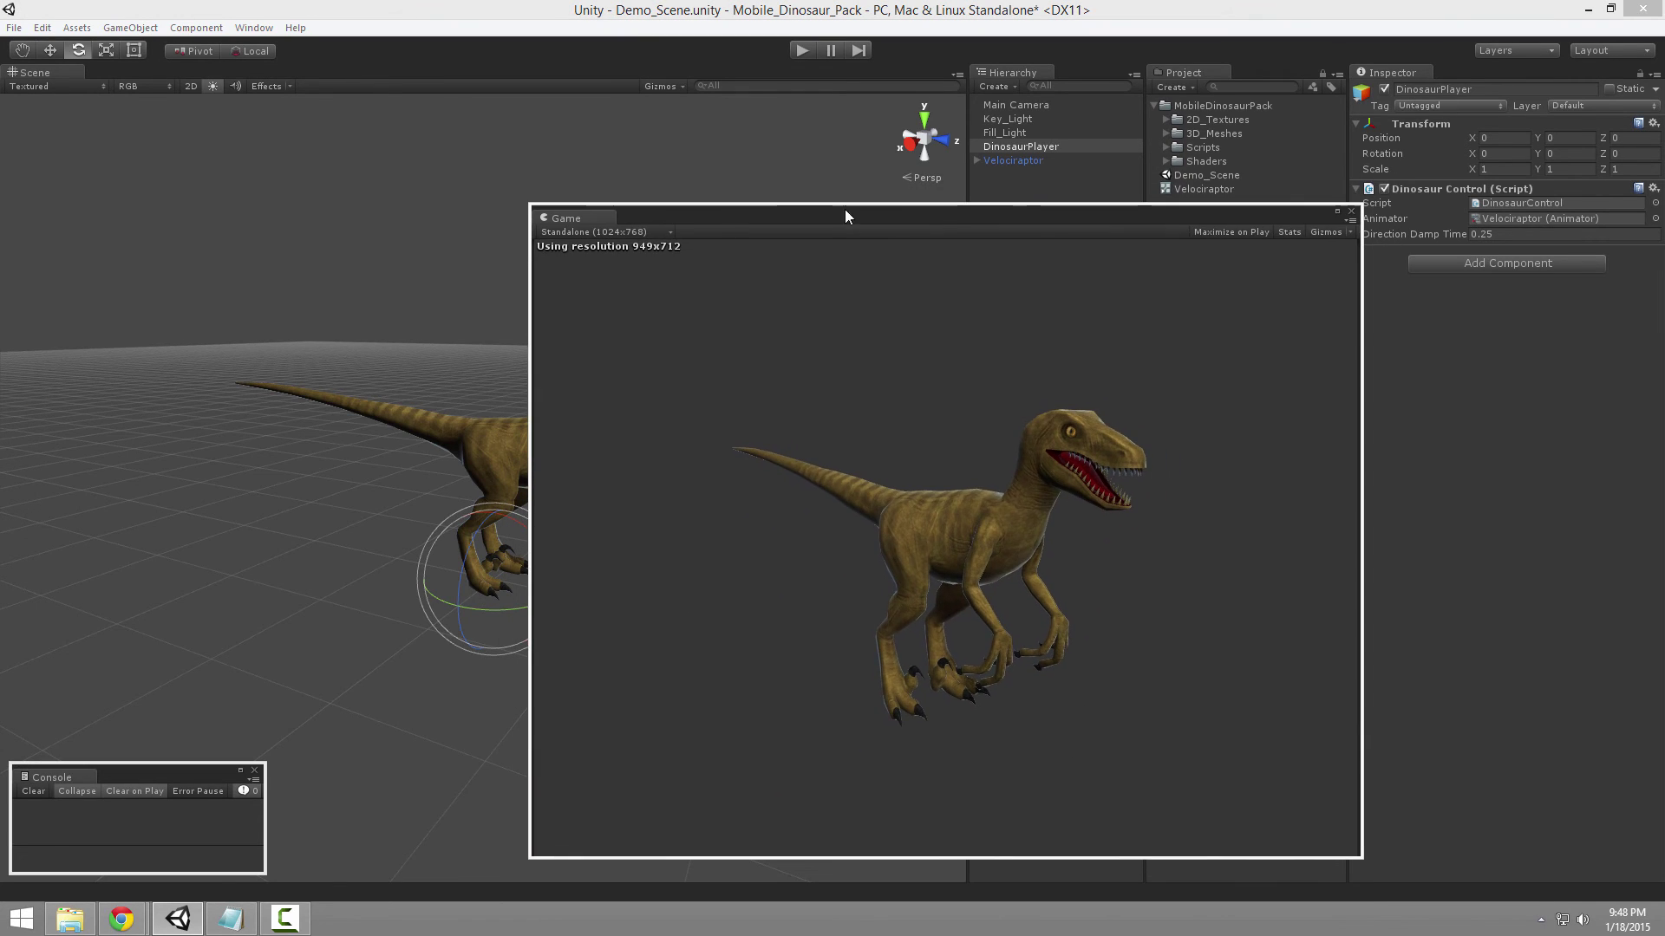
{"action": "left_click", "coordinate": [13, 27]}
{"action": "left_click", "coordinate": [35, 91]}
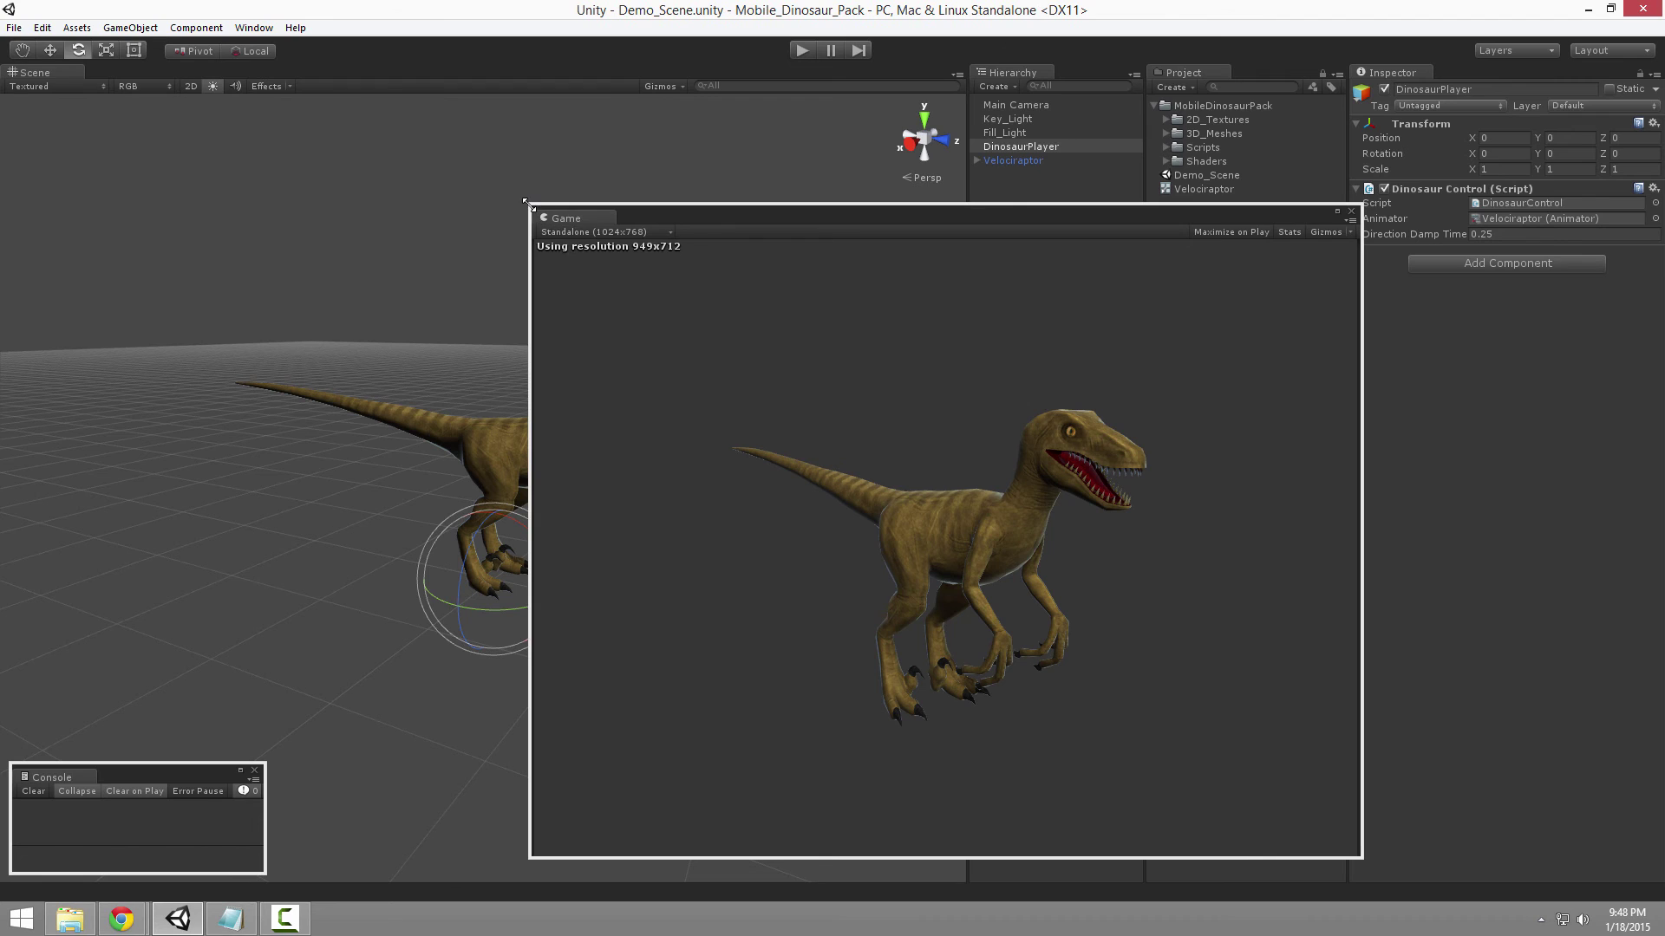
Step: Shrink the Game window to a 756x567 view clear of the Project list, and expand the 3D_Meshes folder
{"action": "left_click_drag", "start_coordinate": [526, 204], "coordinate": [691, 320]}
{"action": "left_click_drag", "start_coordinate": [794, 339], "coordinate": [915, 344]}
{"action": "left_click", "coordinate": [1166, 133]}
{"action": "left_click_drag", "start_coordinate": [1226, 335], "coordinate": [843, 351]}
{"action": "left_click", "coordinate": [1241, 258]}
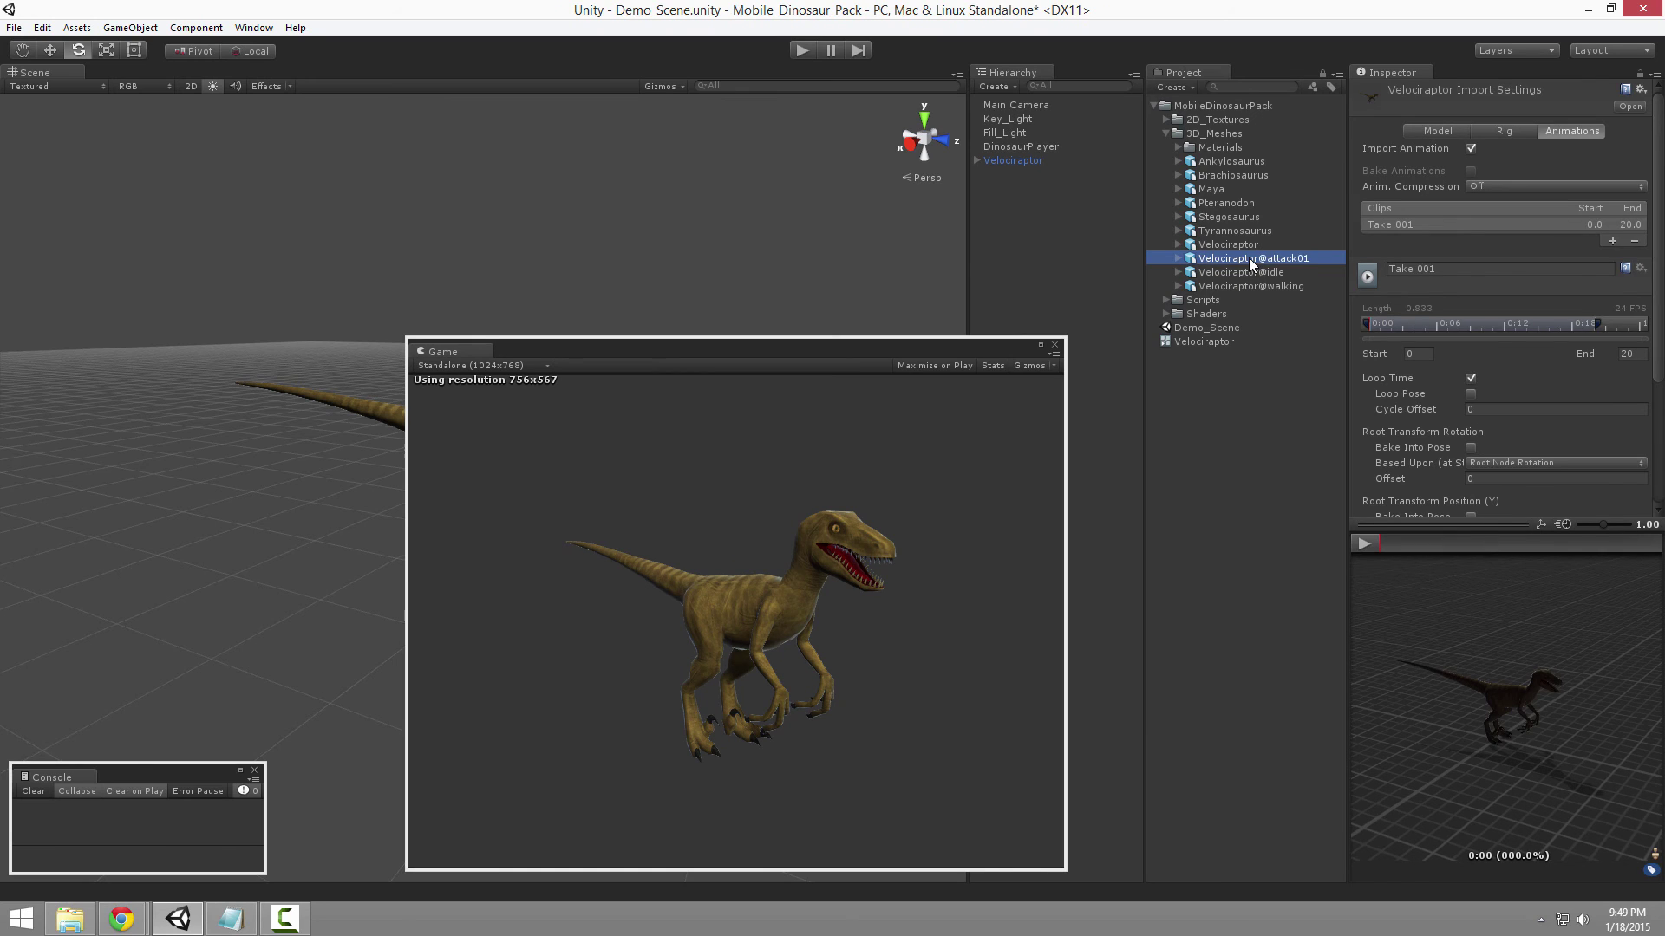
{"action": "left_click", "coordinate": [1247, 272]}
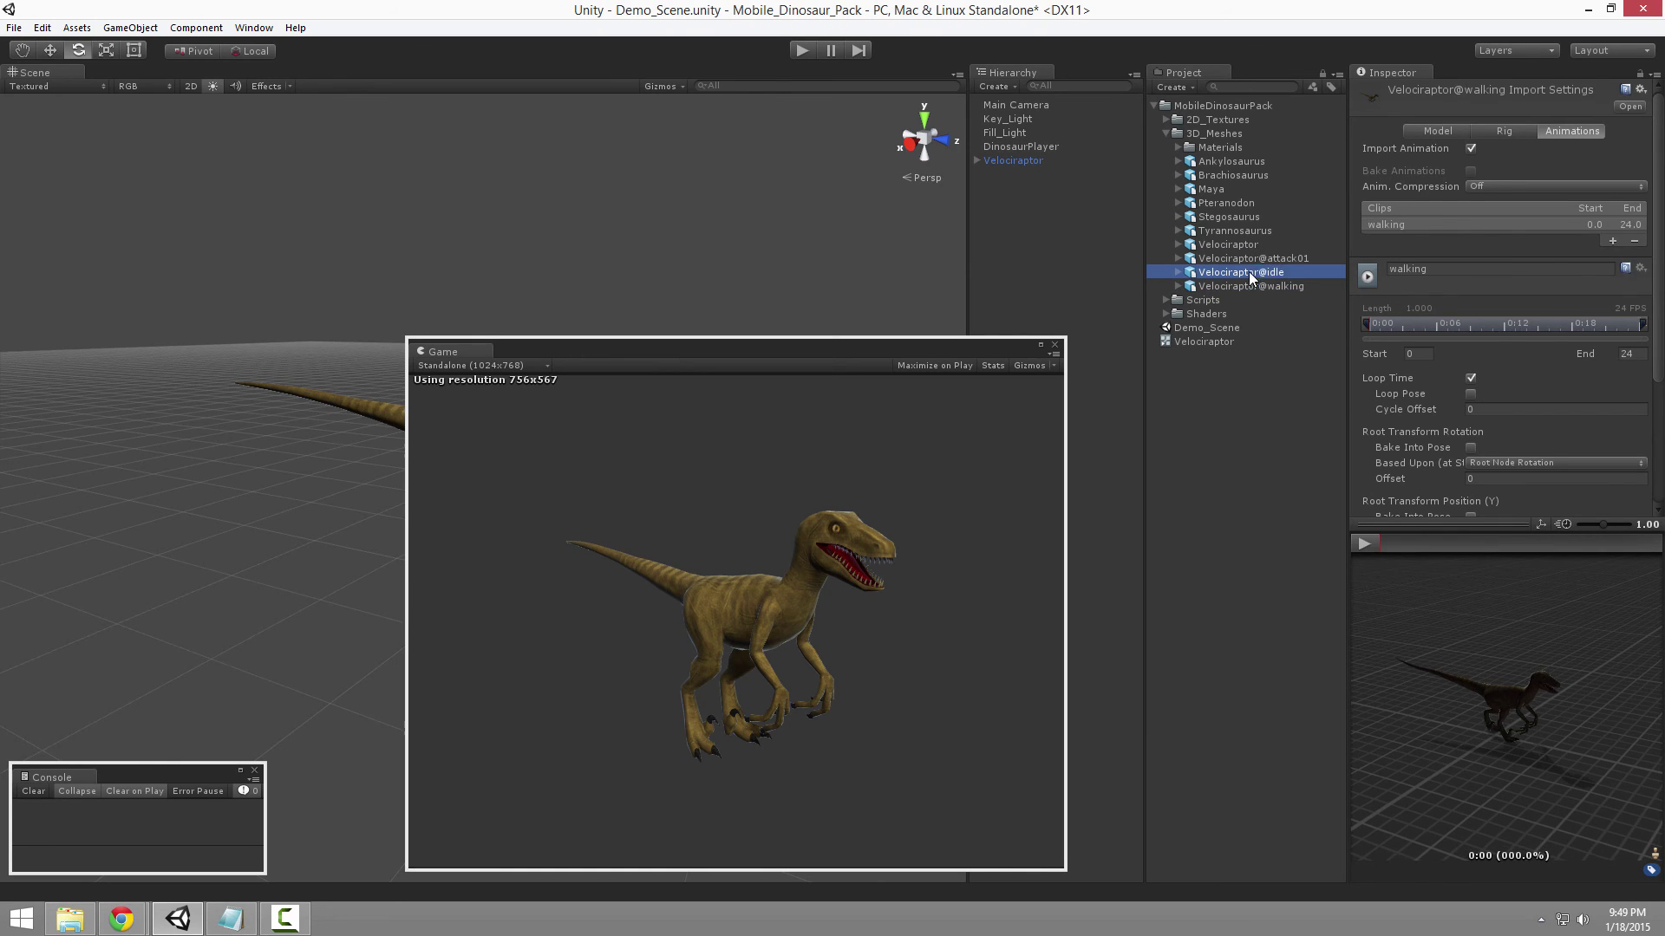
{"action": "left_click", "coordinate": [1242, 258]}
{"action": "left_click", "coordinate": [1235, 247]}
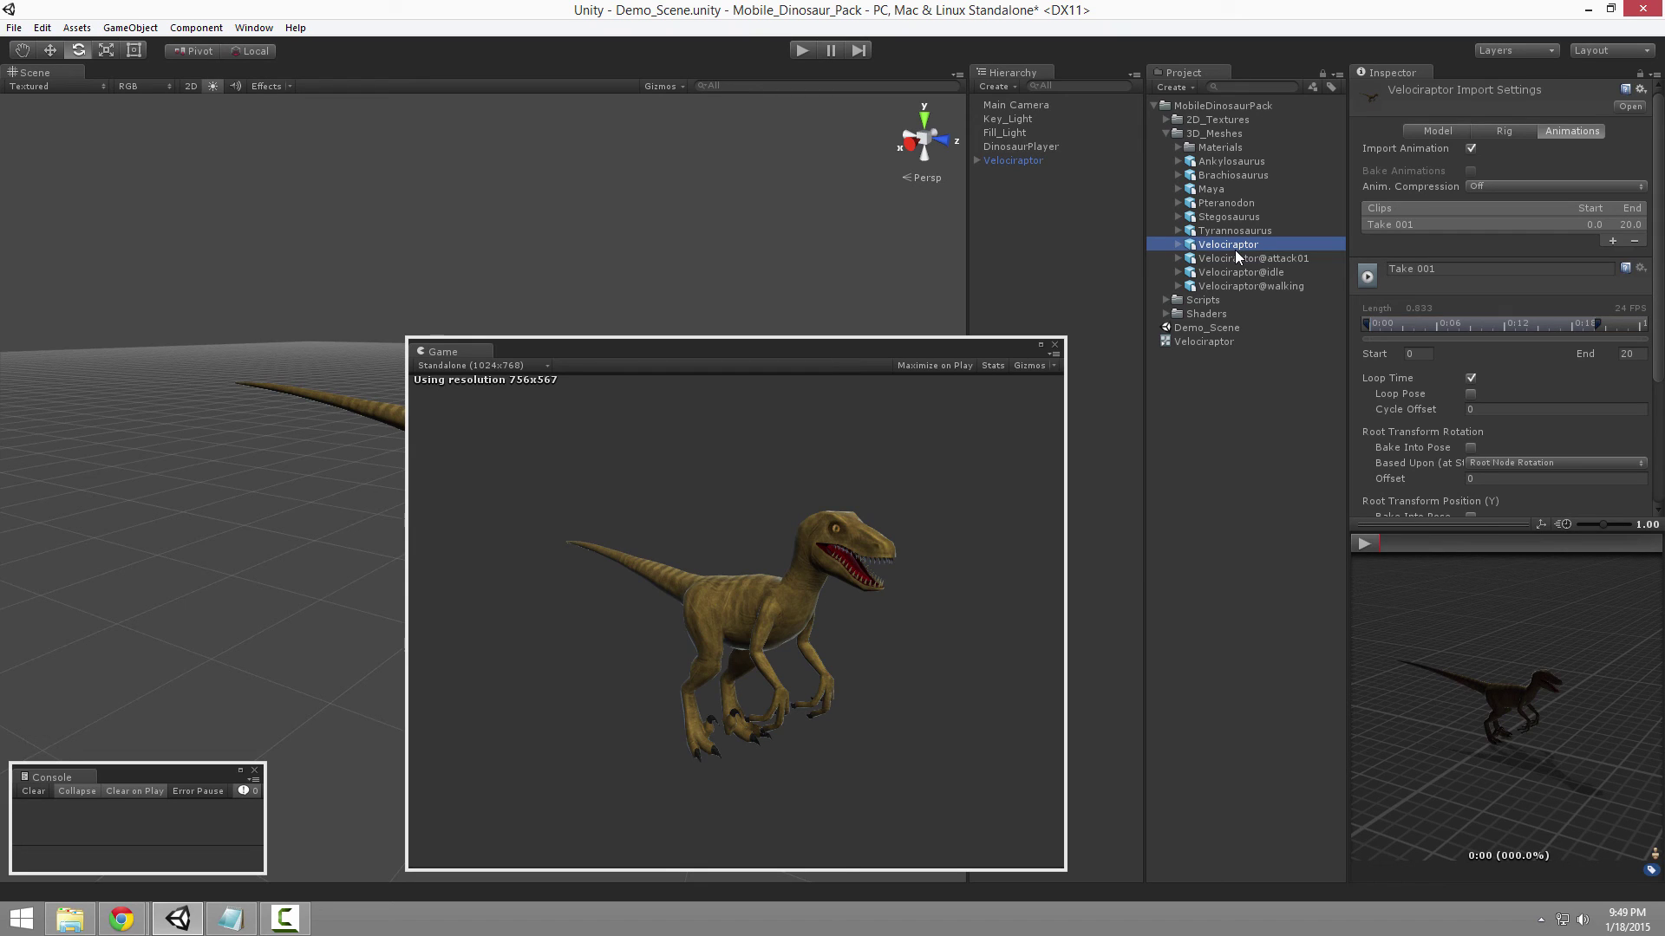
{"action": "left_click", "coordinate": [1216, 191]}
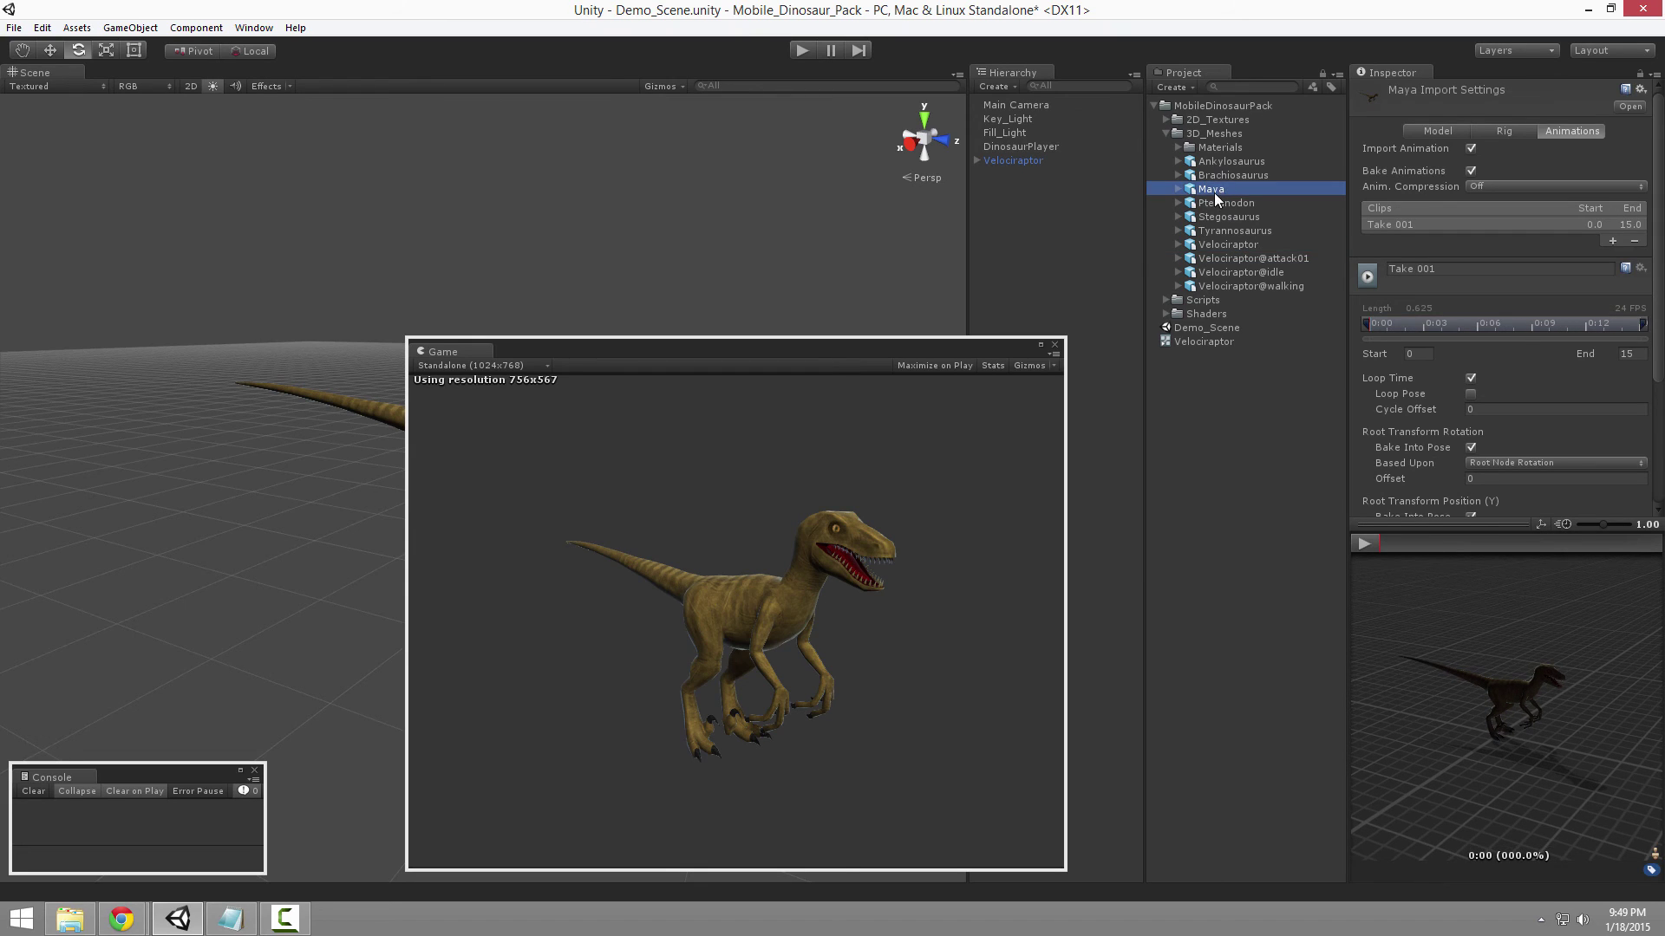
{"action": "left_click", "coordinate": [1230, 248]}
{"action": "left_click", "coordinate": [1235, 257]}
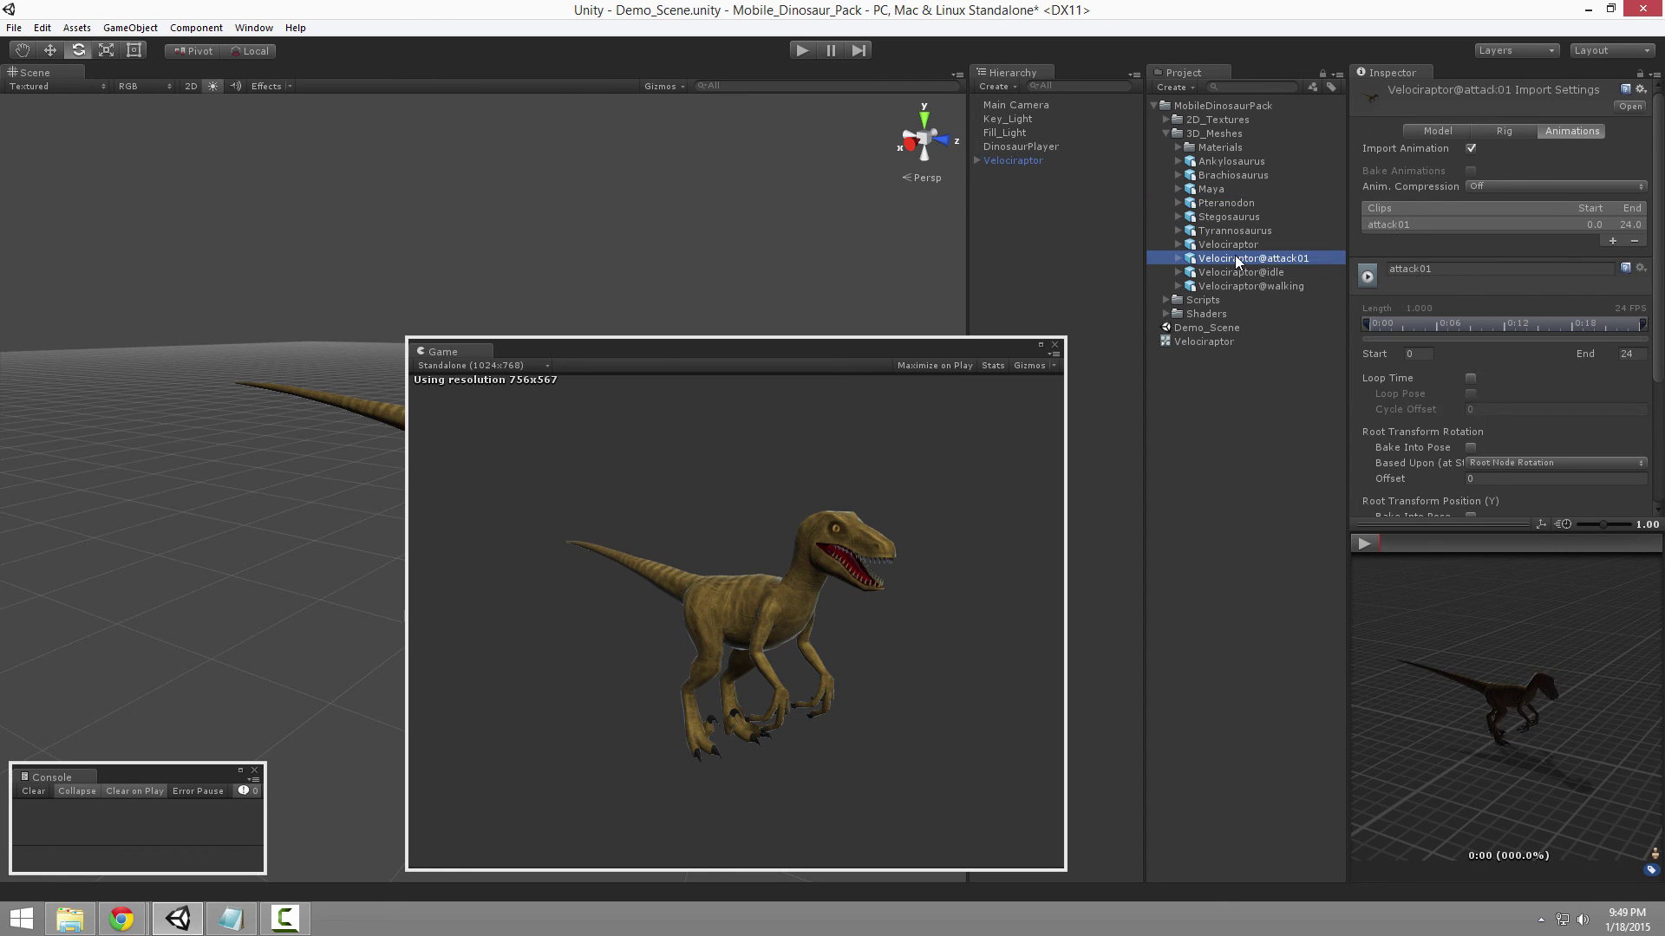
{"action": "left_click", "coordinate": [1235, 272]}
{"action": "left_click", "coordinate": [1238, 286]}
{"action": "left_click", "coordinate": [1235, 272]}
{"action": "left_click", "coordinate": [1240, 258]}
Step: Preview the walking clip of Velociraptor@walking in its import settings, and switch away from Unity to another open application
{"action": "left_click_drag", "start_coordinate": [829, 362], "coordinate": [898, 360]}
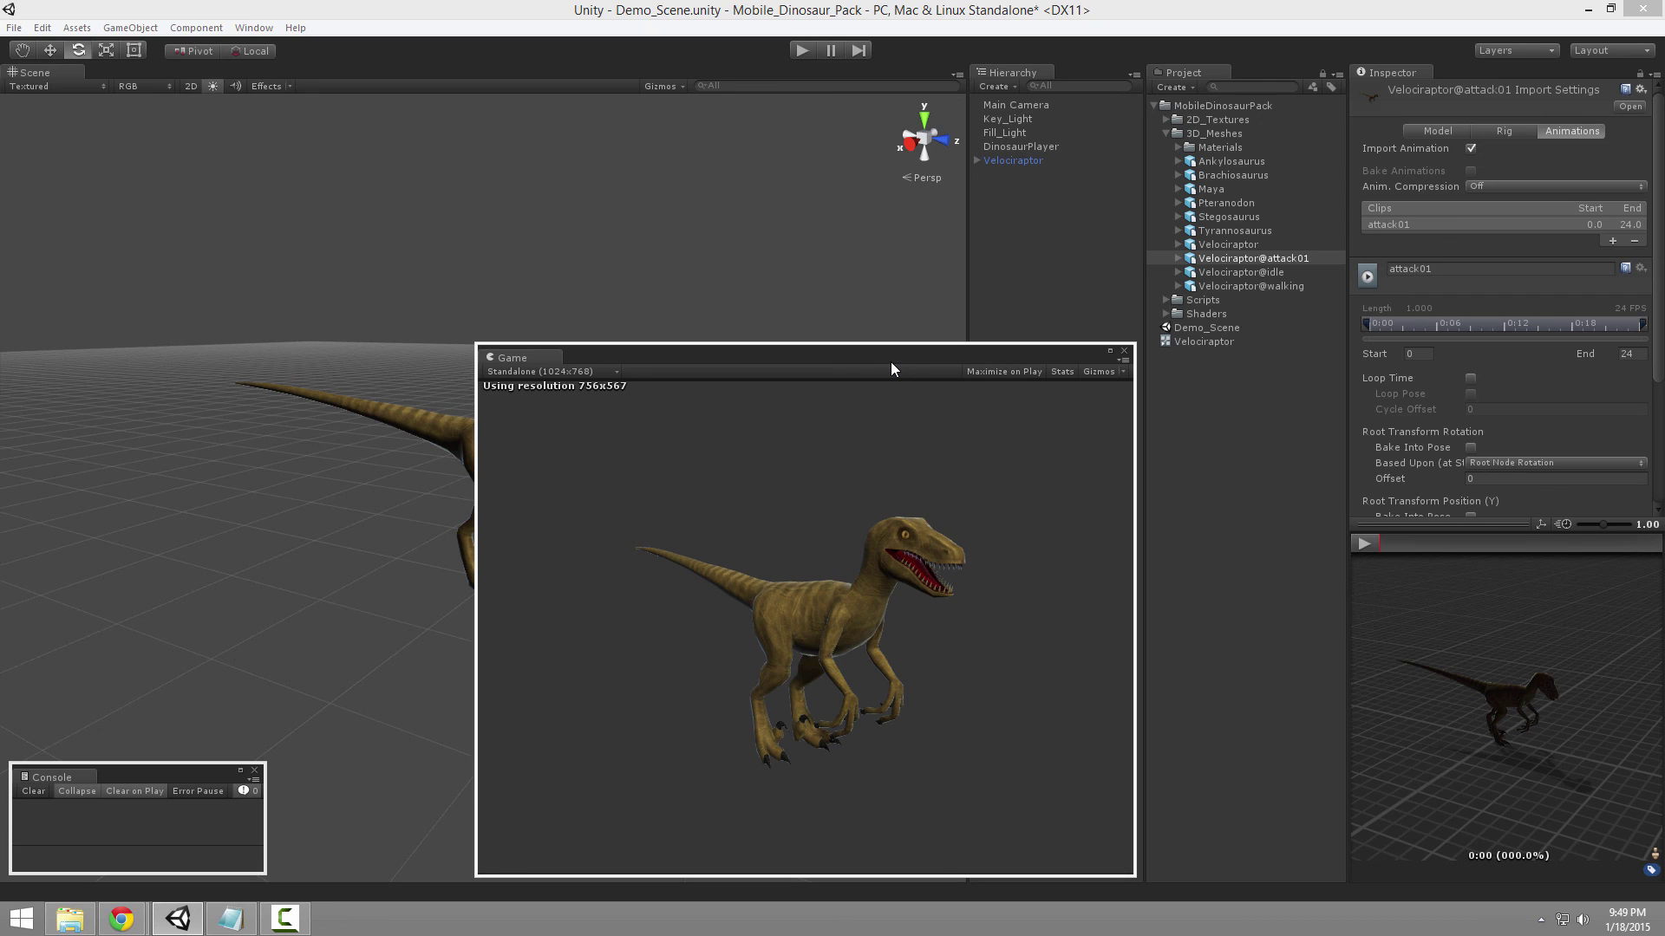
{"action": "left_click", "coordinate": [1262, 274]}
{"action": "left_click", "coordinate": [1268, 286]}
{"action": "left_click", "coordinate": [1364, 544]}
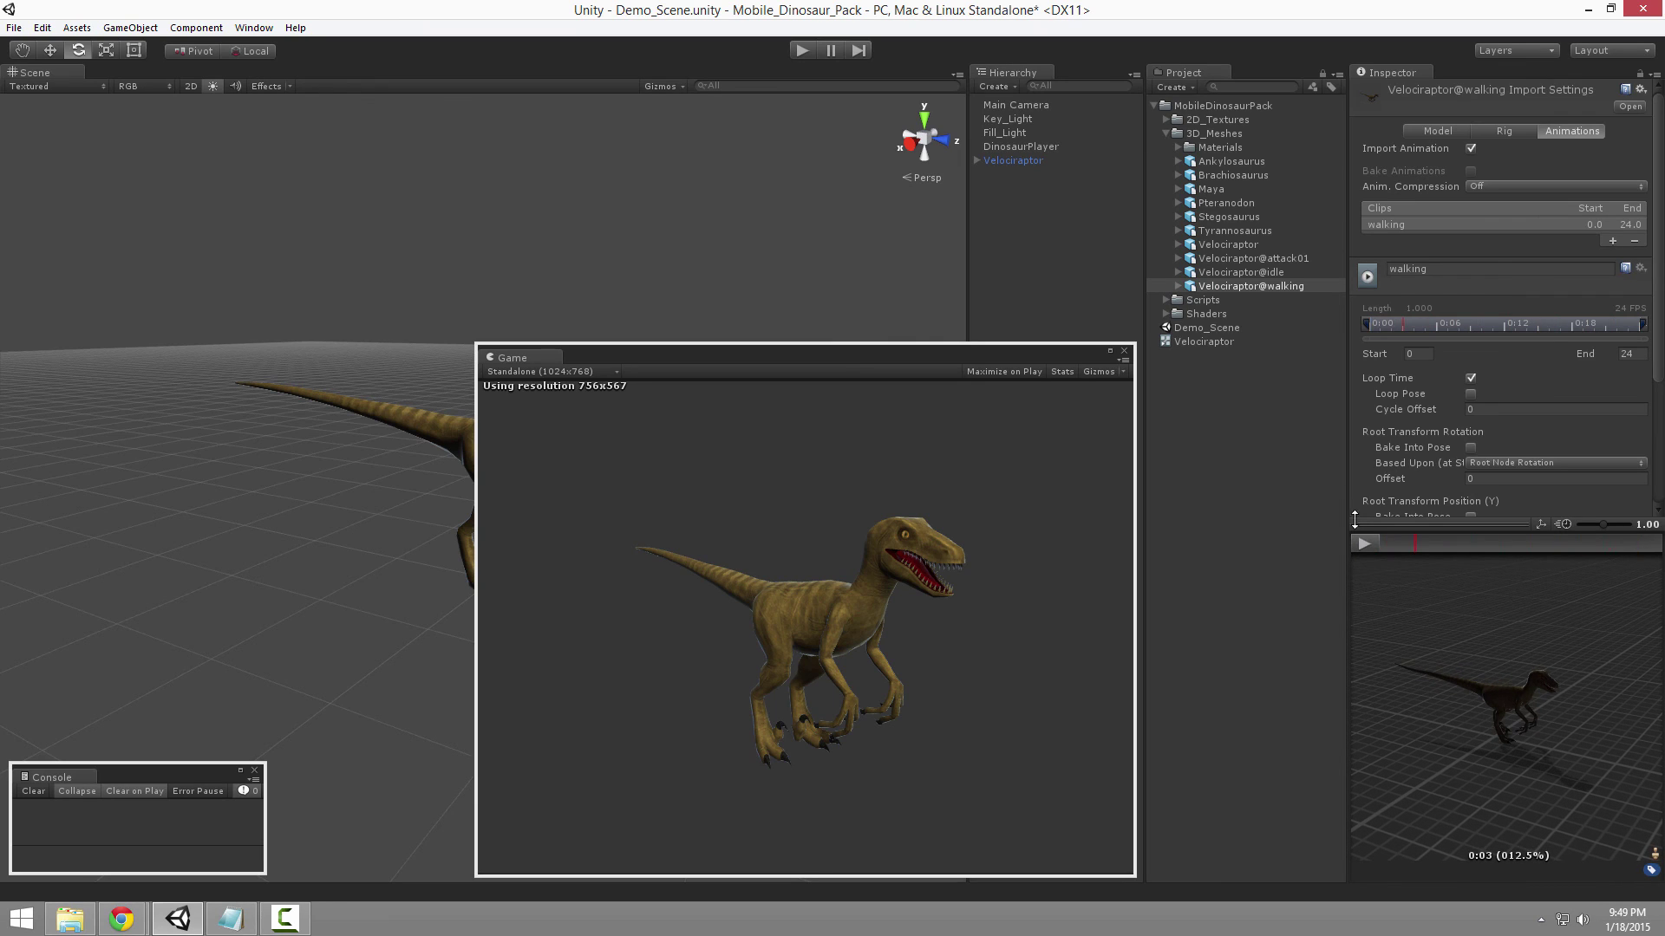
{"action": "key", "text": "alt+Tab"}
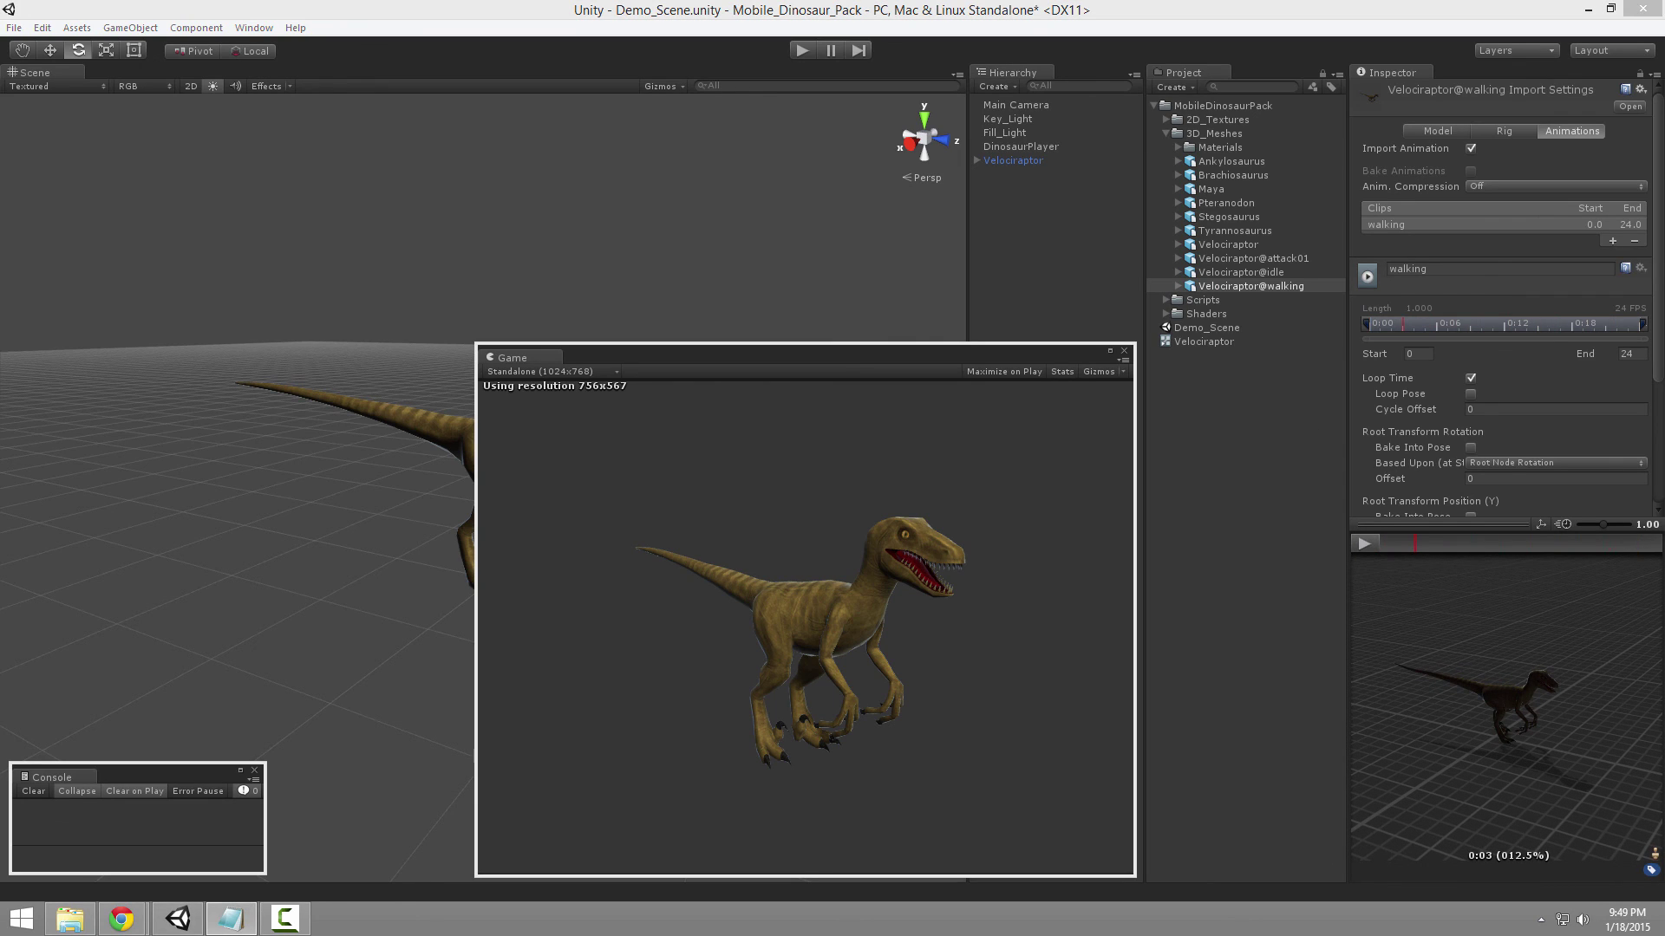